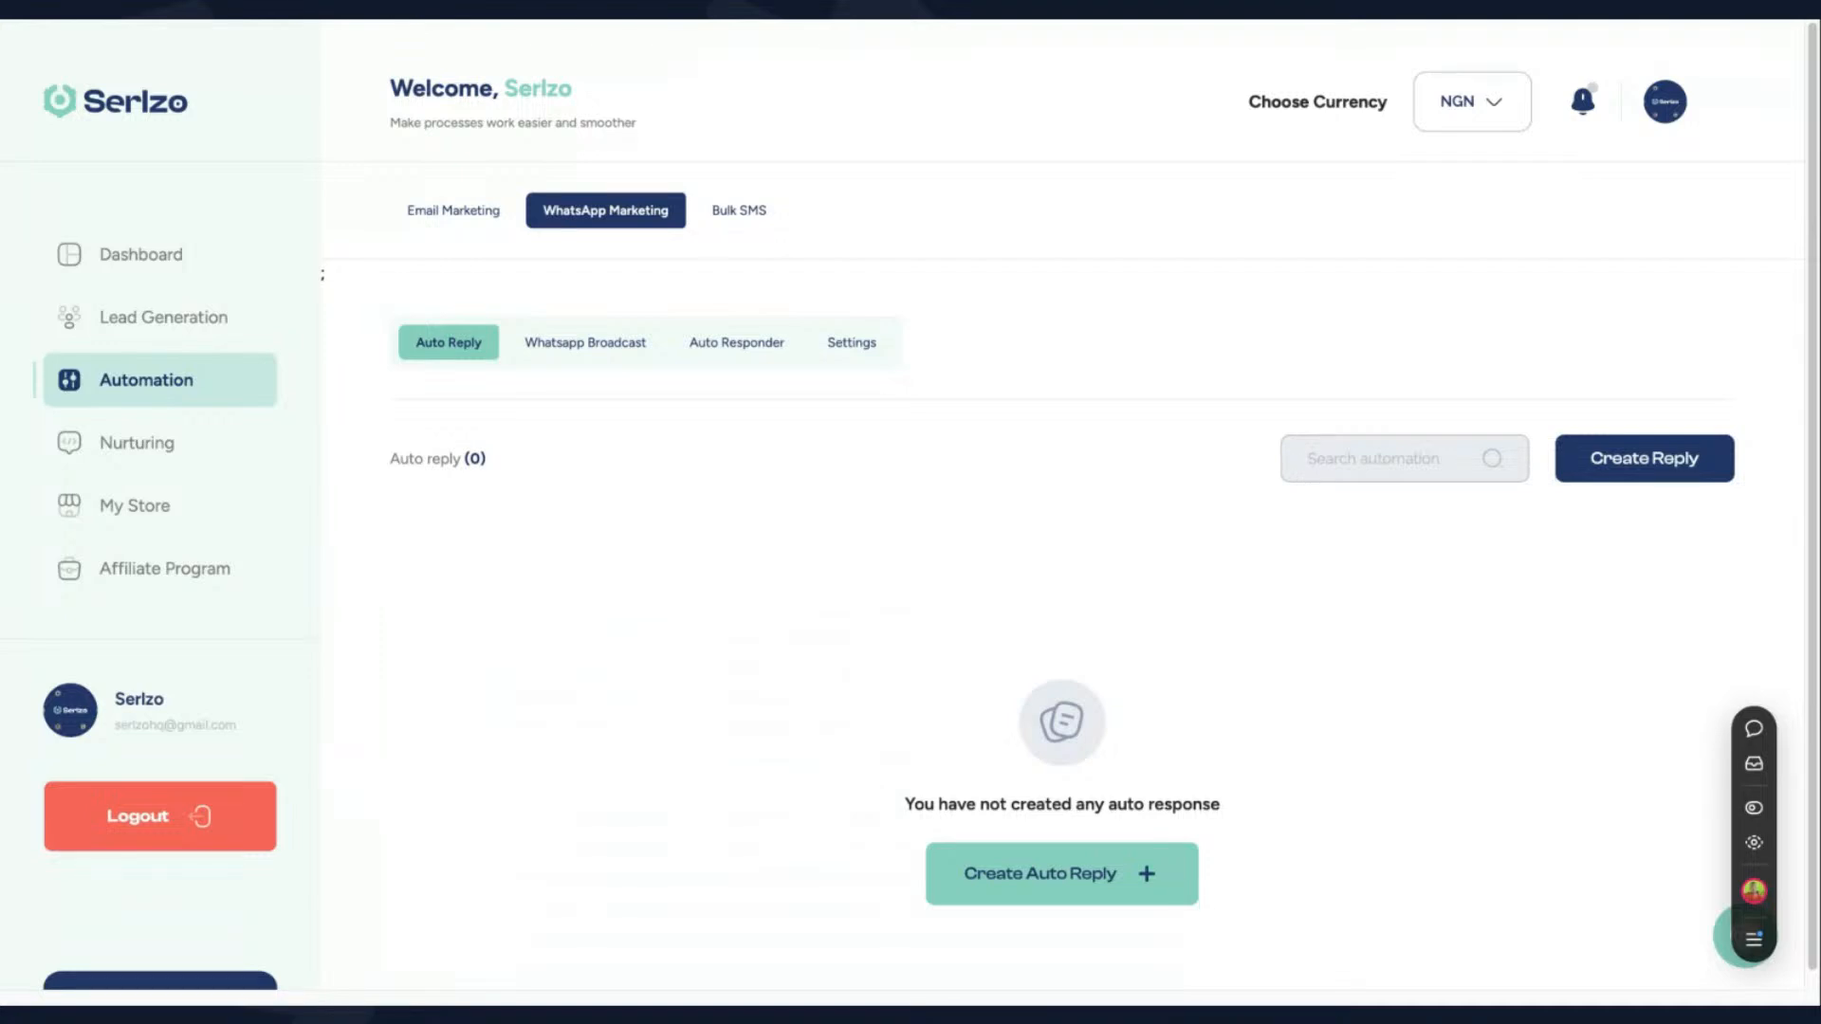
- Start a new WhatsApp auto reply titled "Real Estate sample"
{"action": "left_click", "coordinate": [1057, 471]}
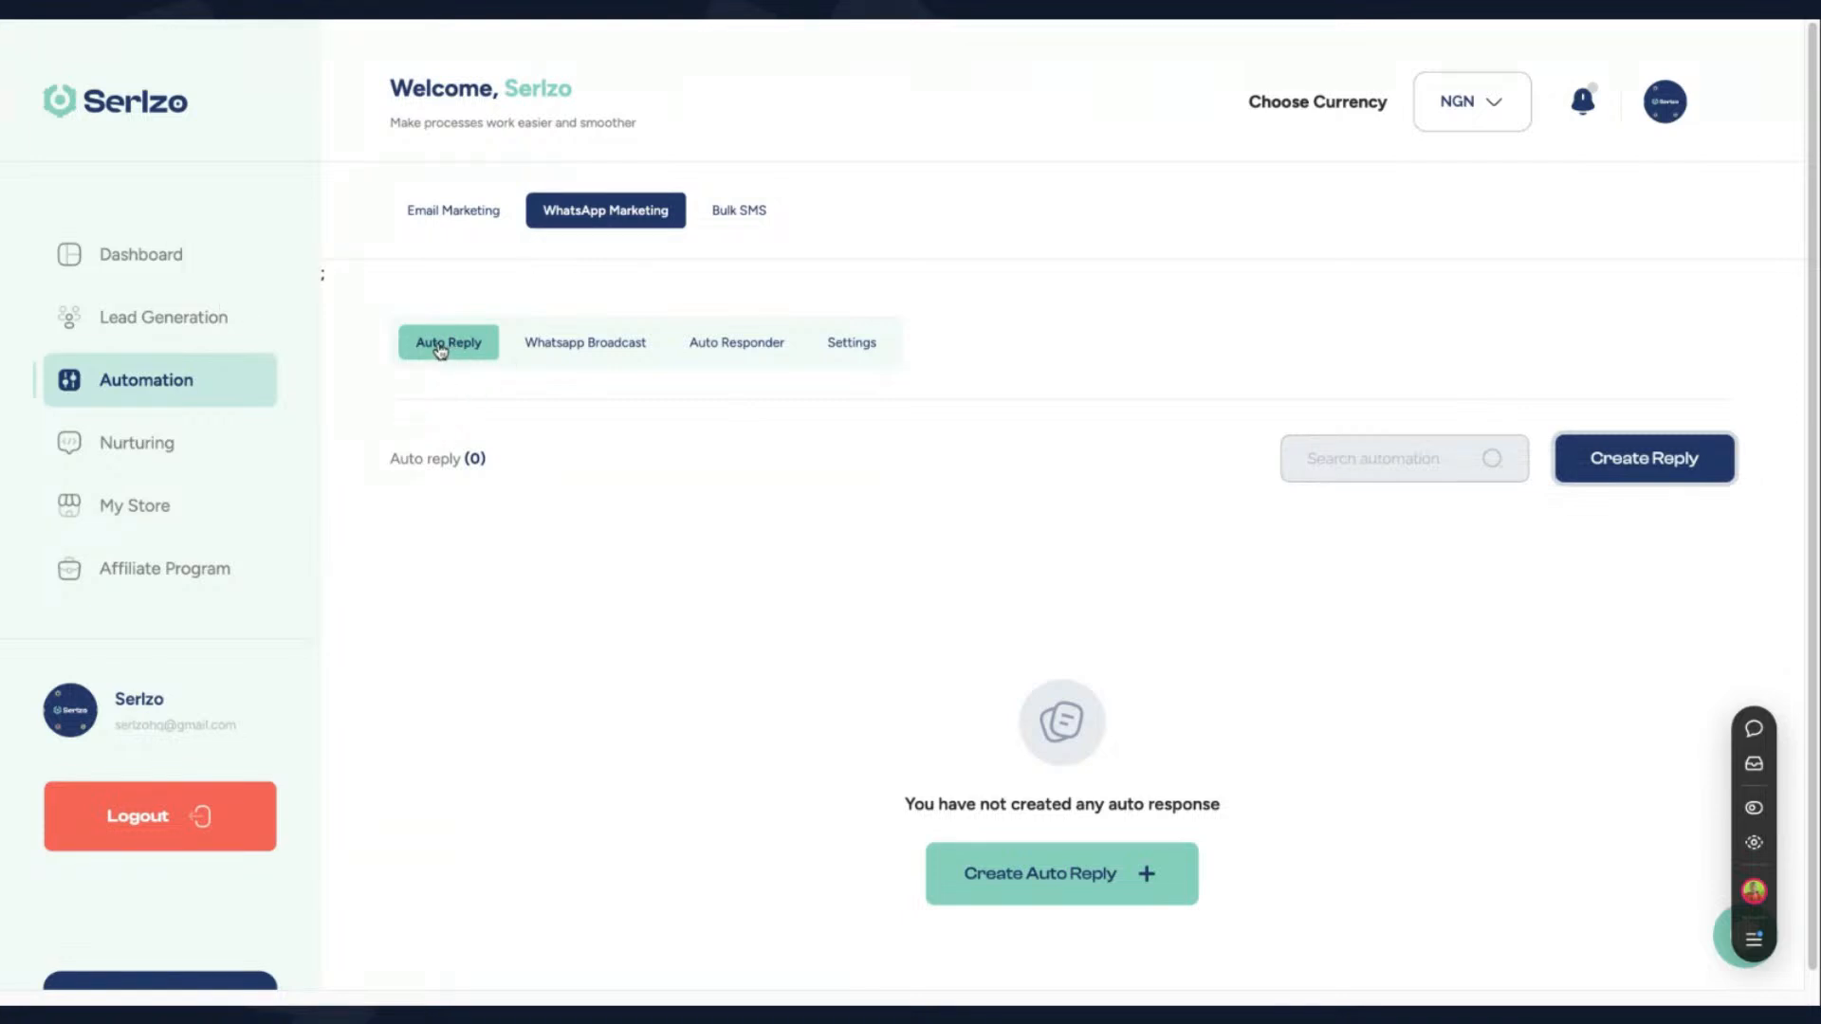
{"action": "left_click", "coordinate": [1637, 460]}
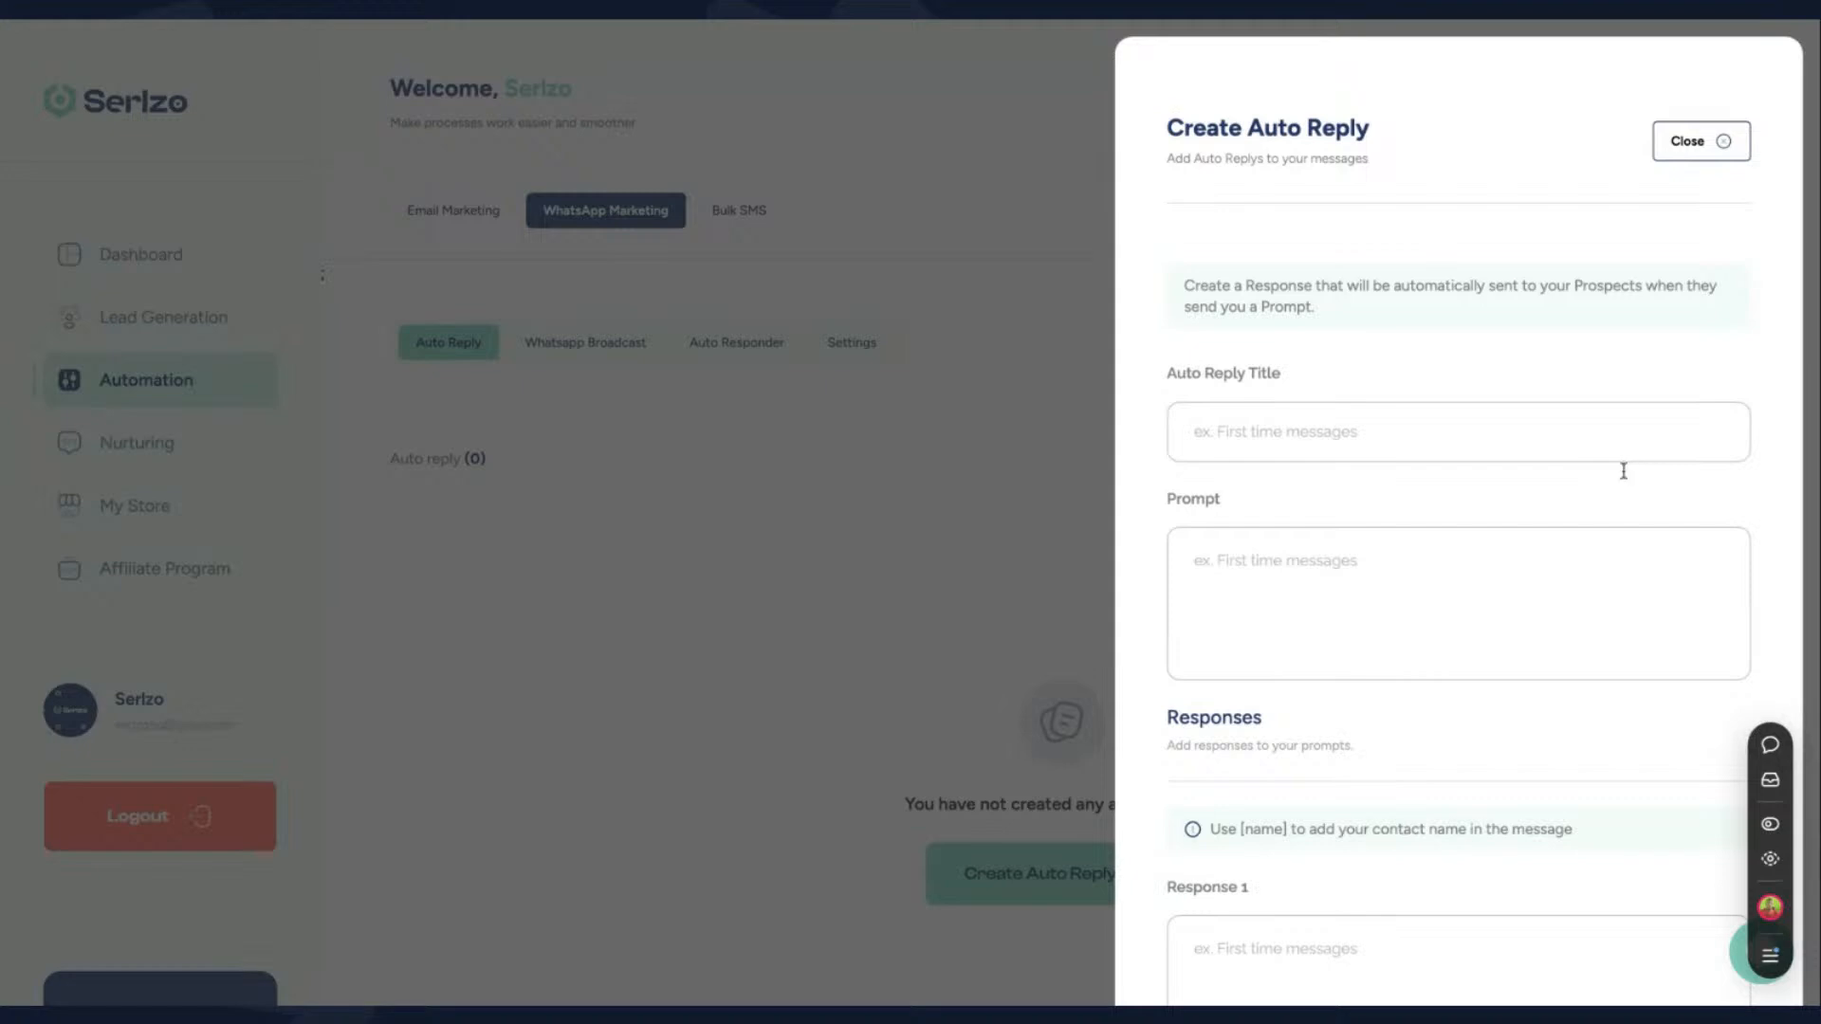
{"action": "scroll", "coordinate": [1558, 567], "scroll_direction": "down", "scroll_amount": 2}
{"action": "left_click", "coordinate": [1388, 287]}
{"action": "type", "text": "R"}
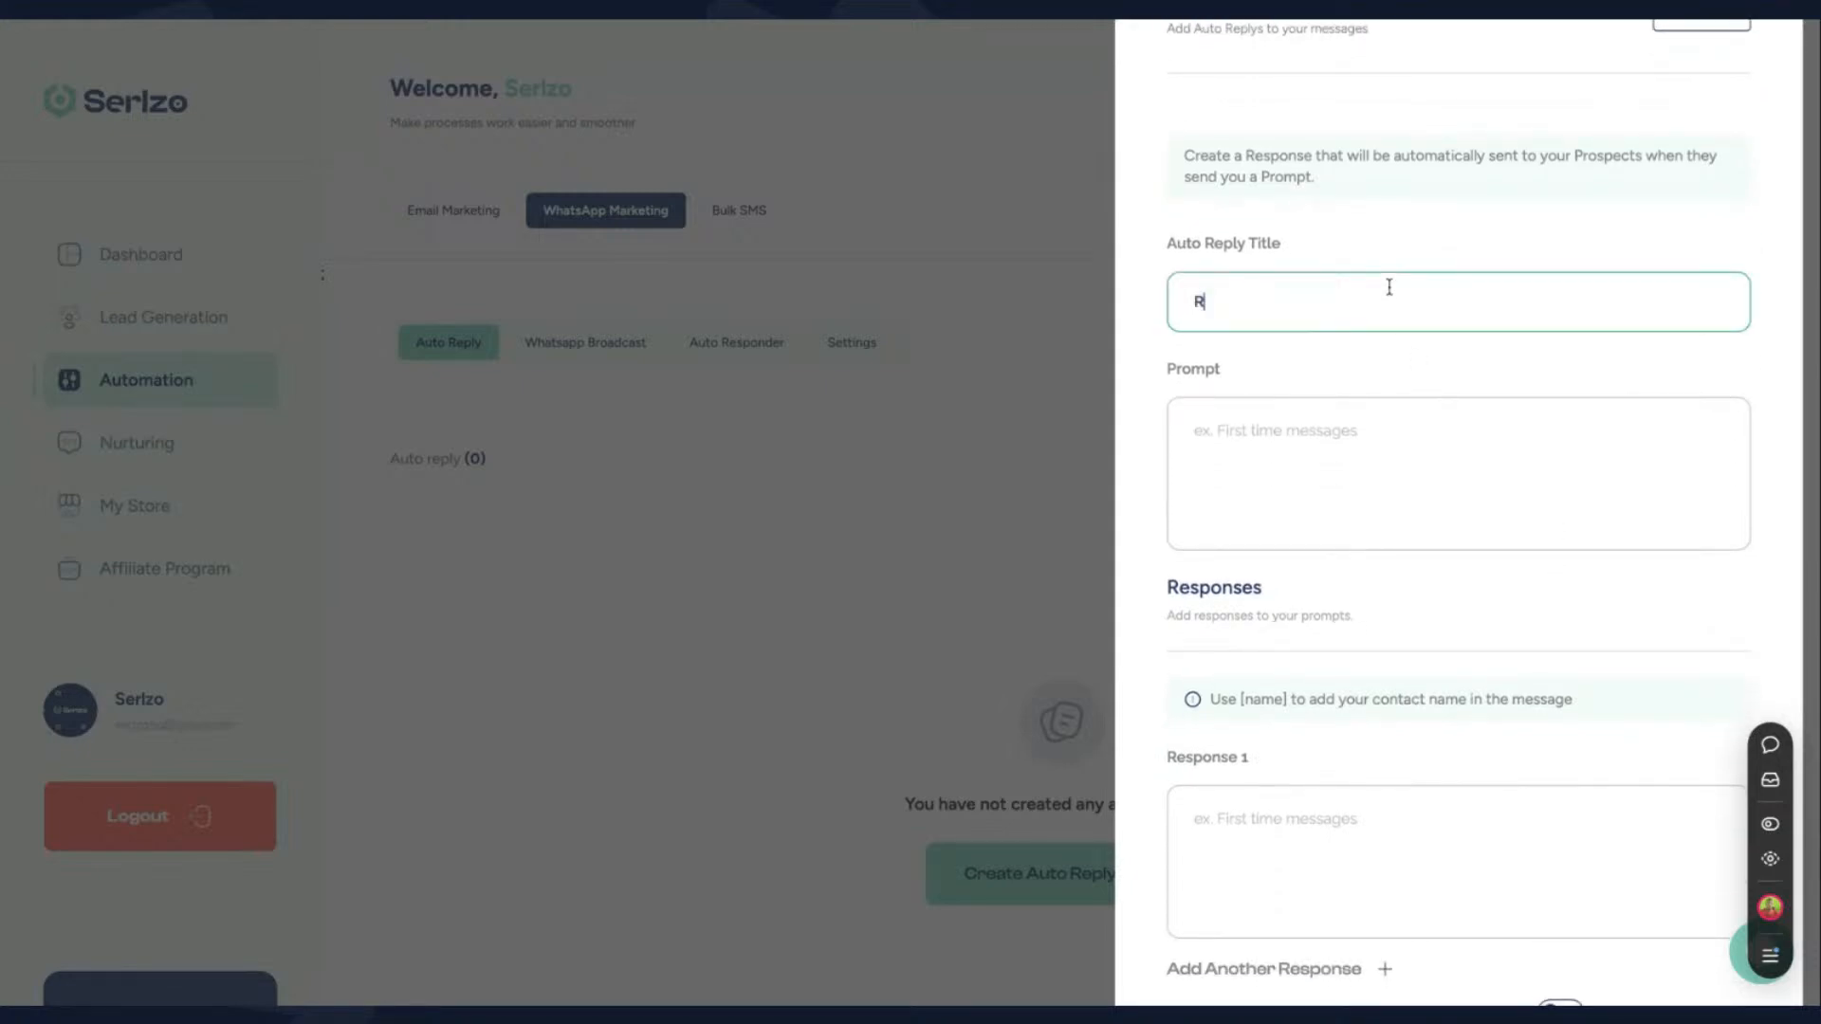
{"action": "type", "text": "eal Estate sample"}
- Enter "Evolve City" as the auto reply prompt and close the form without saving
{"action": "left_click", "coordinate": [1355, 441]}
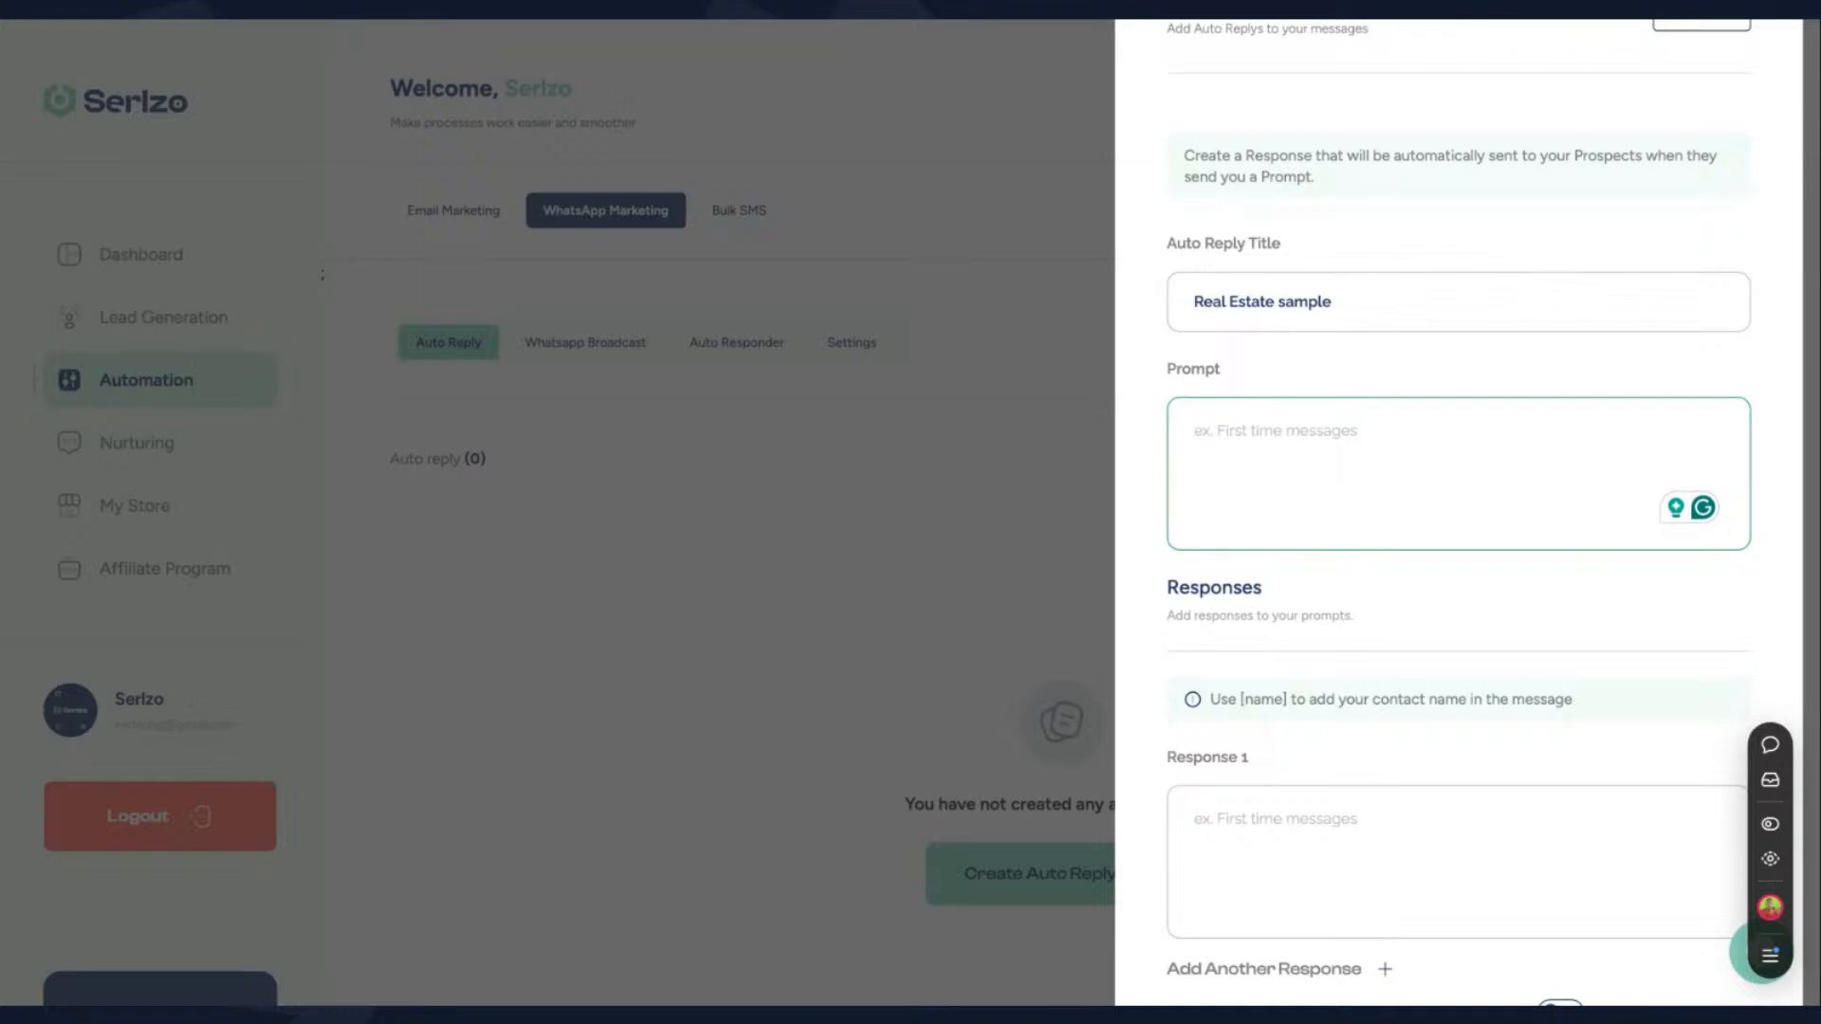
{"action": "type", "text": "Evolve"}
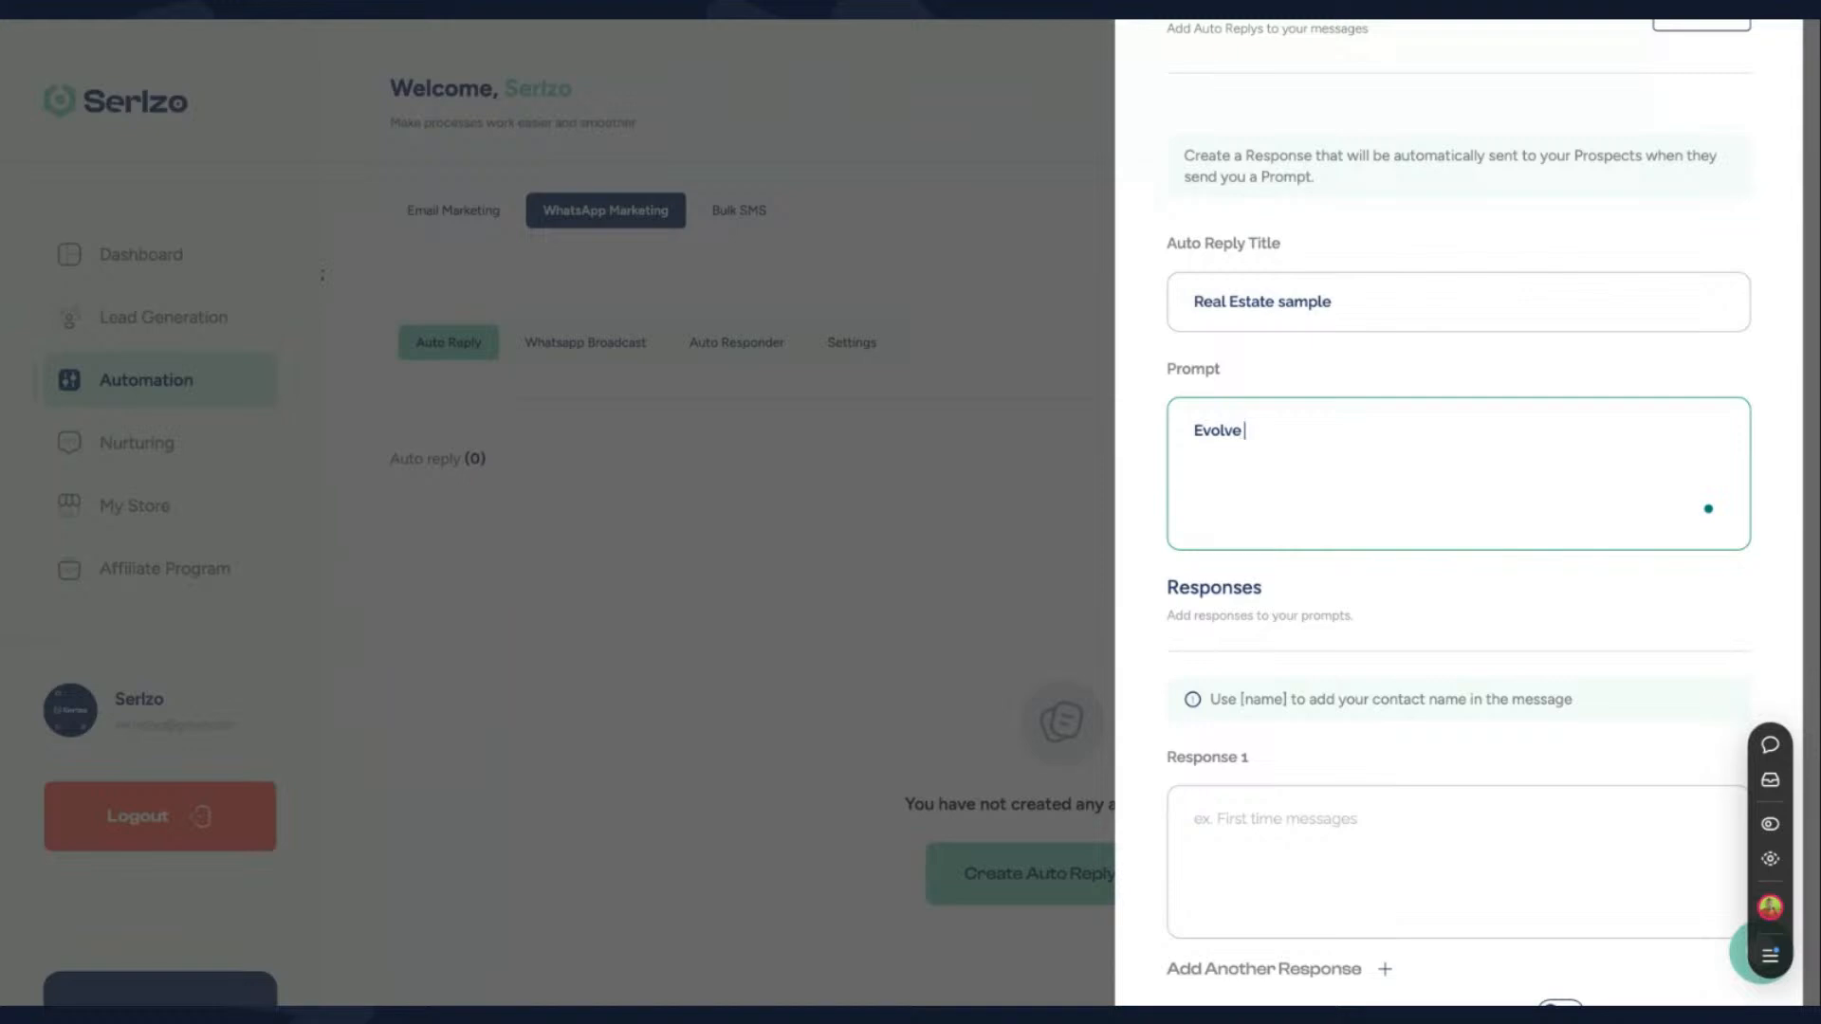
{"action": "type", "text": " City"}
{"action": "scroll", "coordinate": [1412, 315], "scroll_direction": "up", "scroll_amount": 3}
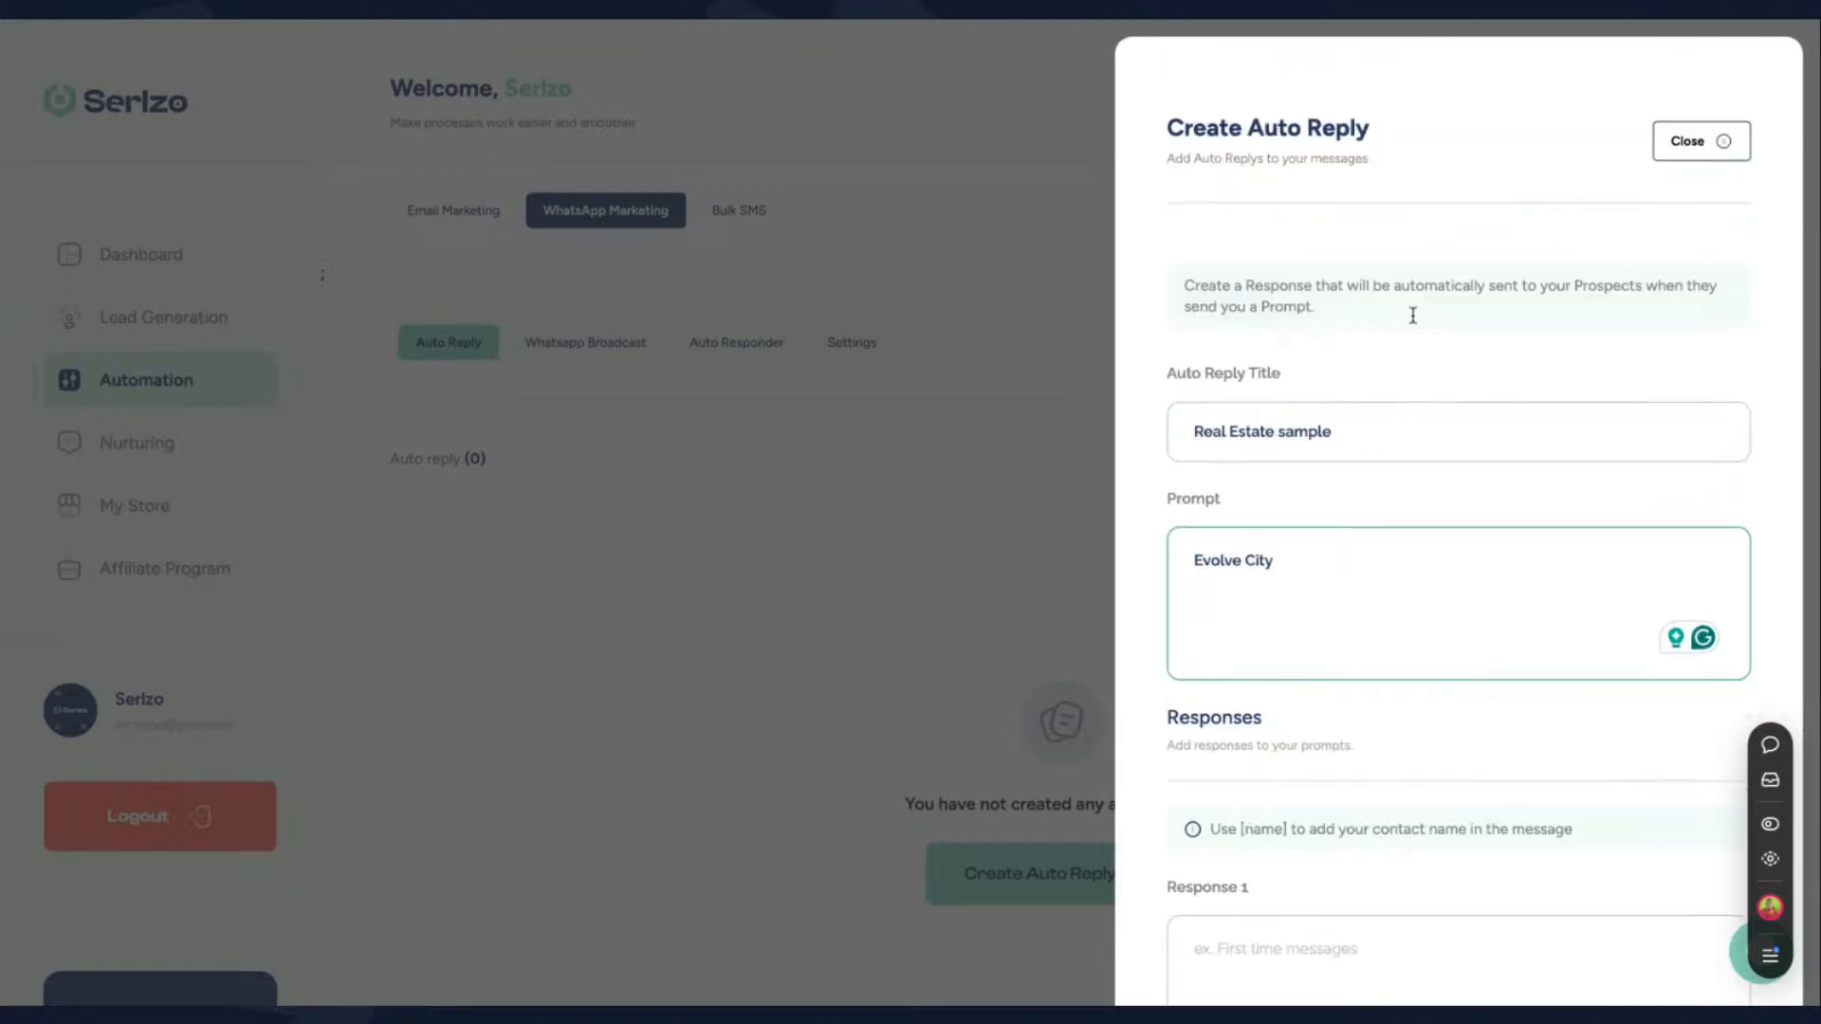
{"action": "left_click", "coordinate": [1700, 152]}
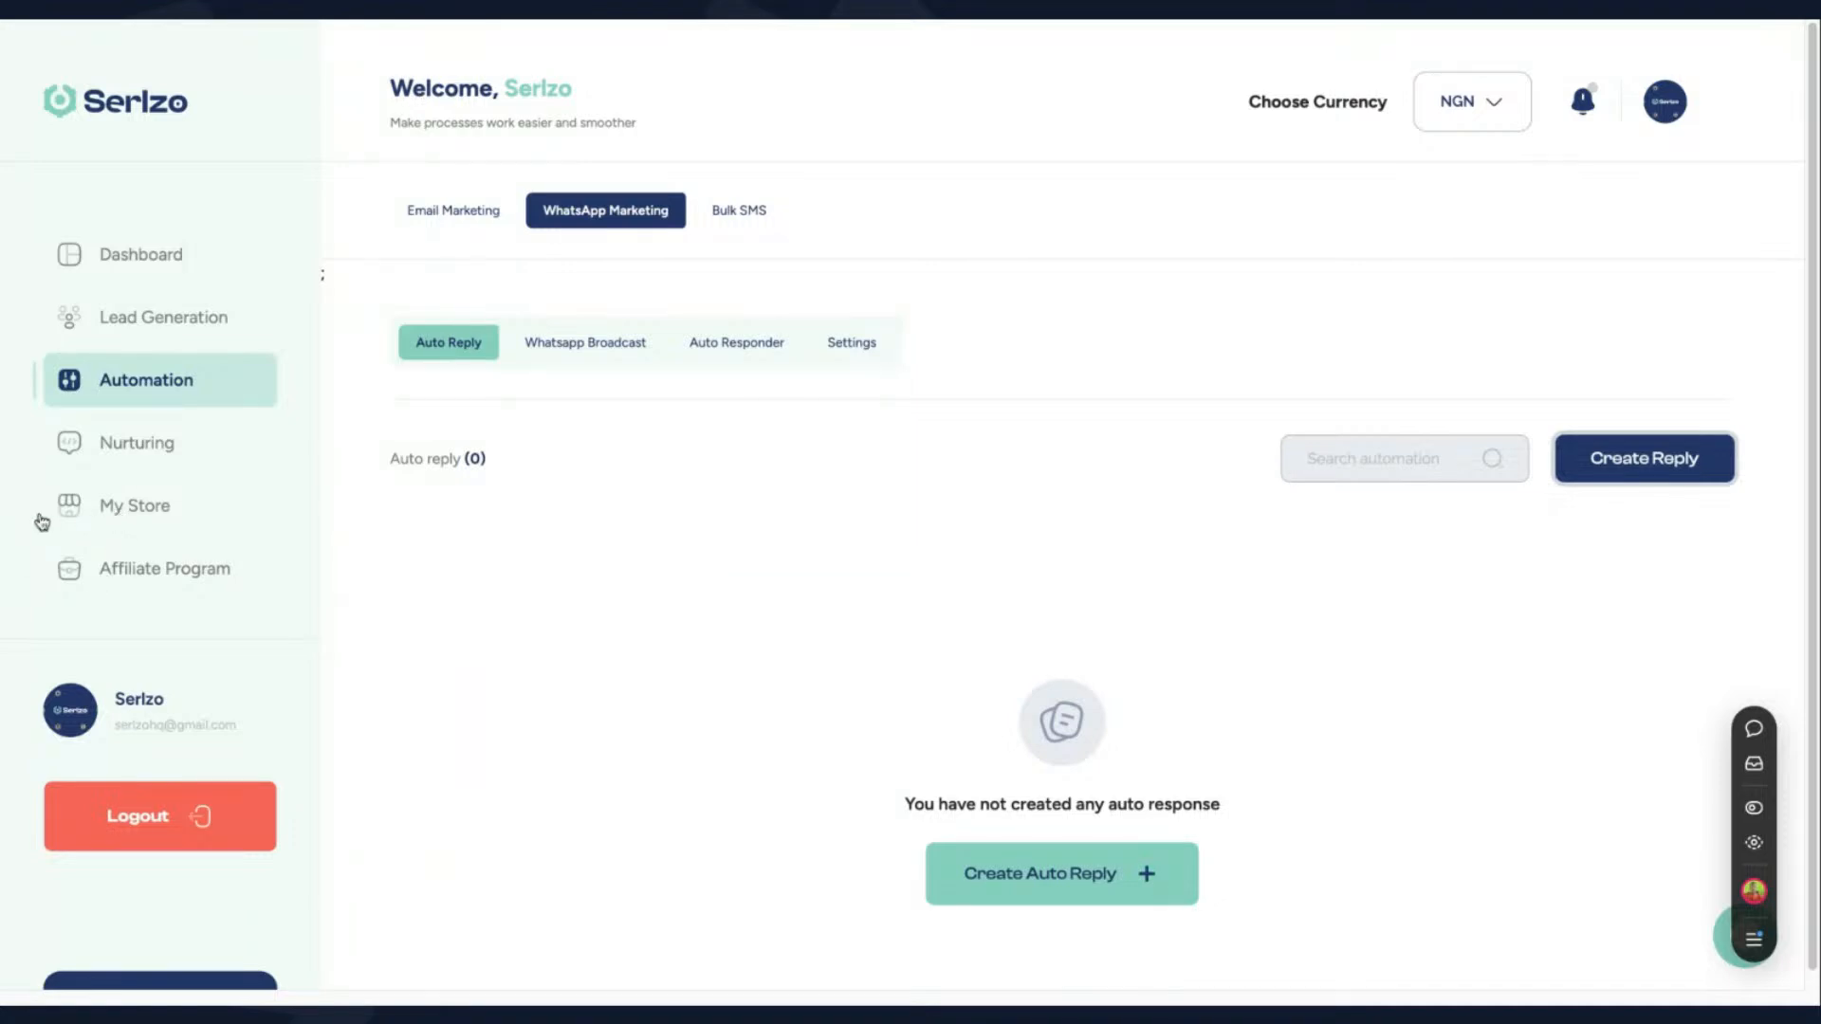
- Open My Store and examine the Link in Bio page with its description, social media icons, personalized links and mobile preview
{"action": "left_click", "coordinate": [110, 509]}
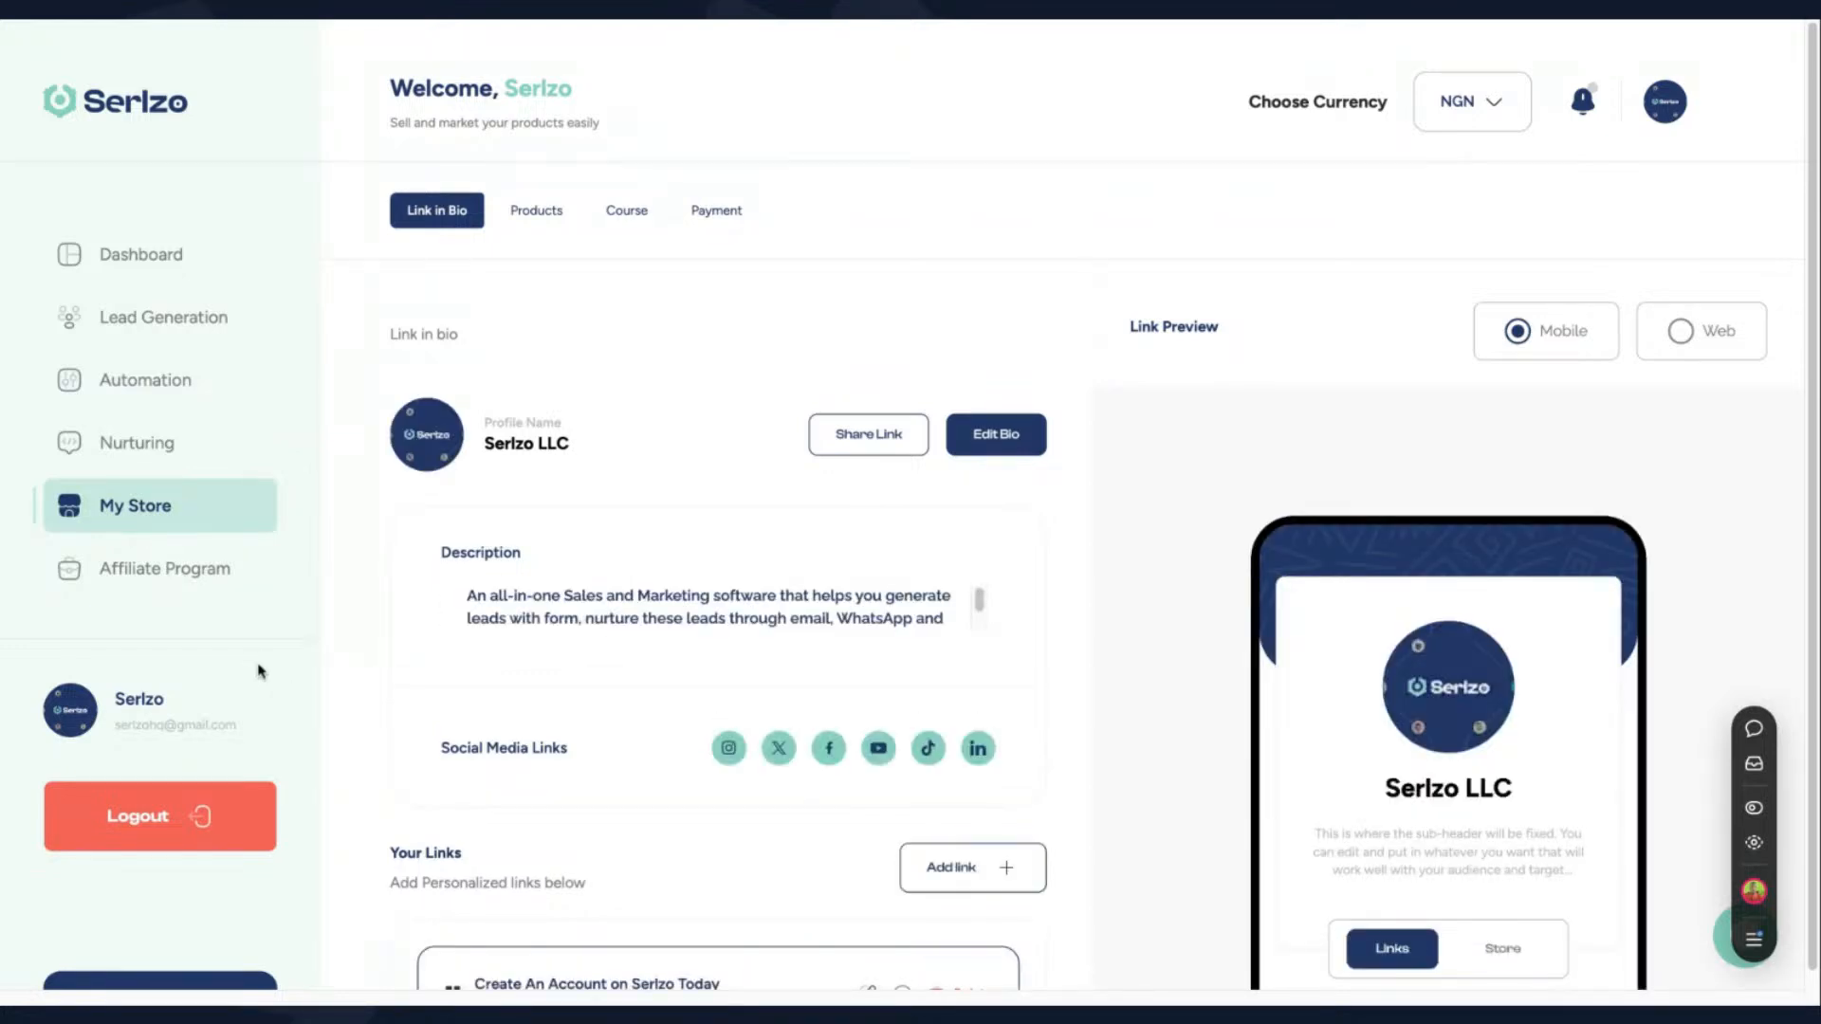
{"action": "scroll", "coordinate": [578, 507], "scroll_direction": "down", "scroll_amount": 4}
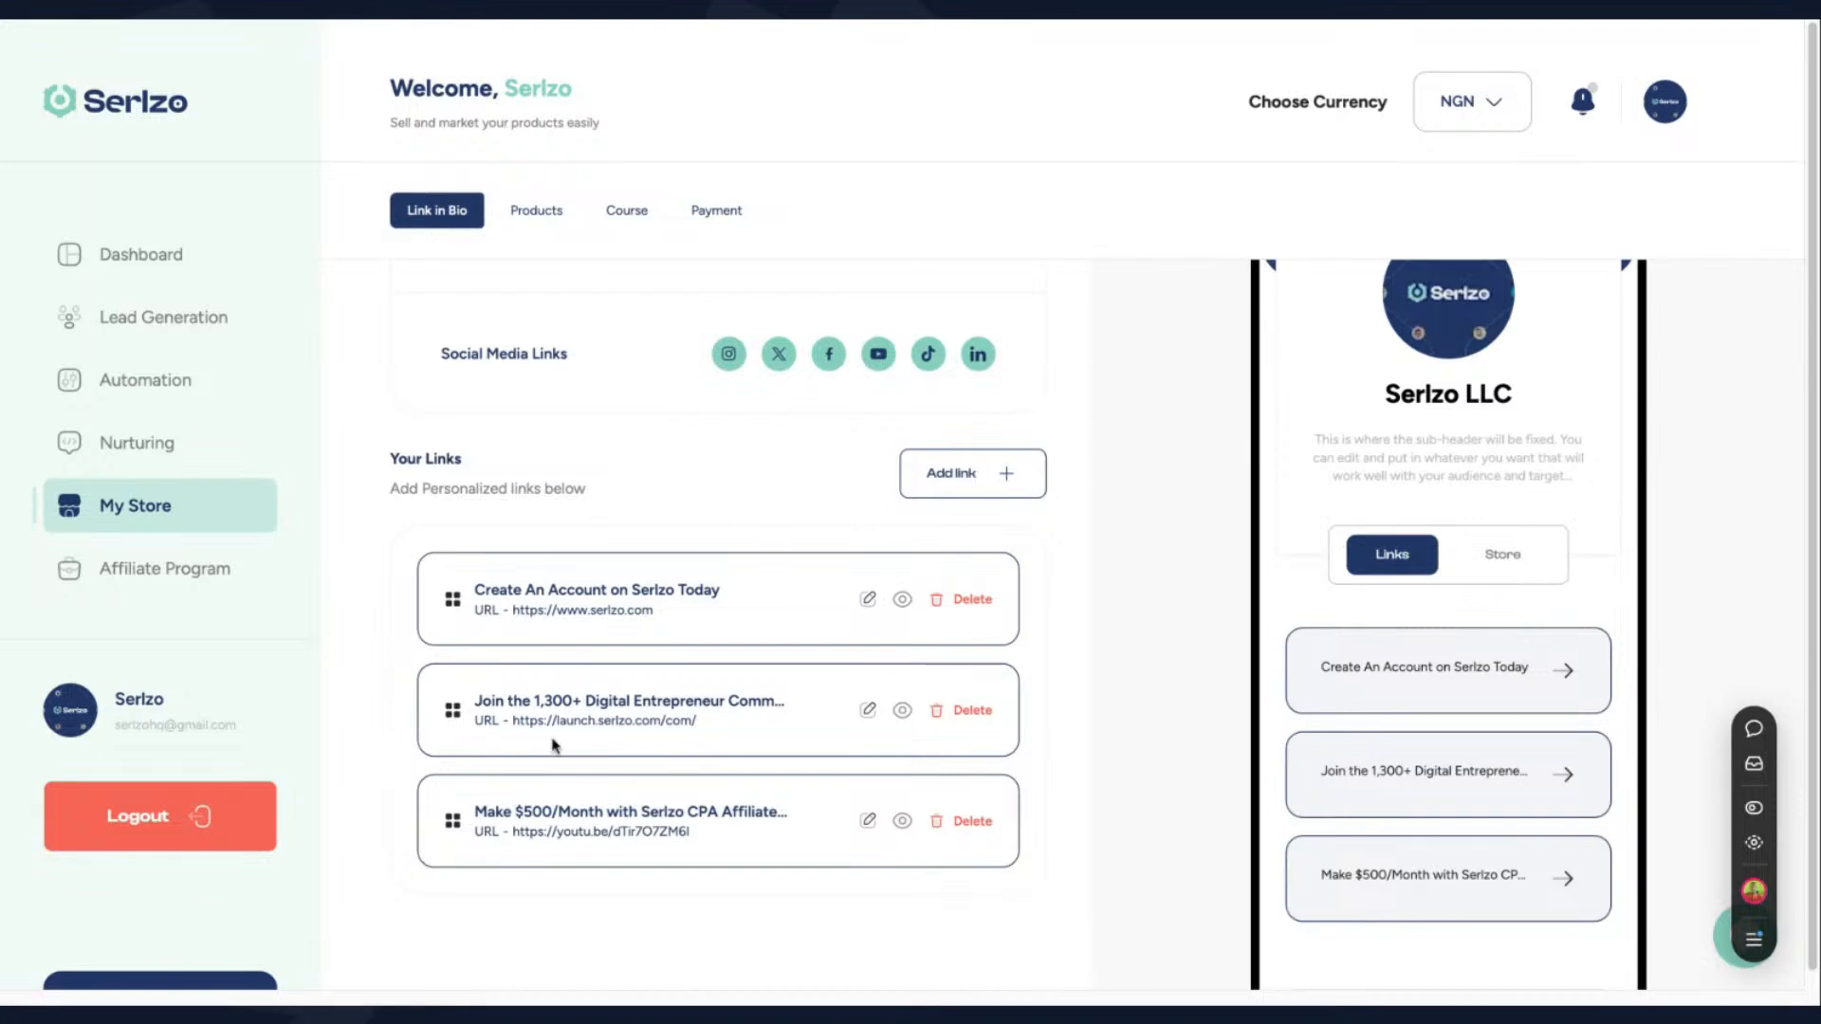
{"action": "scroll", "coordinate": [1421, 348], "scroll_direction": "up", "scroll_amount": 2}
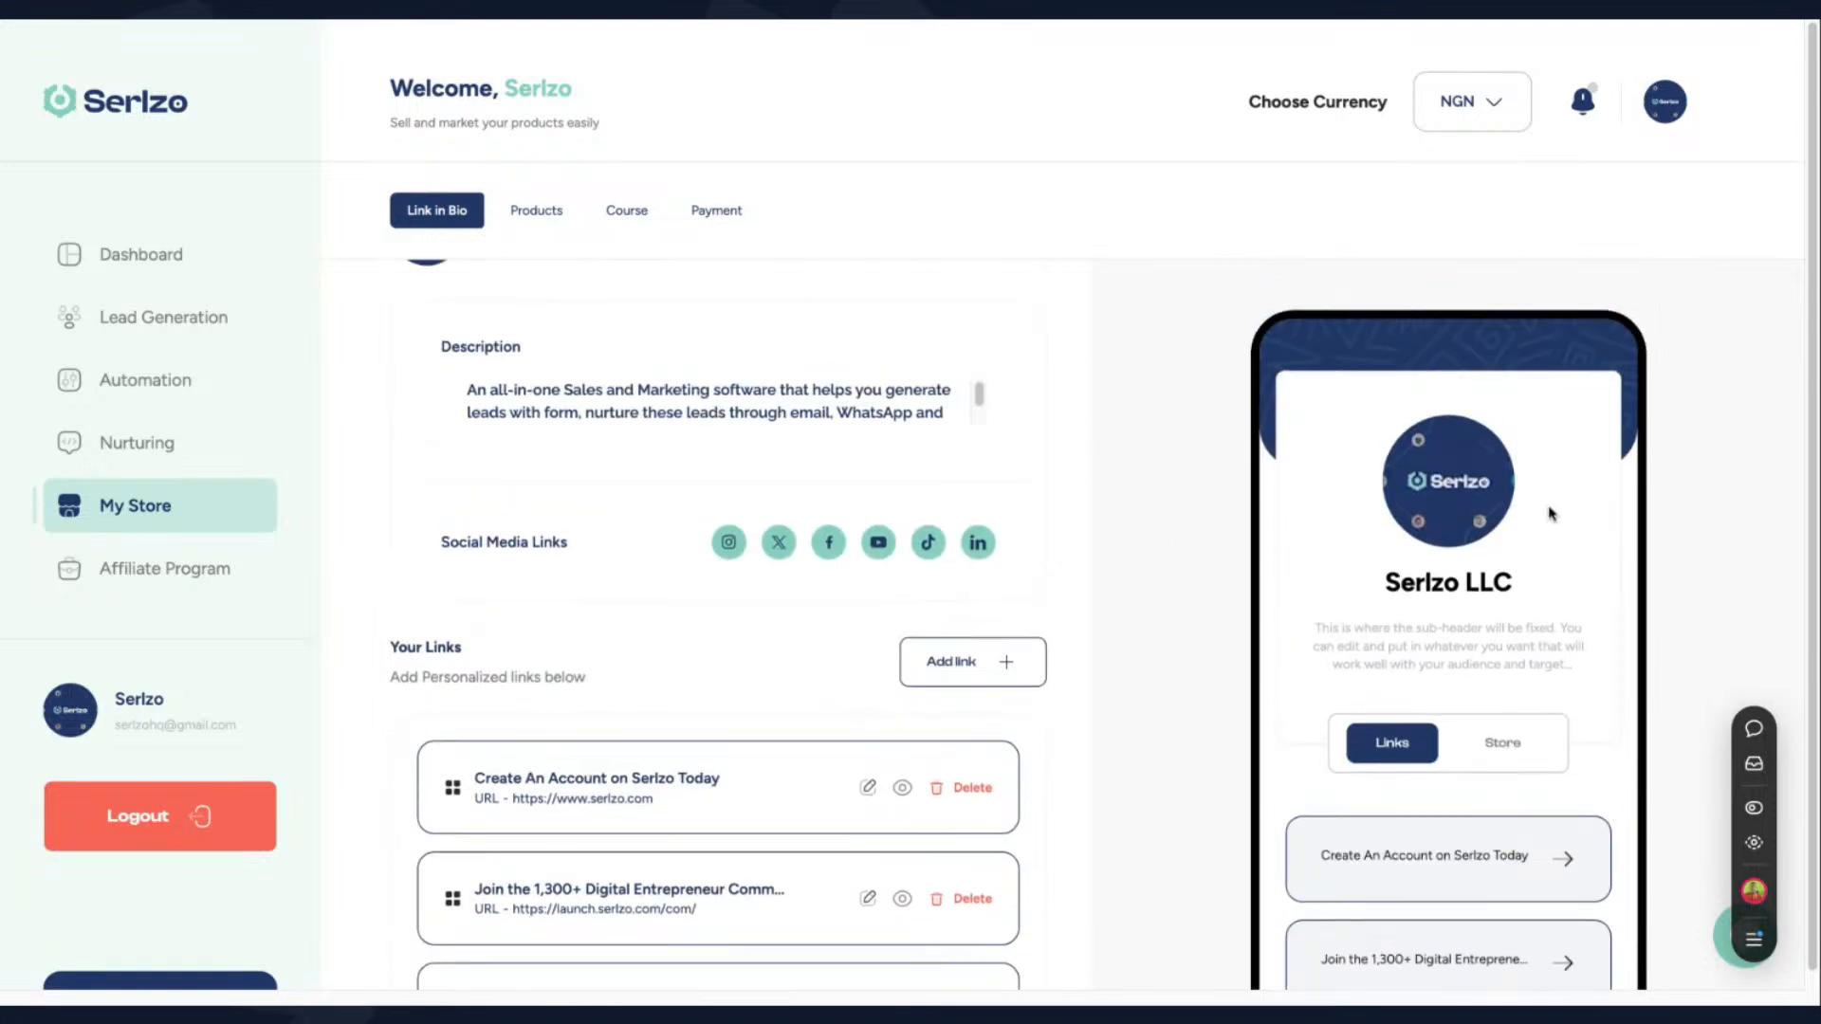
{"action": "scroll", "coordinate": [1437, 607], "scroll_direction": "down", "scroll_amount": 3}
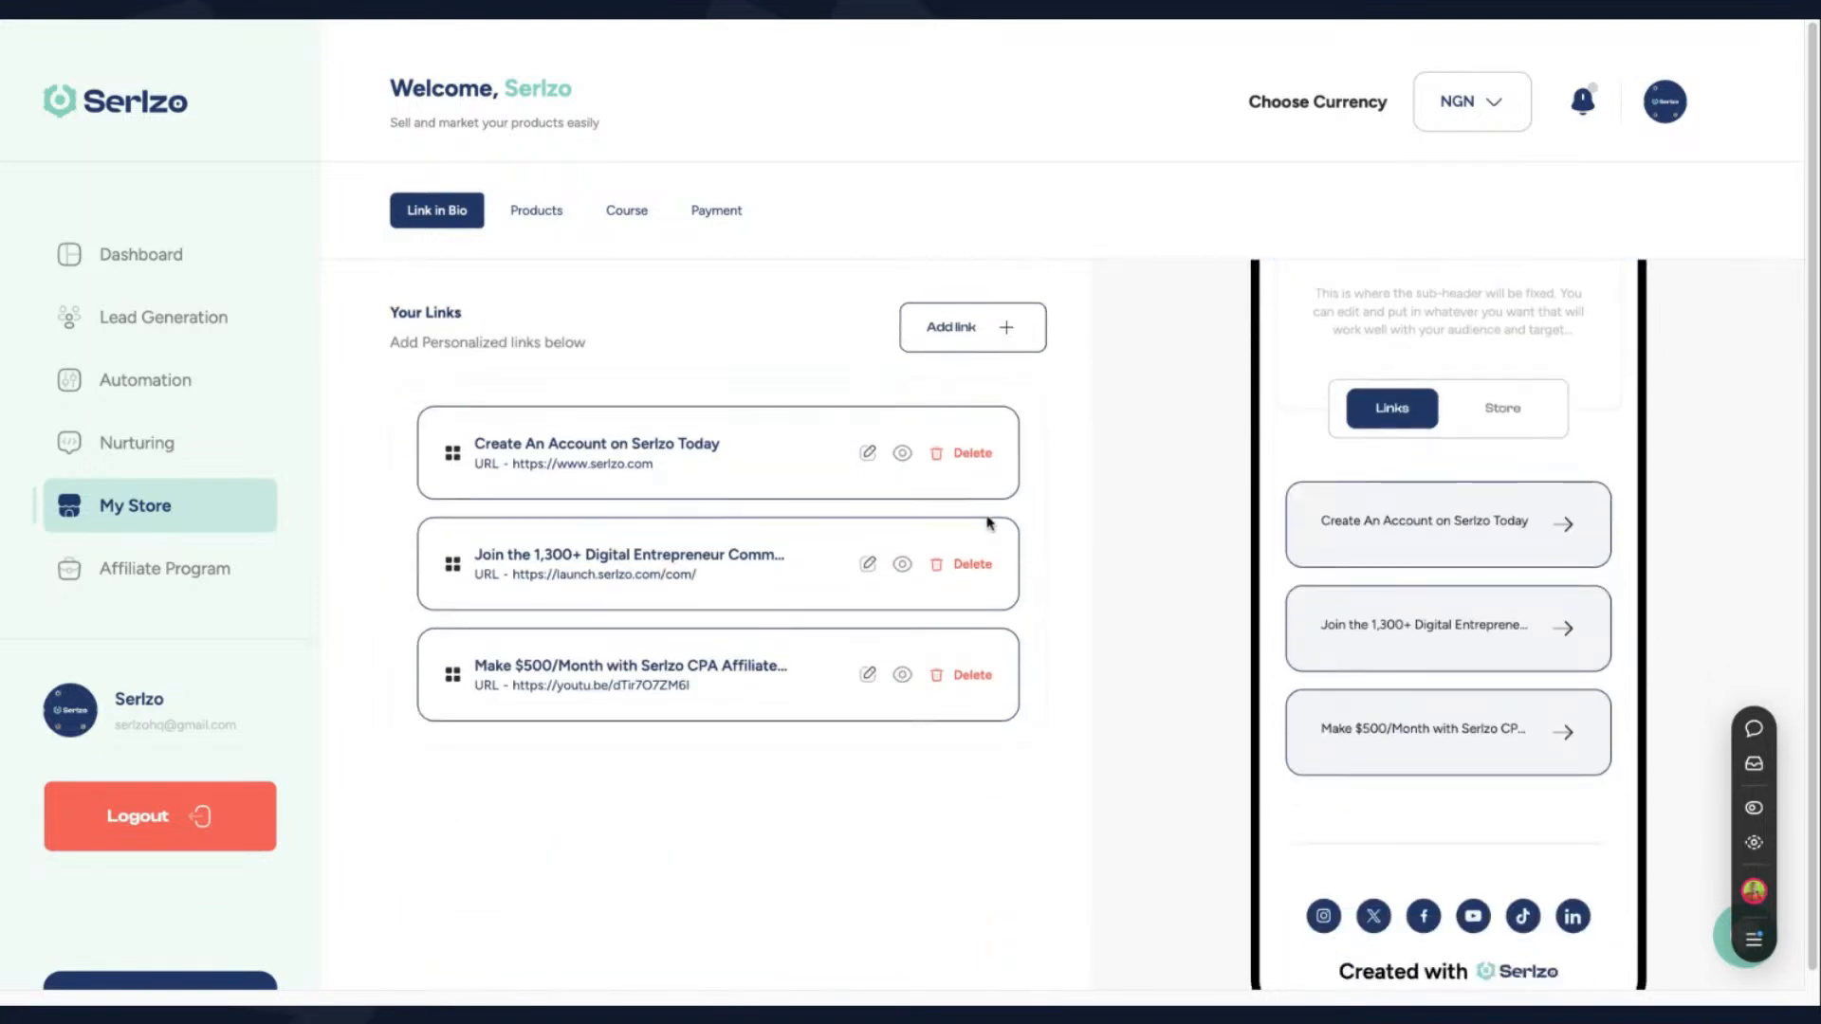
{"action": "scroll", "coordinate": [982, 502], "scroll_direction": "up", "scroll_amount": 5}
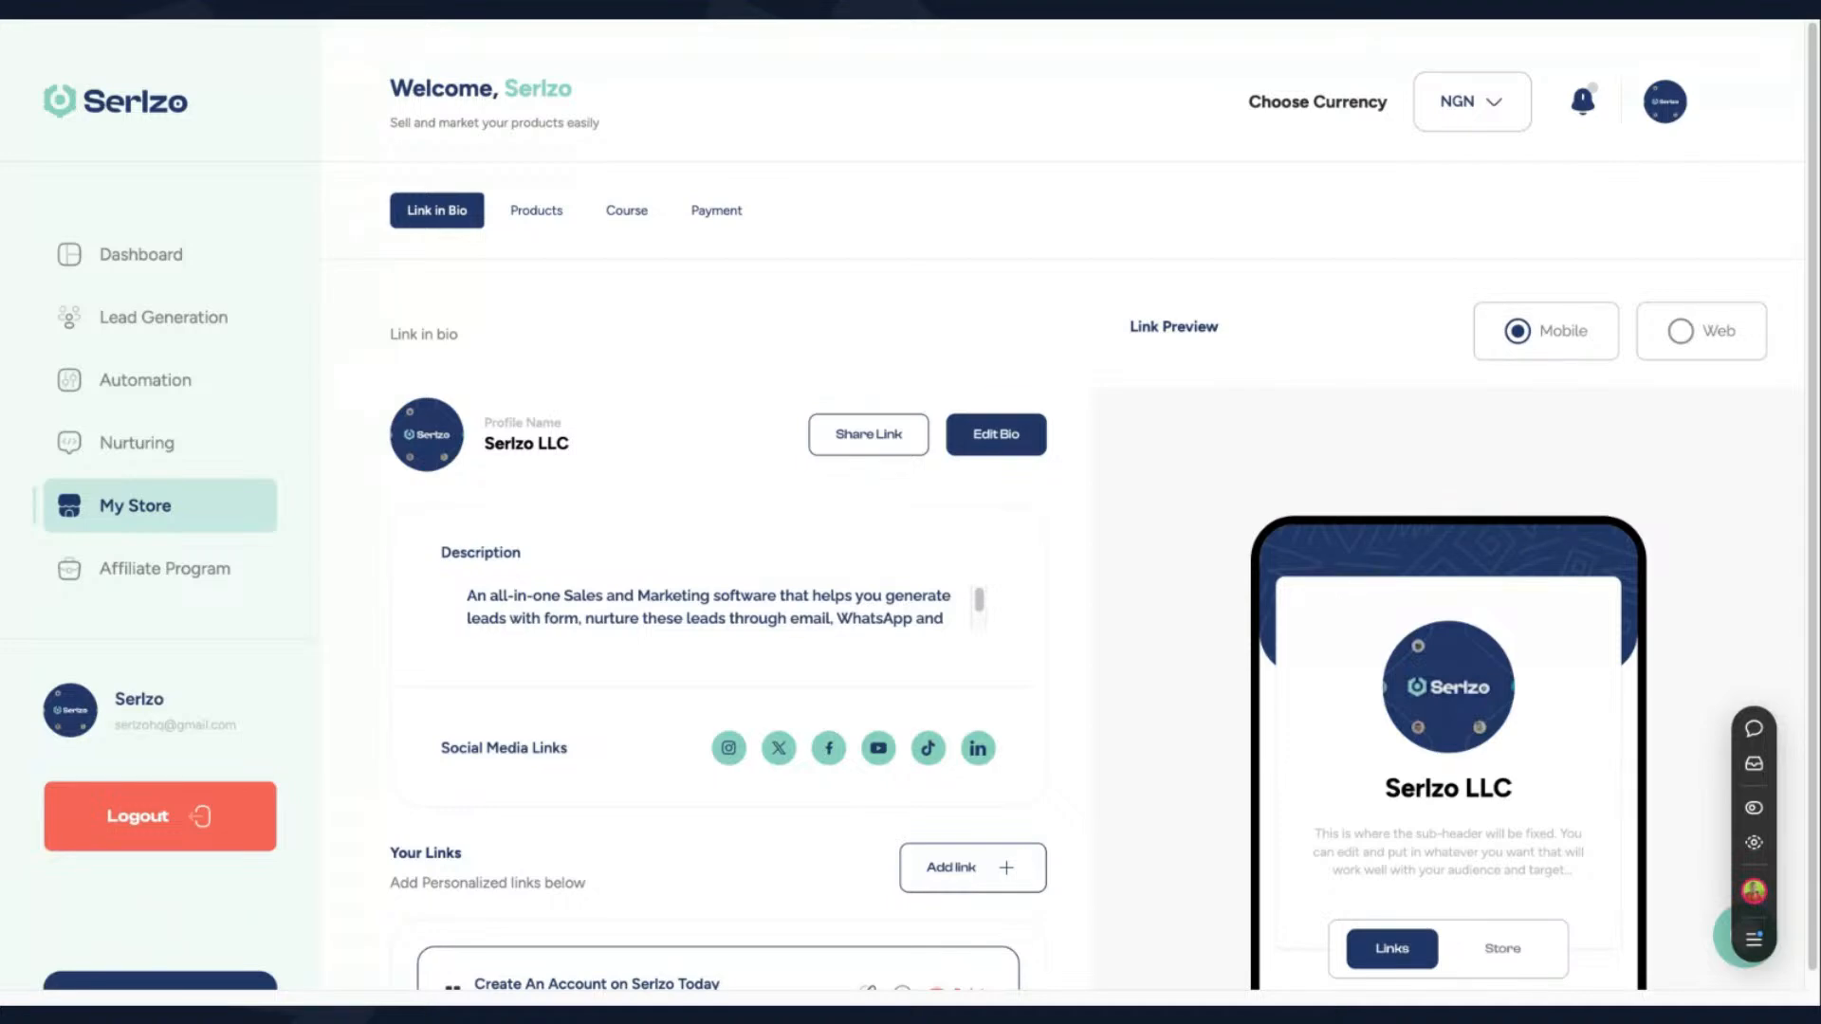
{"action": "scroll", "coordinate": [932, 552], "scroll_direction": "down", "scroll_amount": 1}
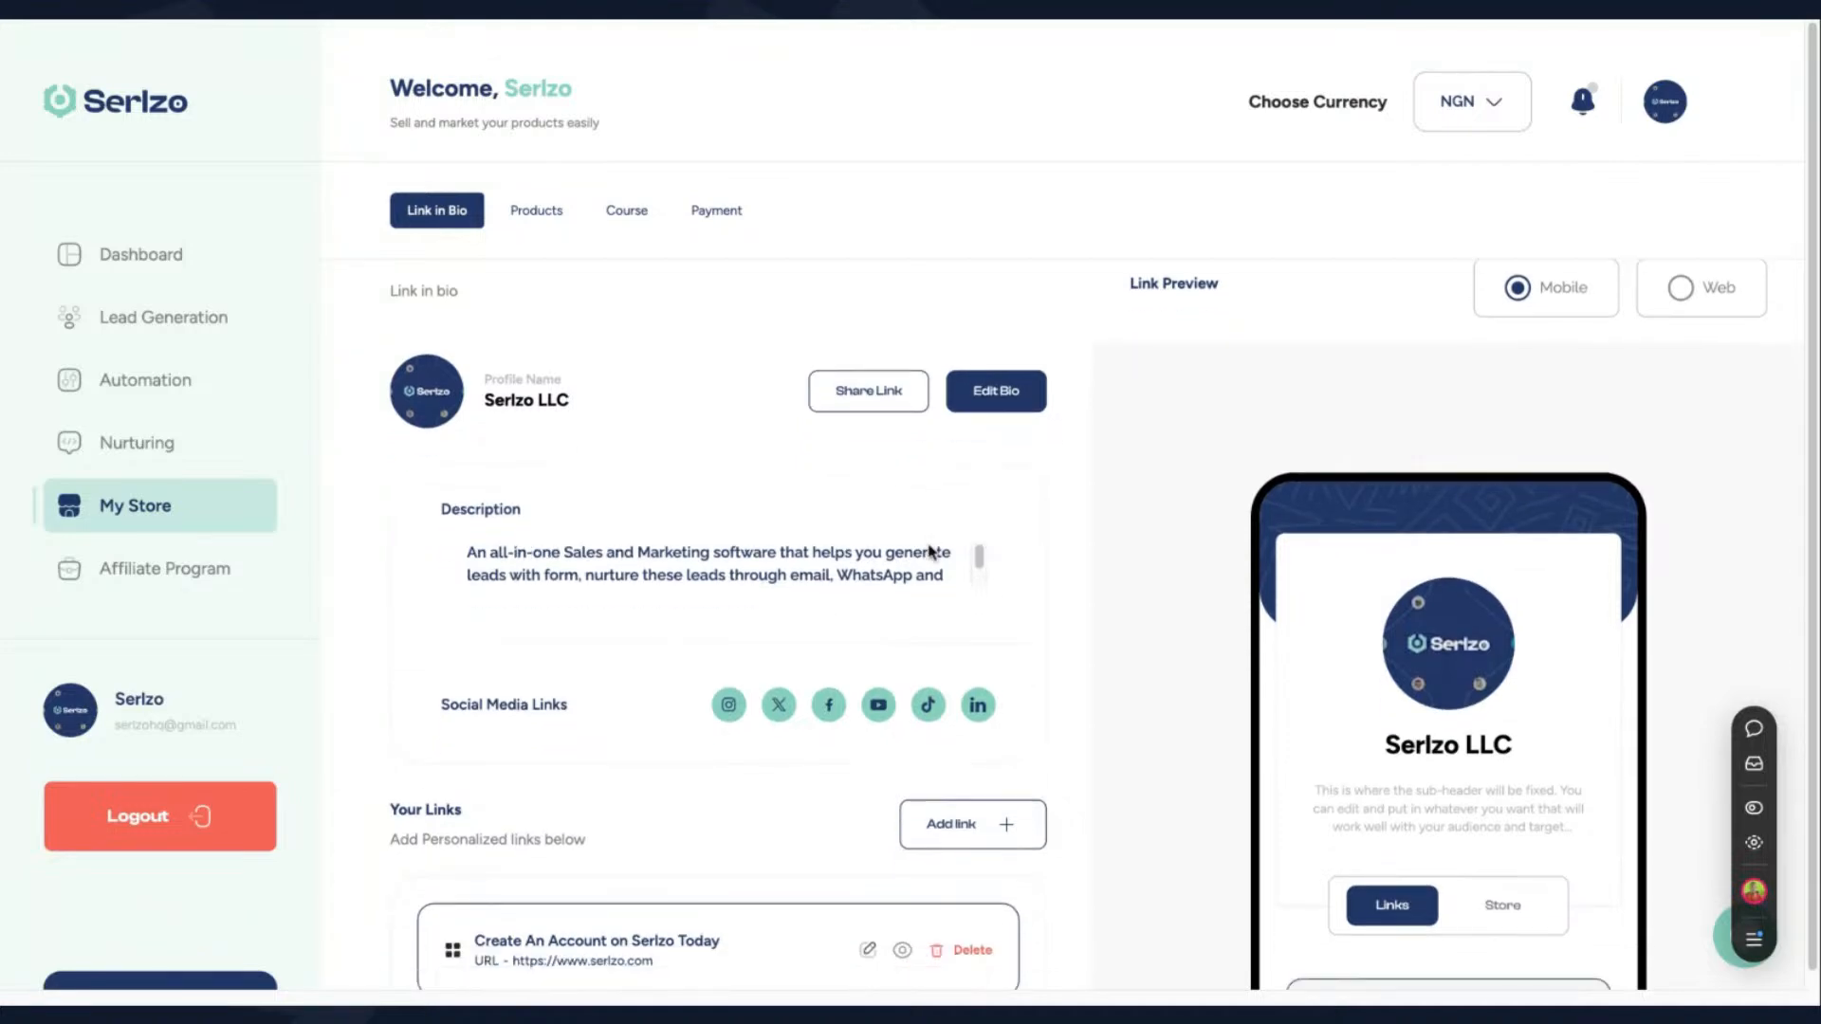
{"action": "scroll", "coordinate": [932, 552], "scroll_direction": "down", "scroll_amount": 4}
{"action": "scroll", "coordinate": [1401, 510], "scroll_direction": "up", "scroll_amount": 5}
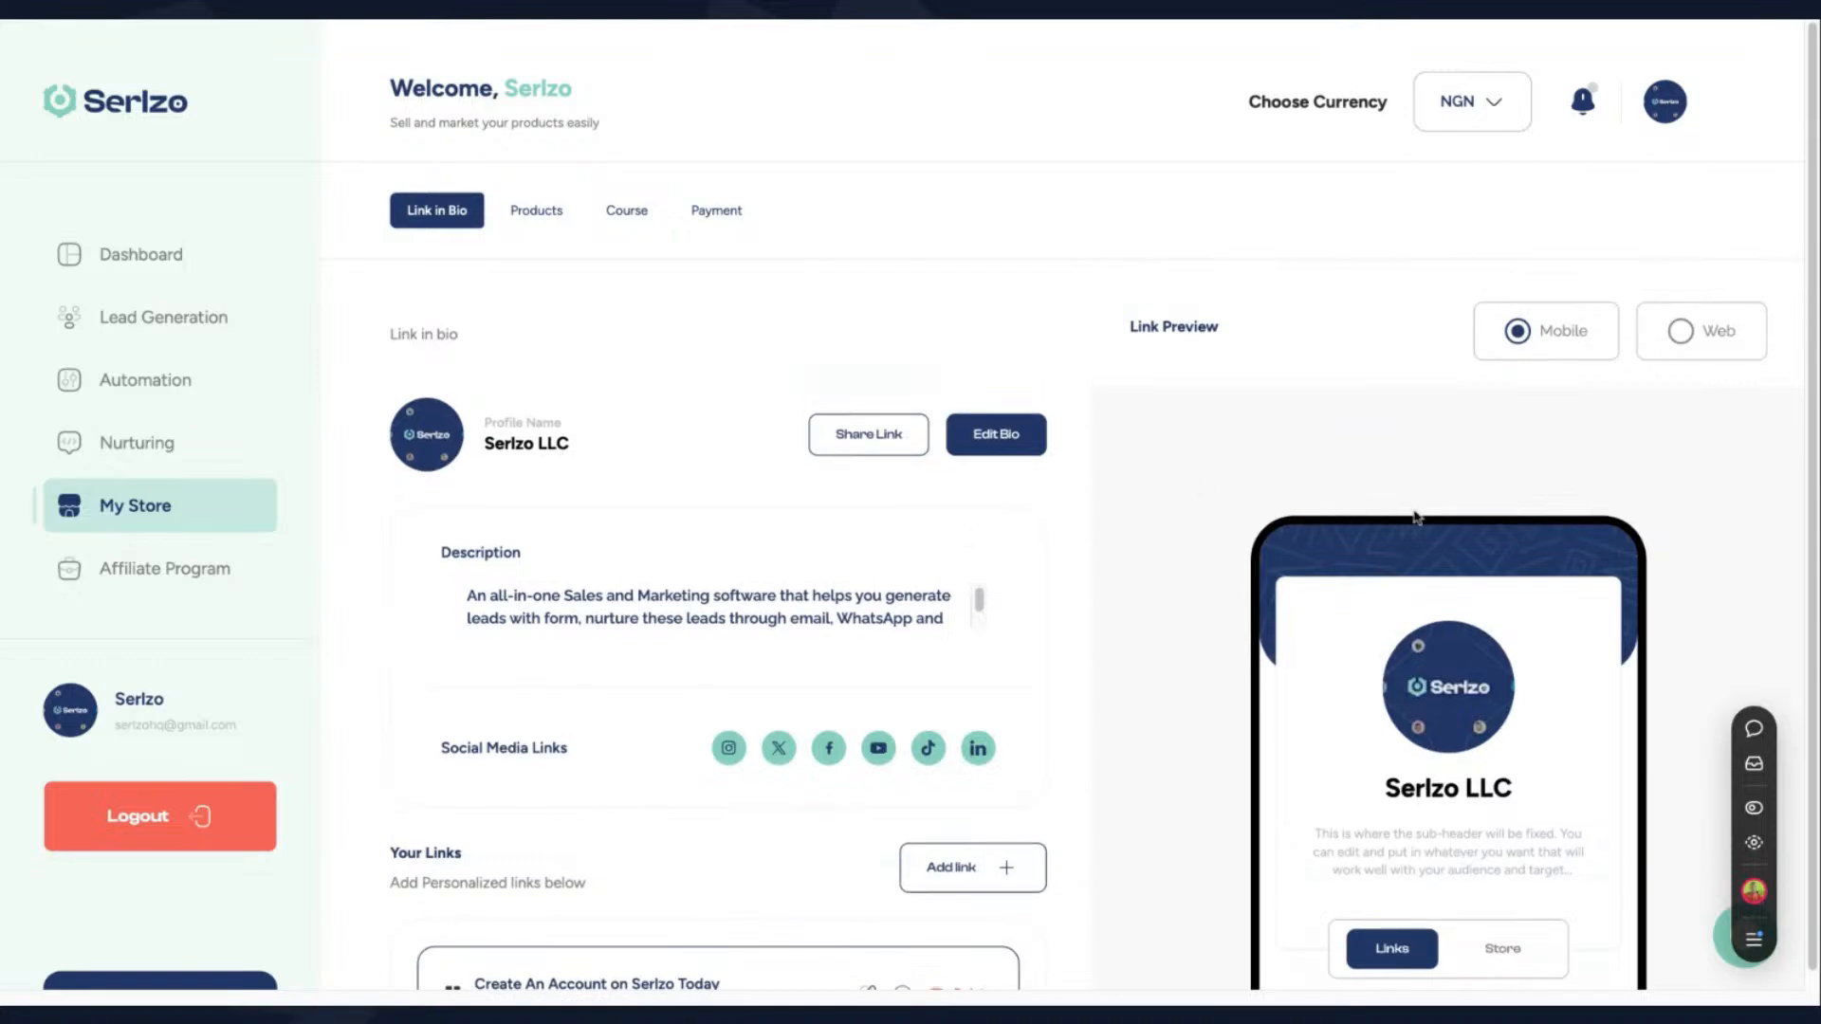
- Examine the editable bio details, including name, description, appearance color and social media links, and close the form unchanged
{"action": "left_click", "coordinate": [1013, 448]}
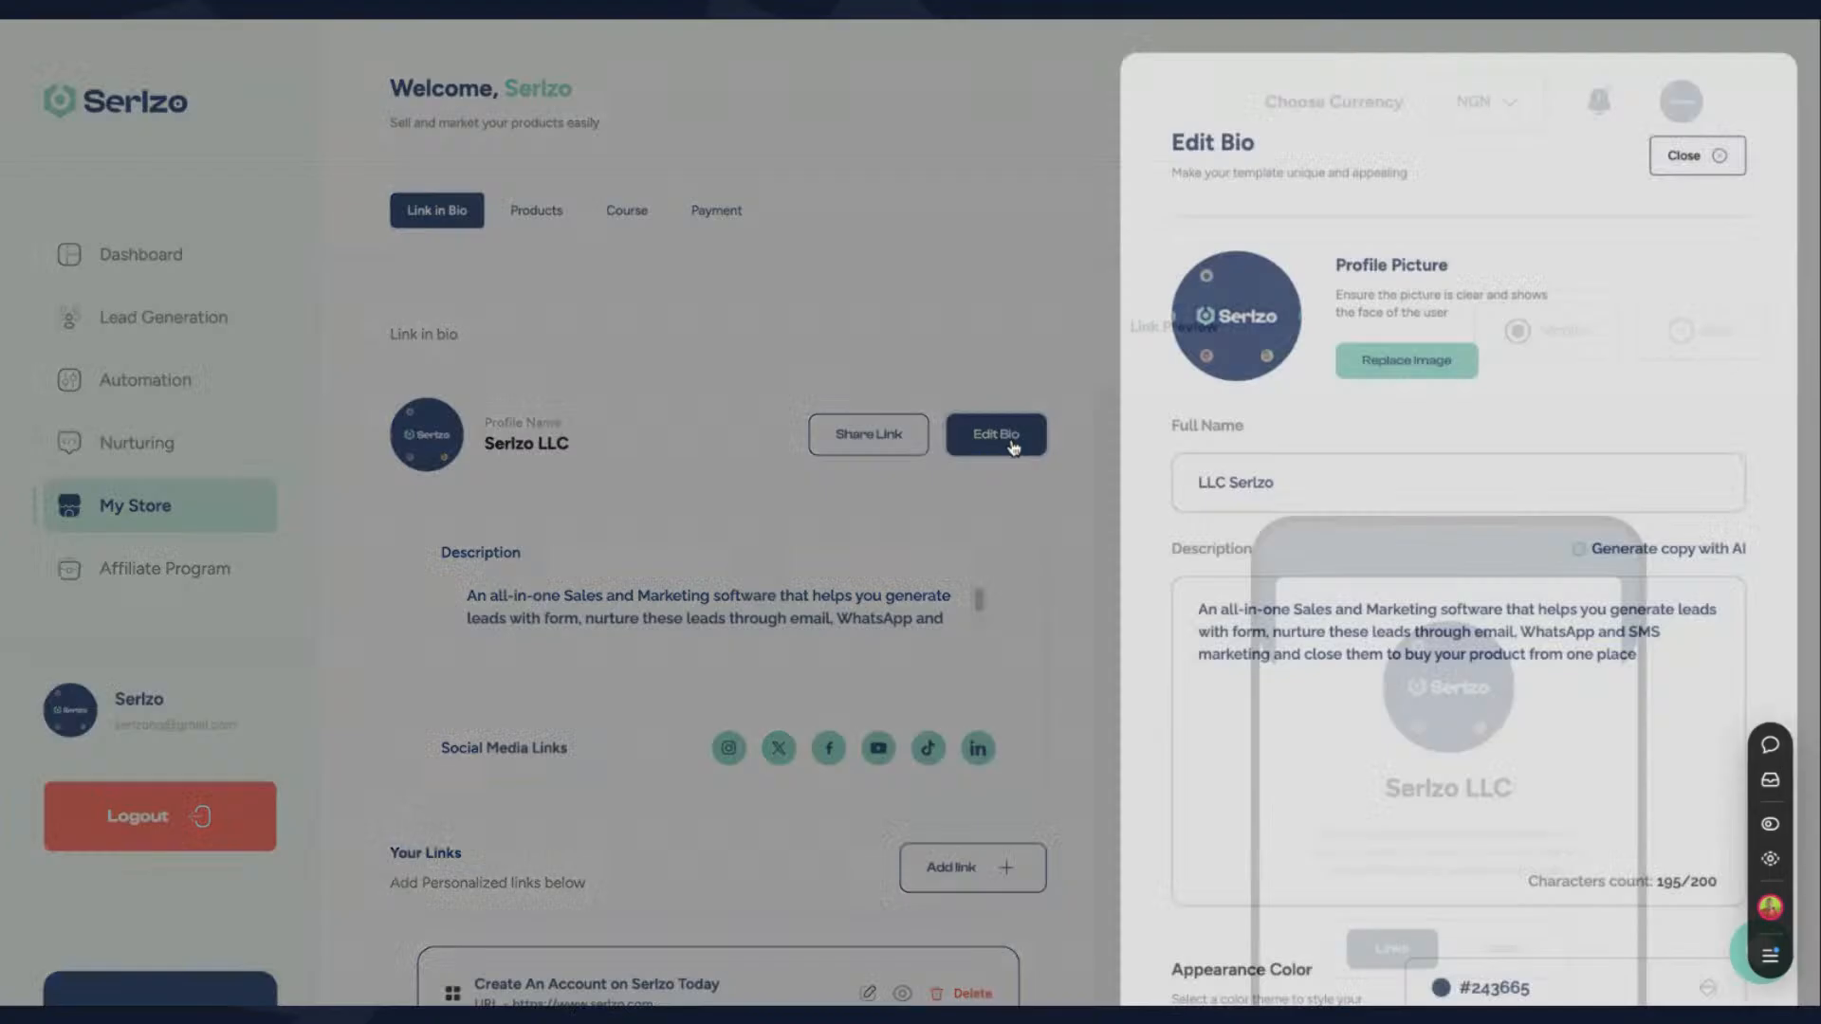
{"action": "left_click", "coordinate": [1305, 482]}
{"action": "key", "text": "ctrl+a"}
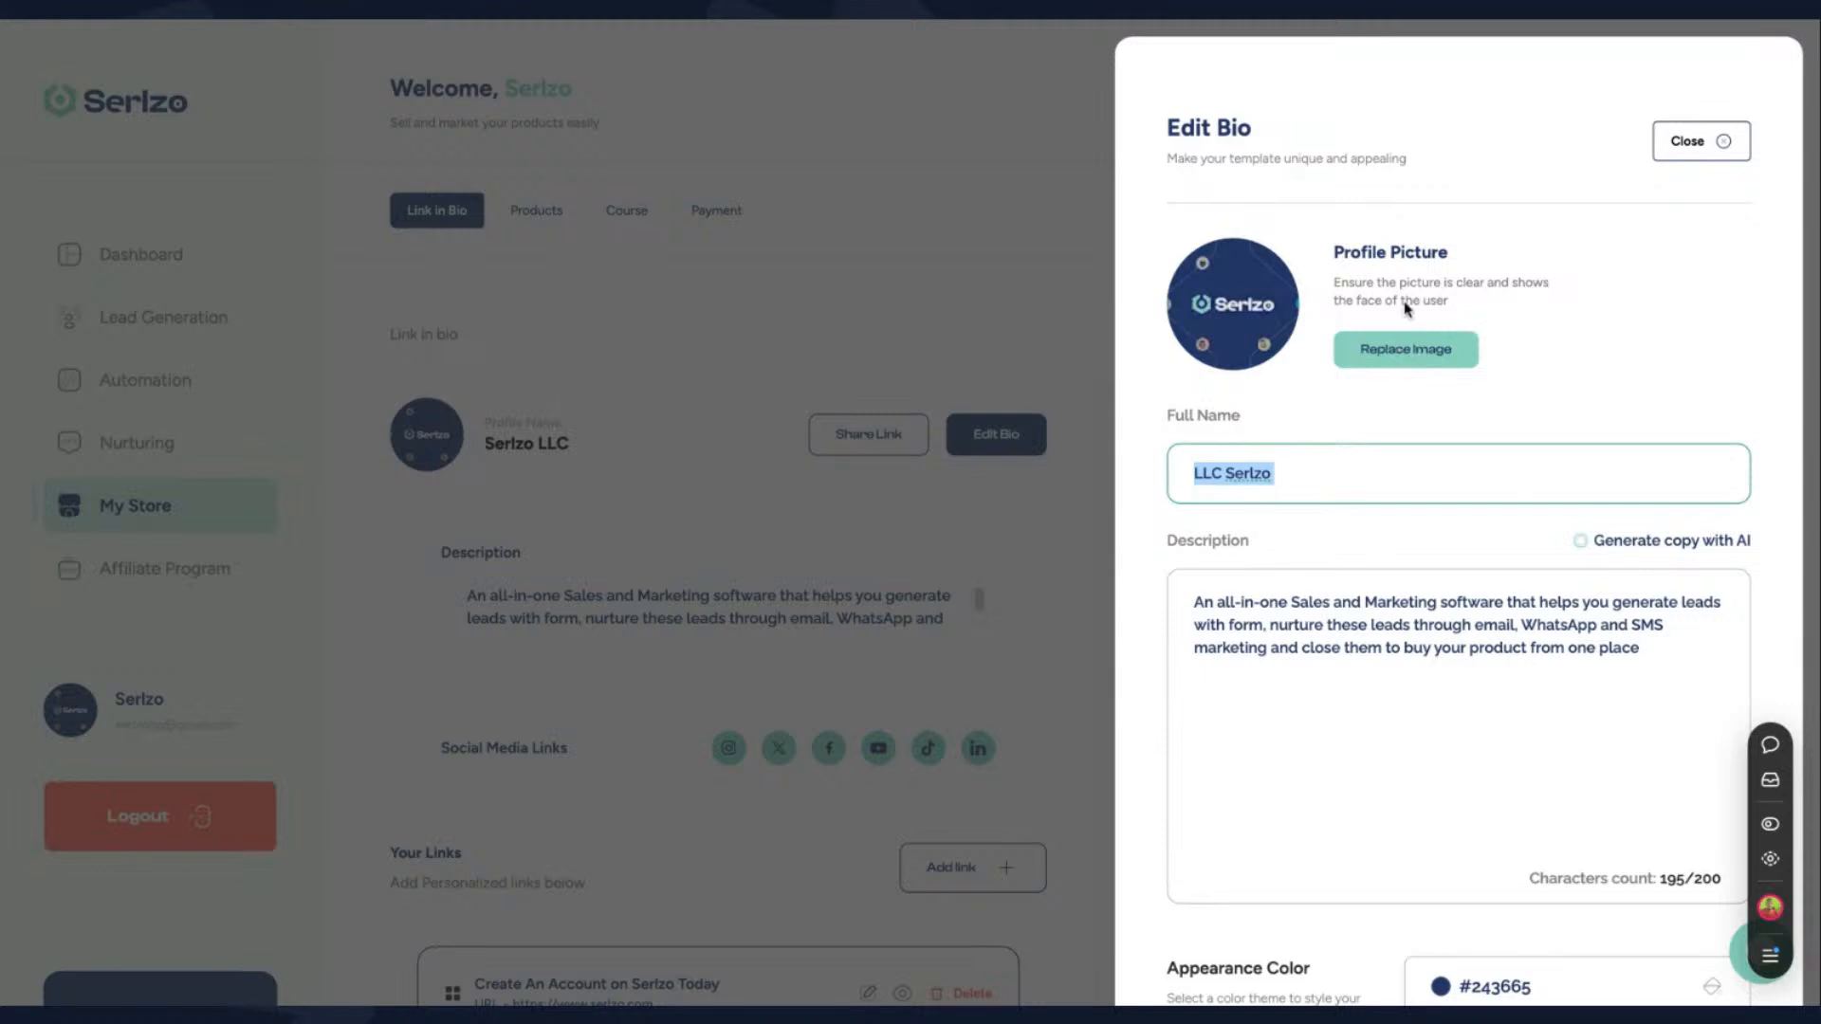
{"action": "scroll", "coordinate": [1435, 569], "scroll_direction": "down", "scroll_amount": 3}
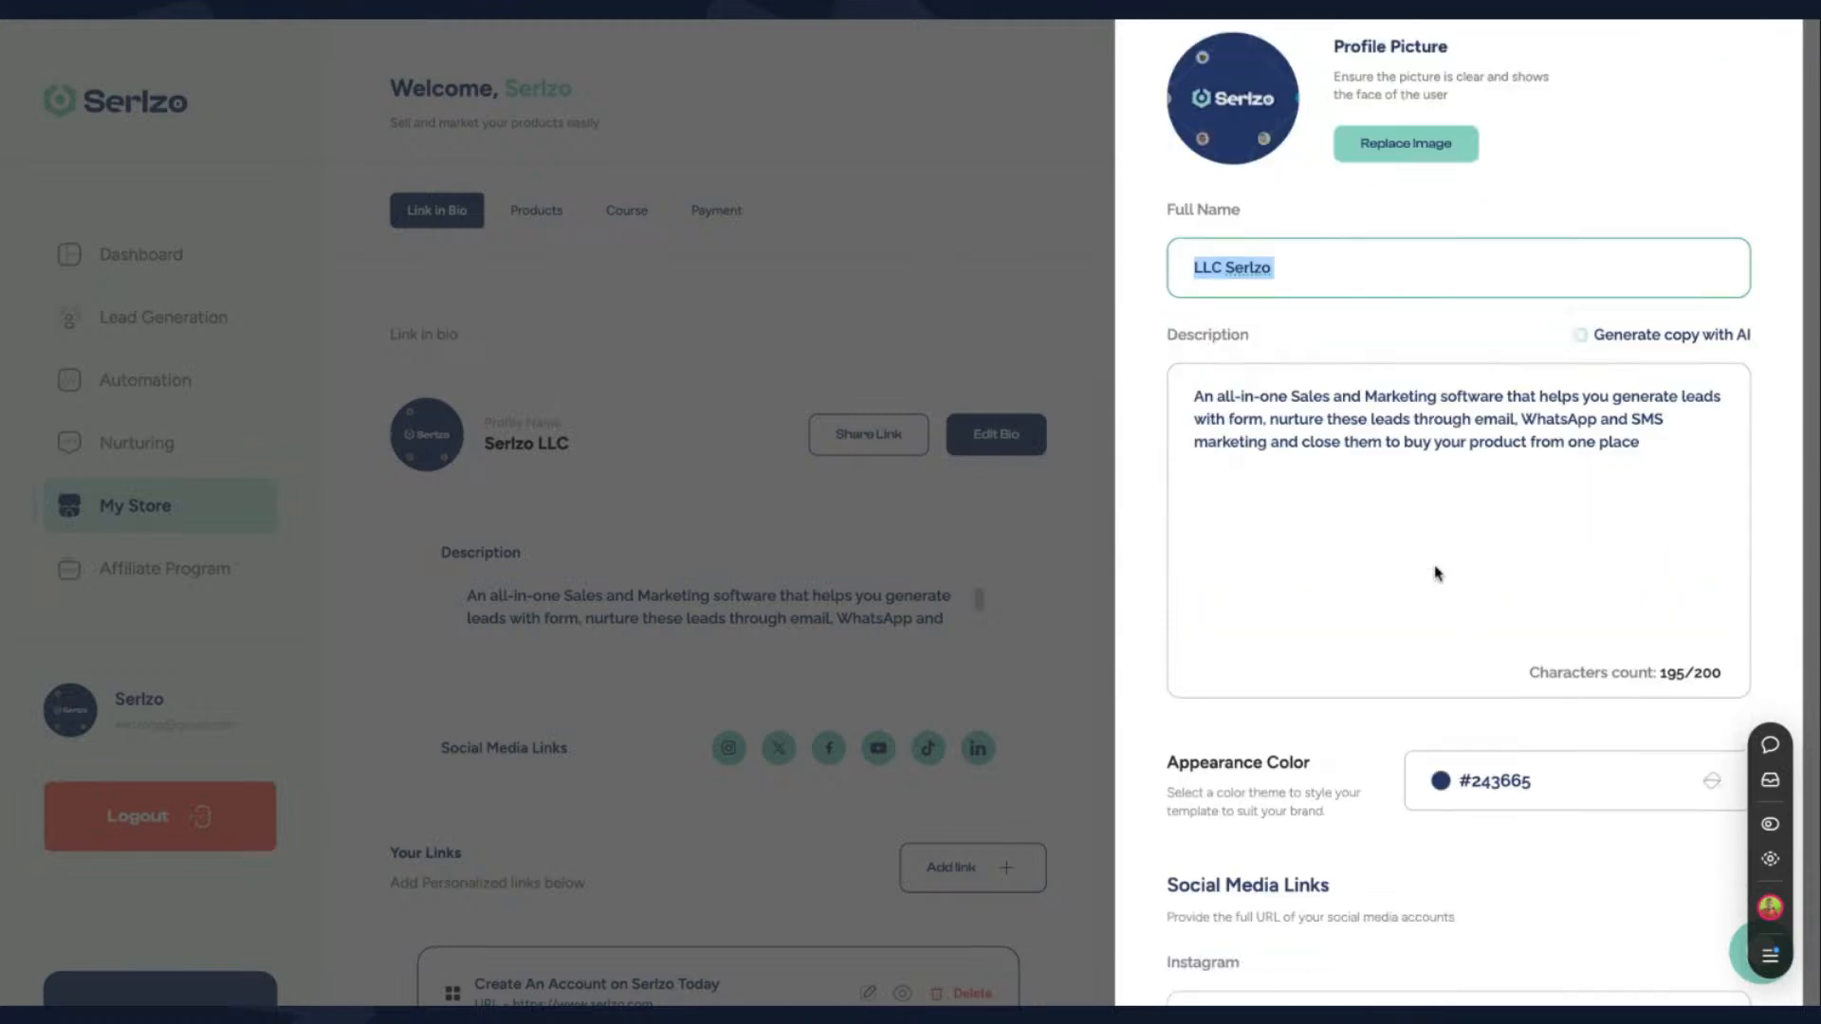
{"action": "left_click", "coordinate": [1374, 413]}
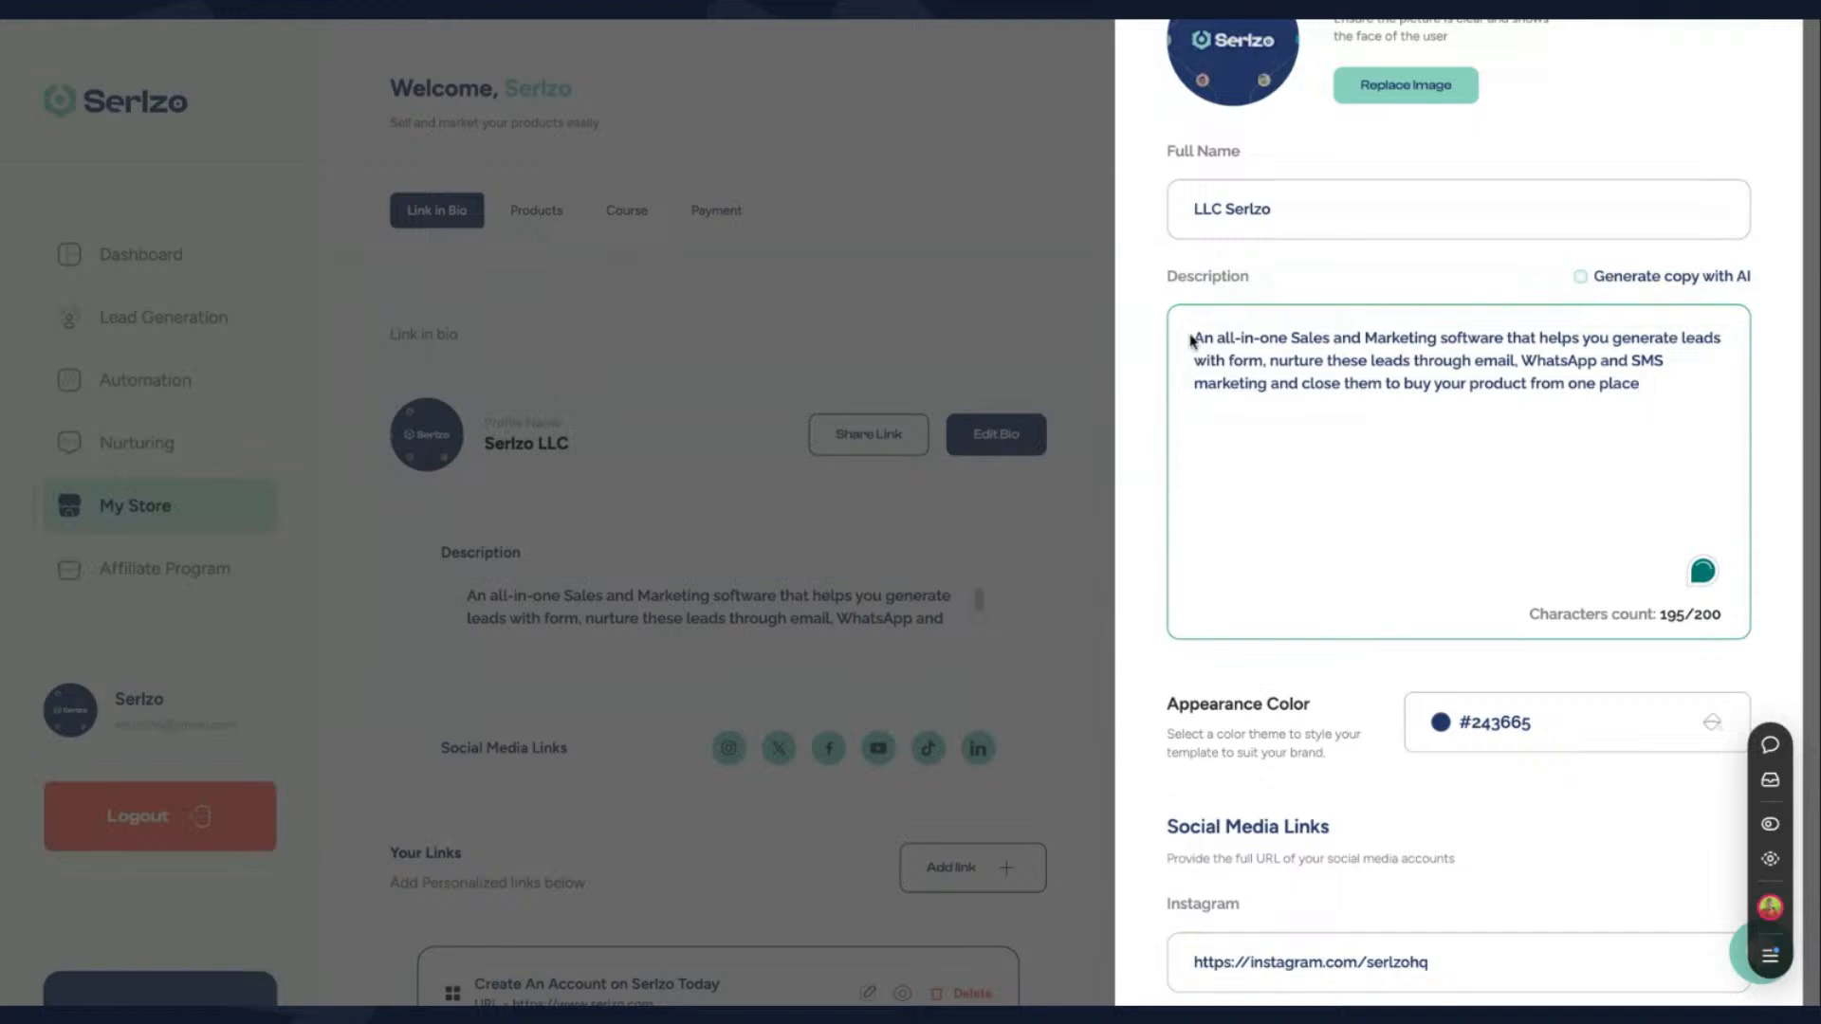
{"action": "left_click_drag", "start_coordinate": [1651, 387], "coordinate": [1262, 340]}
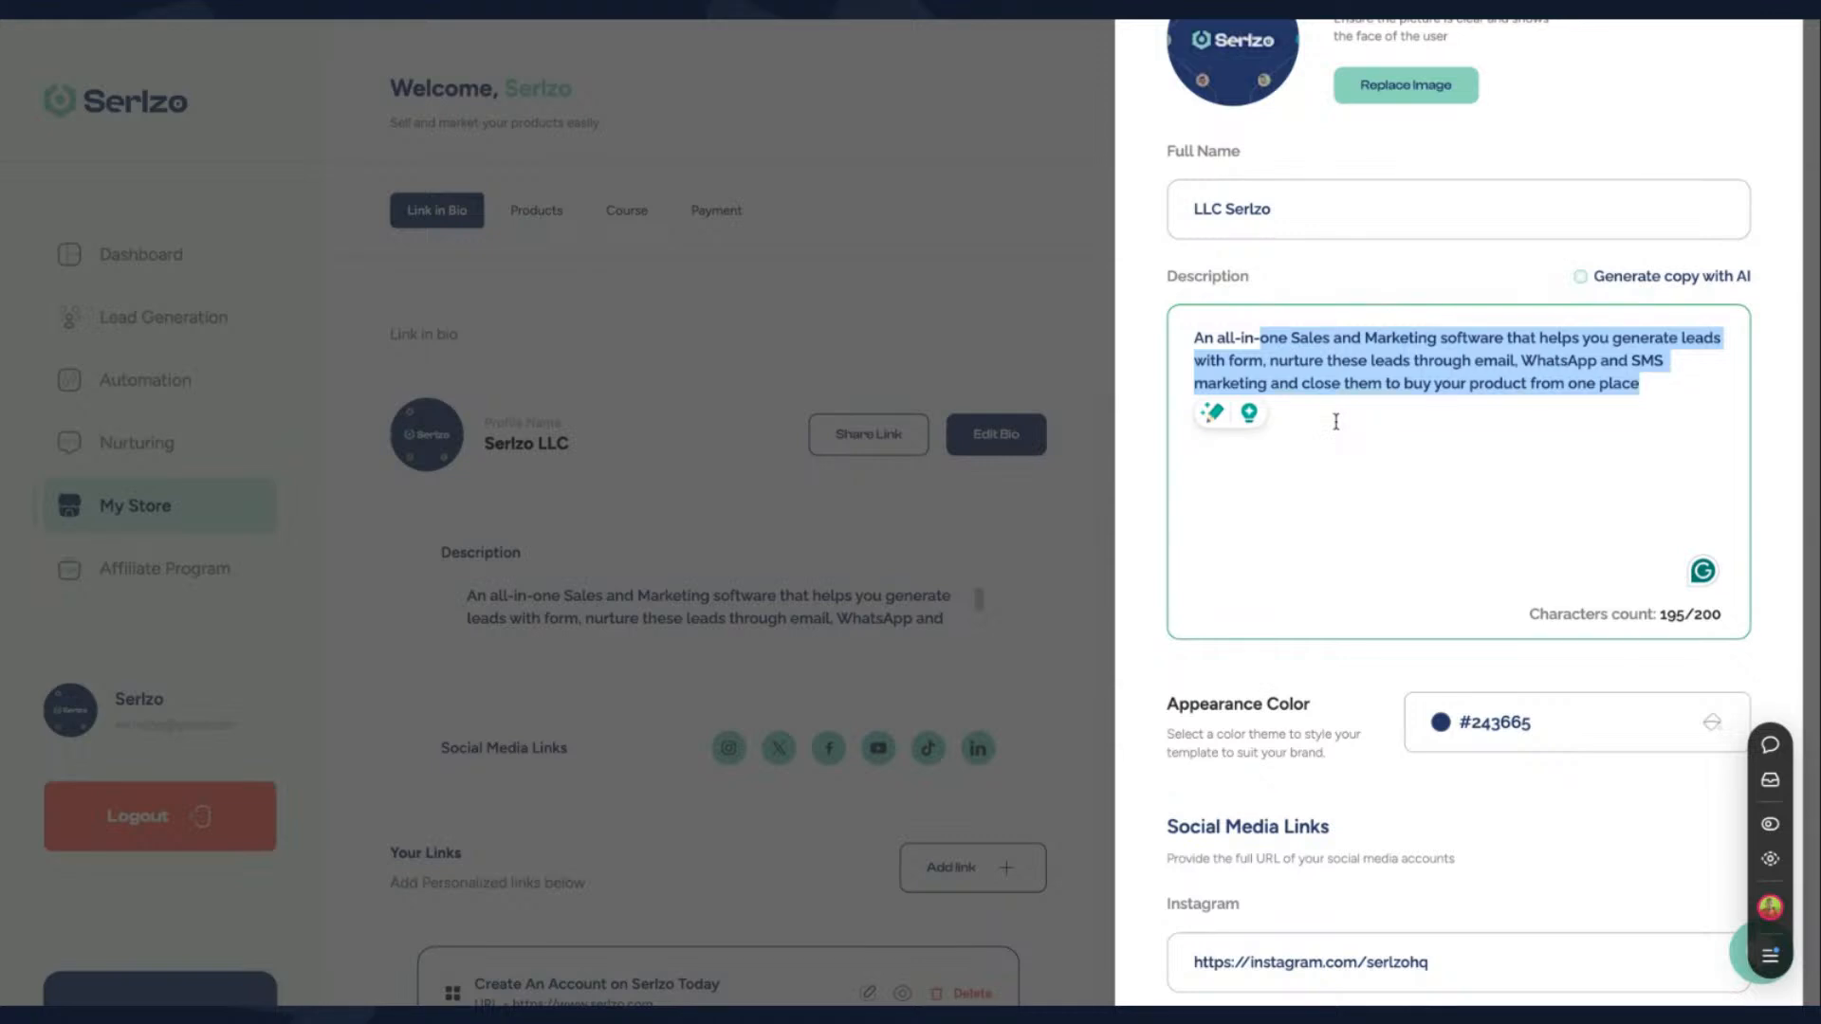
{"action": "left_click", "coordinate": [1361, 457]}
{"action": "scroll", "coordinate": [1362, 459], "scroll_direction": "down", "scroll_amount": 3}
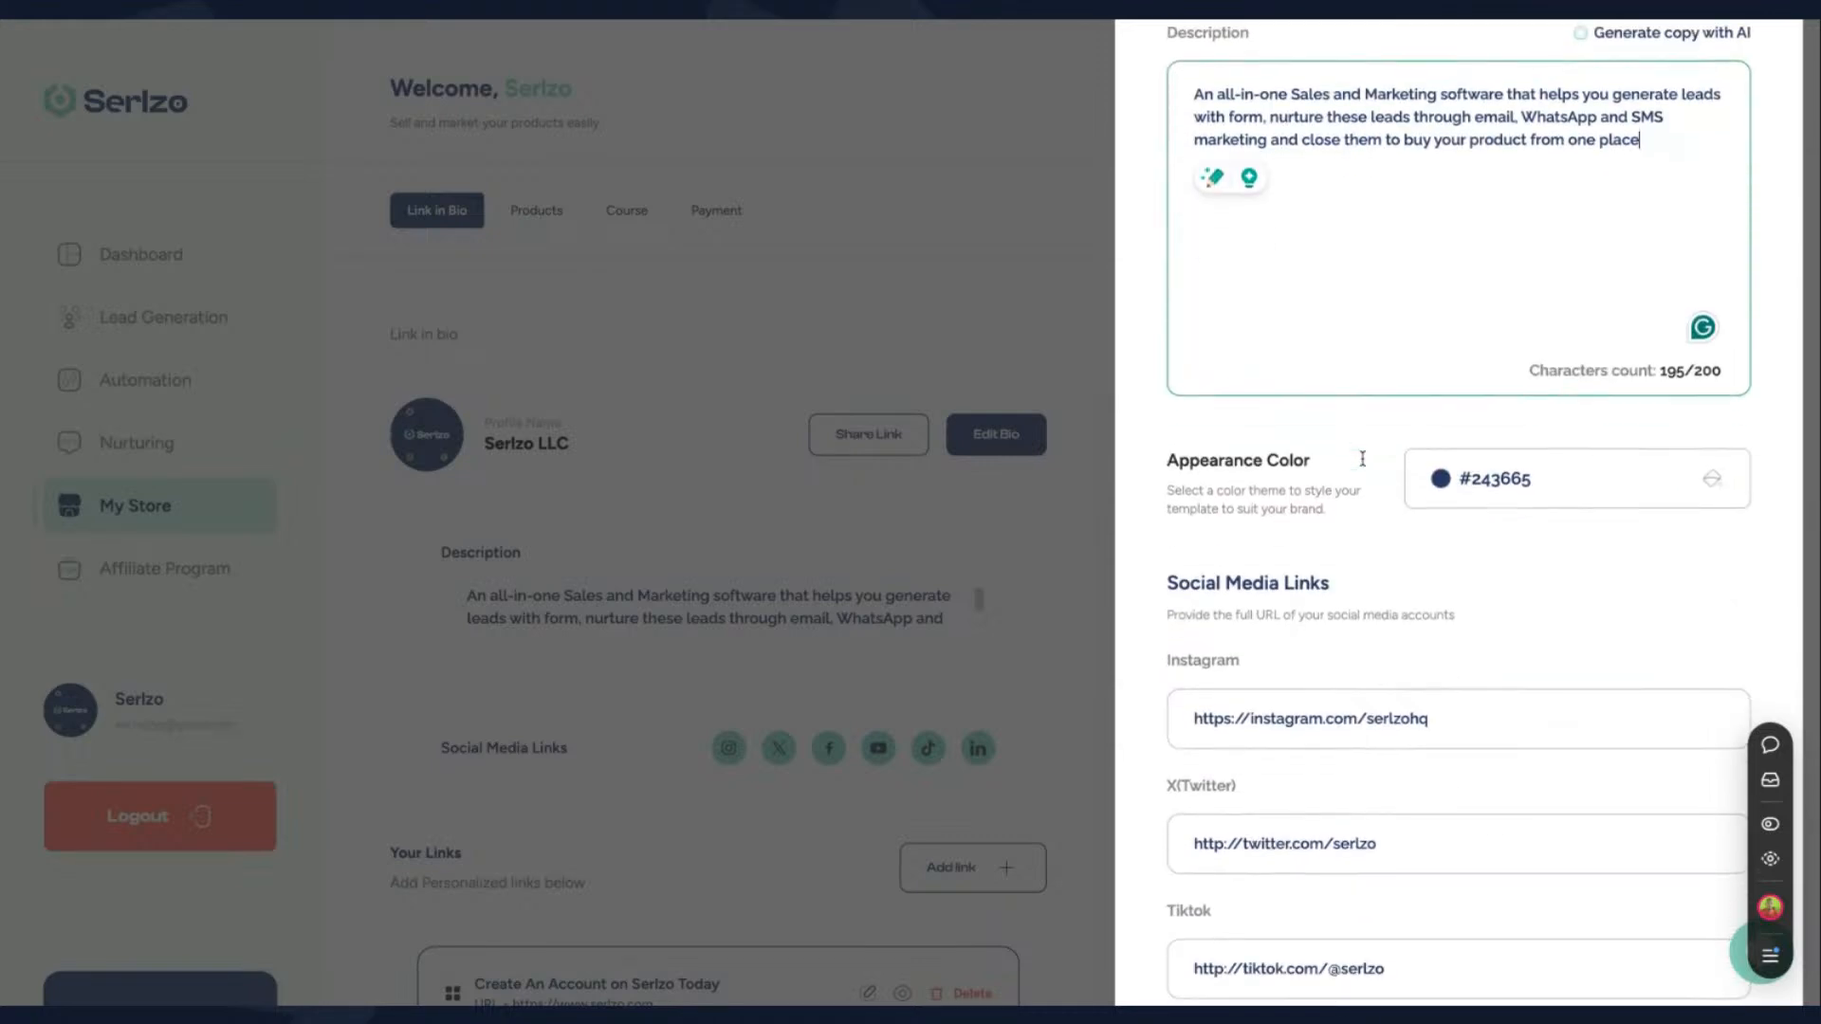
{"action": "scroll", "coordinate": [1362, 459], "scroll_direction": "down", "scroll_amount": 2}
{"action": "scroll", "coordinate": [1361, 521], "scroll_direction": "down", "scroll_amount": 4}
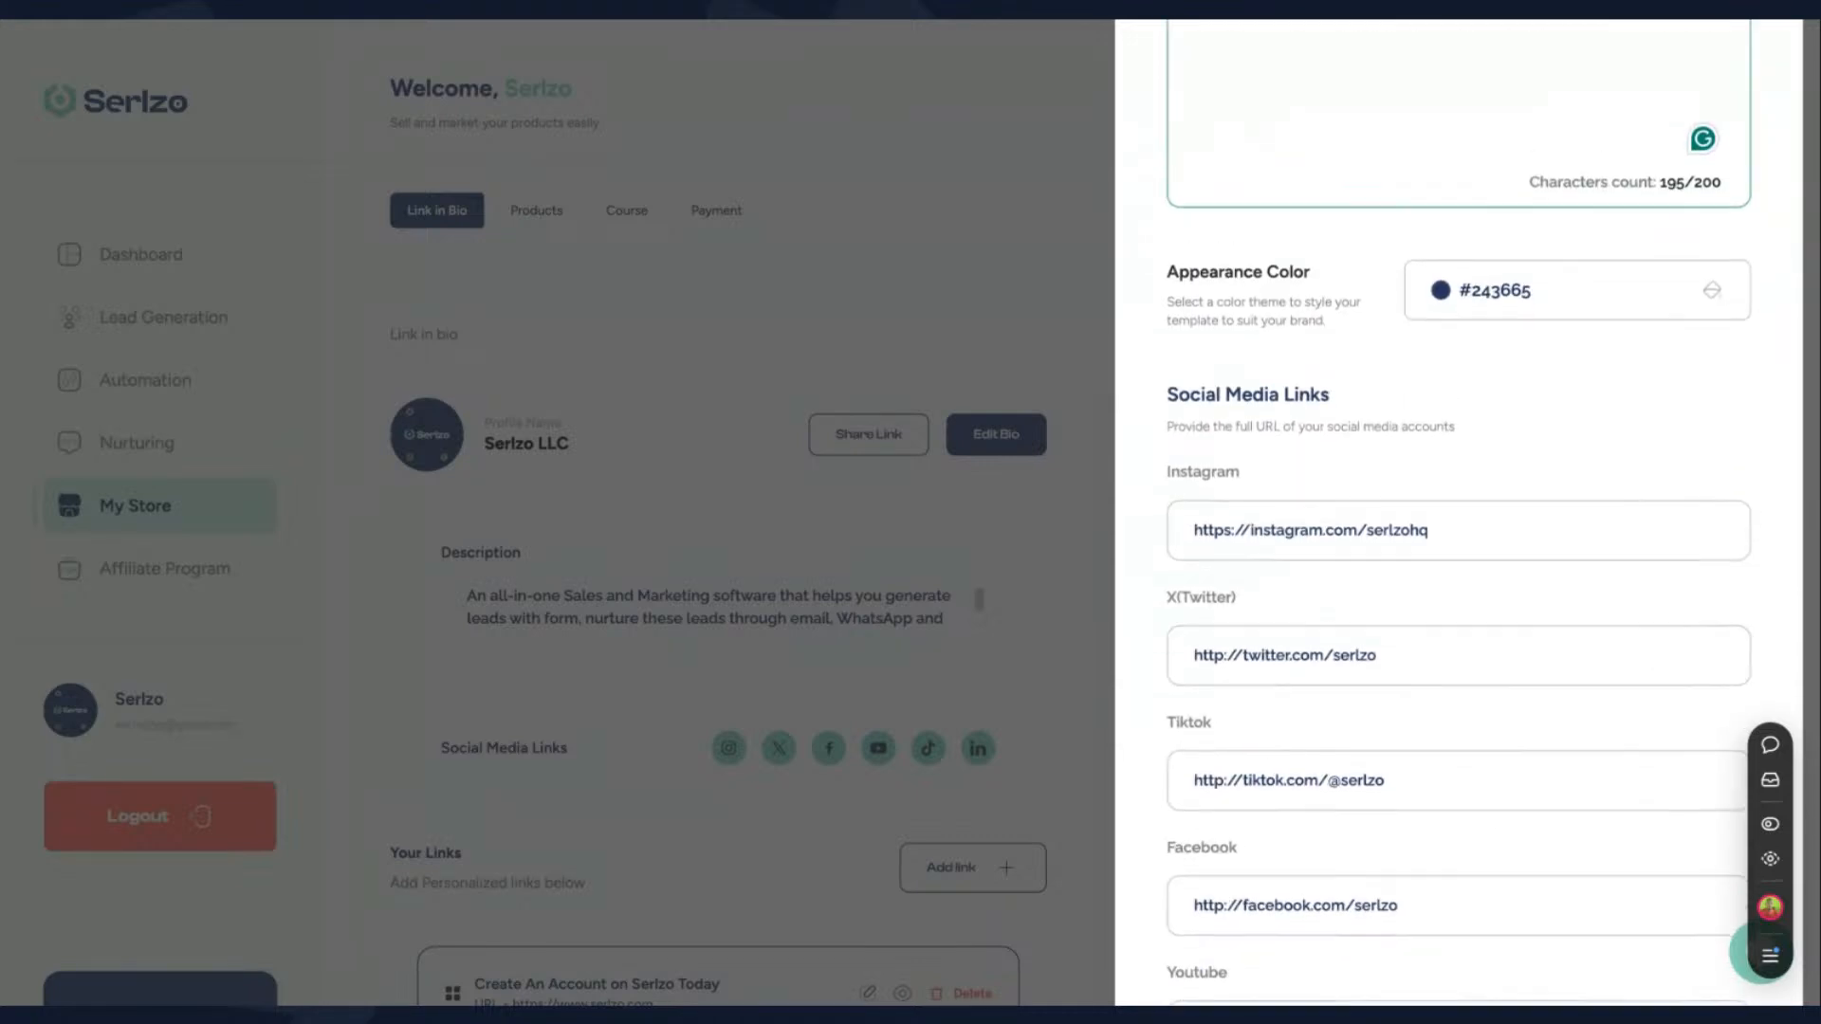
{"action": "scroll", "coordinate": [1344, 708], "scroll_direction": "up", "scroll_amount": 9}
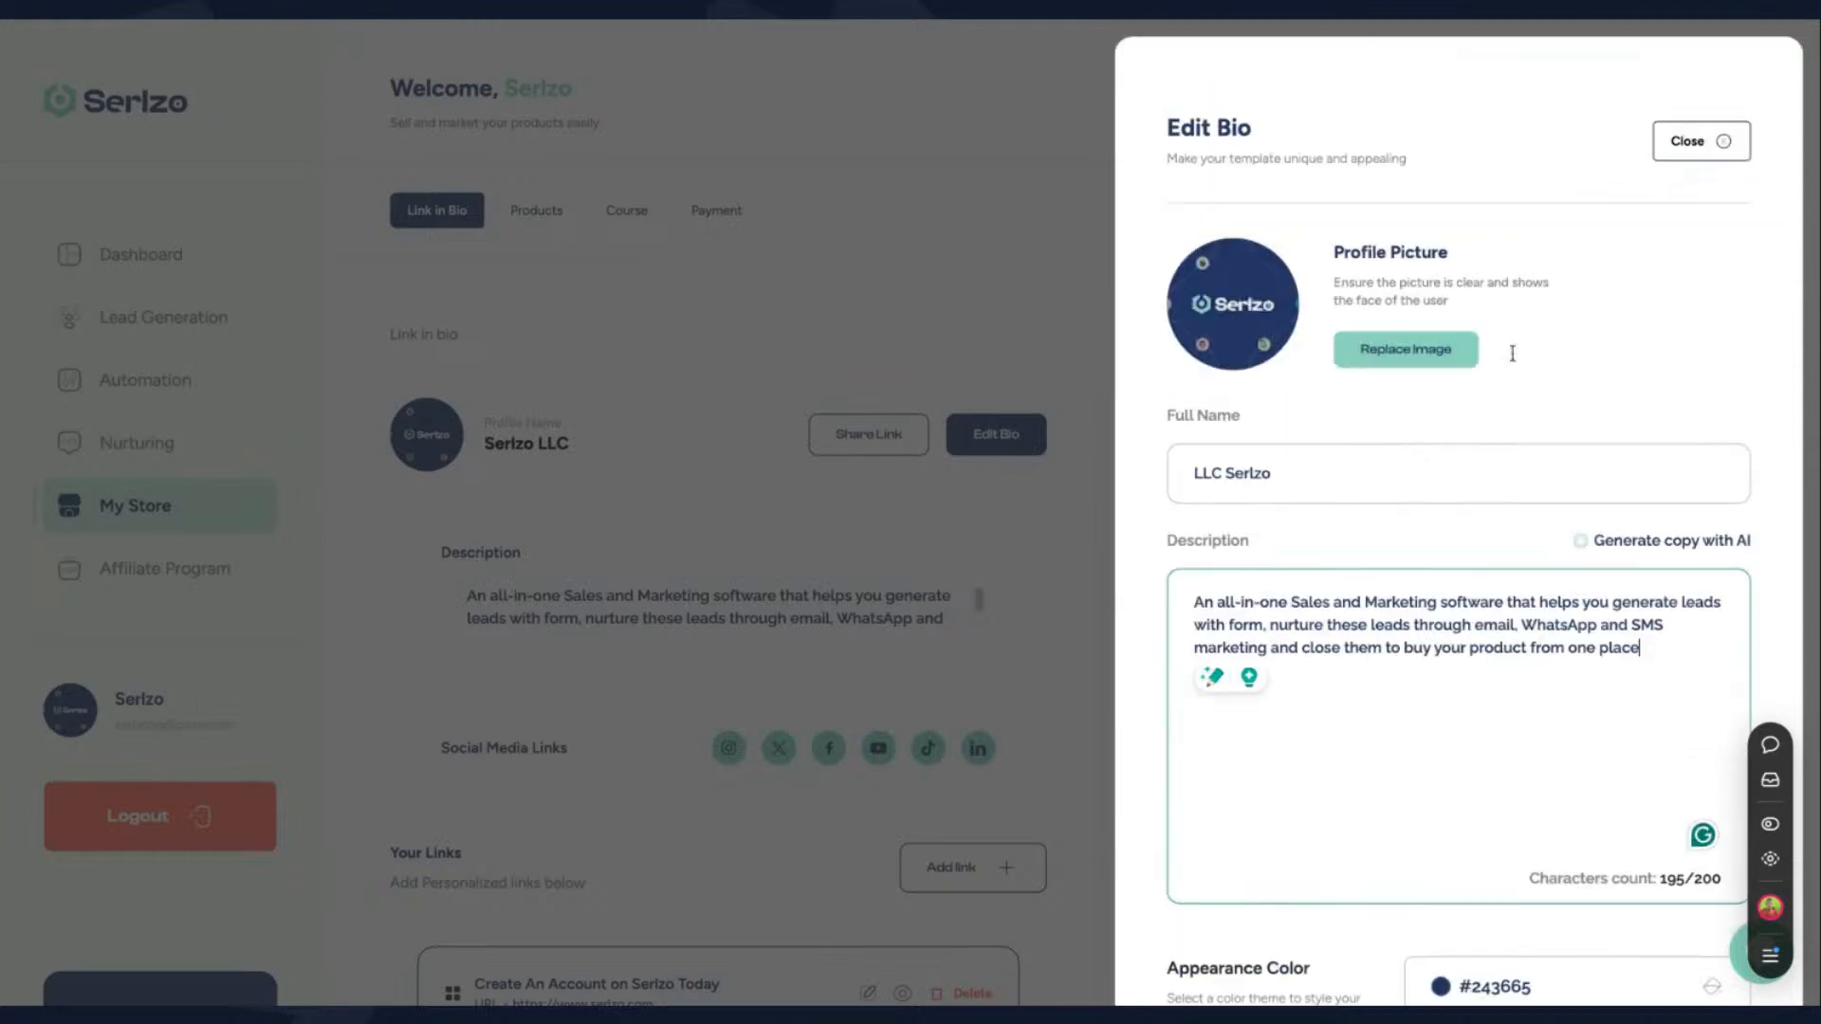
{"action": "left_click", "coordinate": [1681, 155]}
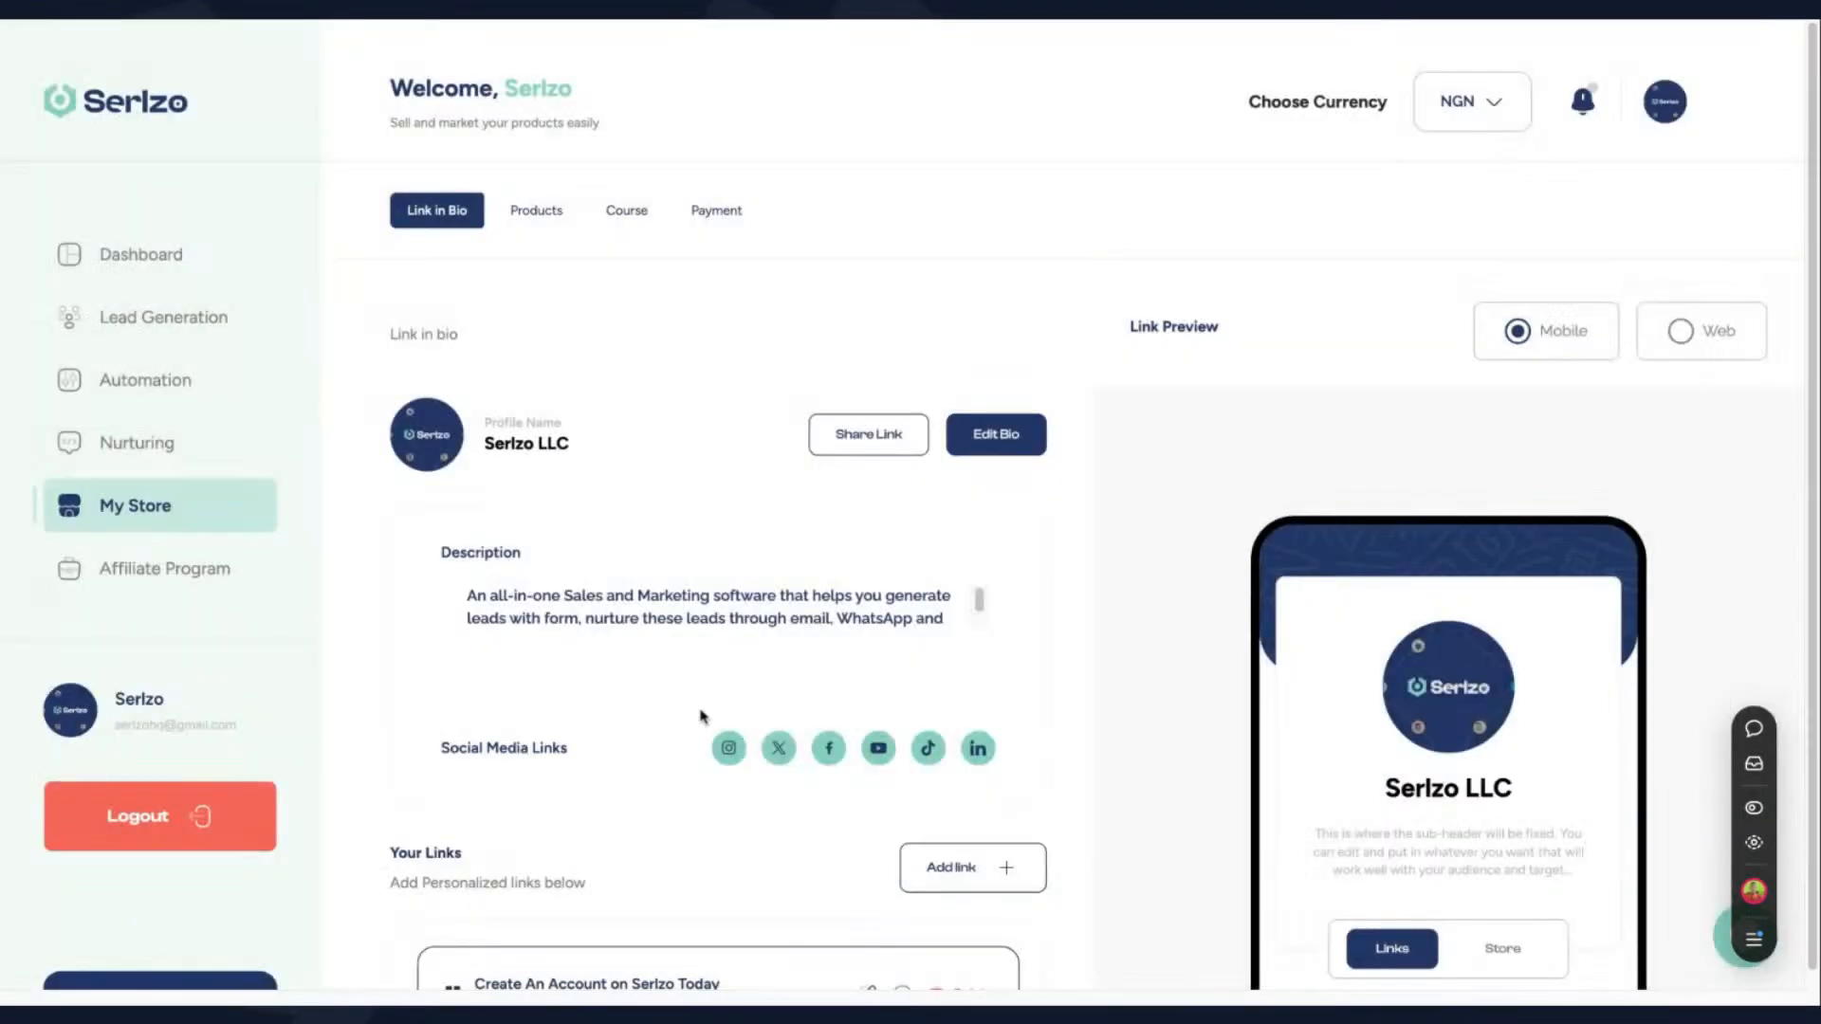
- Start a new personalized link titled "Click to Chat us on Whatsapp" for the Link in Bio page
{"action": "scroll", "coordinate": [703, 718], "scroll_direction": "down", "scroll_amount": 3}
{"action": "left_click", "coordinate": [960, 562]}
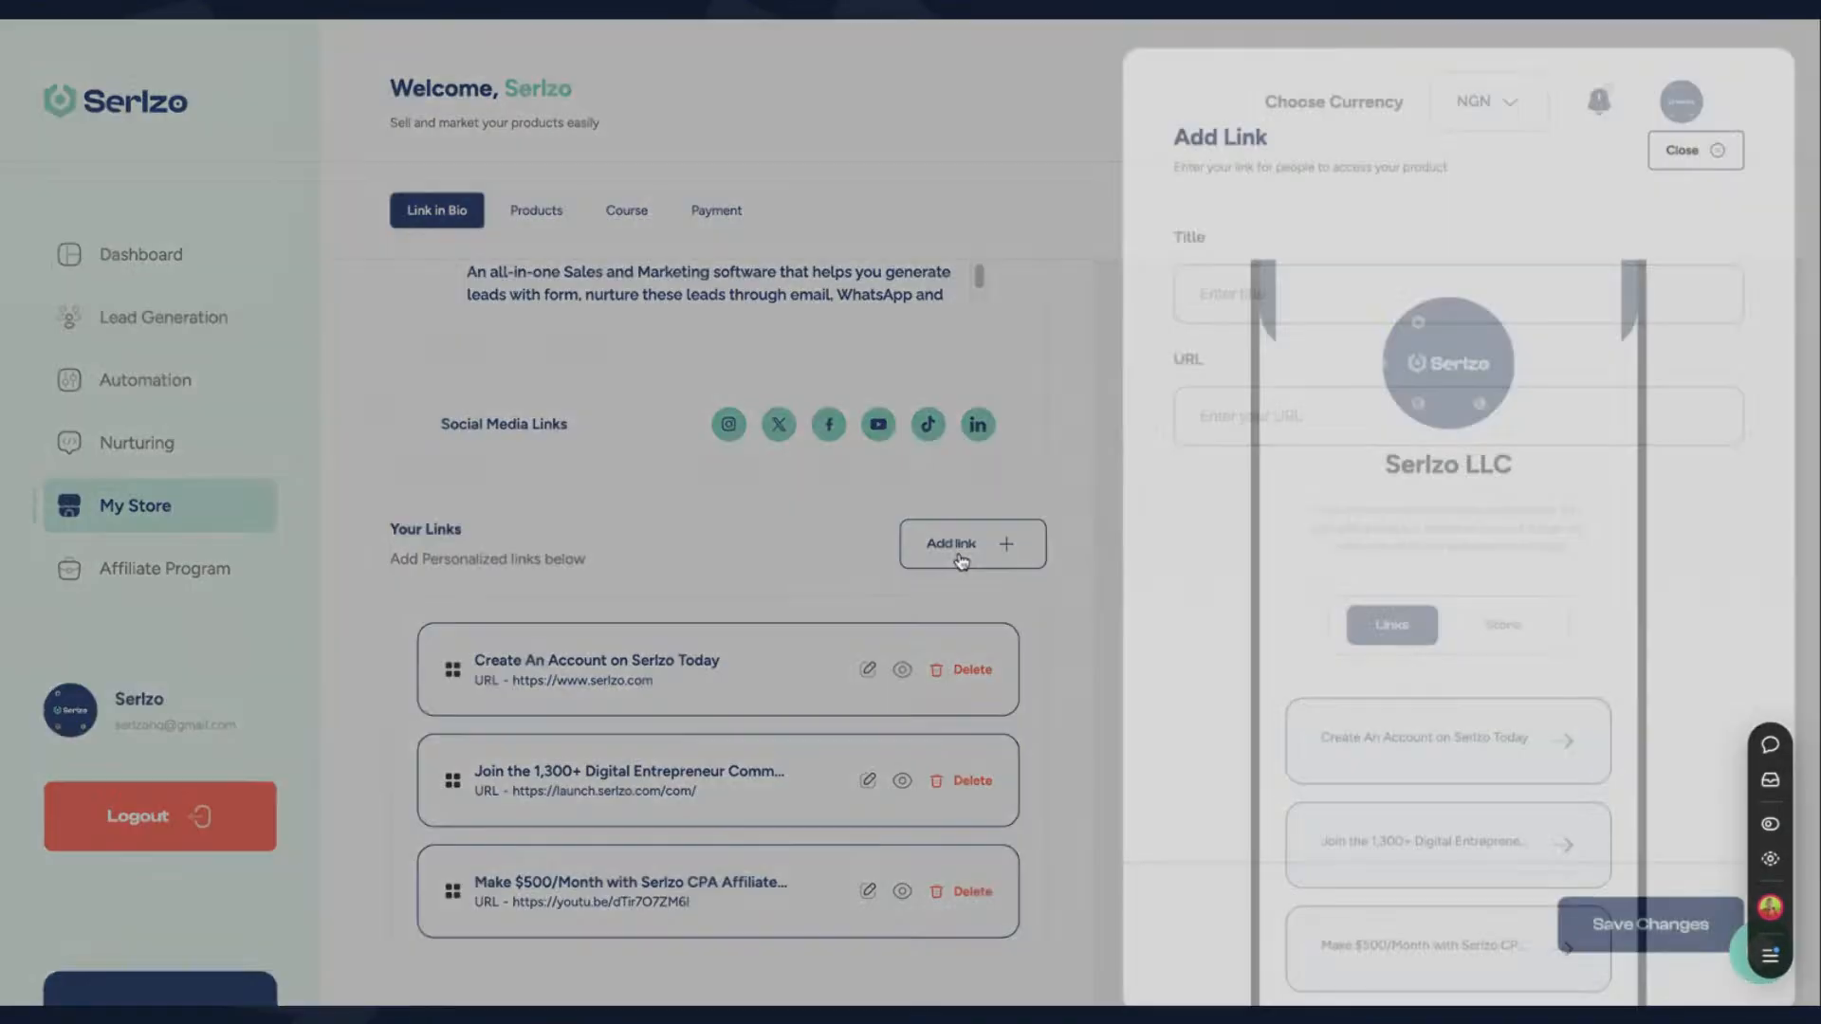
{"action": "left_click", "coordinate": [1316, 296]}
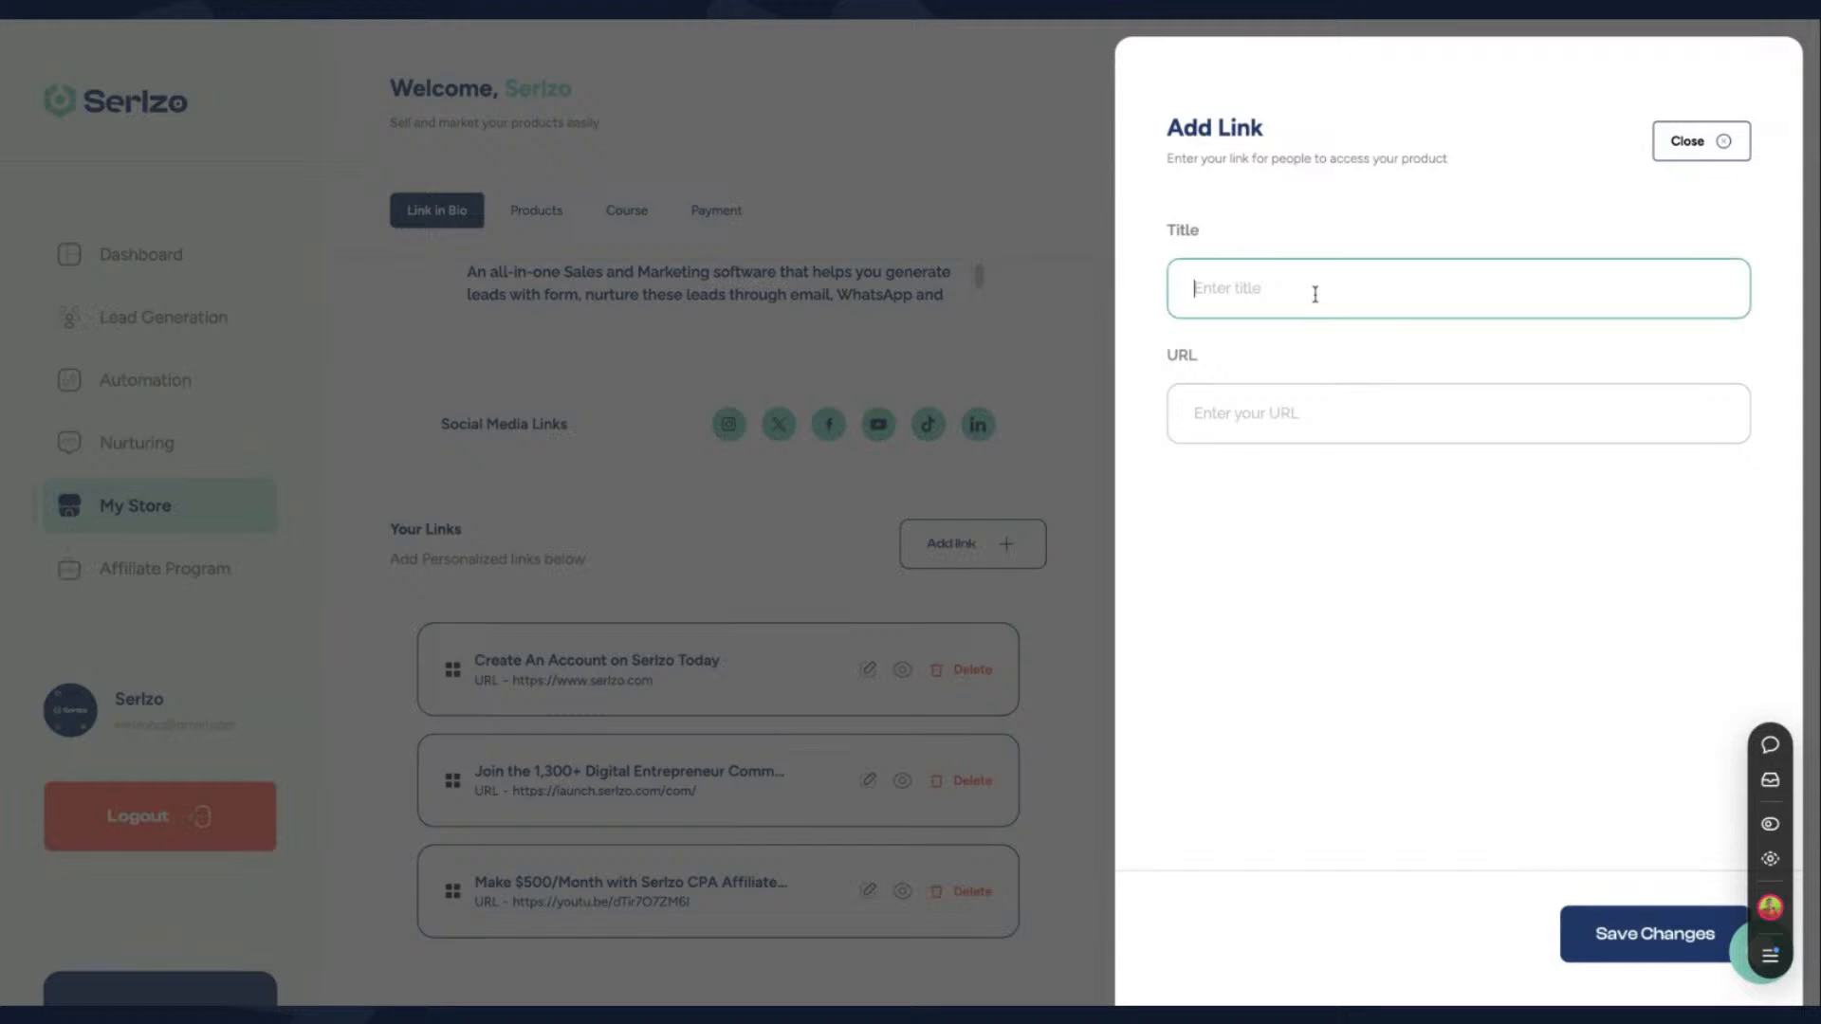
{"action": "type", "text": "CLICK HE"}
{"action": "key", "text": "ctrl+a"}
{"action": "type", "text": "Click to Chat us on Whatsapp"}
{"action": "left_click", "coordinate": [1246, 432]}
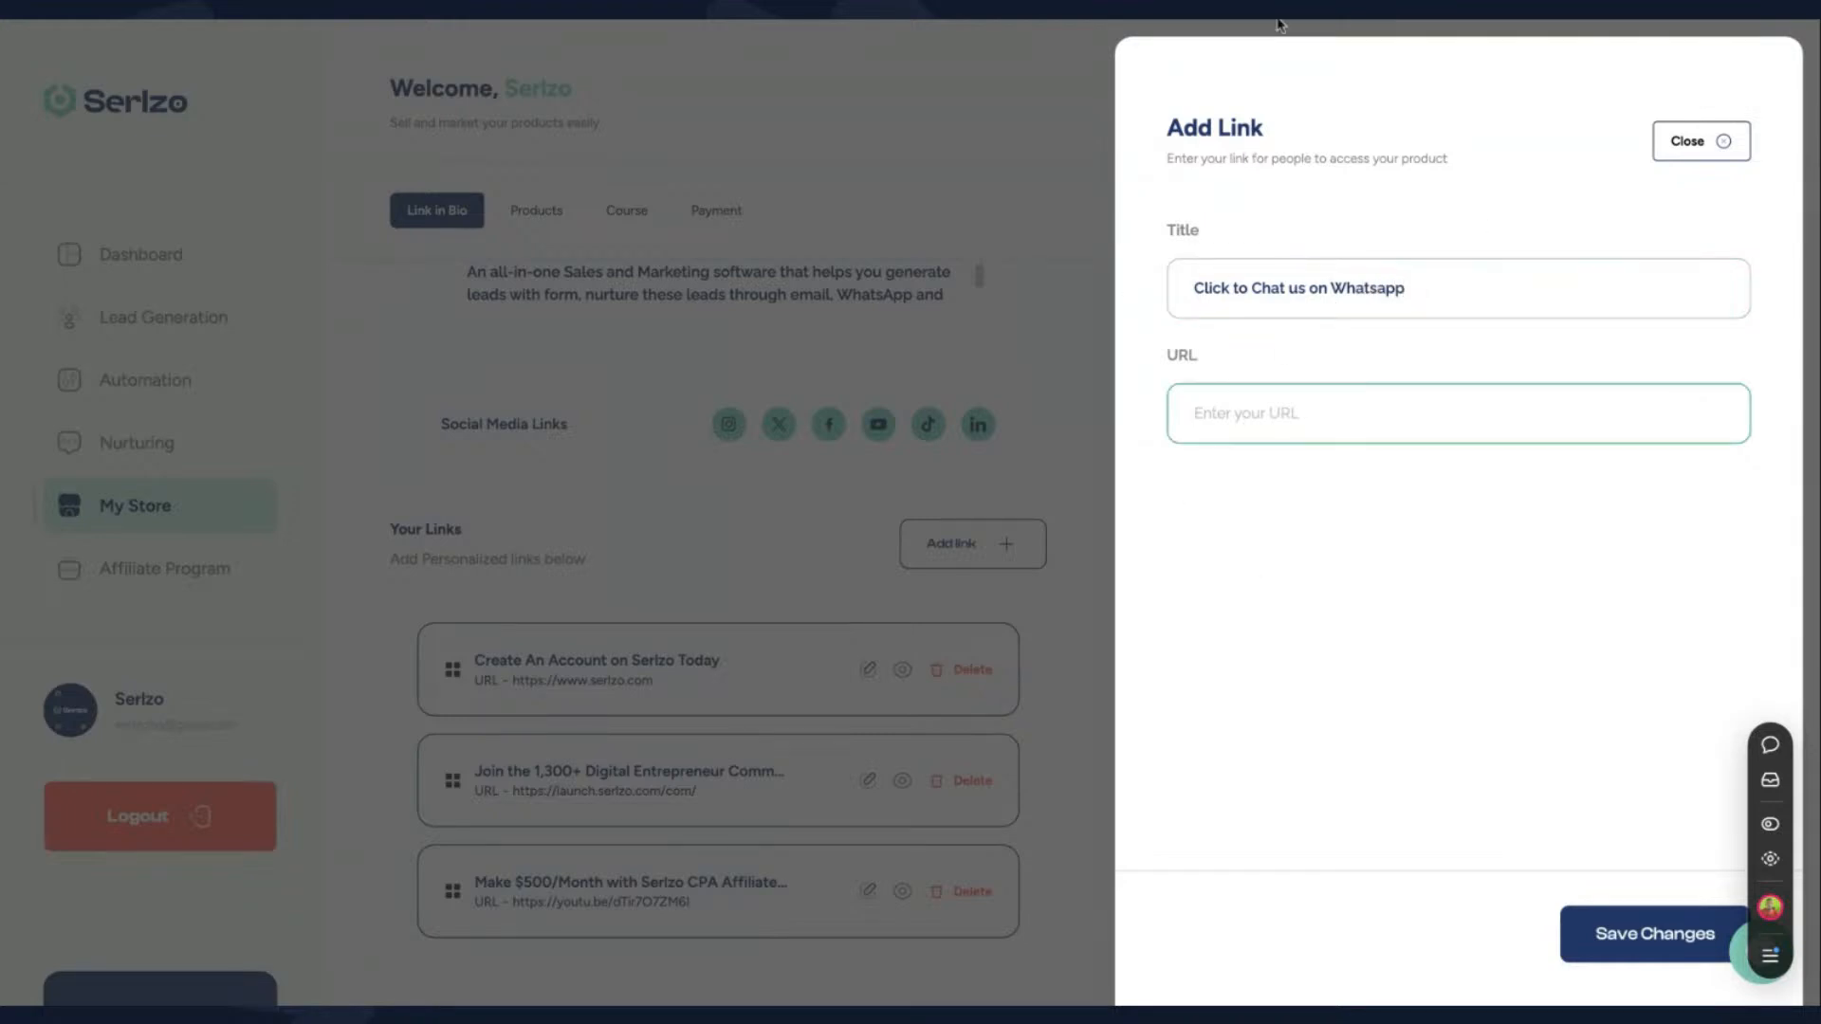
- Search Google for "walink", try to open the Create WhatsApp links result, and return to the results
{"action": "left_click", "coordinate": [1280, 25]}
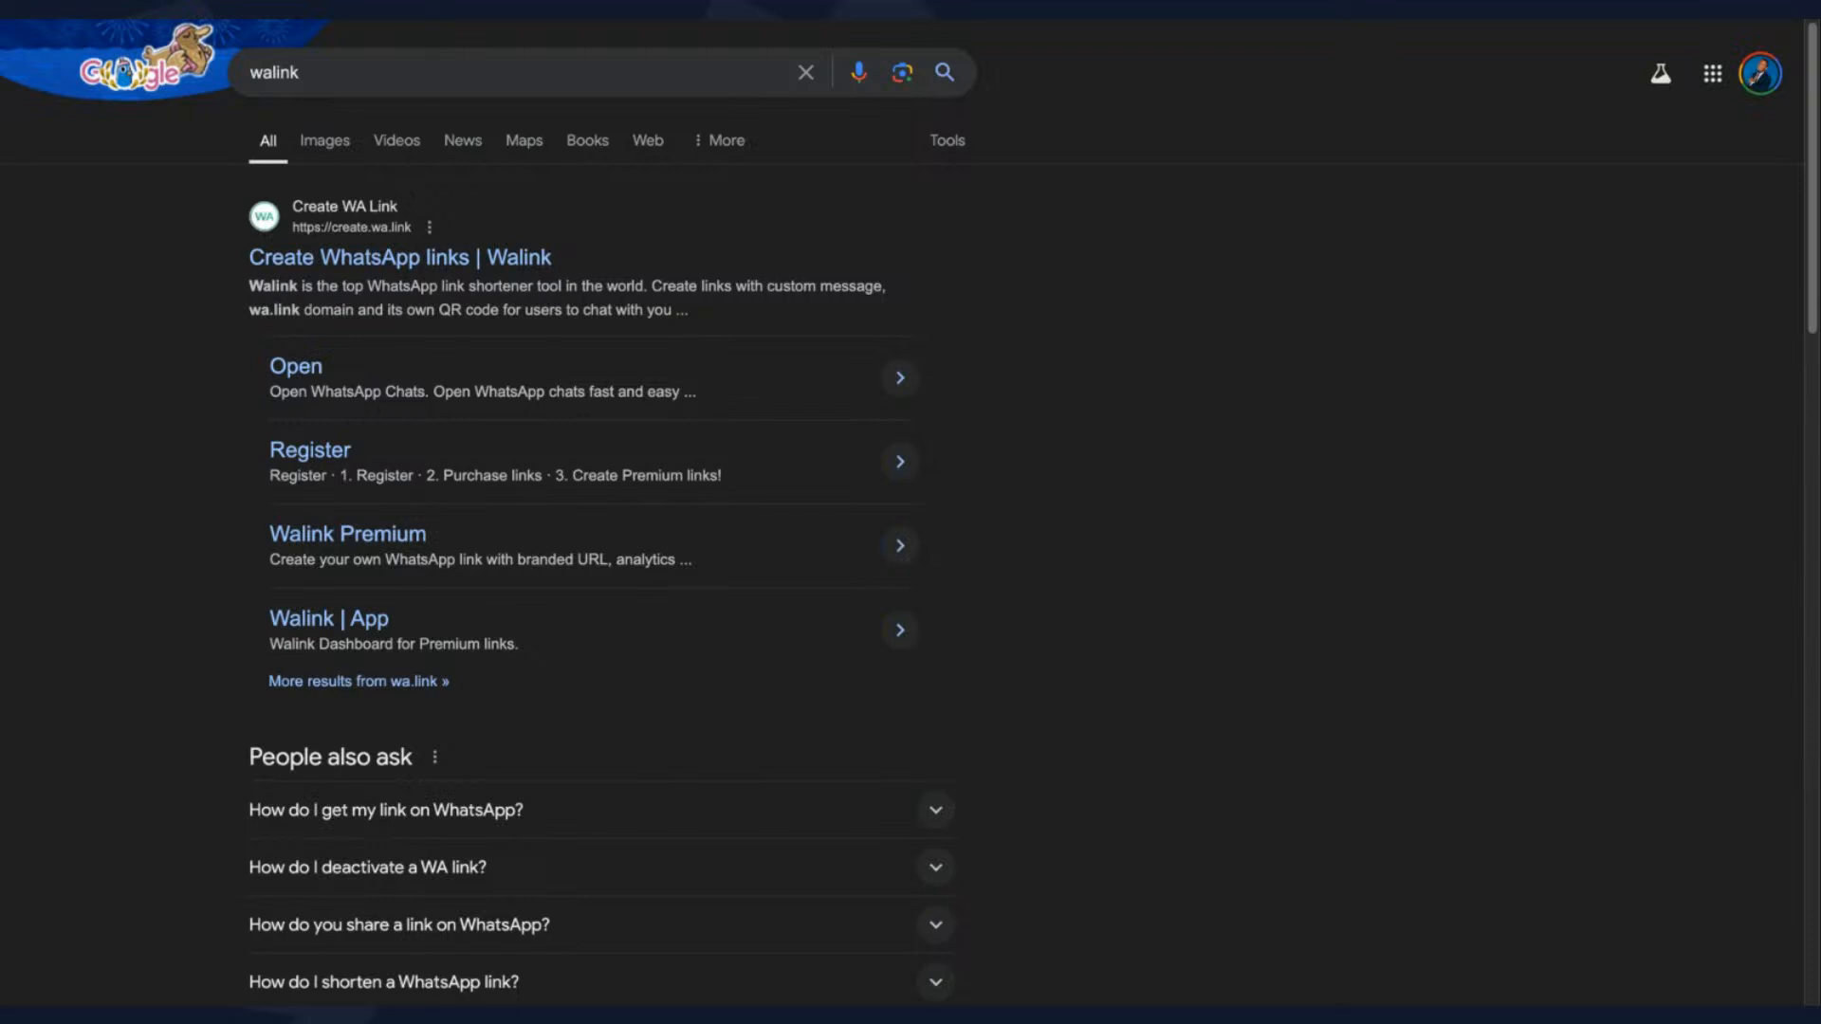
{"action": "left_click", "coordinate": [350, 269]}
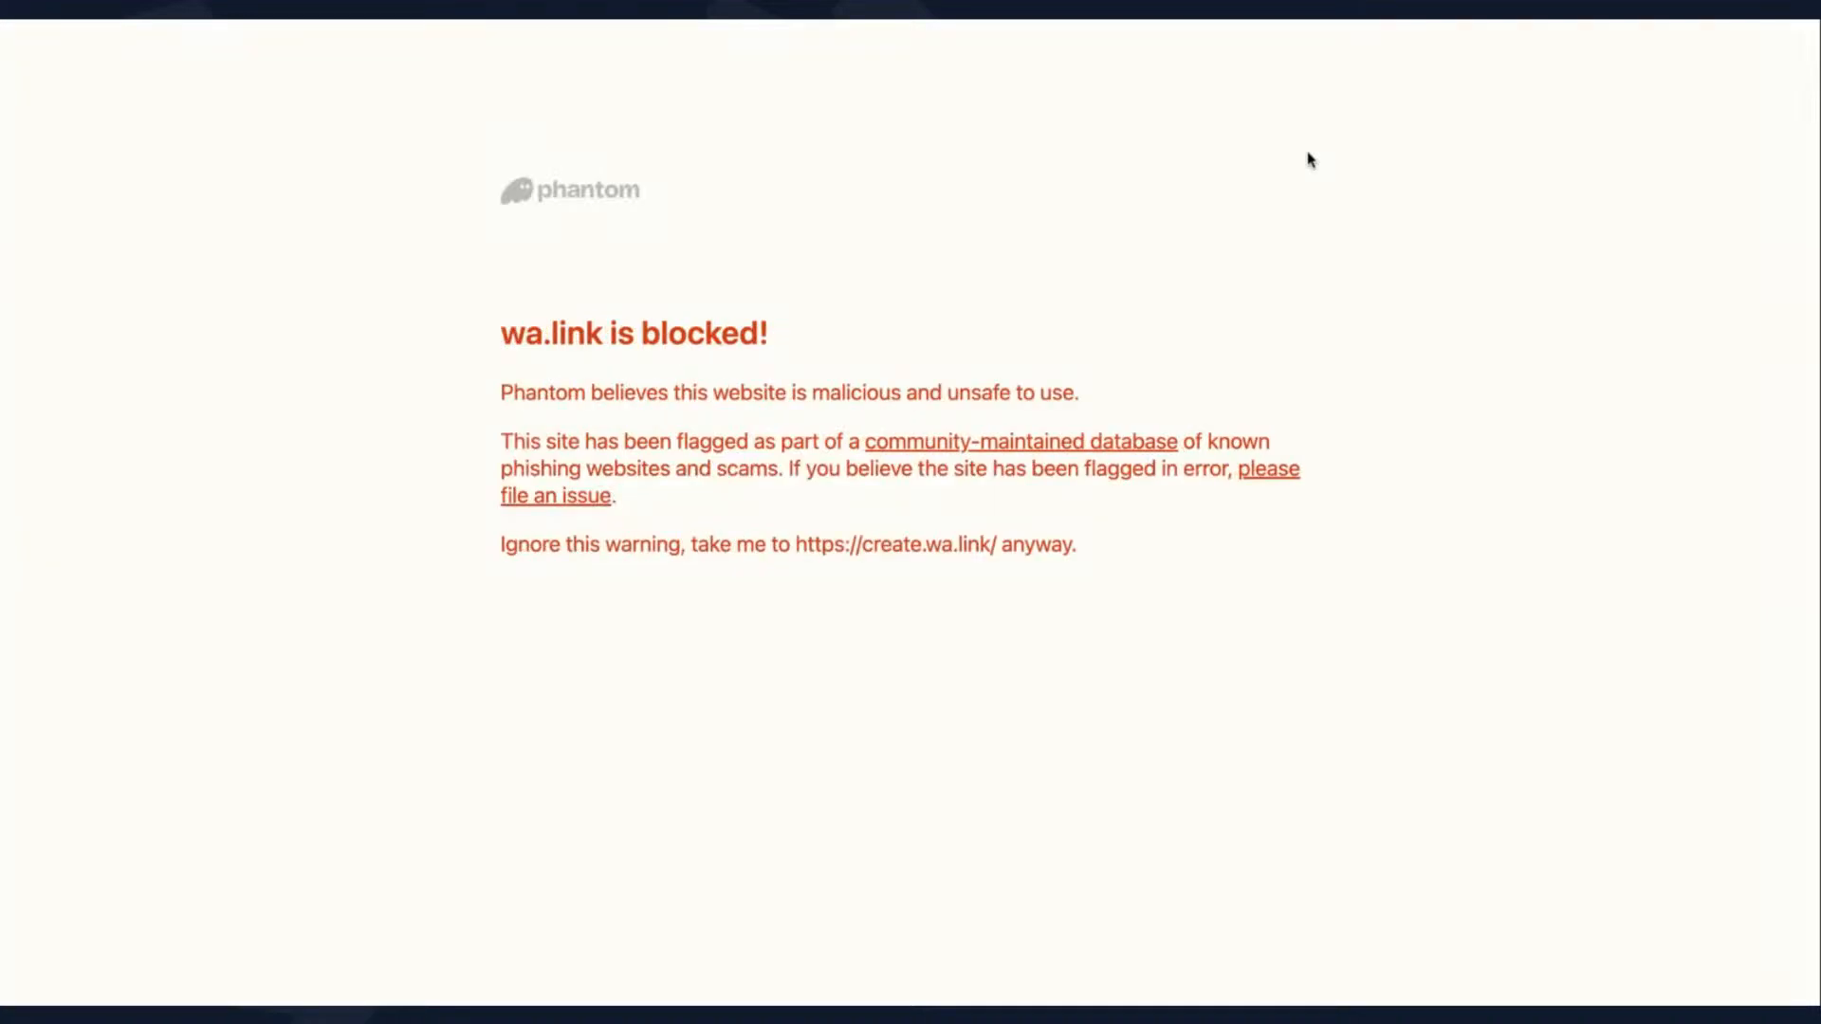
{"action": "left_click", "coordinate": [57, 7]}
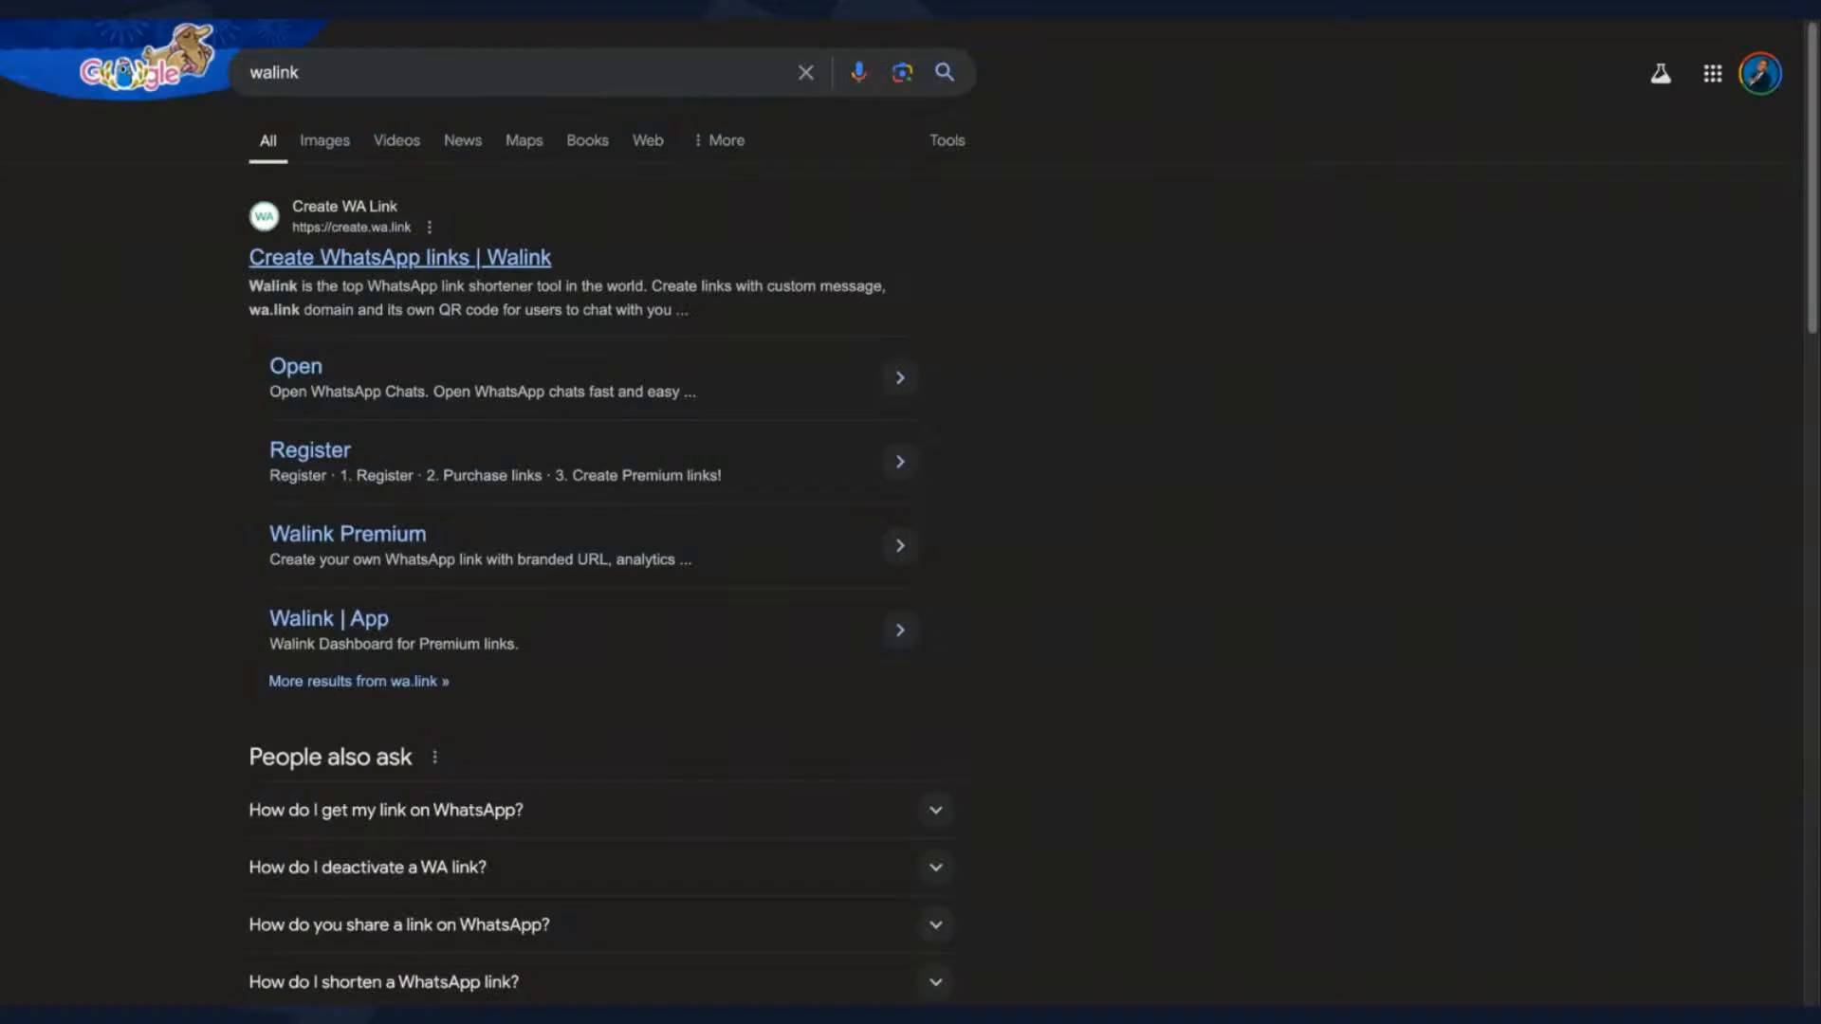
- Open Walink's Open page from the search results, proceeding past the blocked-site warning
{"action": "scroll", "coordinate": [405, 500], "scroll_direction": "down", "scroll_amount": 1}
{"action": "scroll", "coordinate": [405, 499], "scroll_direction": "down", "scroll_amount": 1}
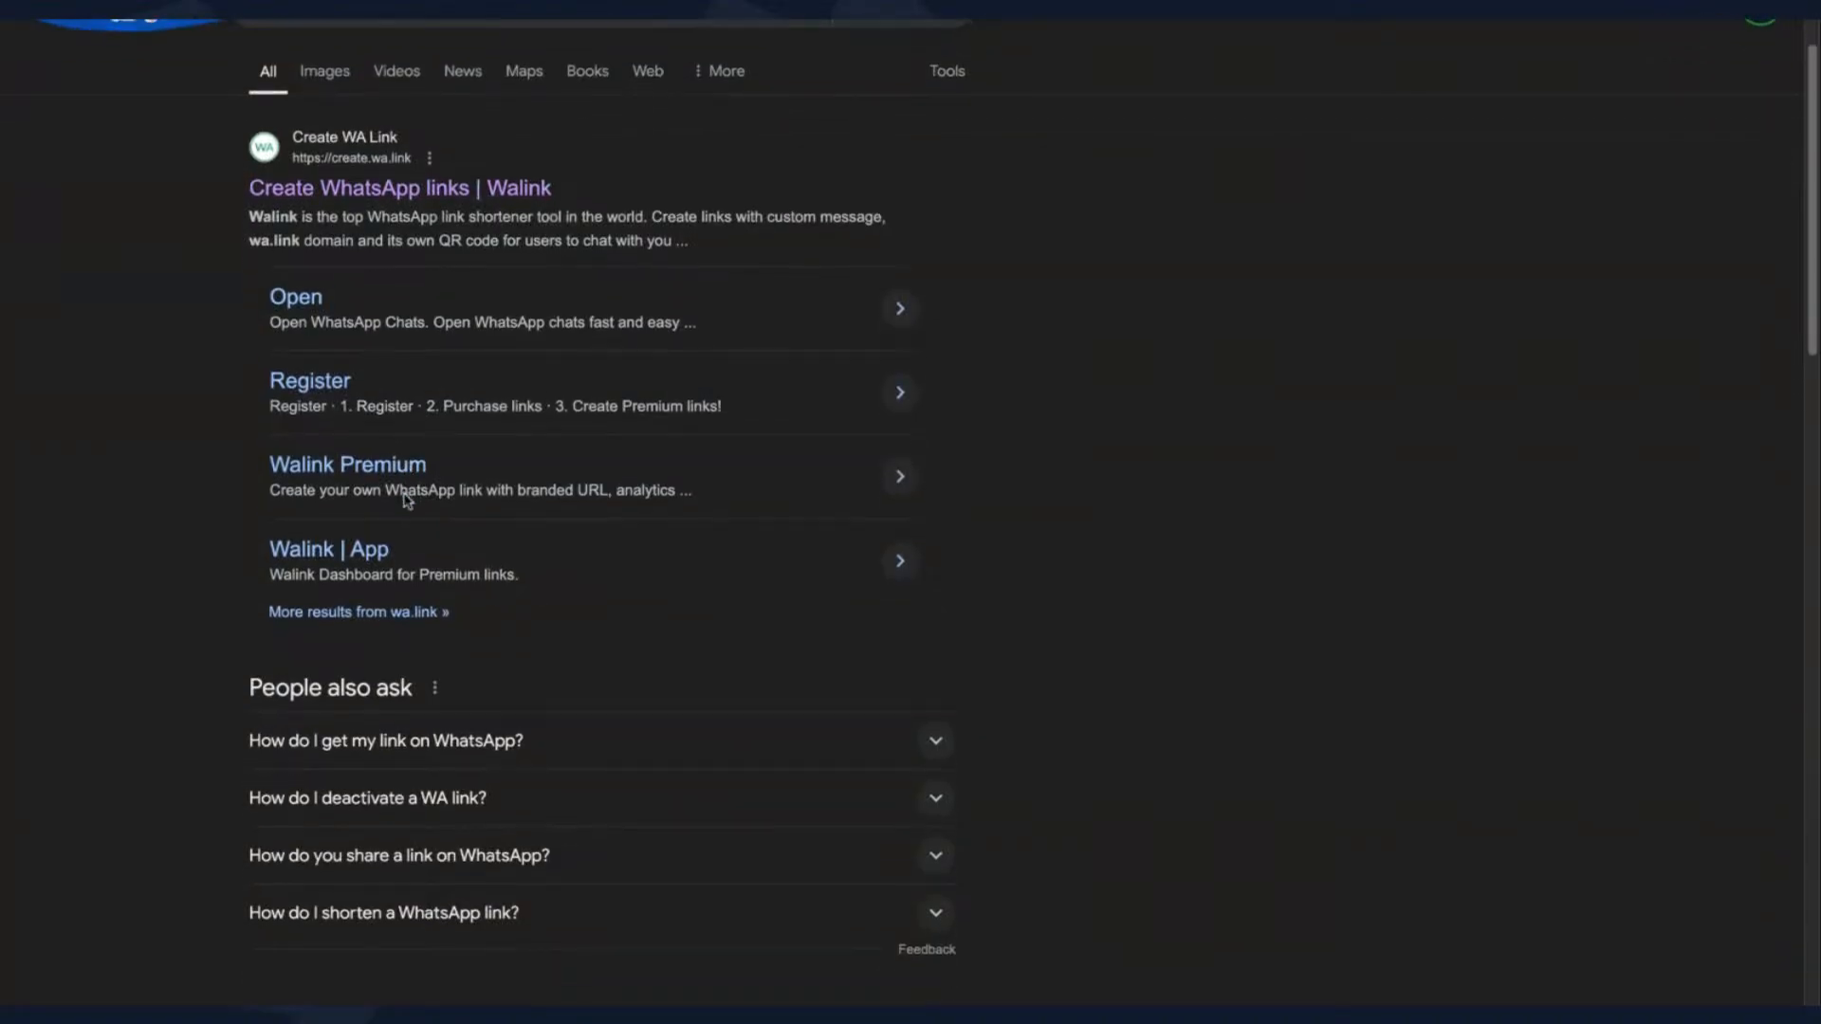
{"action": "scroll", "coordinate": [406, 500], "scroll_direction": "up", "scroll_amount": 2}
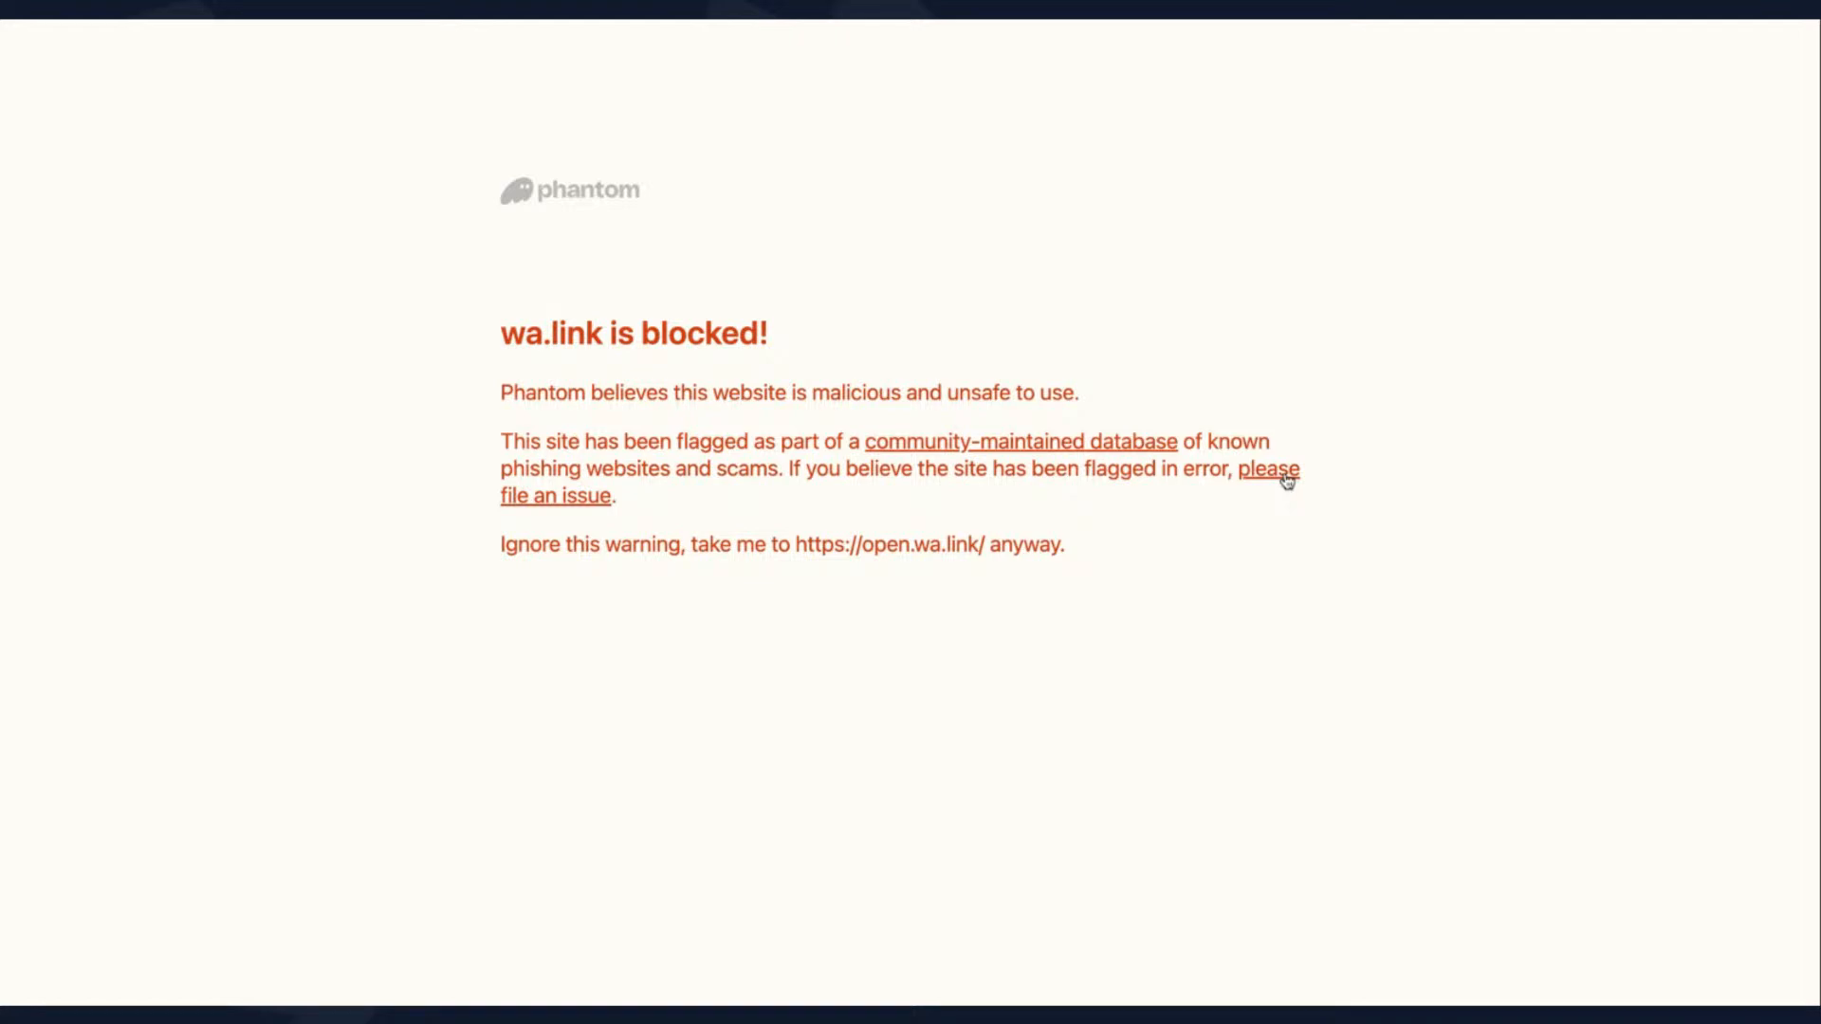
{"action": "left_click", "coordinate": [737, 545]}
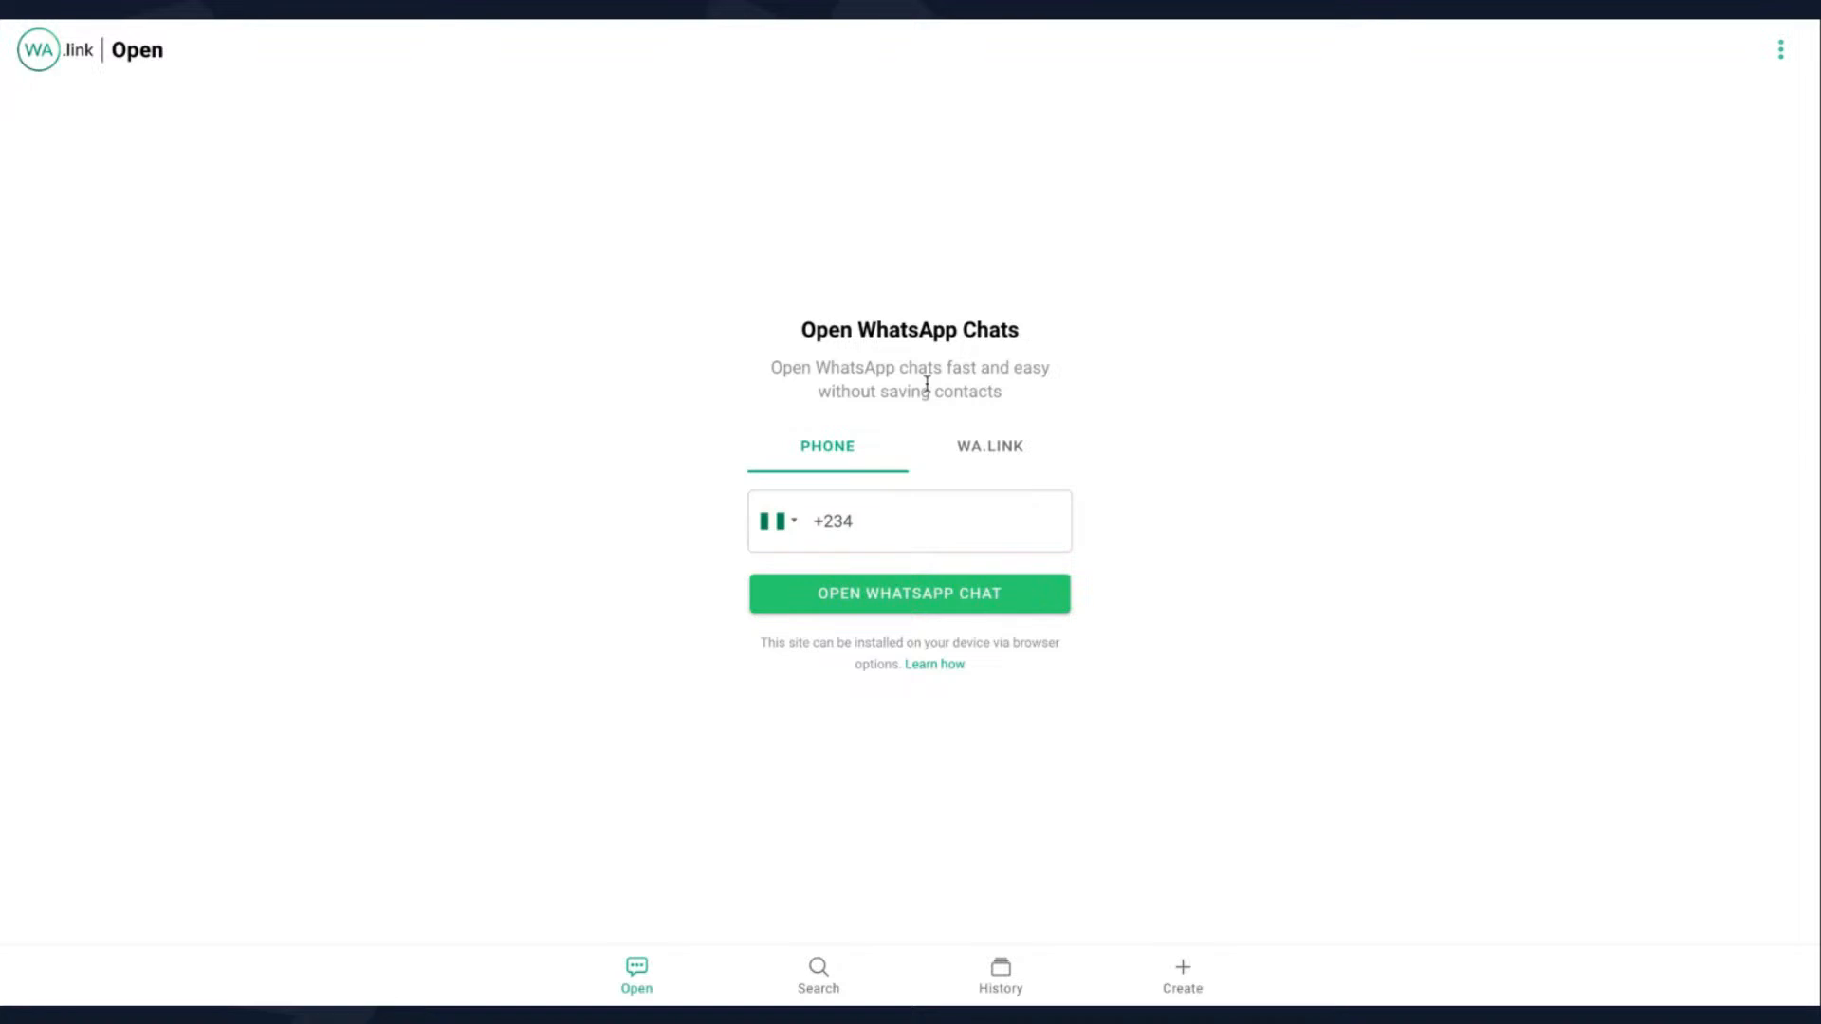
- Enter a WhatsApp phone number for opening a chat, try the WA.LINK option, and return to the search results
{"action": "left_click", "coordinate": [912, 512]}
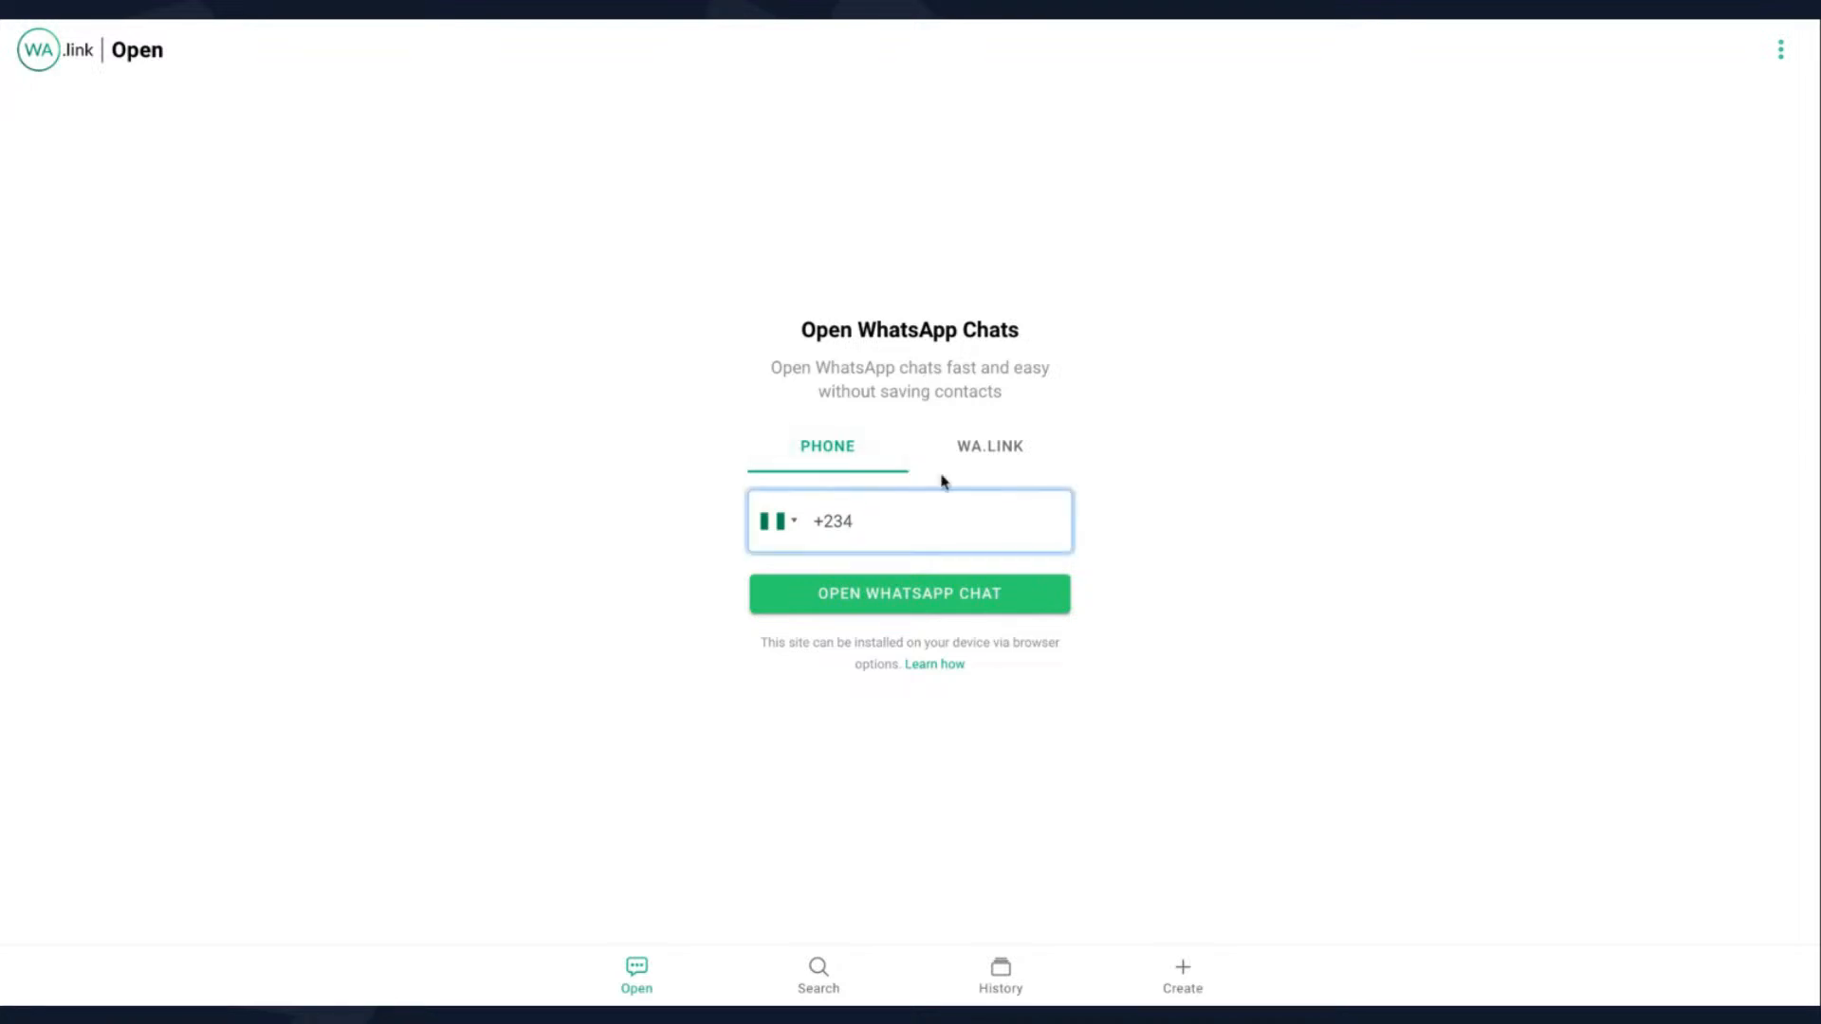
{"action": "left_click", "coordinate": [993, 458]}
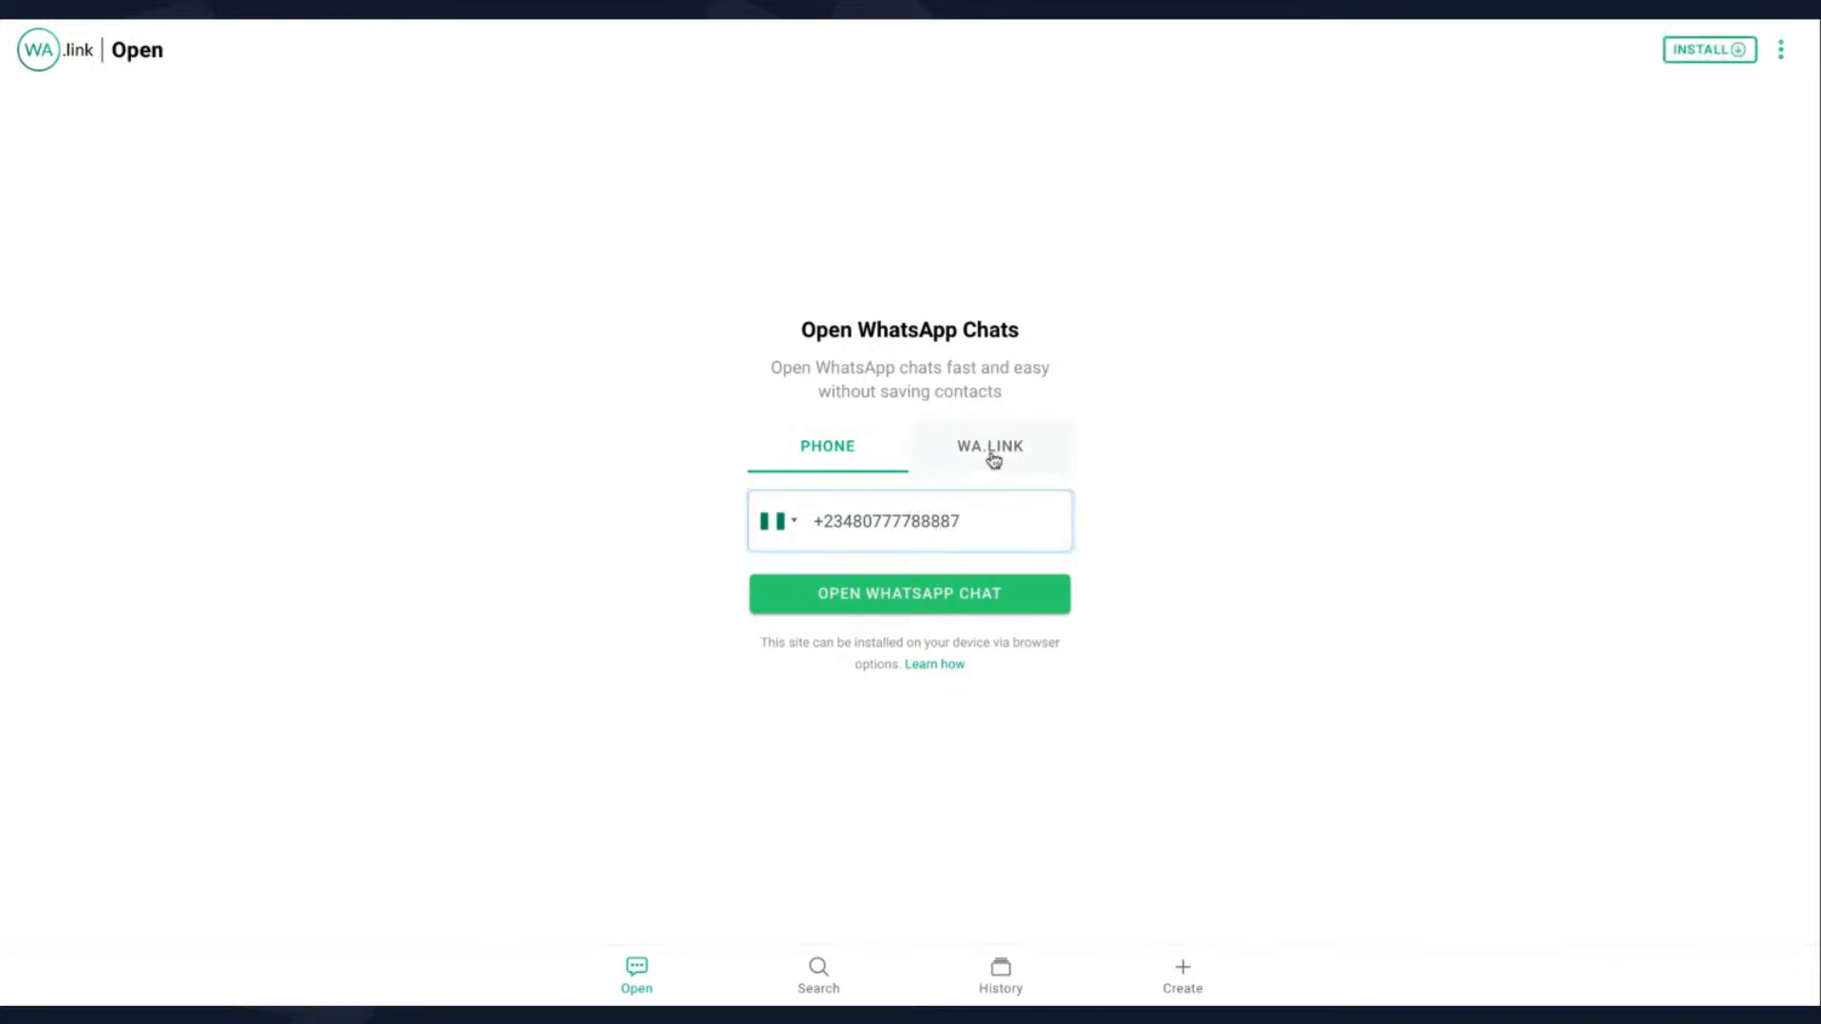
{"action": "left_click", "coordinate": [920, 500]}
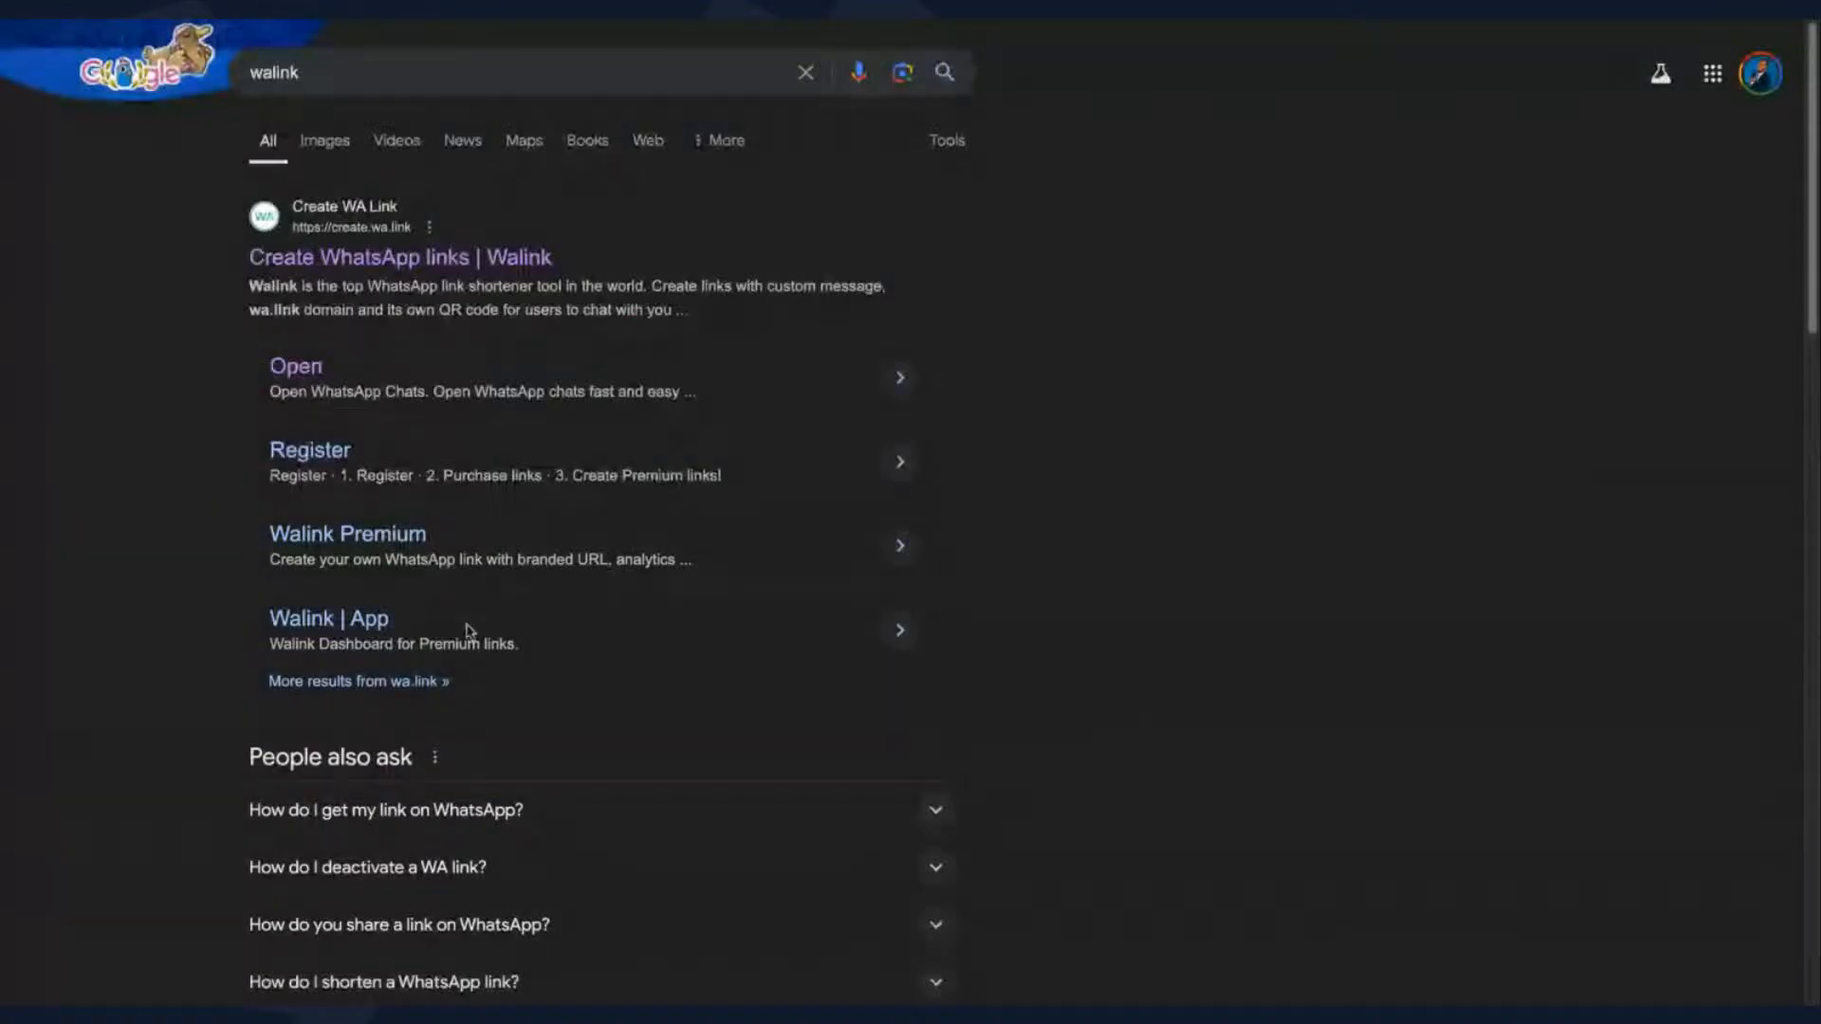
- Open the Create WhatsApp links page from the search results and go to the form for creating a free wa.link
{"action": "scroll", "coordinate": [469, 630], "scroll_direction": "down", "scroll_amount": 1}
{"action": "scroll", "coordinate": [468, 631], "scroll_direction": "down", "scroll_amount": 1}
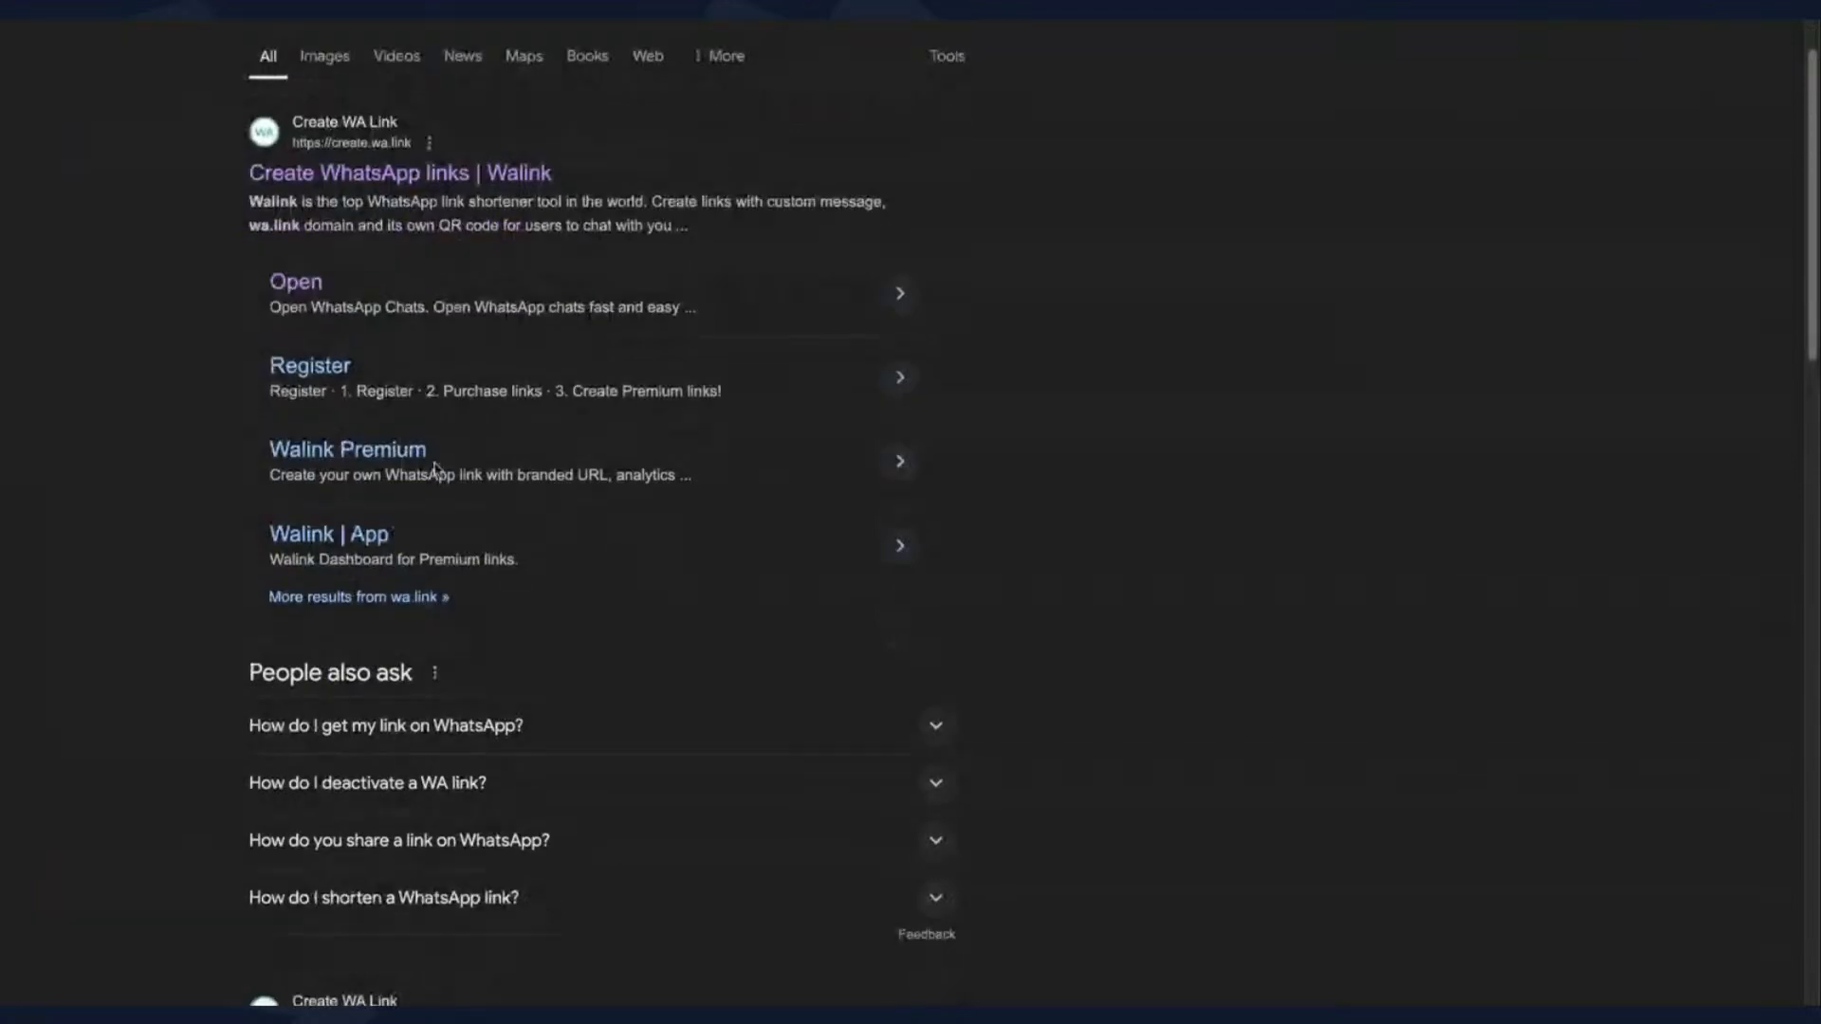
{"action": "scroll", "coordinate": [435, 467], "scroll_direction": "down", "scroll_amount": 2}
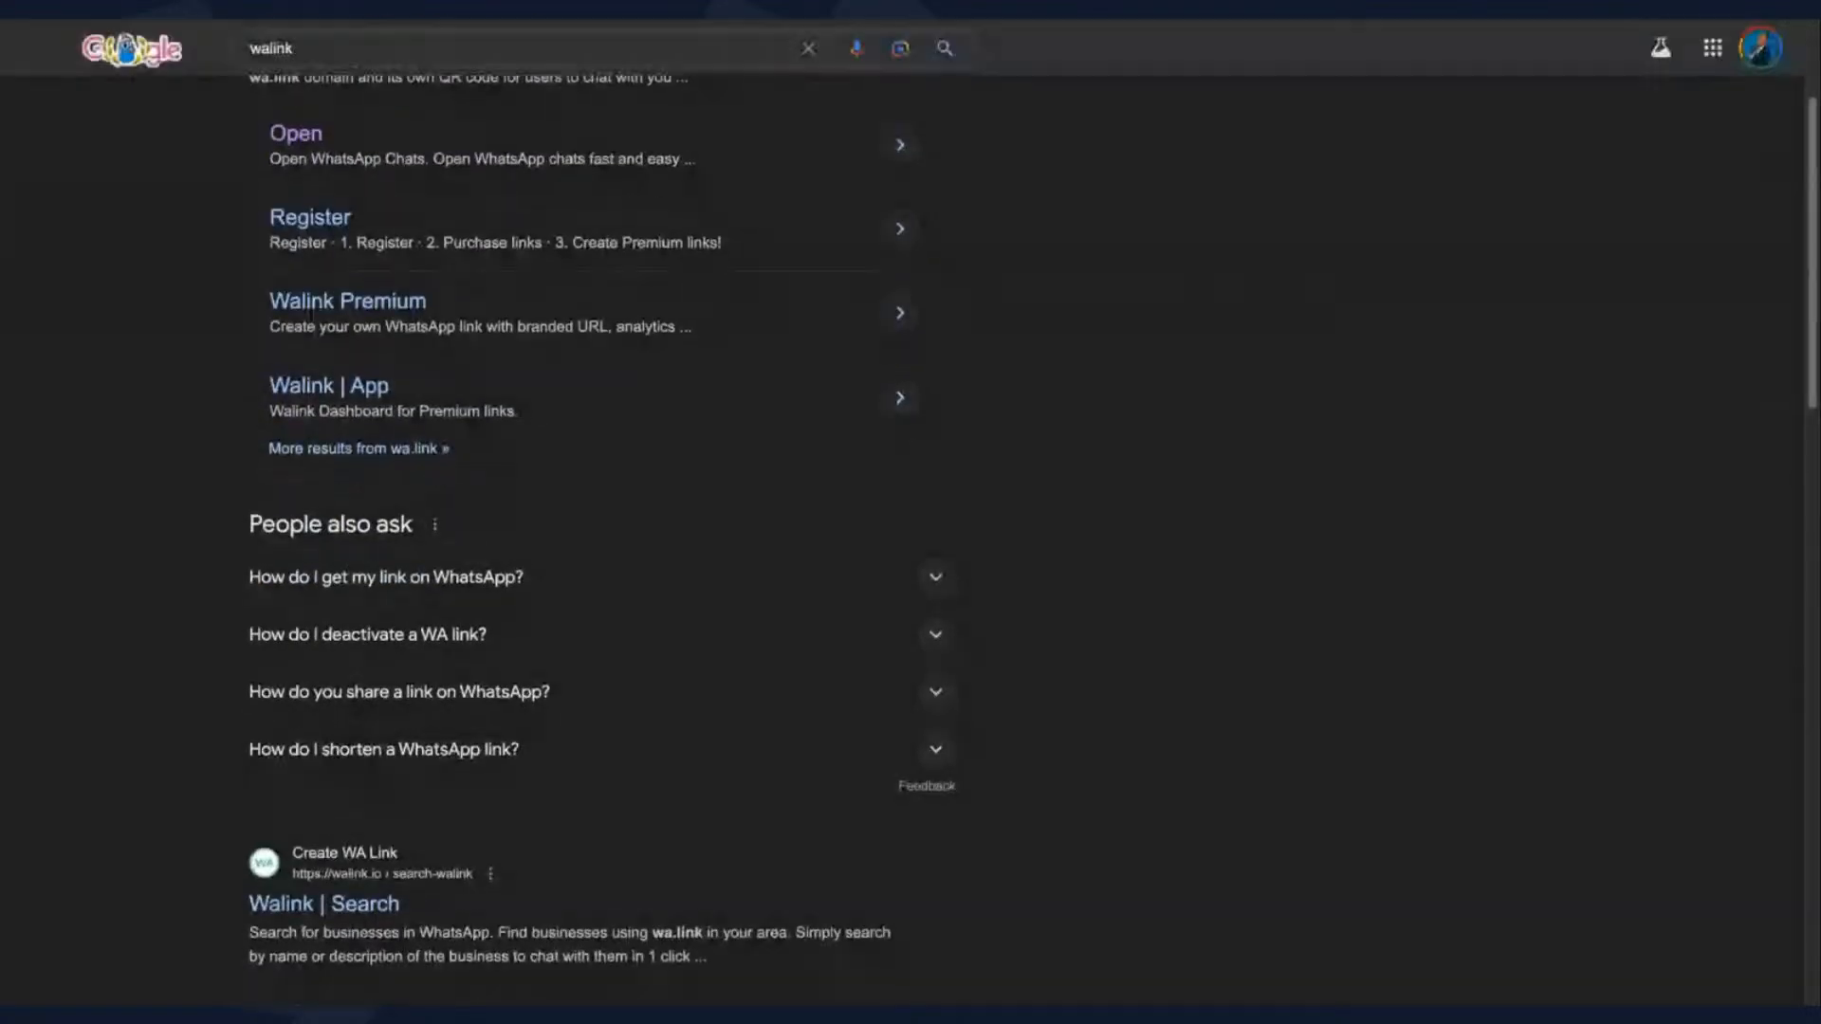
{"action": "scroll", "coordinate": [429, 256], "scroll_direction": "up", "scroll_amount": 3}
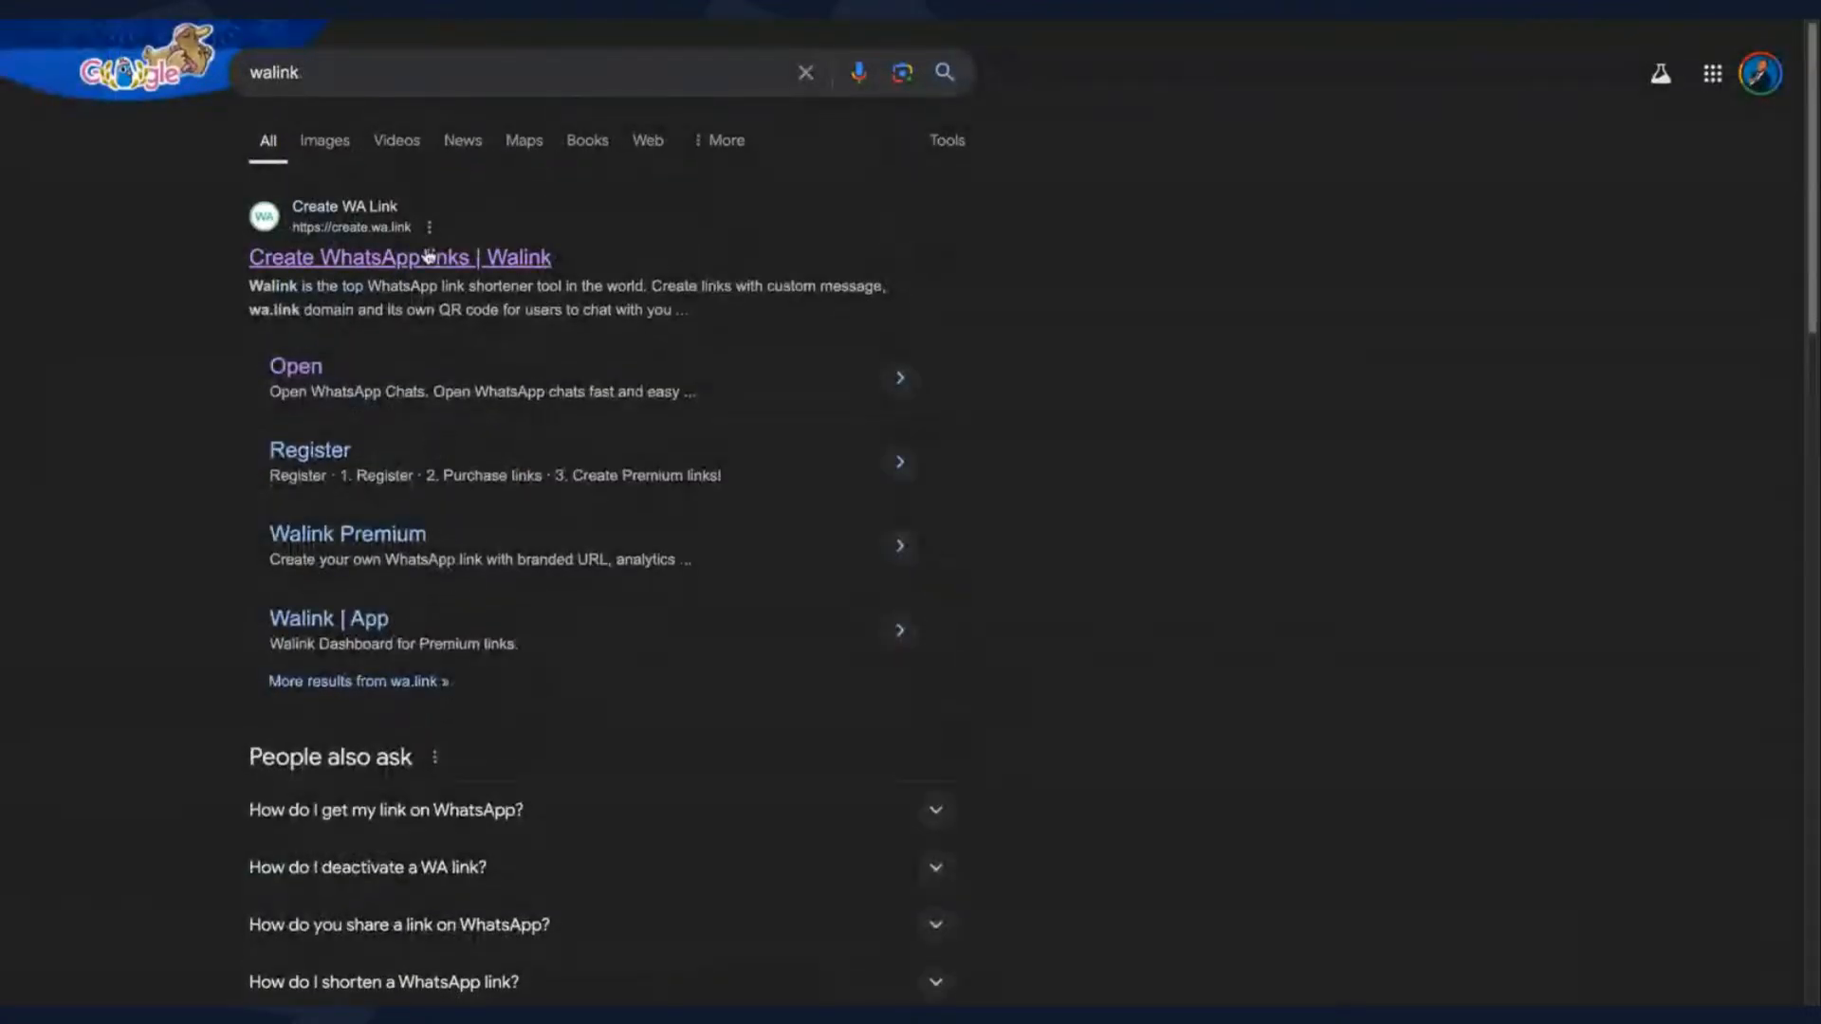
{"action": "left_click", "coordinate": [429, 256]}
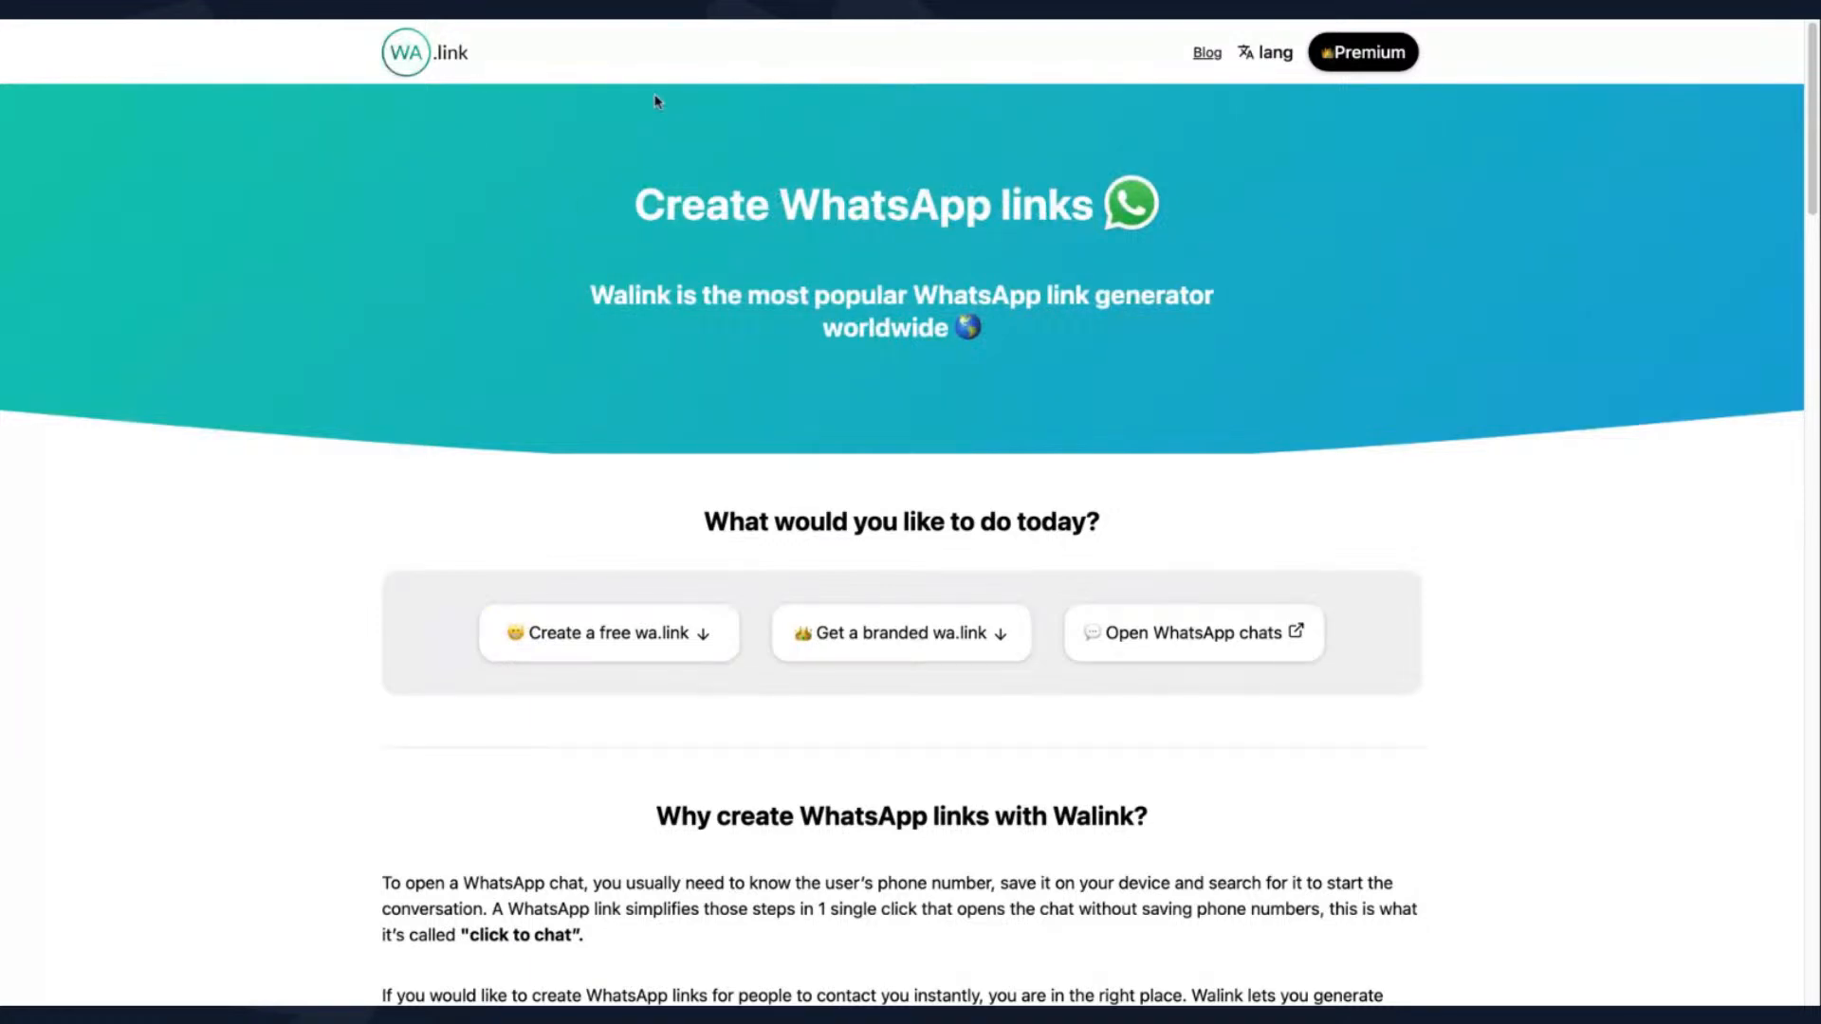
{"action": "left_click", "coordinate": [644, 647]}
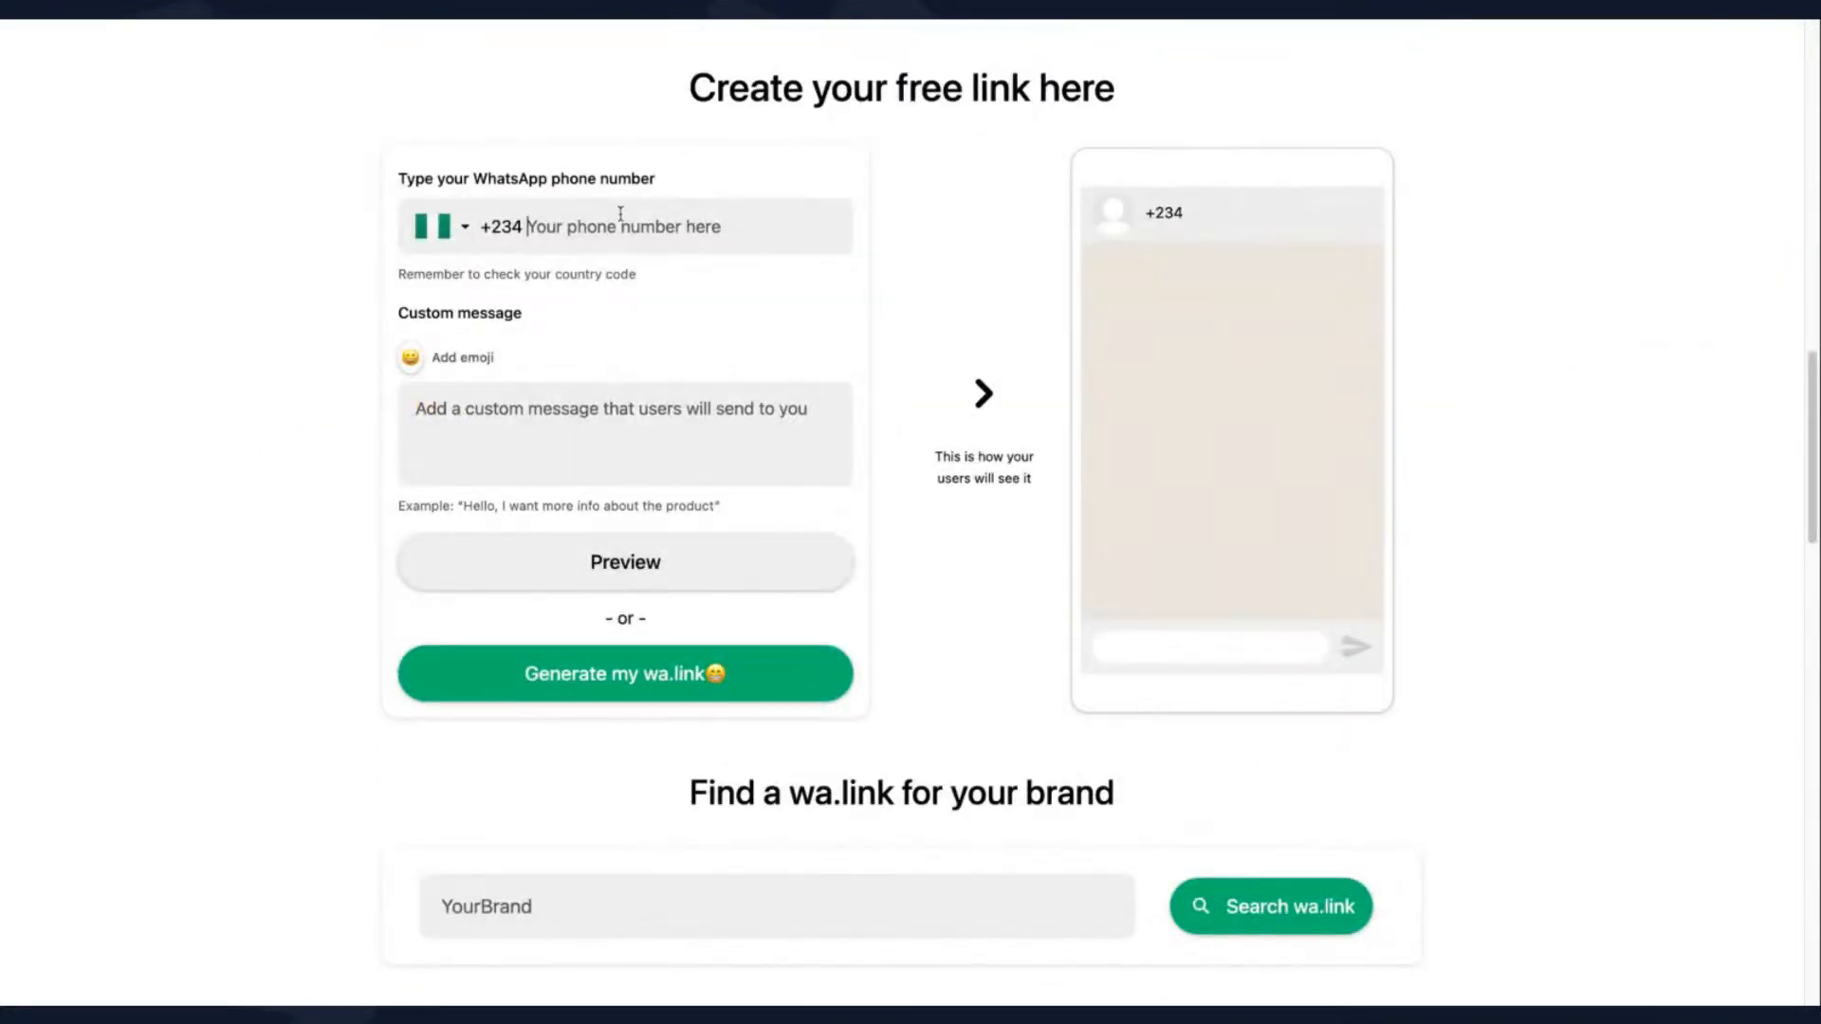
- Fill in the WhatsApp phone number for the free link with country code +234
{"action": "left_click", "coordinate": [620, 214]}
{"action": "left_click", "coordinate": [756, 141]}
{"action": "left_click", "coordinate": [690, 224]}
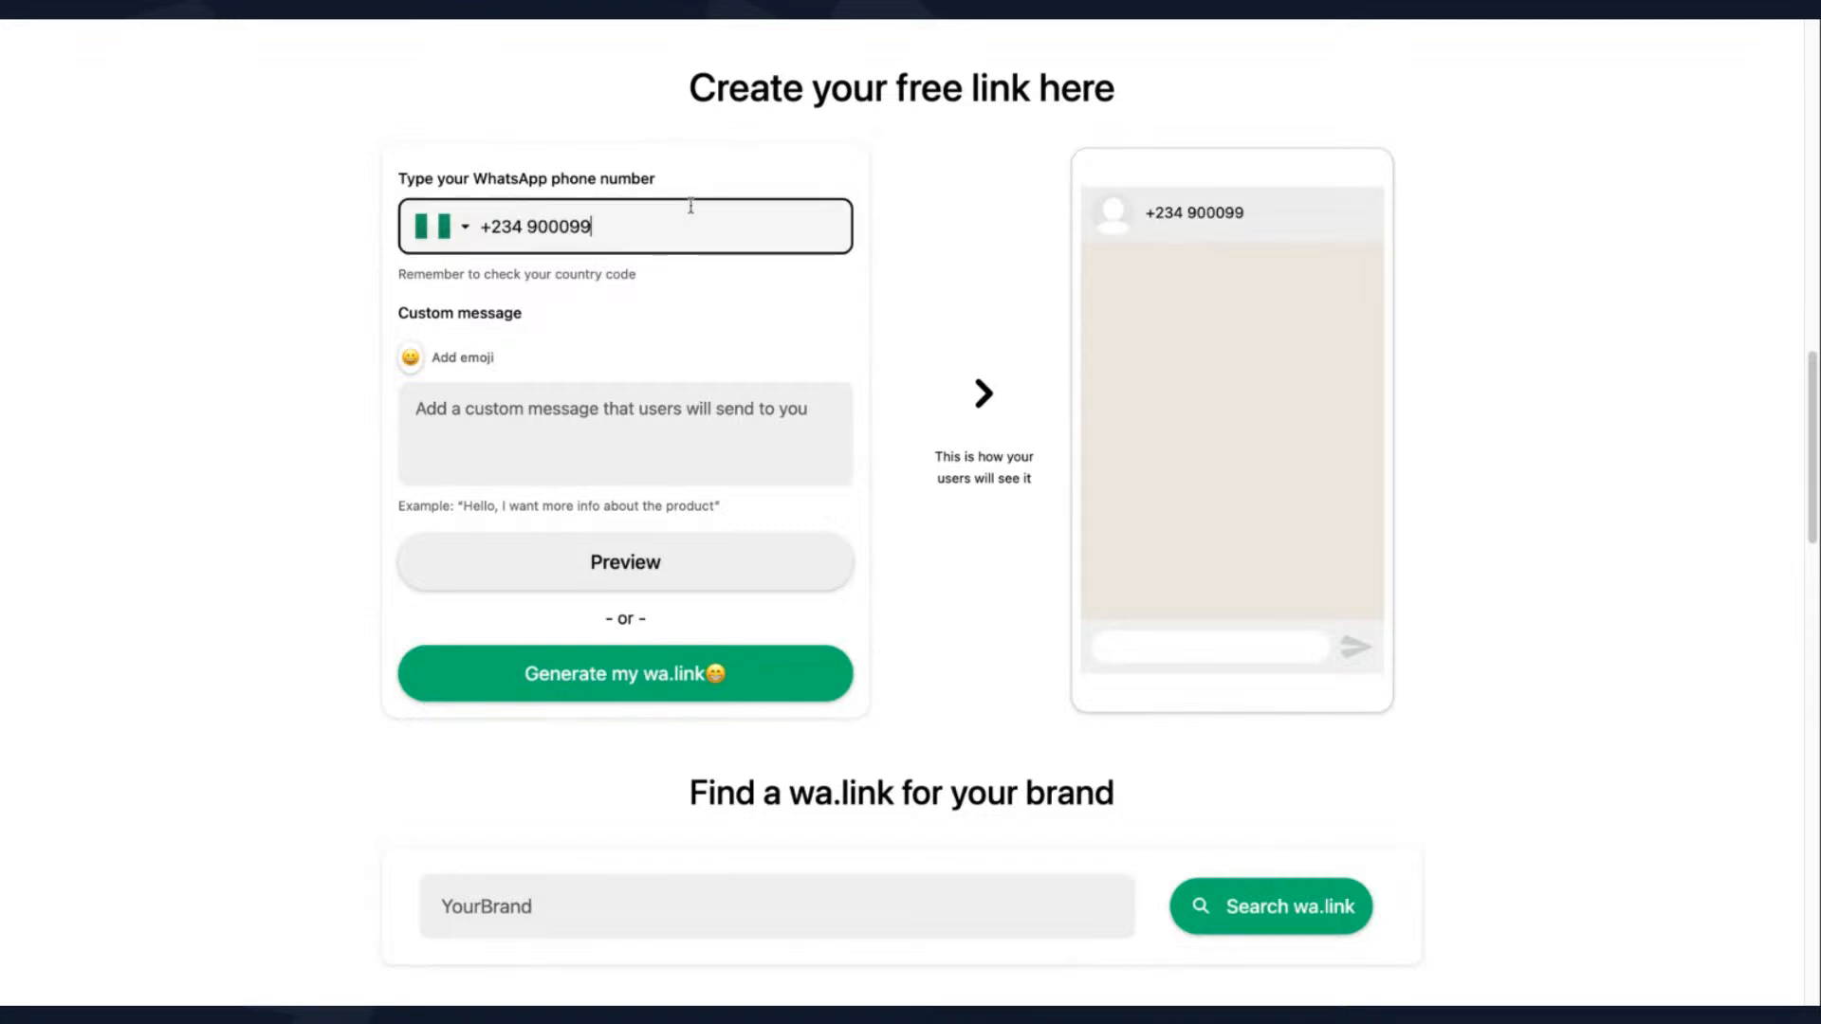
- Enter the custom message "Hi I want to enquire about your properties" and select its whole text
{"action": "left_click", "coordinate": [660, 396]}
{"action": "type", "text": "Hi"}
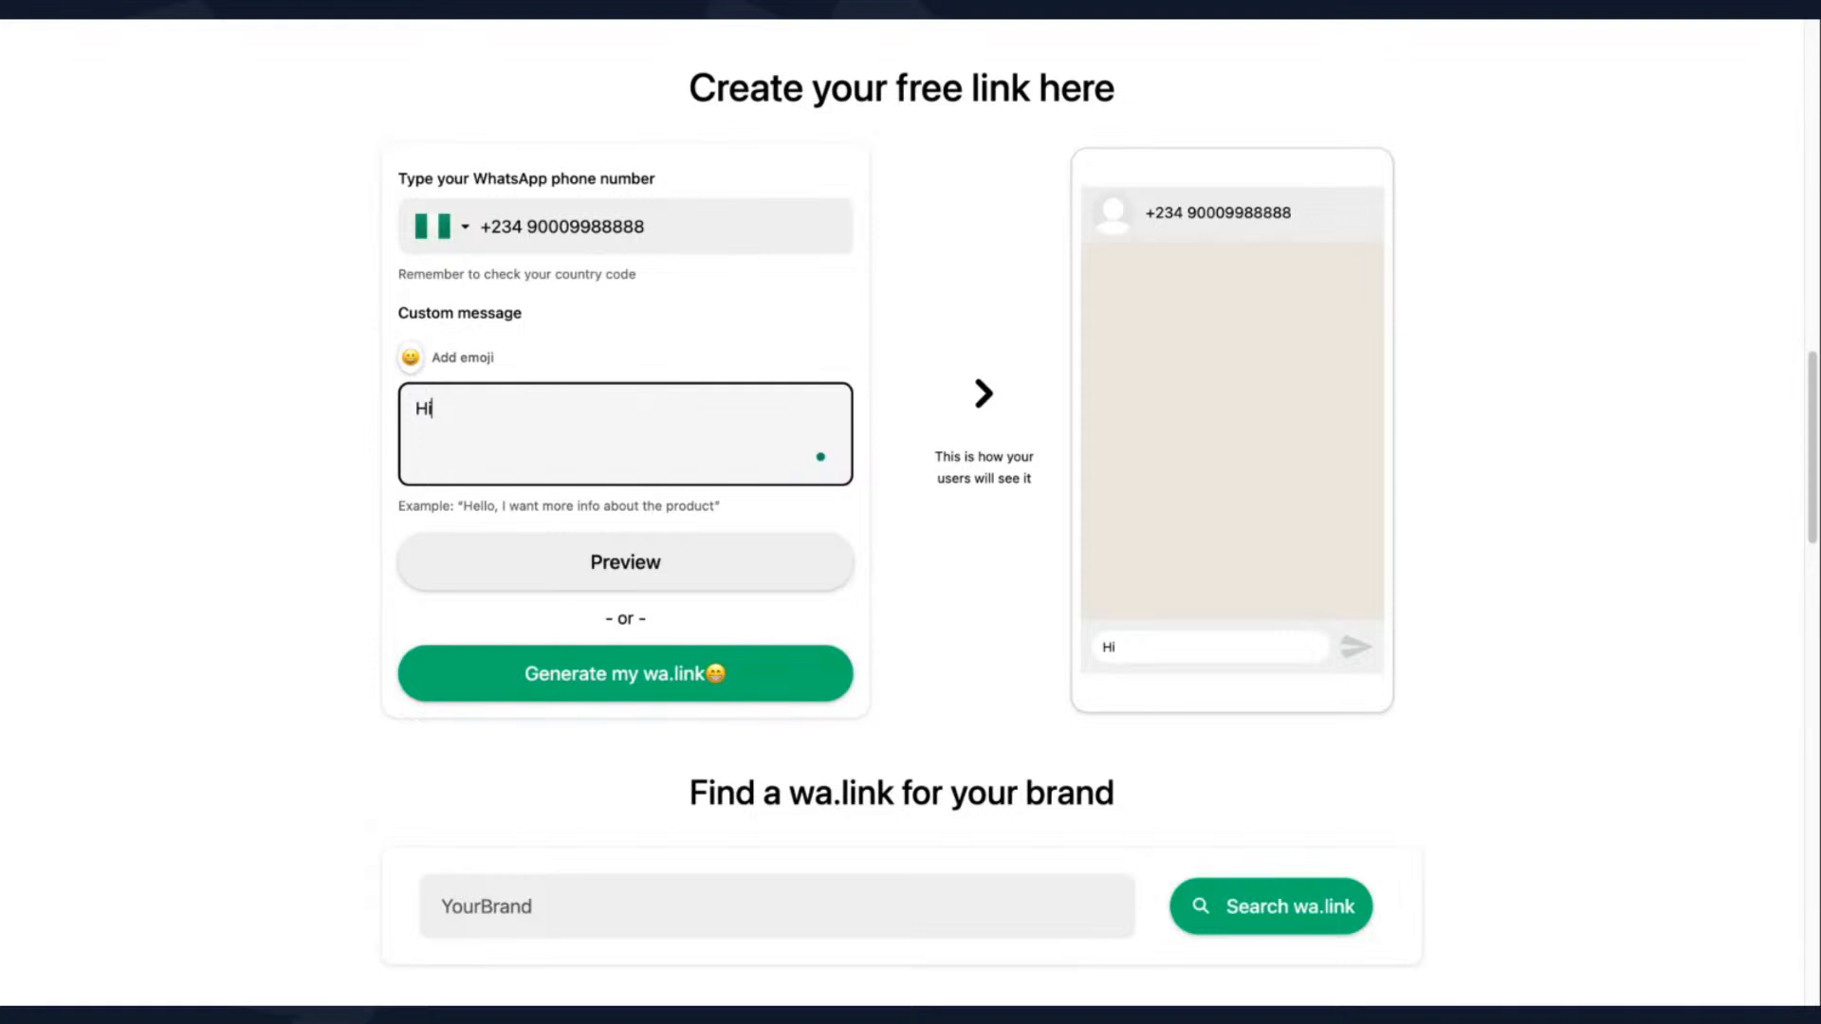
{"action": "type", "text": " I want to en"}
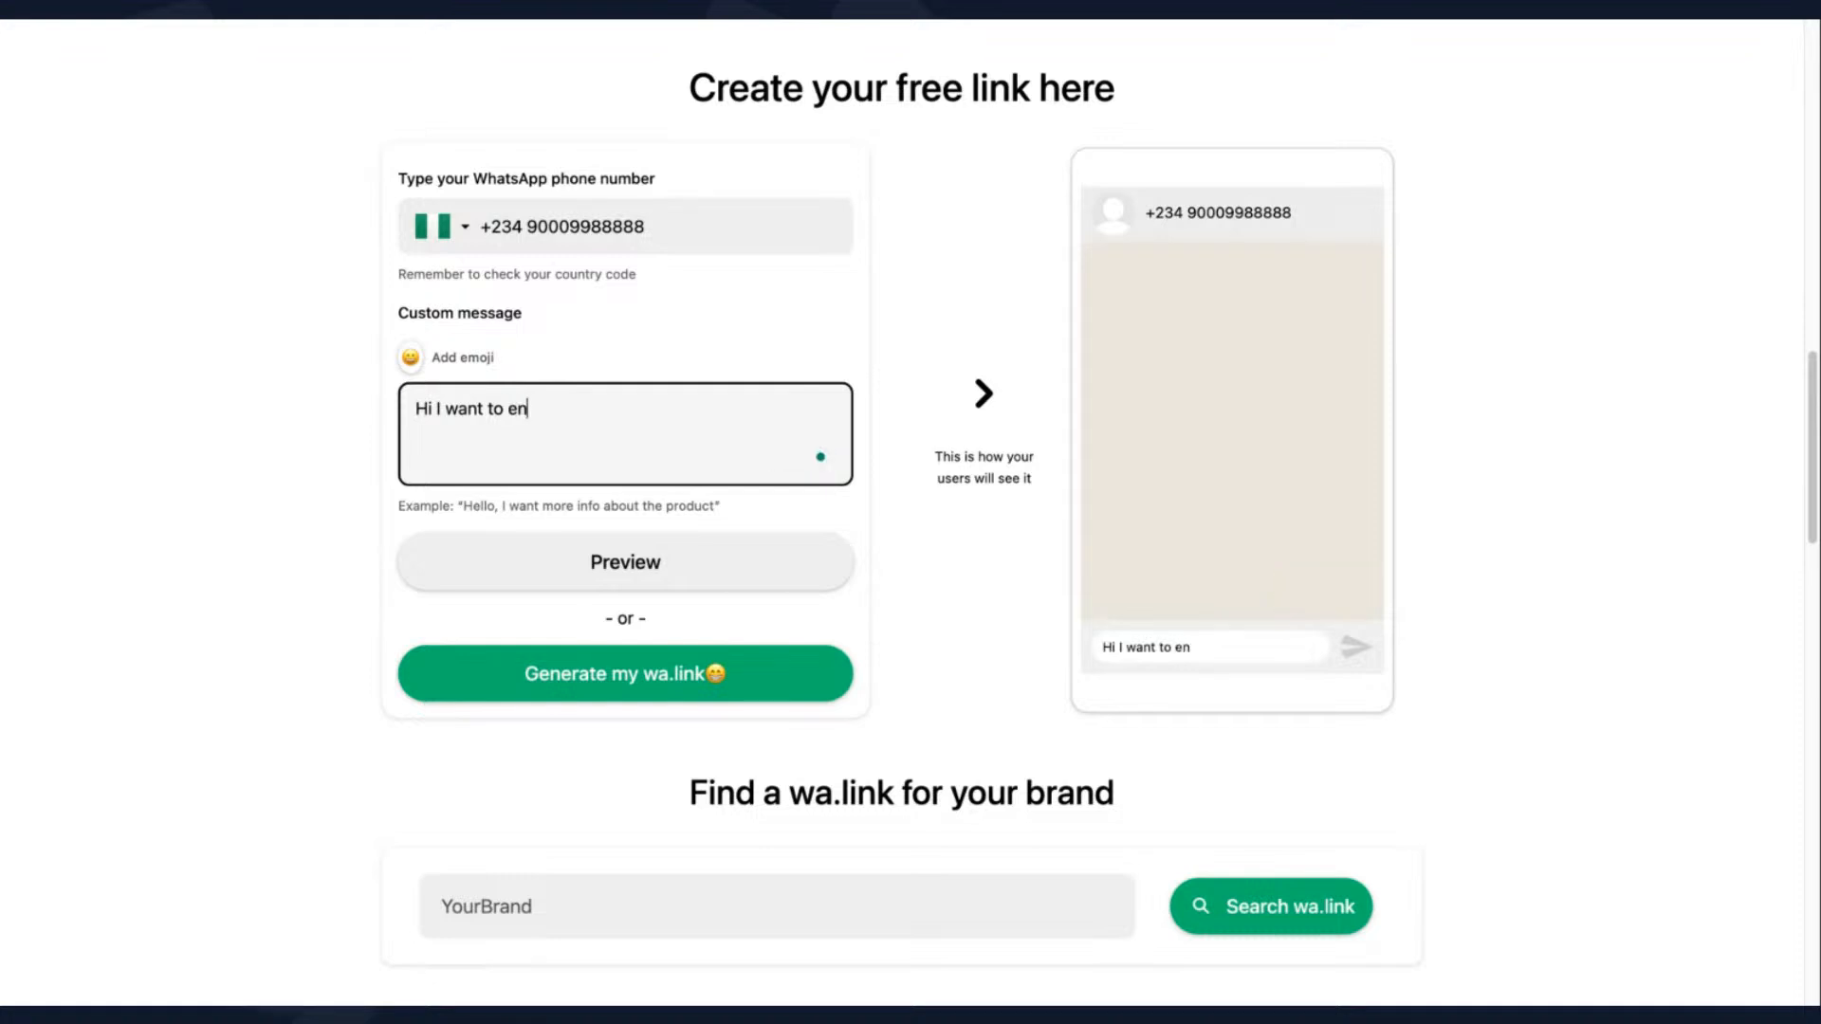
{"action": "type", "text": "quire about"}
{"action": "type", "text": " your estat"}
{"action": "type", "text": "e"}
{"action": "key", "text": "BackSpace"}
{"action": "key", "text": "BackSpace"}
{"action": "key", "text": "BackSpace"}
{"action": "key", "text": "BackSpace"}
{"action": "key", "text": "BackSpace"}
{"action": "key", "text": "BackSpace"}
{"action": "type", "text": "prop"}
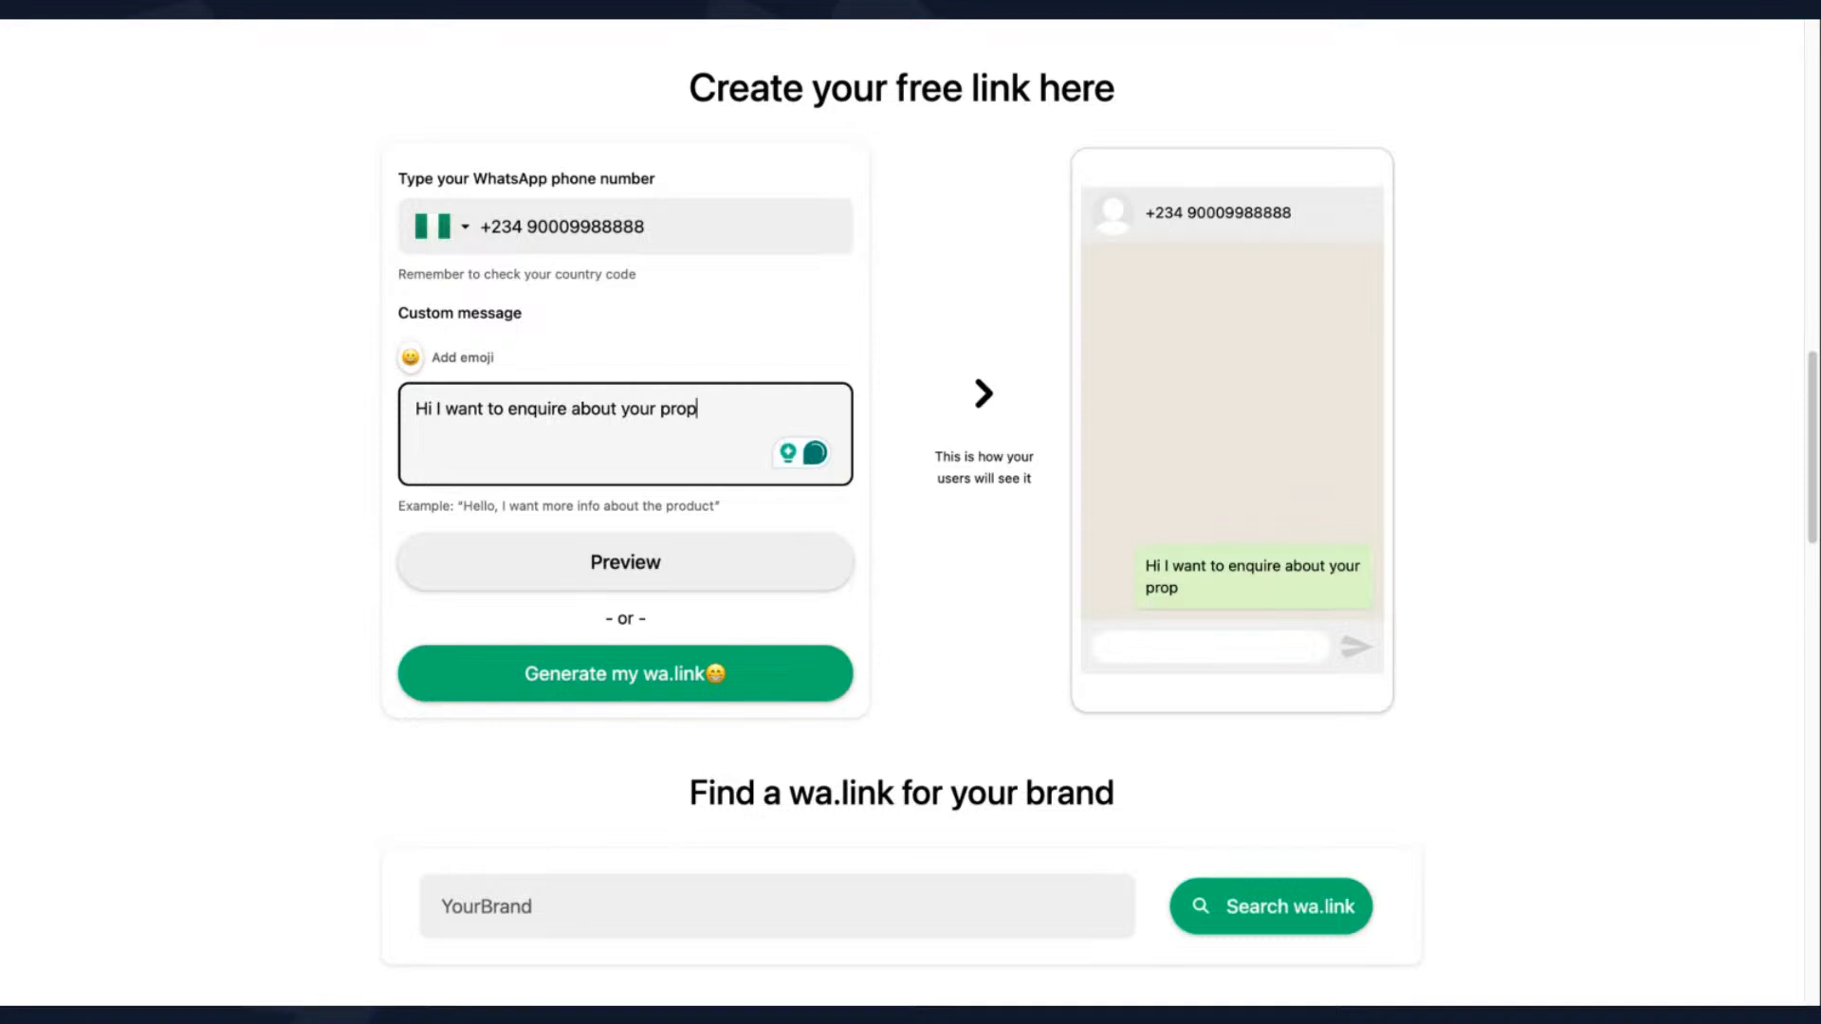
{"action": "type", "text": "erties"}
{"action": "key", "text": "ctrl+a"}
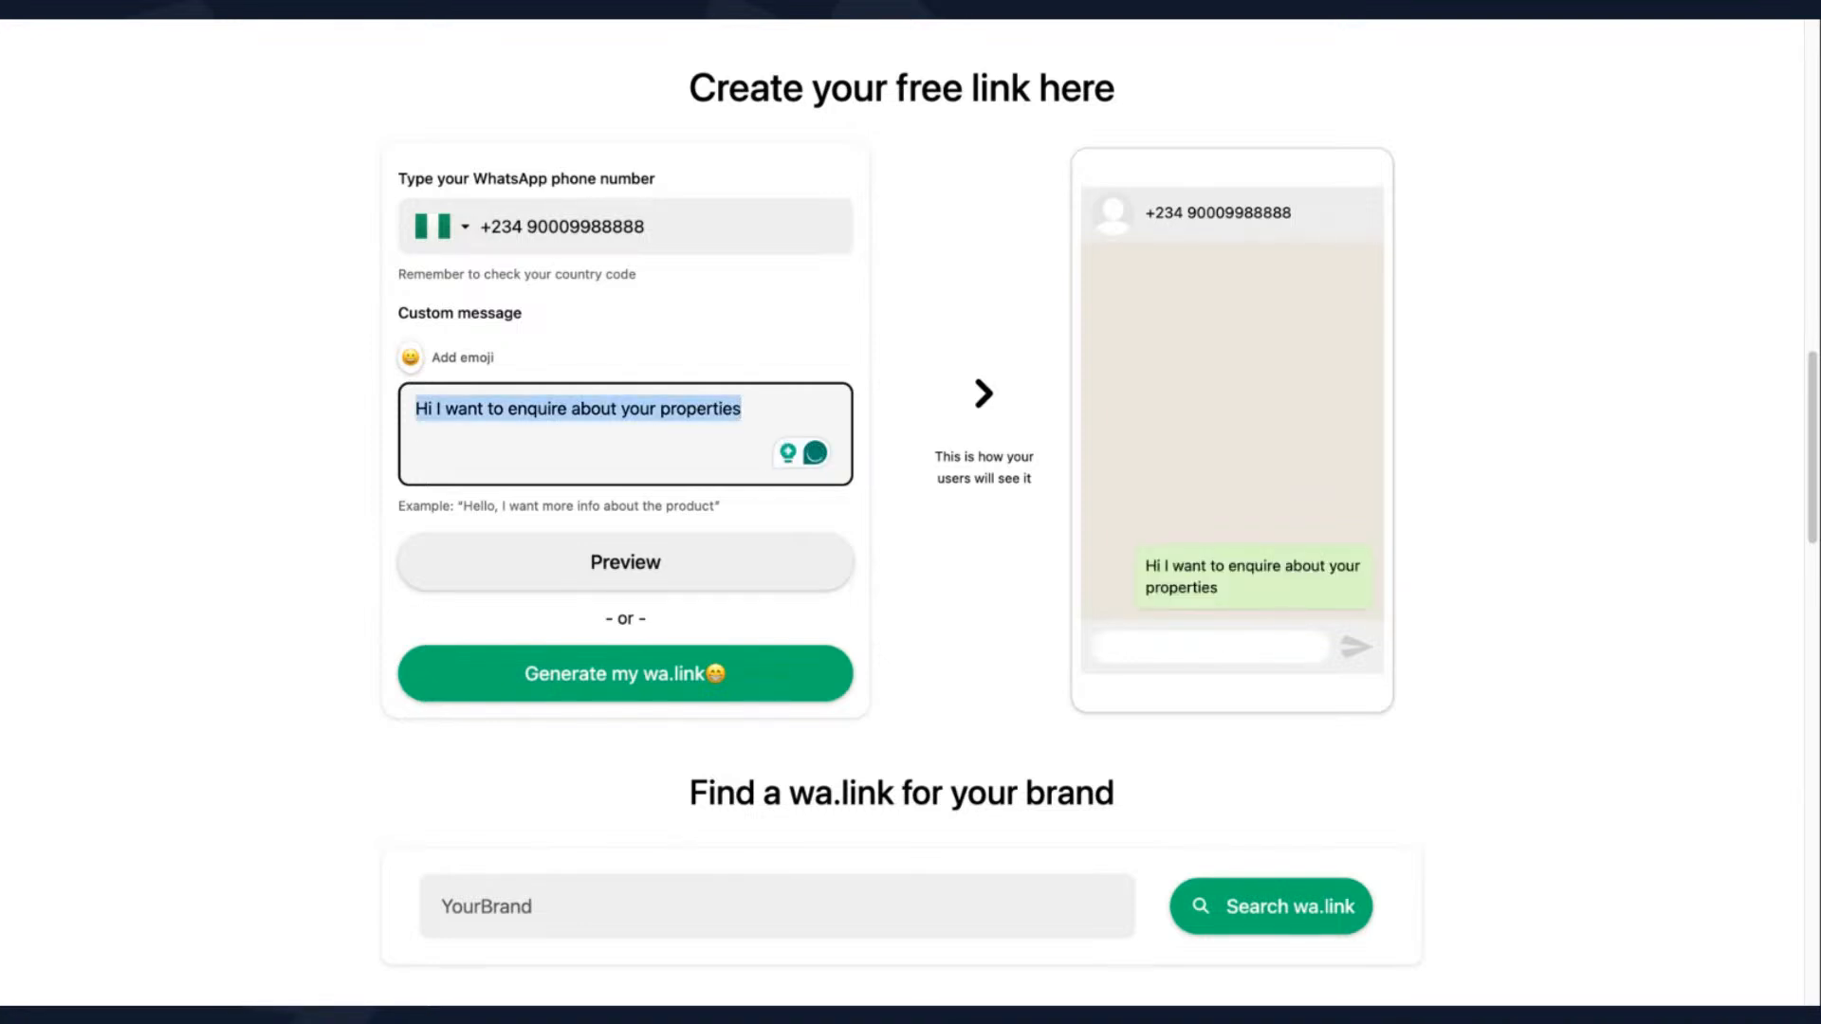
- Correct the WhatsApp phone number and generate the wa.link short link
{"action": "left_click", "coordinate": [621, 677]}
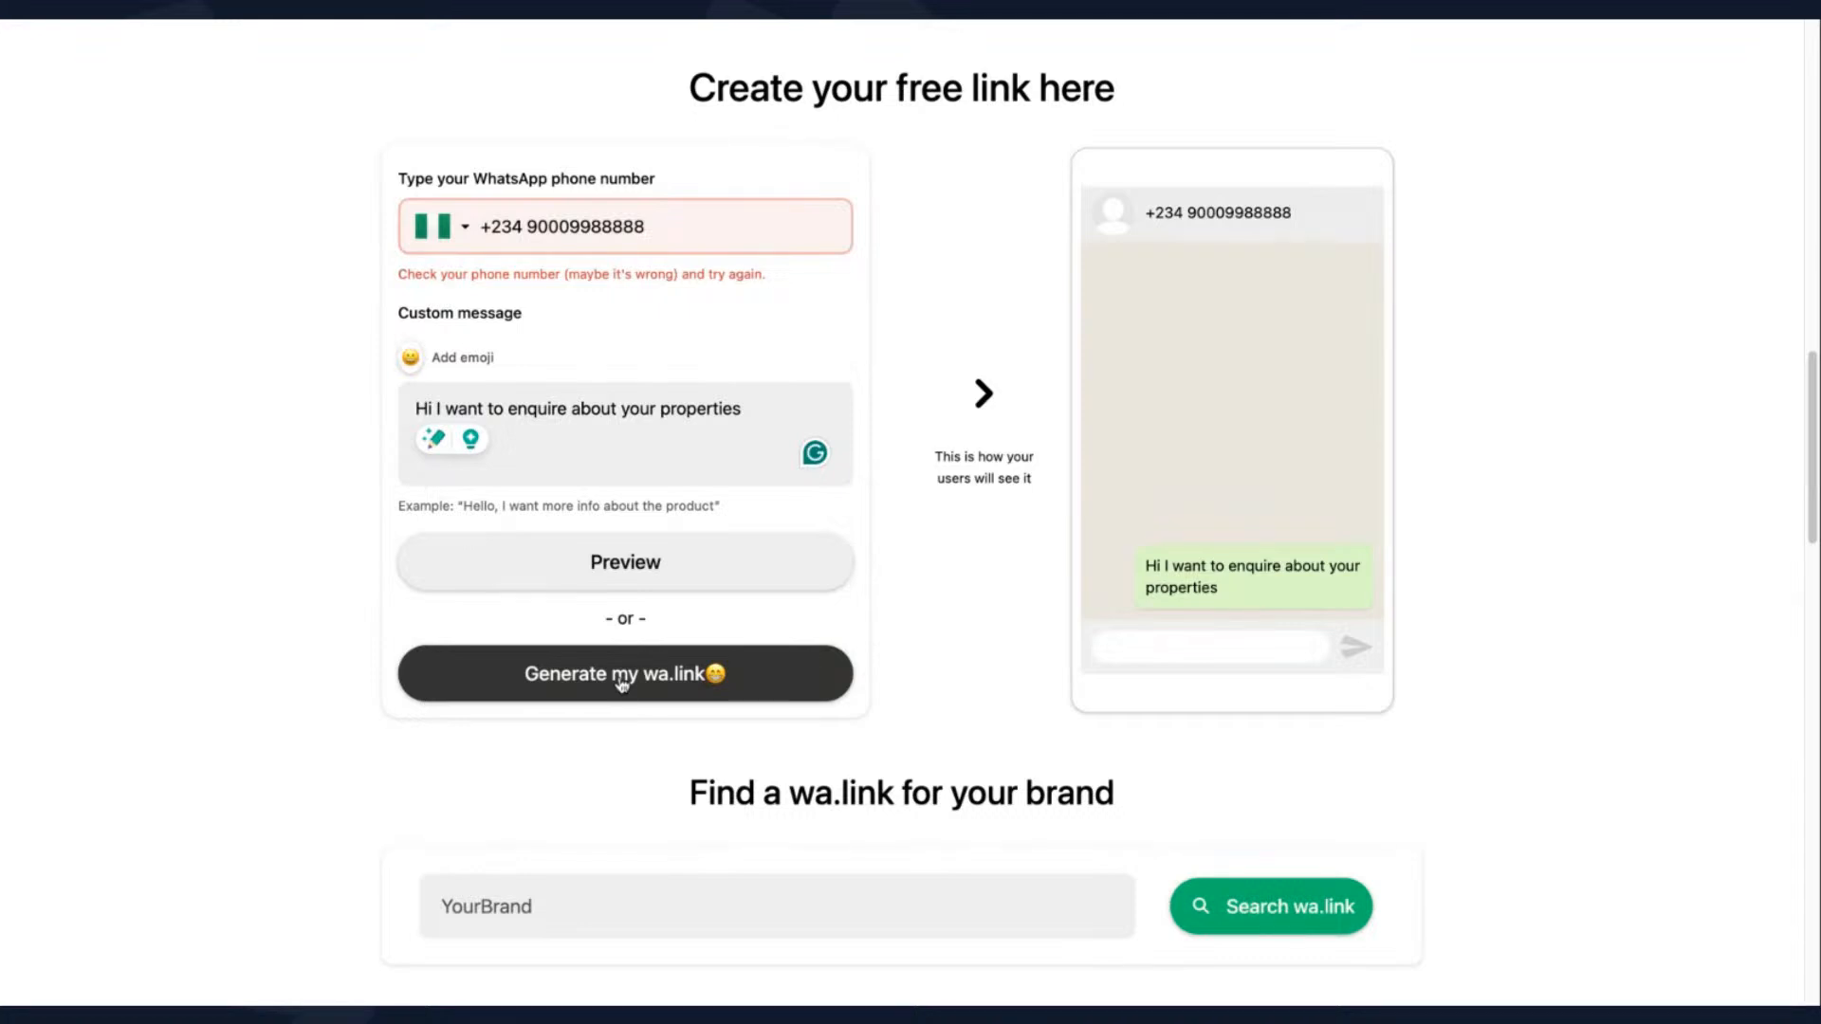
{"action": "left_click", "coordinate": [660, 226]}
{"action": "key", "text": "BackSpace"}
{"action": "key", "text": "BackSpace"}
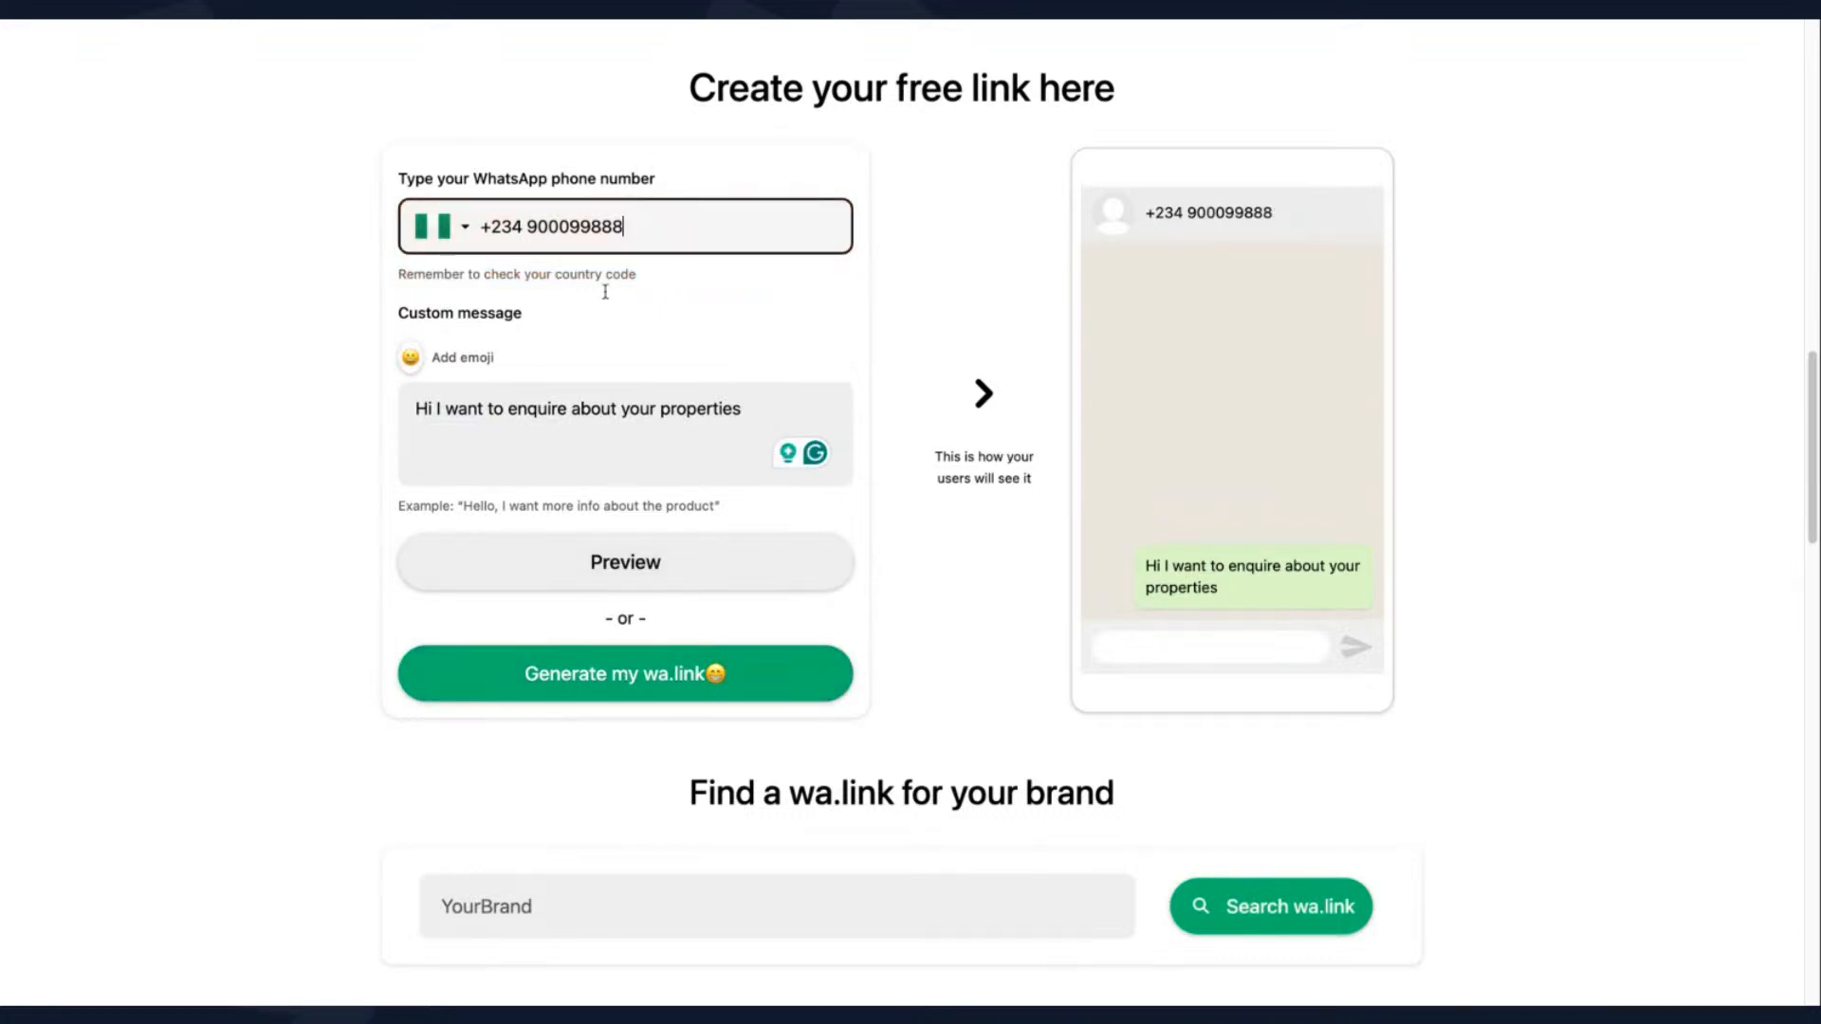
{"action": "left_click", "coordinate": [607, 675]}
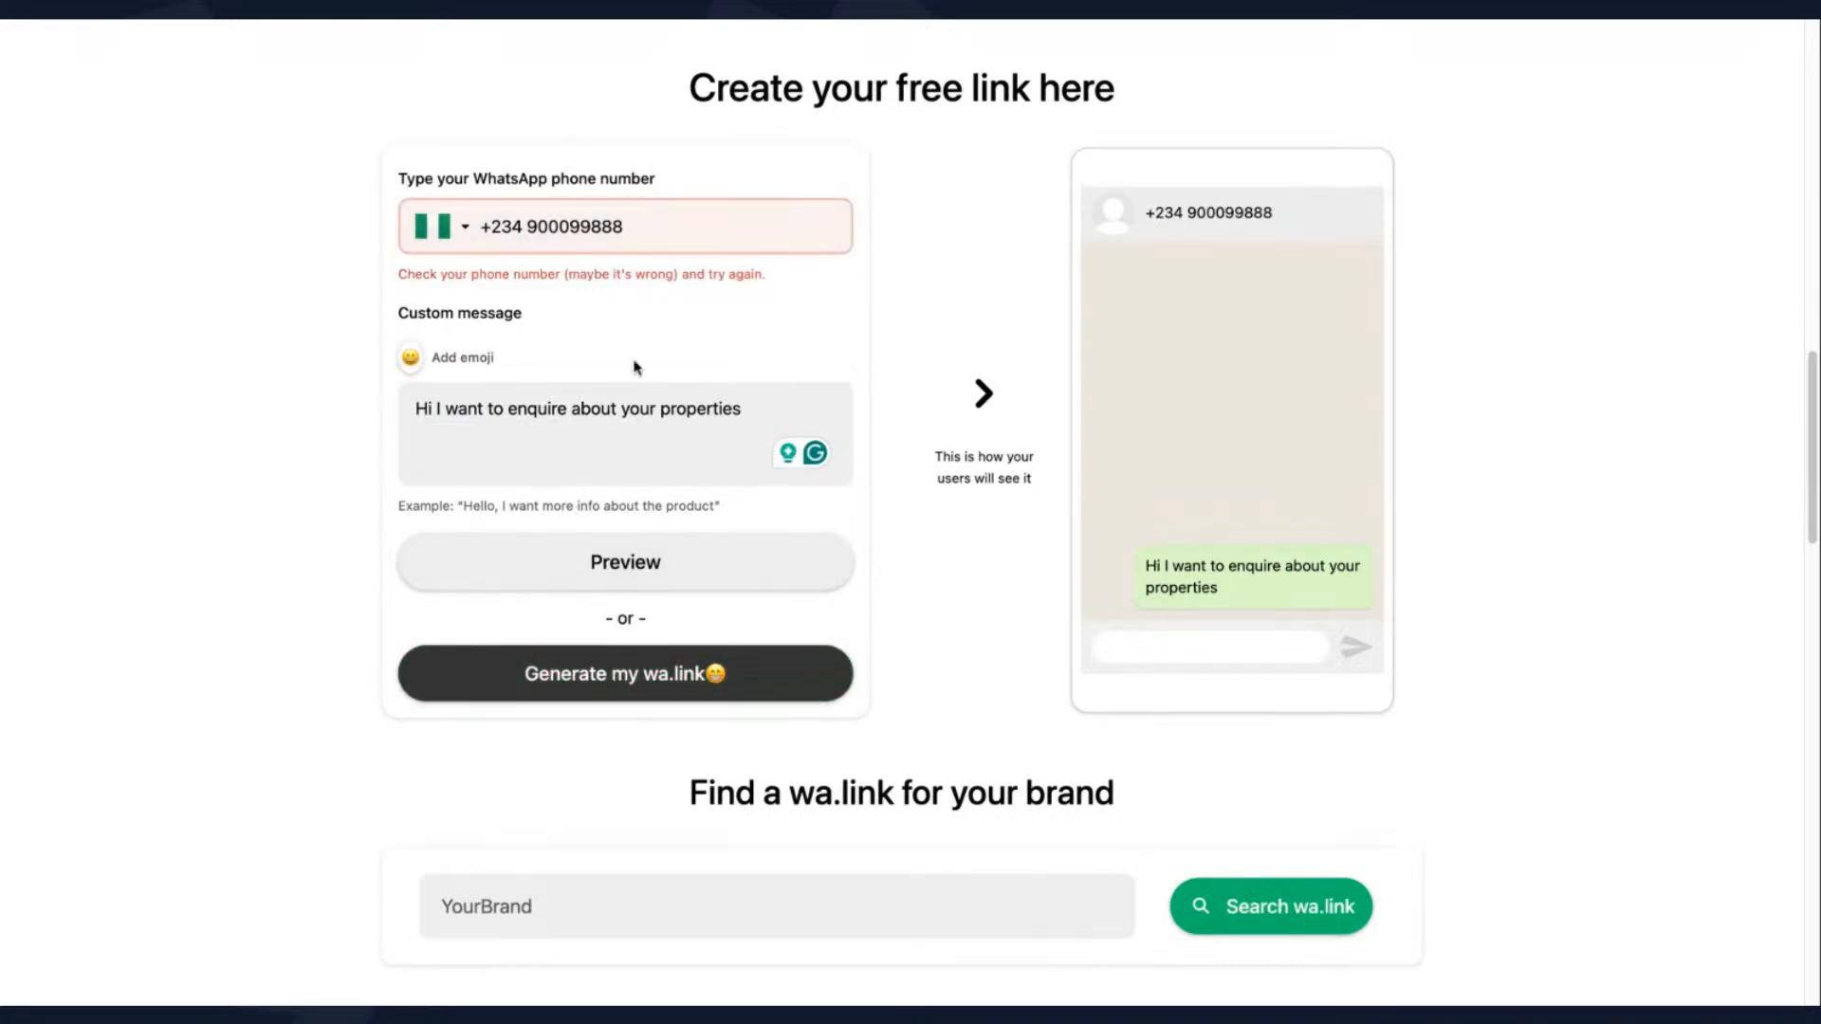
{"action": "left_click", "coordinate": [548, 229]}
{"action": "type", "text": "3"}
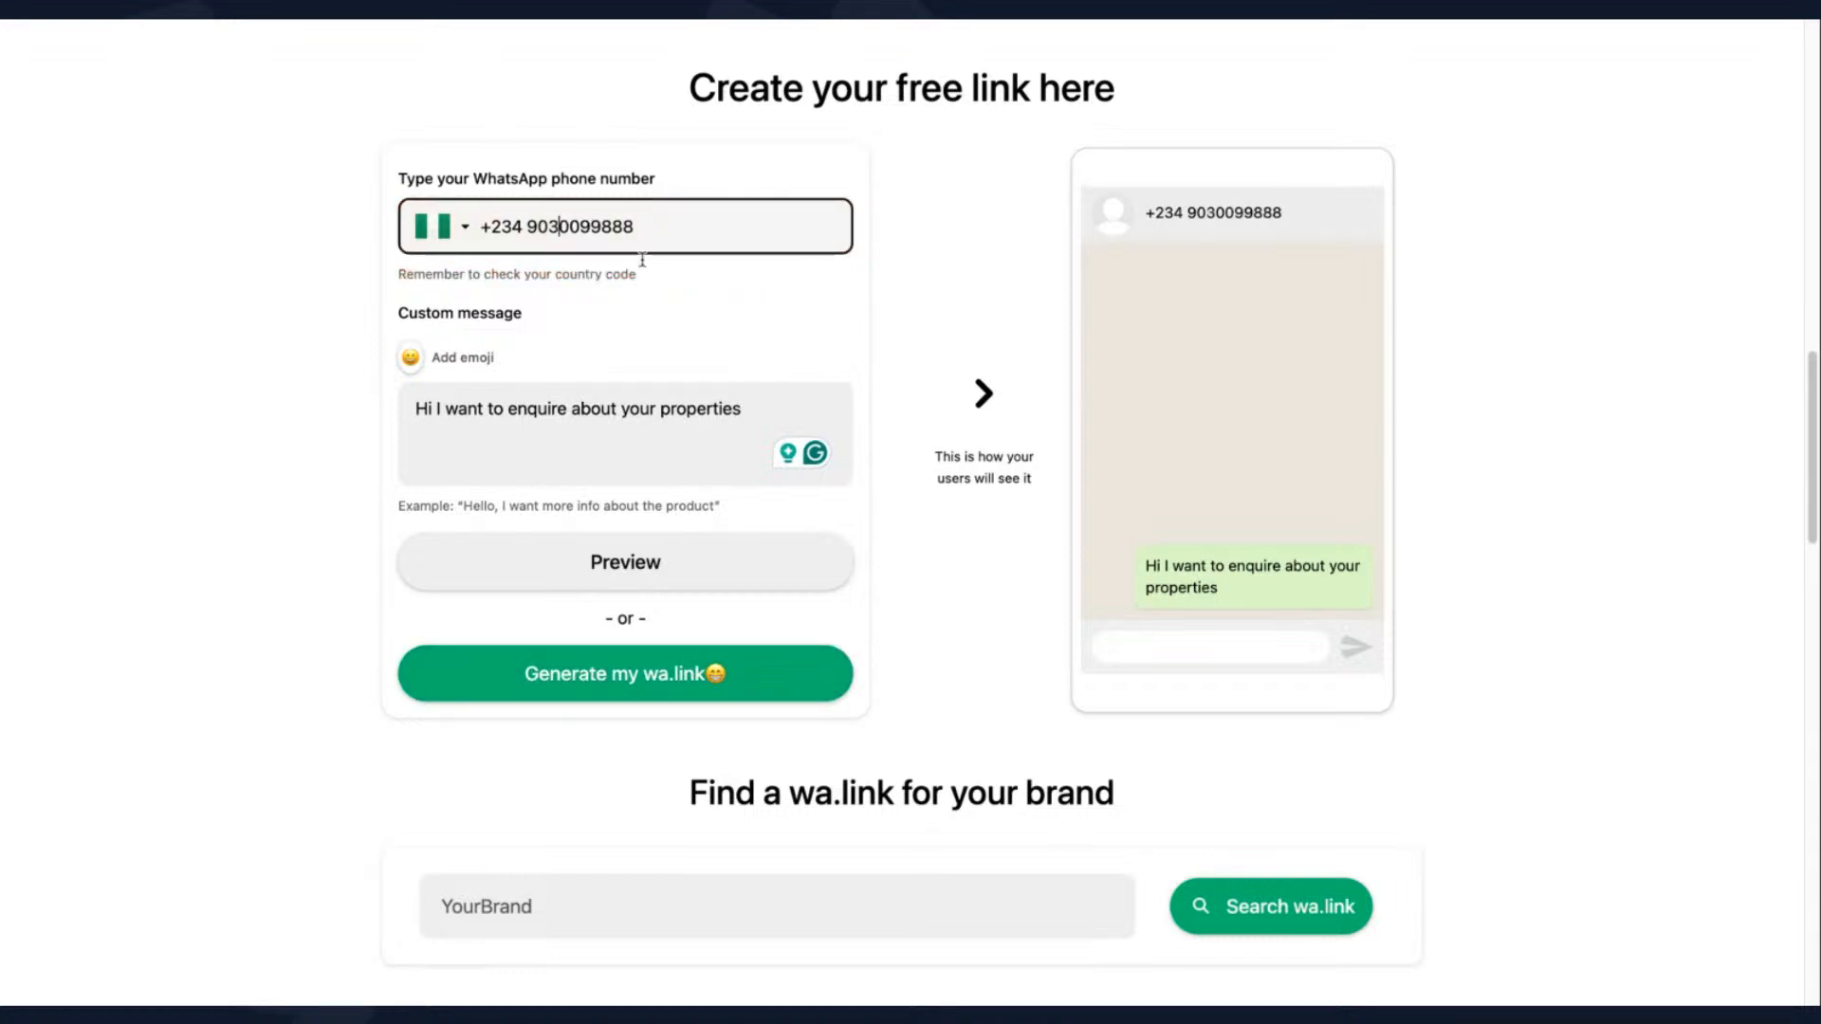
{"action": "left_click", "coordinate": [601, 683]}
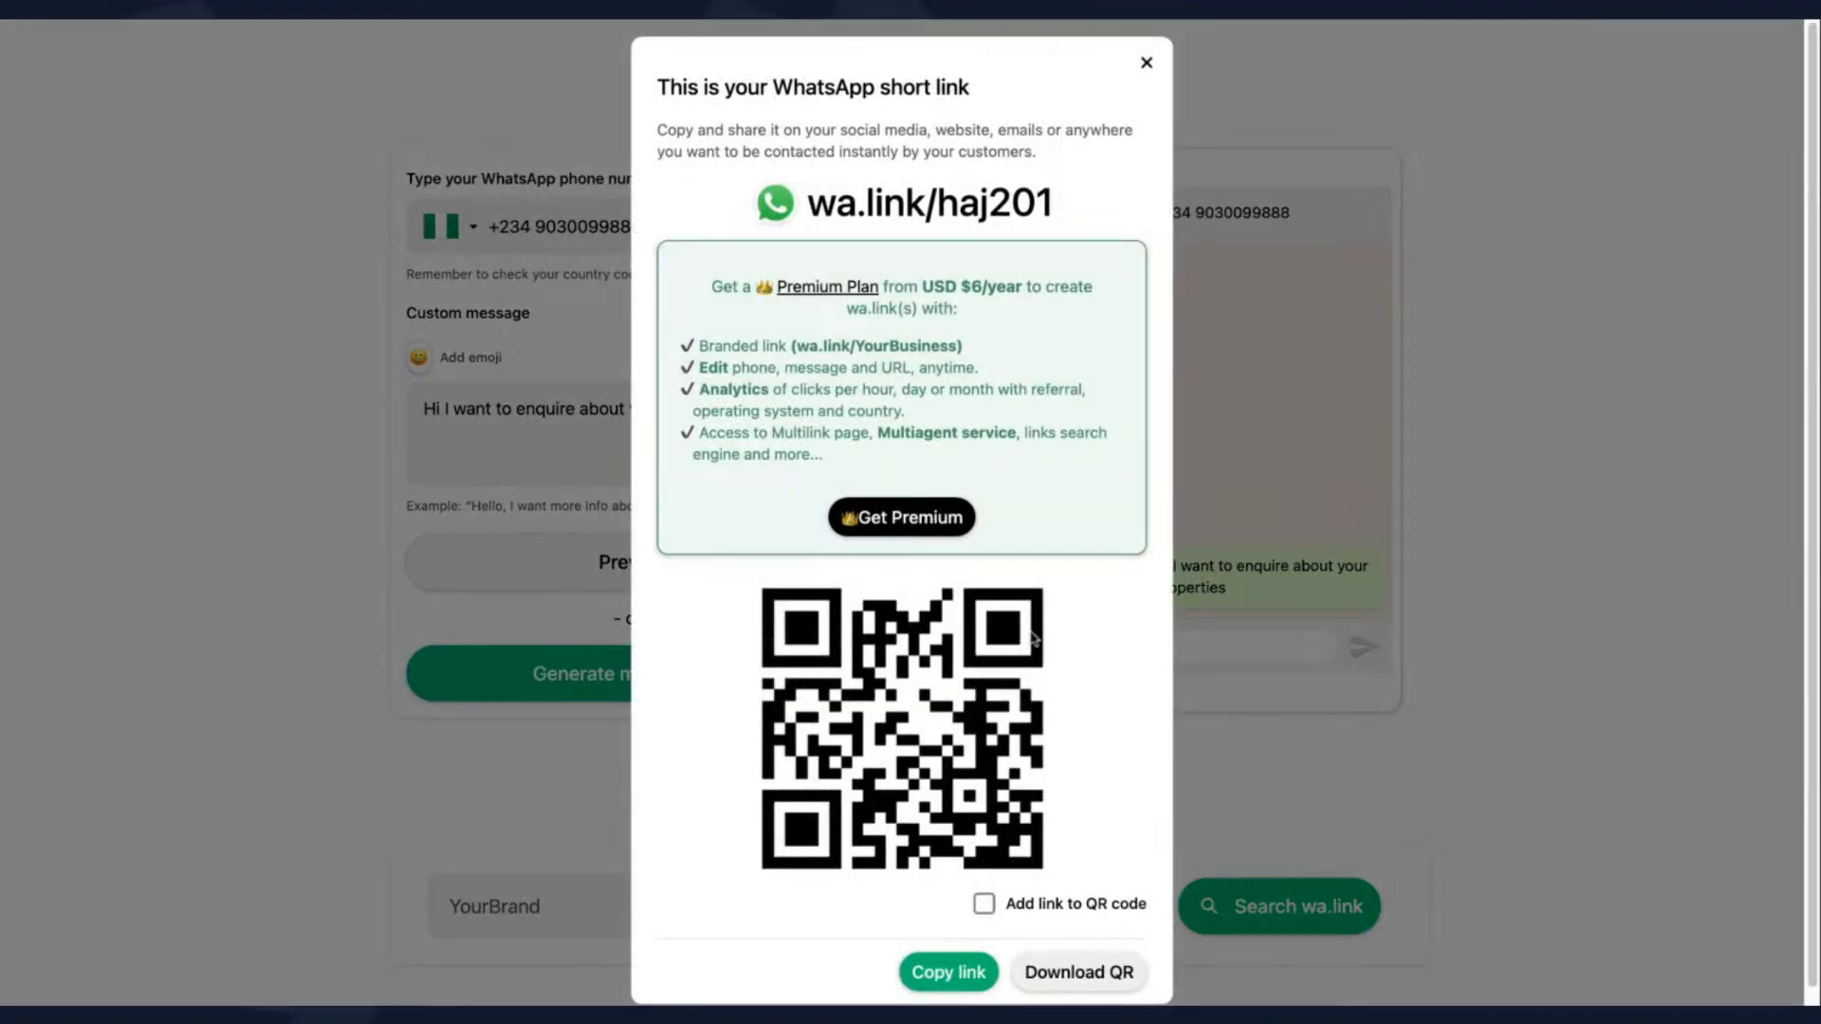
- Copy the short link, set it as the URL of "Click to Chat us on Whatsapp" in Serlzo, and save the link
{"action": "left_click", "coordinate": [968, 963]}
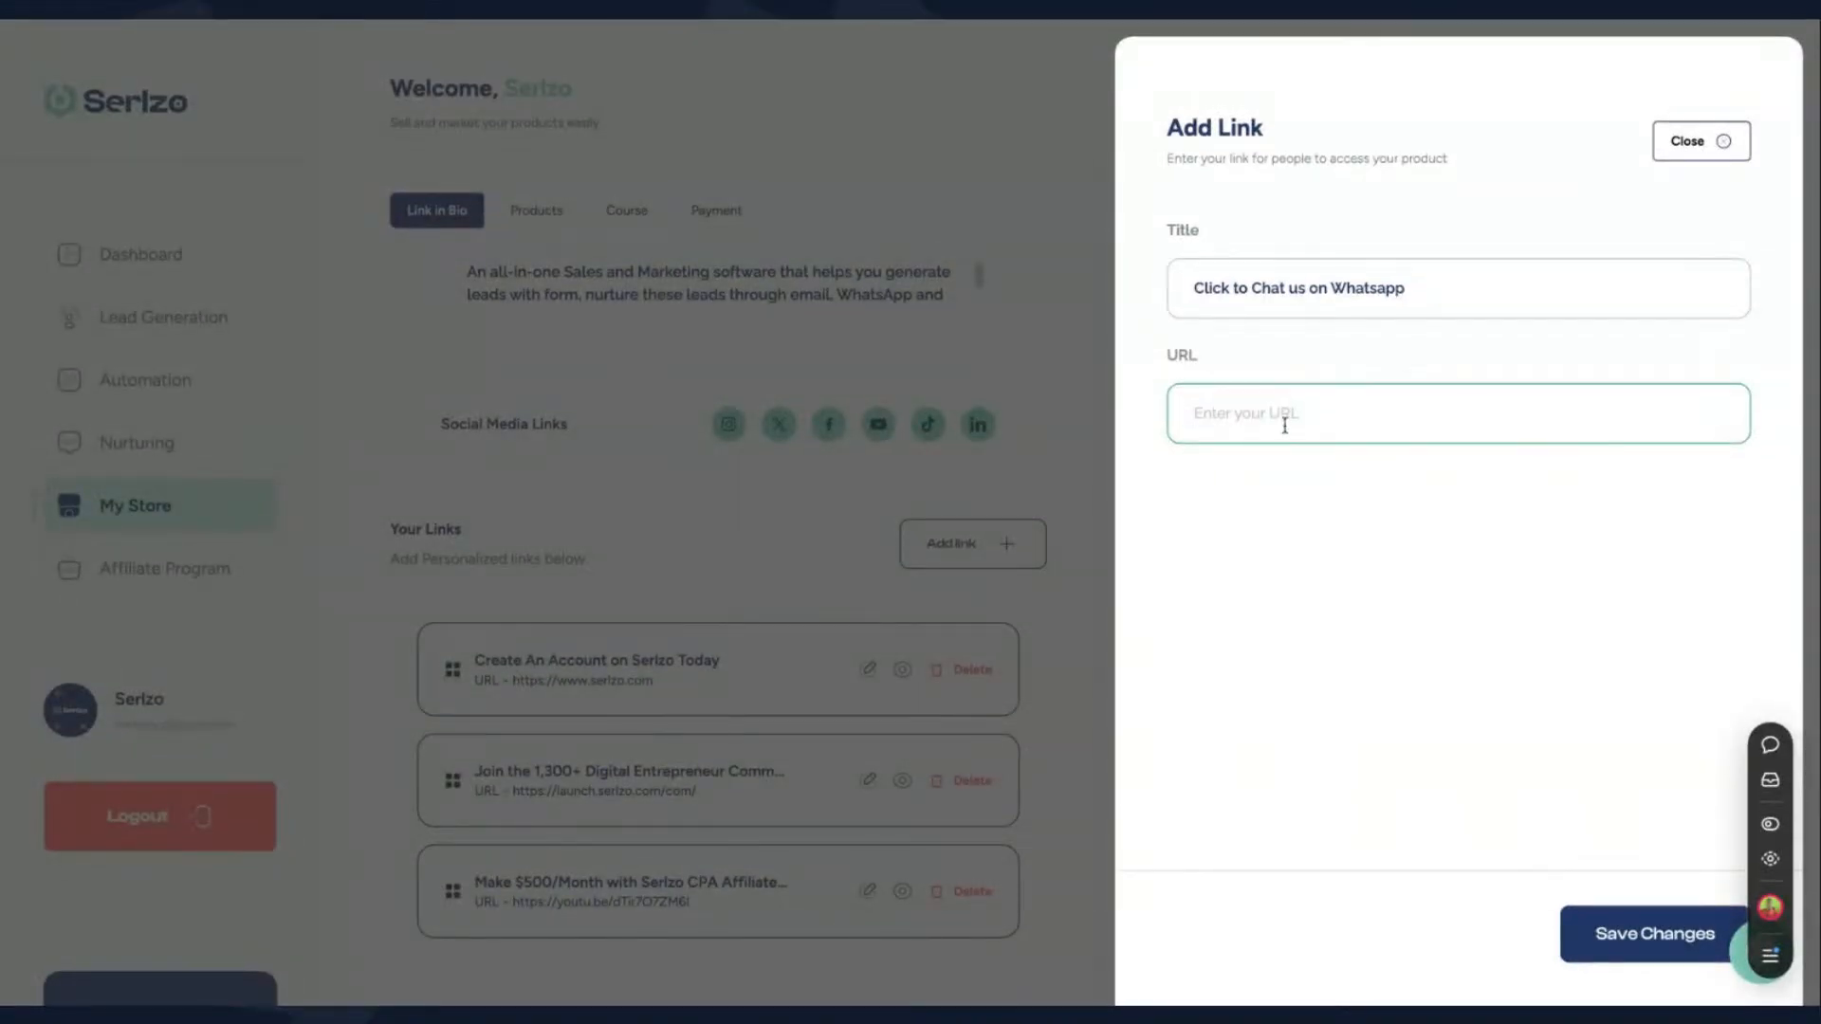
{"action": "key", "text": "ctrl+v"}
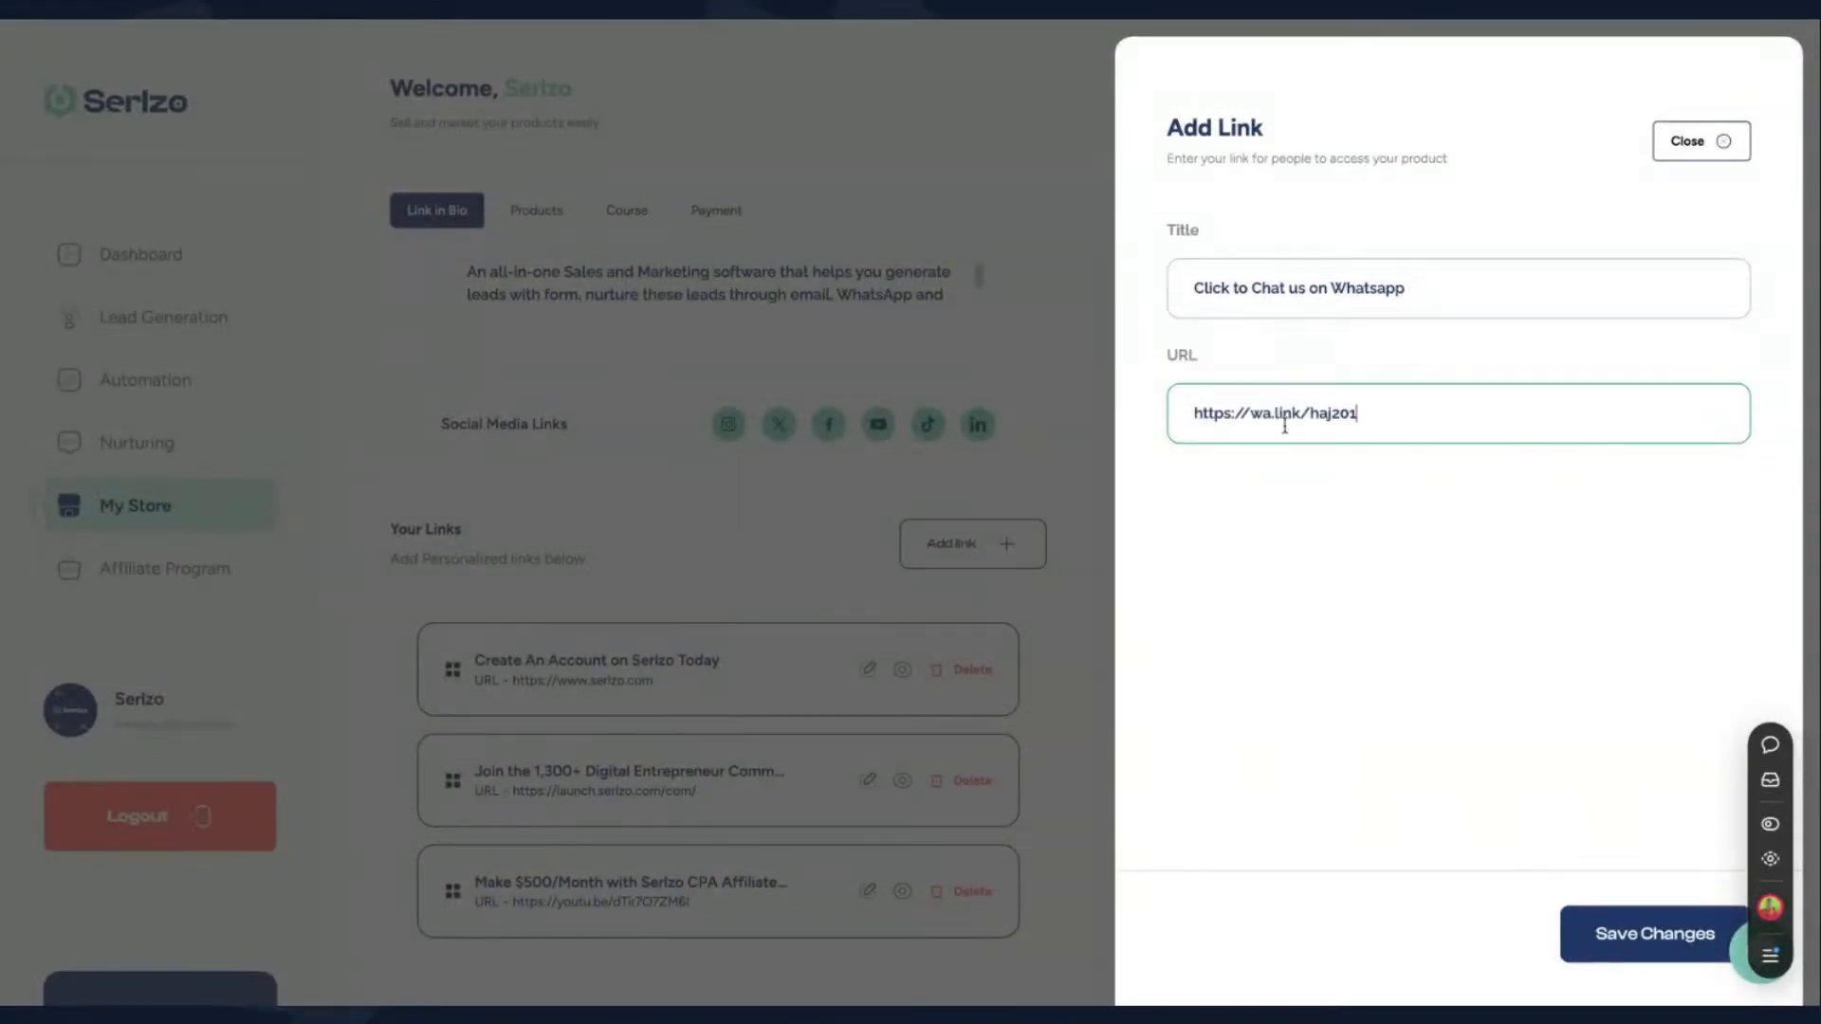
{"action": "left_click", "coordinate": [1644, 951]}
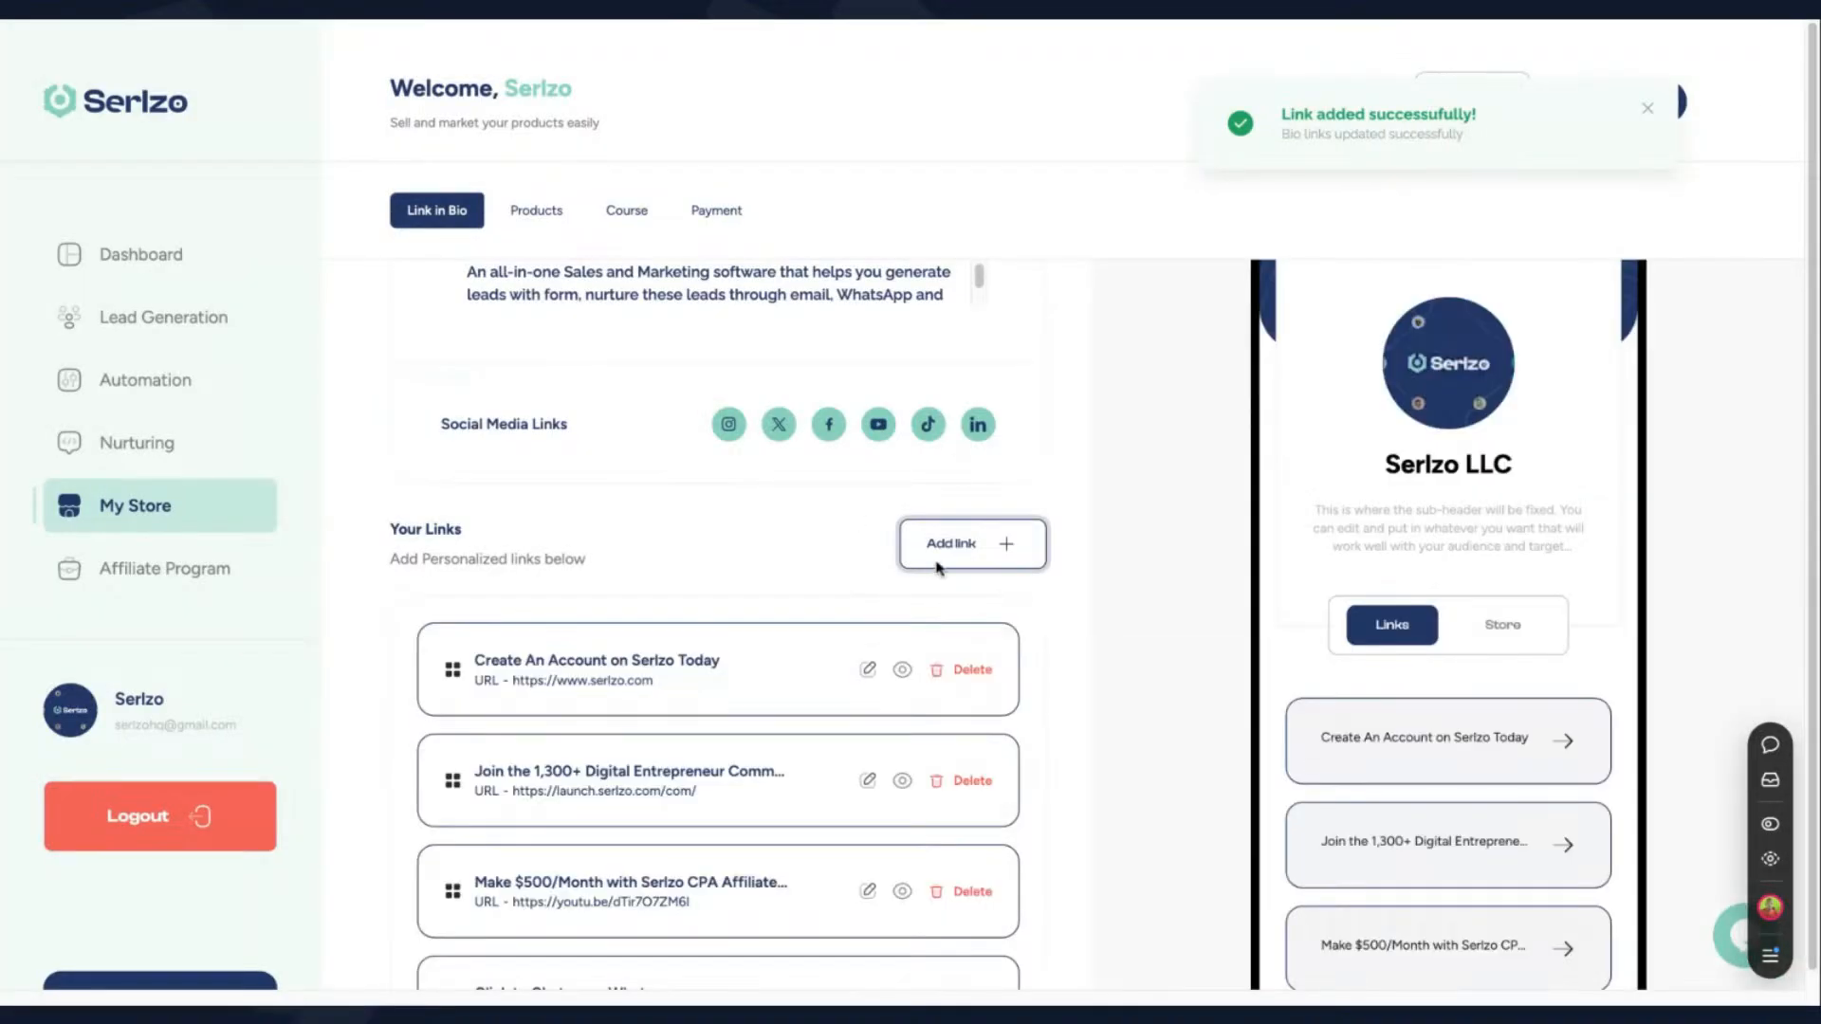
- Check the updated list of personalized links and open the shared Link in Bio page
{"action": "scroll", "coordinate": [821, 577], "scroll_direction": "down", "scroll_amount": 1}
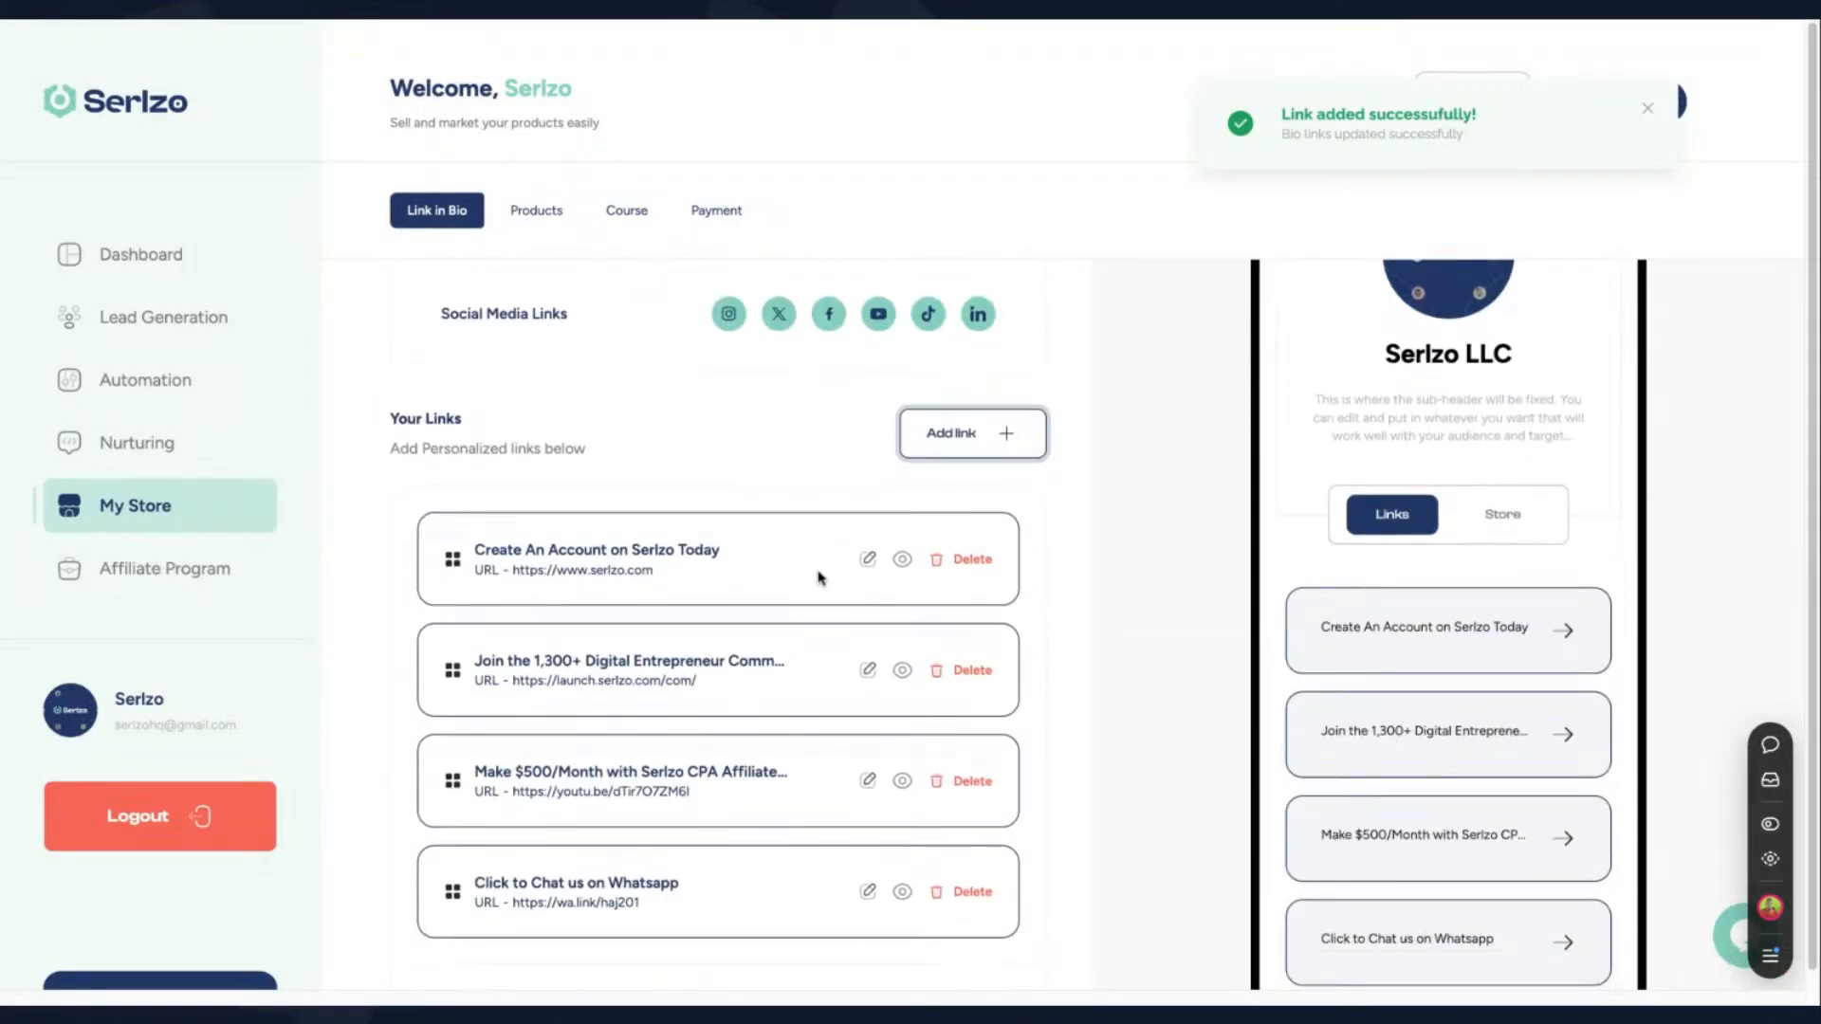
{"action": "scroll", "coordinate": [820, 577], "scroll_direction": "down", "scroll_amount": 3}
{"action": "scroll", "coordinate": [845, 516], "scroll_direction": "up", "scroll_amount": 4}
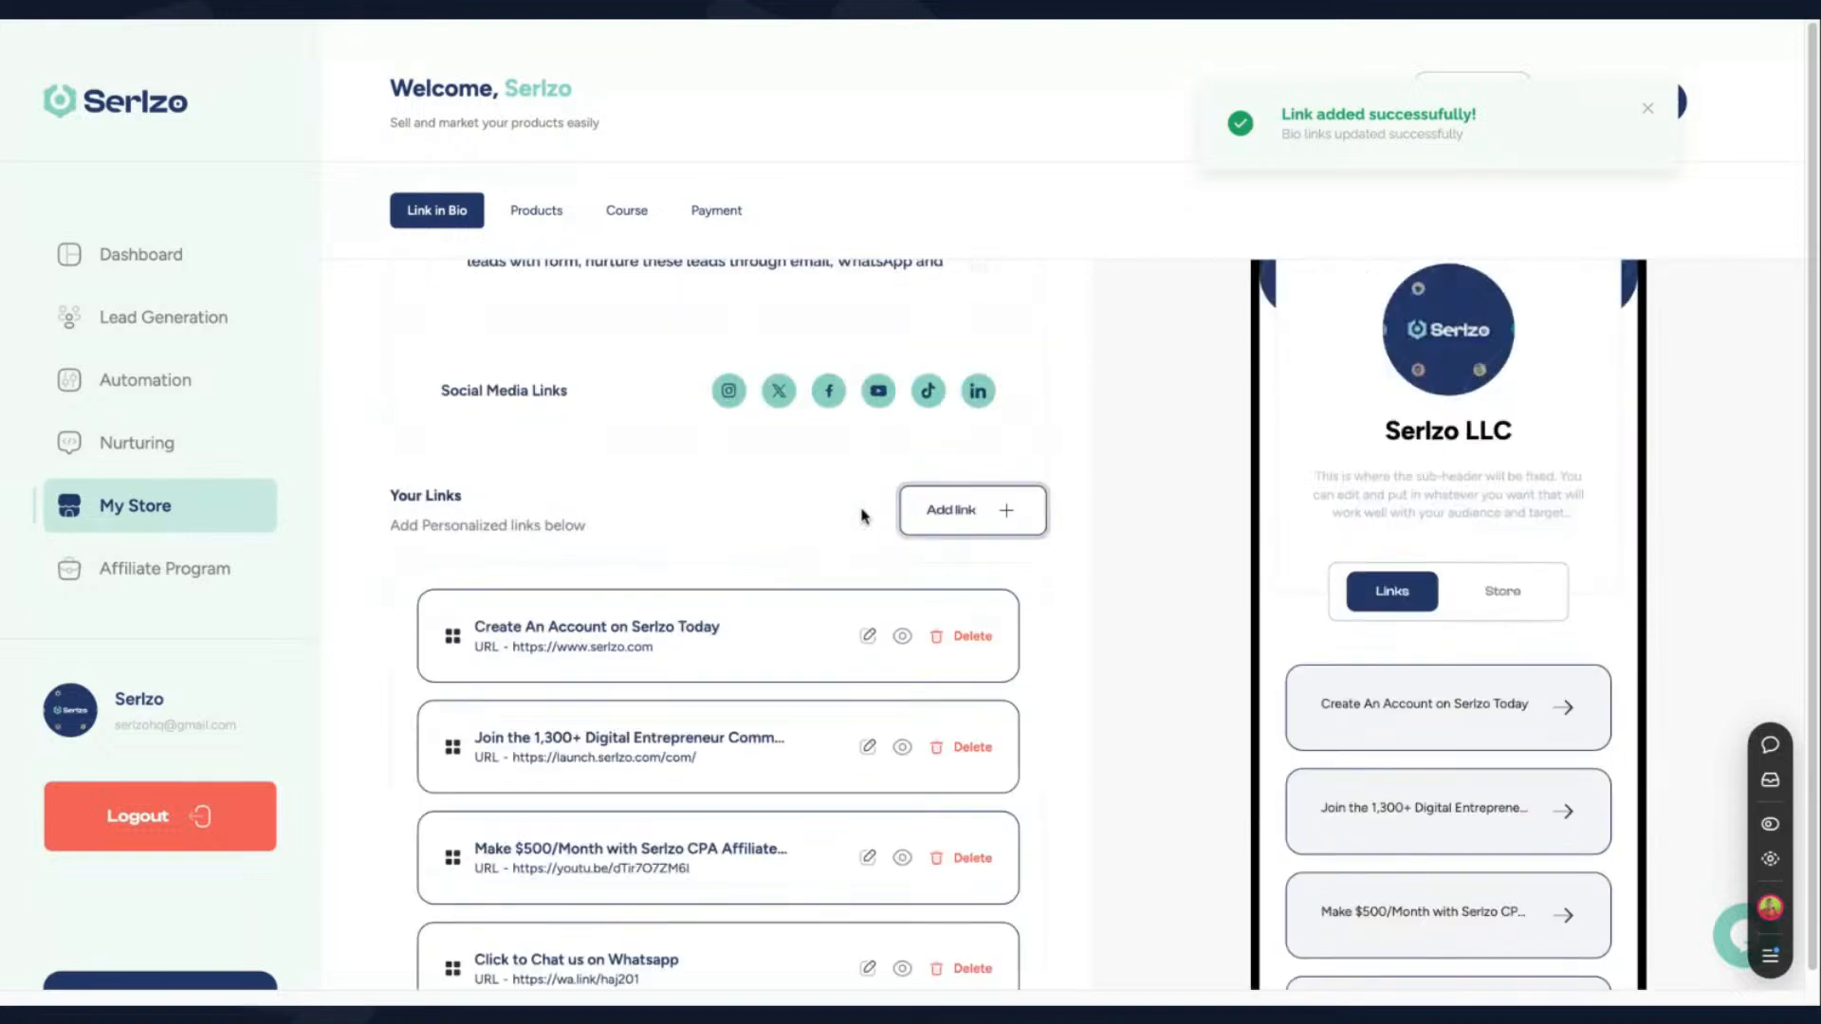
{"action": "scroll", "coordinate": [861, 516], "scroll_direction": "up", "scroll_amount": 3}
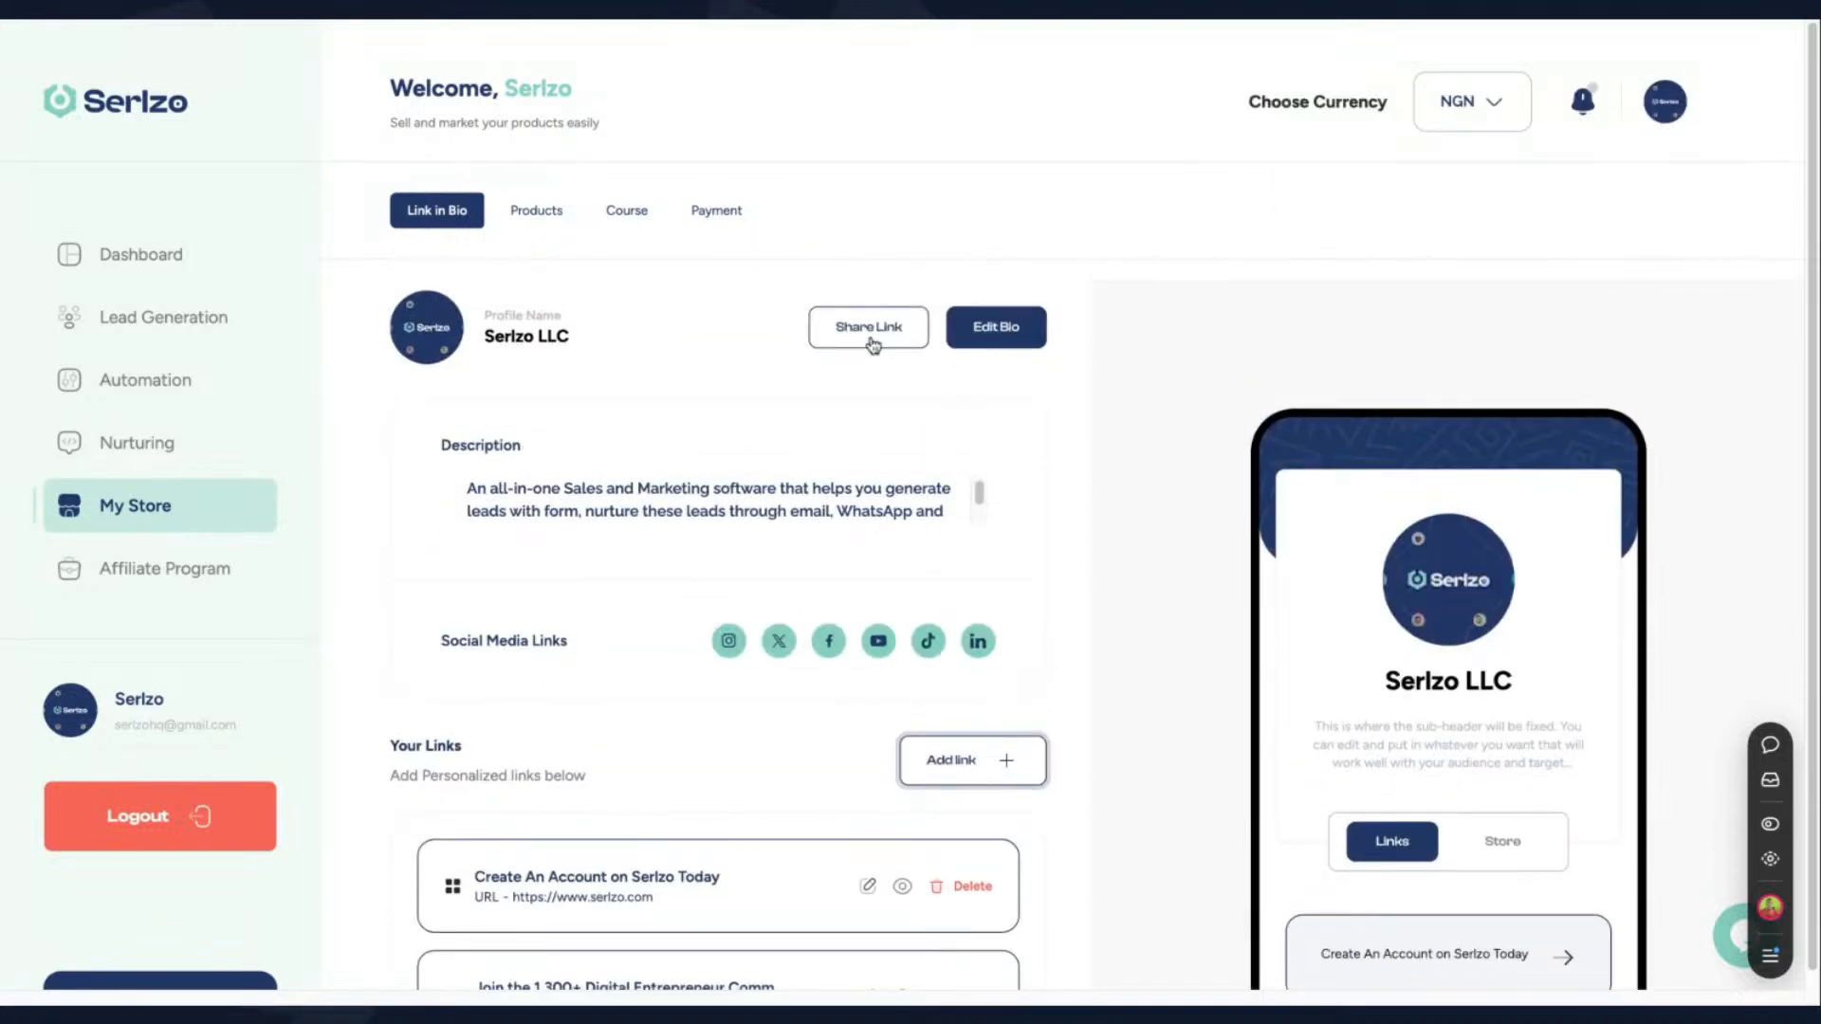
{"action": "left_click", "coordinate": [869, 328]}
{"action": "left_click", "coordinate": [1057, 526]}
{"action": "left_click", "coordinate": [1057, 529]}
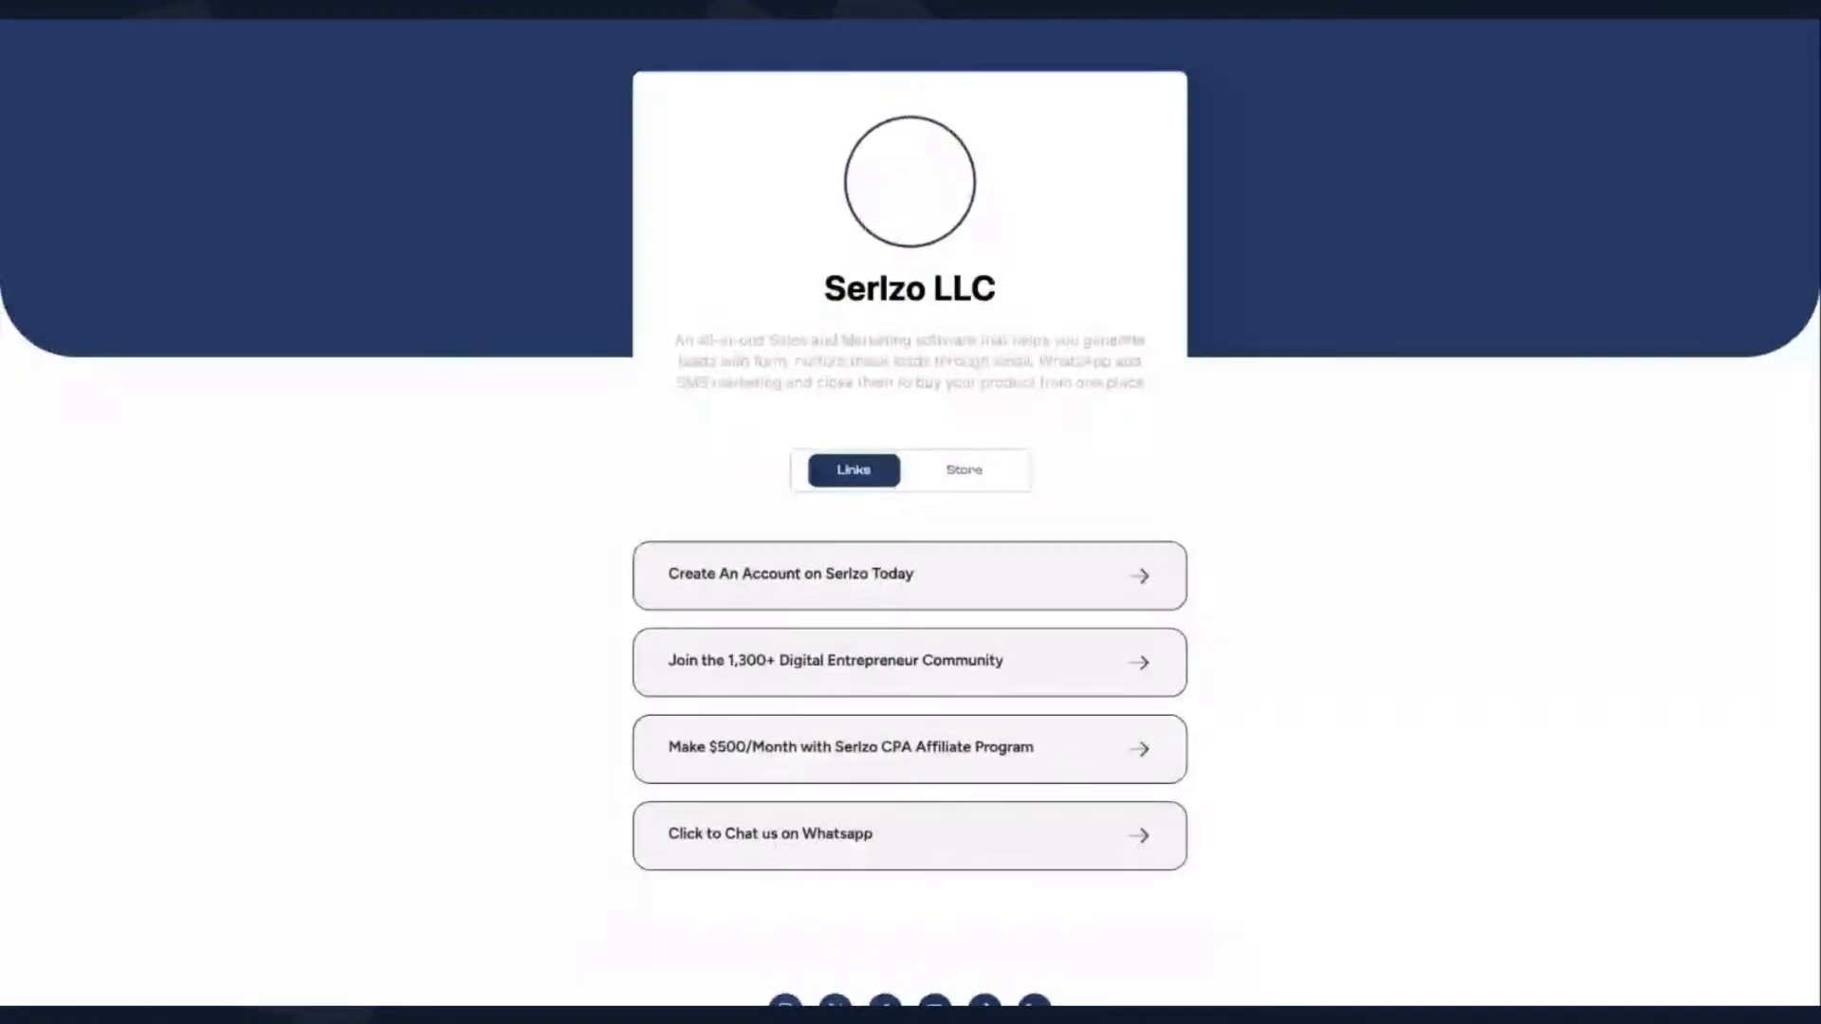
- Copy the prefilled message "Hi I want to enquire about your properties" from the bio page's WhatsApp chat link and return to Serlzo
{"action": "scroll", "coordinate": [756, 598], "scroll_direction": "down", "scroll_amount": 1}
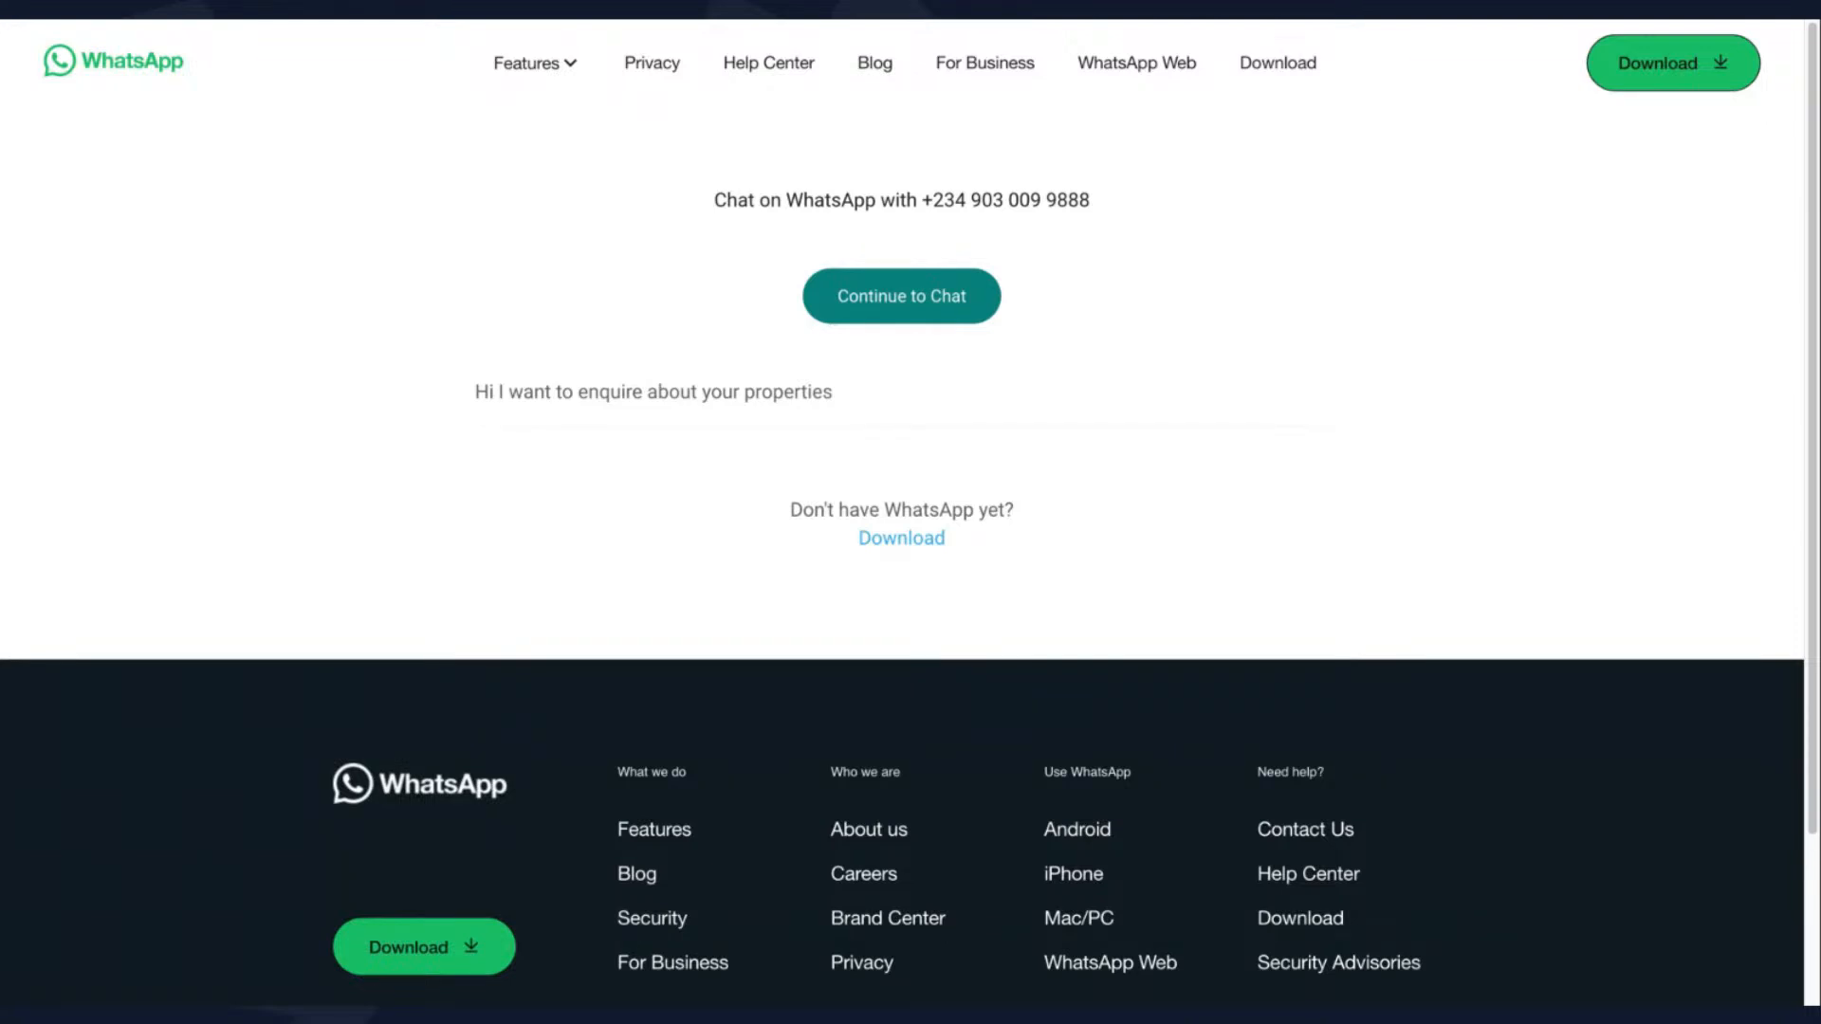
{"action": "left_click_drag", "start_coordinate": [836, 394], "coordinate": [475, 393]}
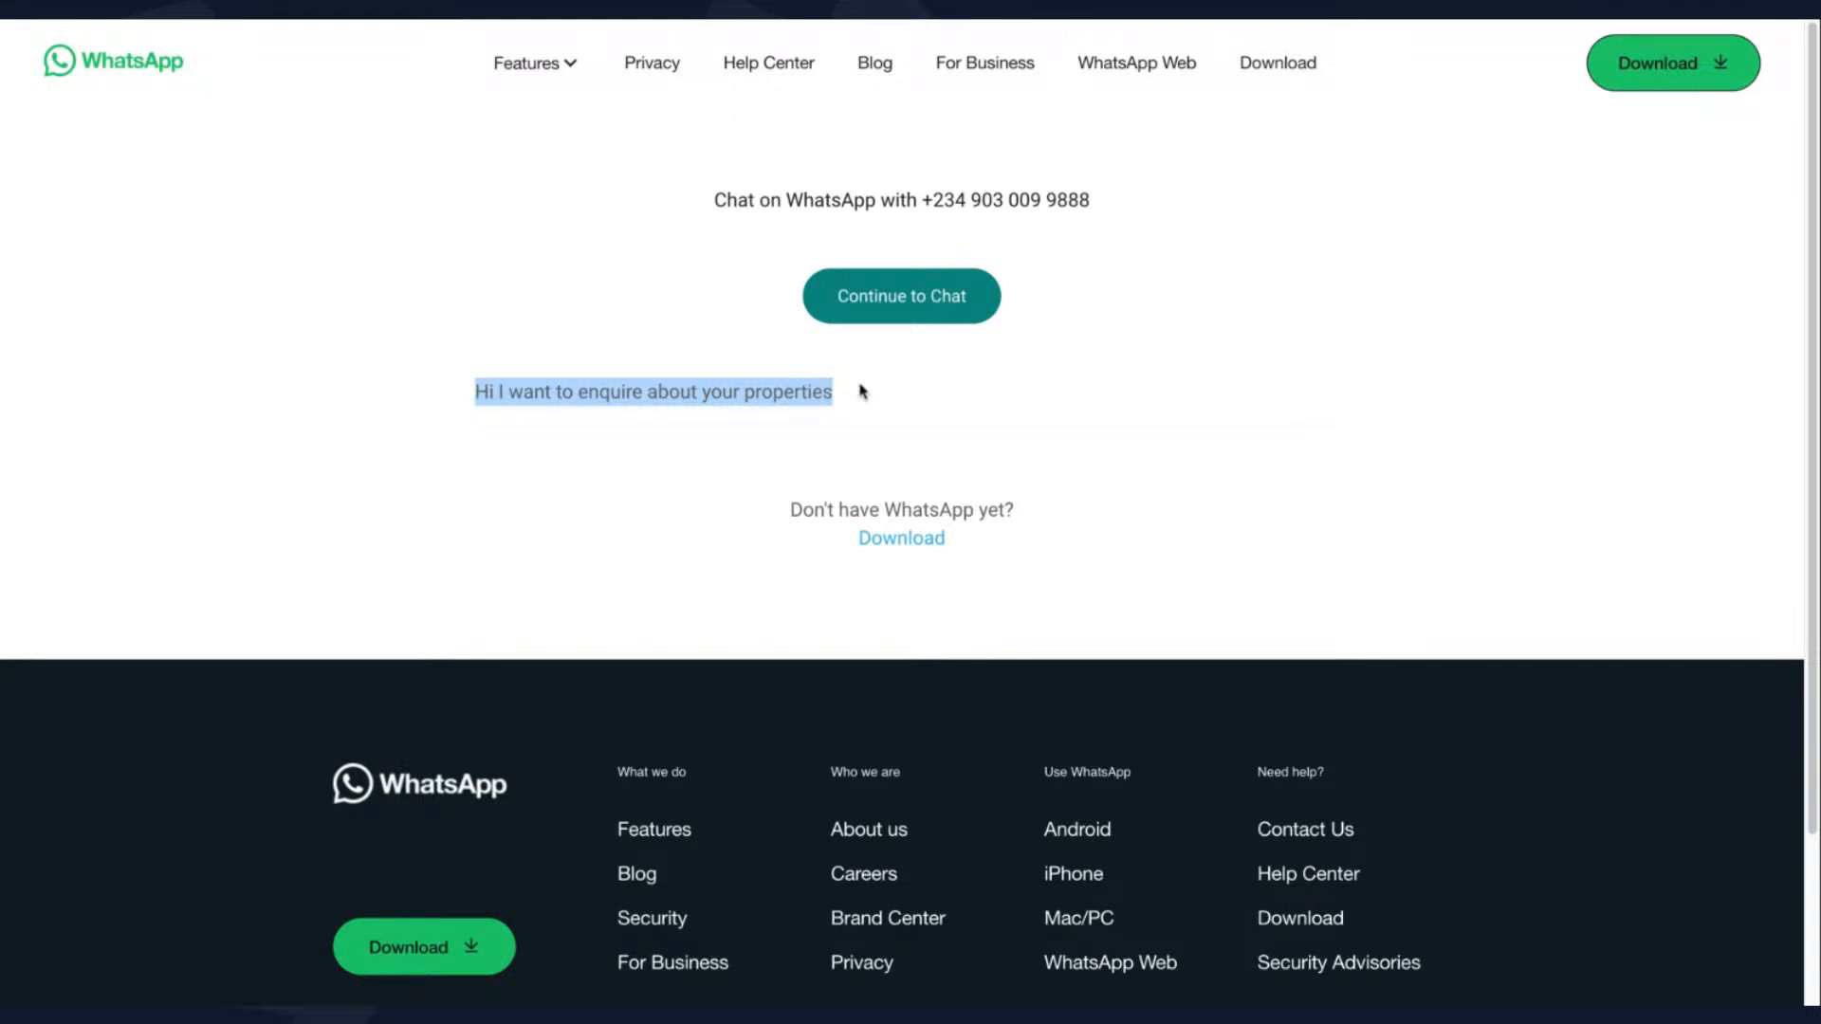
{"action": "left_click", "coordinate": [1153, 19]}
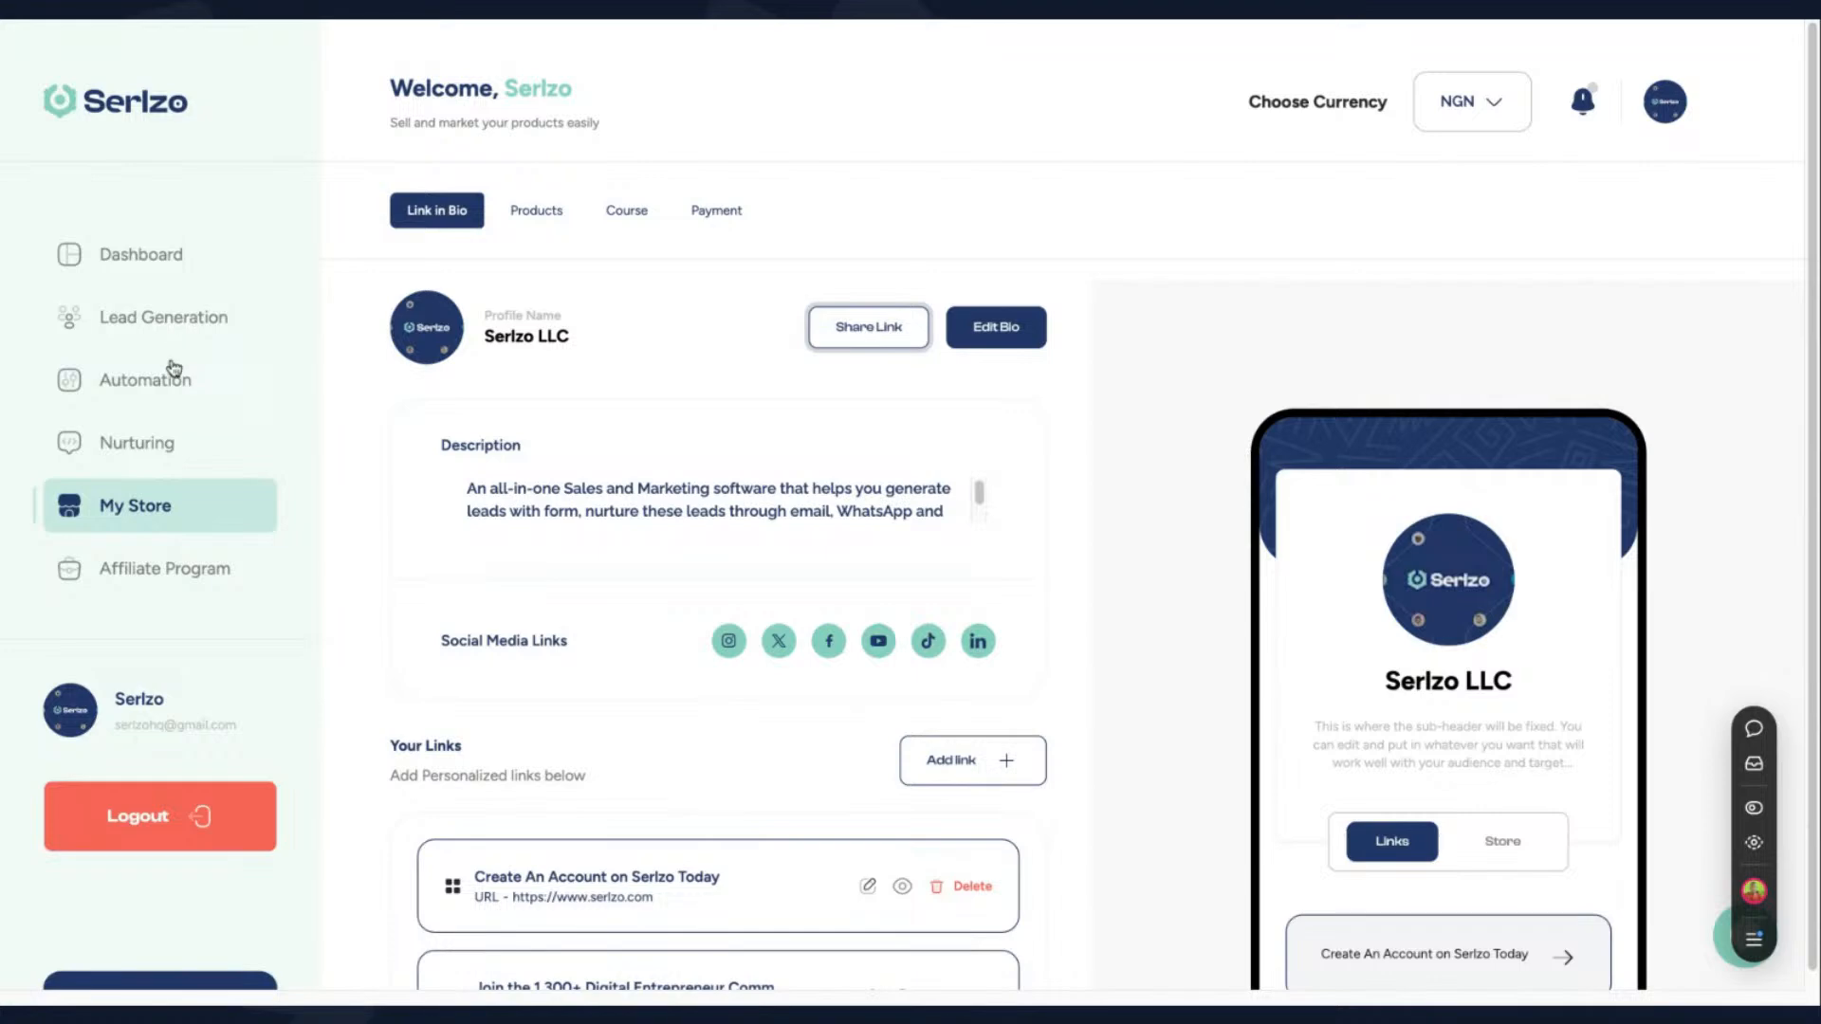
- Start a new auto reply in the WhatsApp Marketing automation, dismissing the prompt to link a WhatsApp account
{"action": "left_click", "coordinate": [165, 383]}
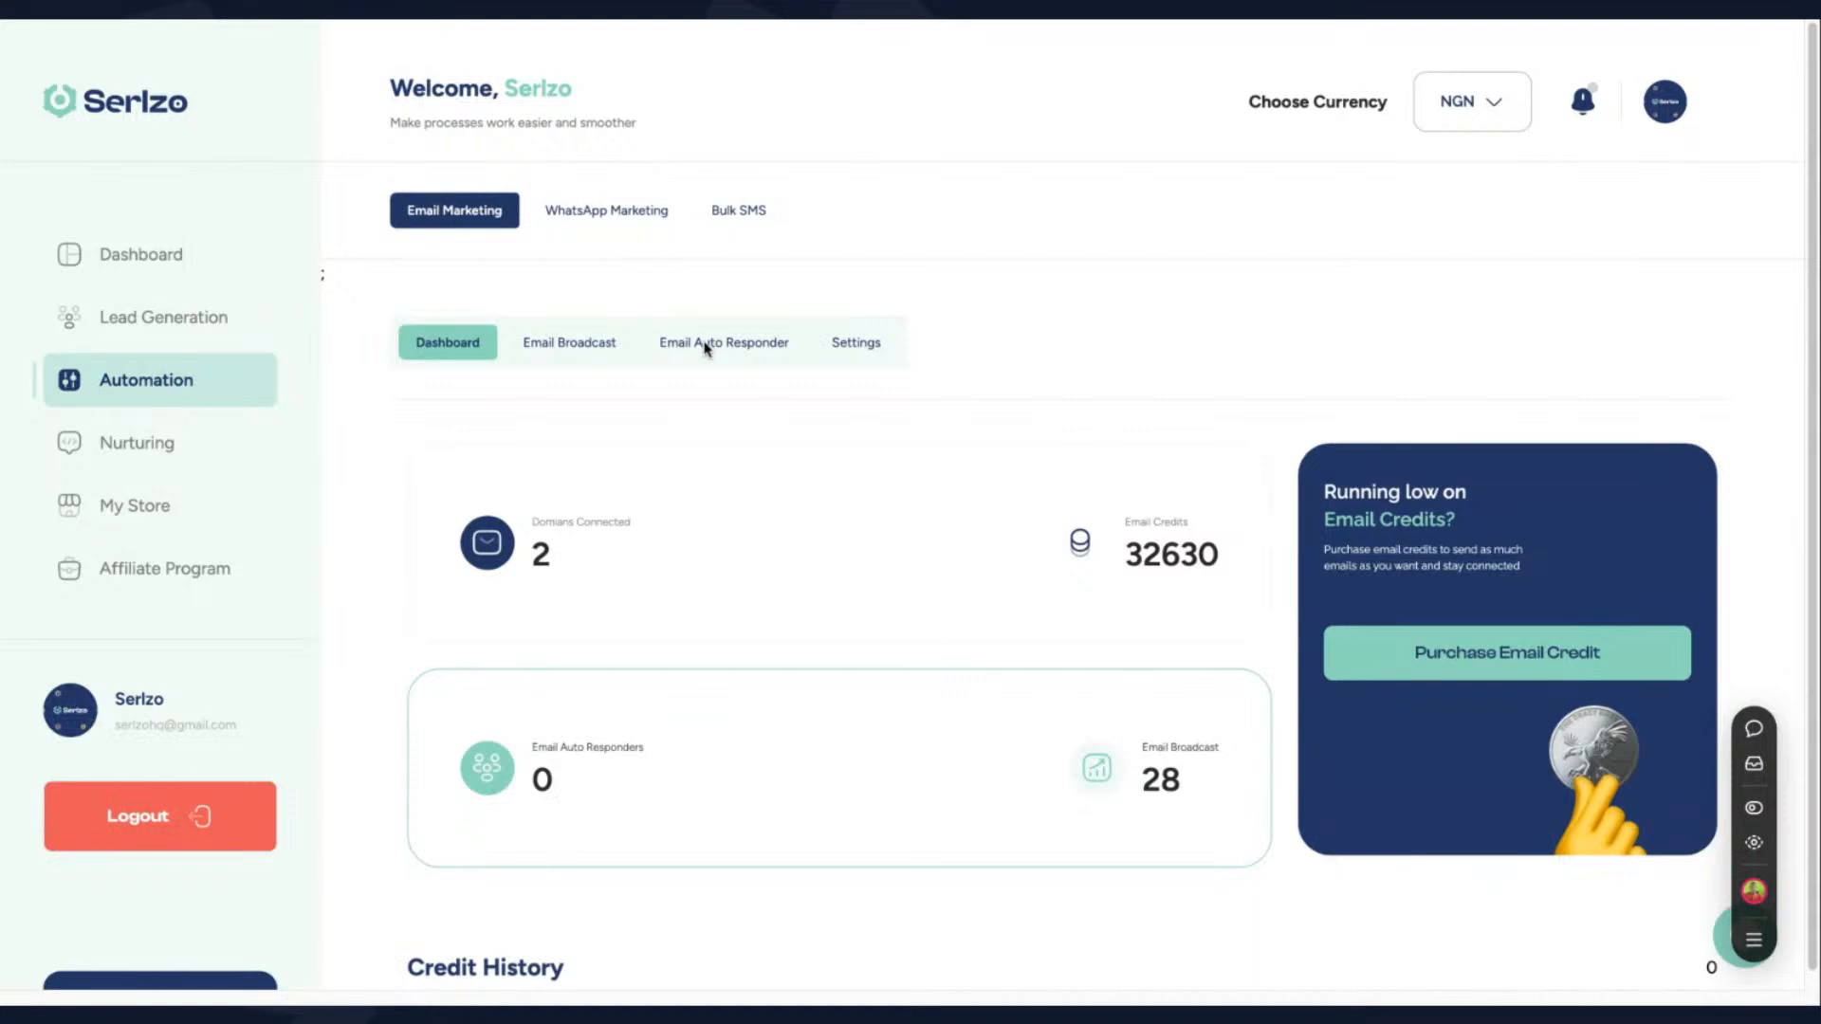
{"action": "left_click", "coordinate": [610, 208]}
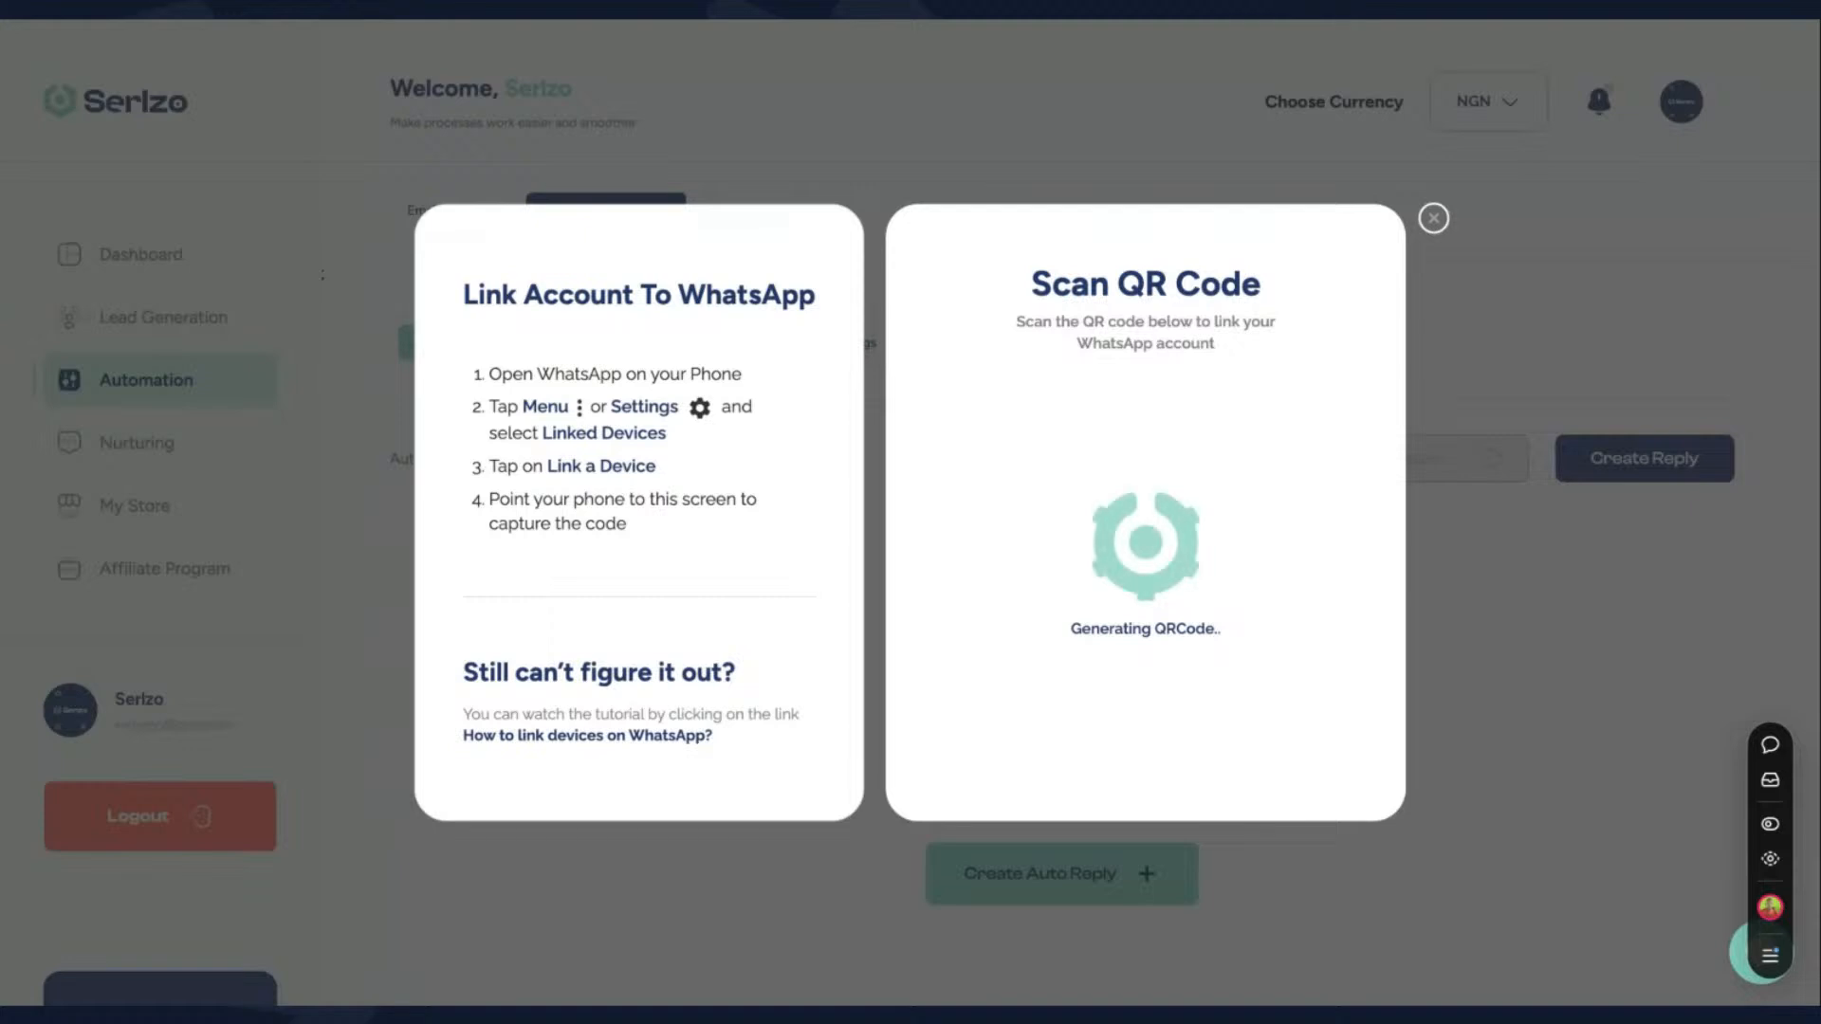
{"action": "left_click", "coordinate": [1433, 218]}
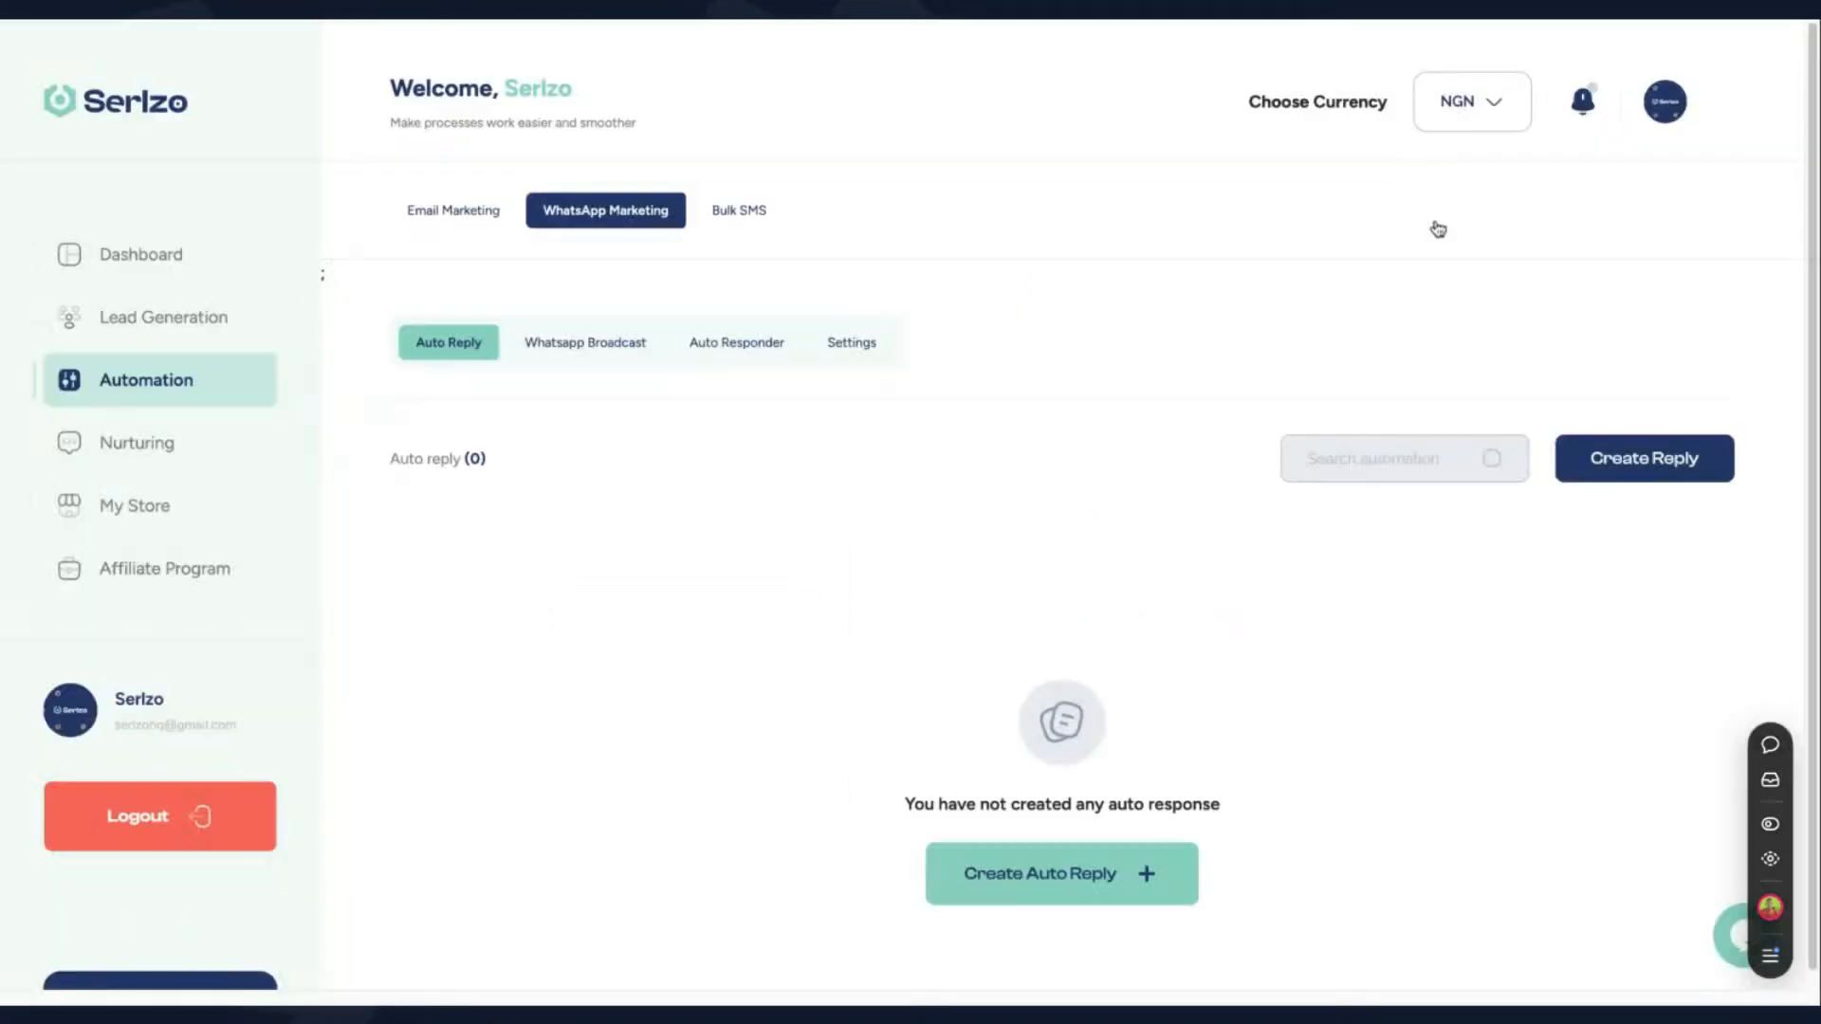
{"action": "left_click", "coordinate": [1642, 484]}
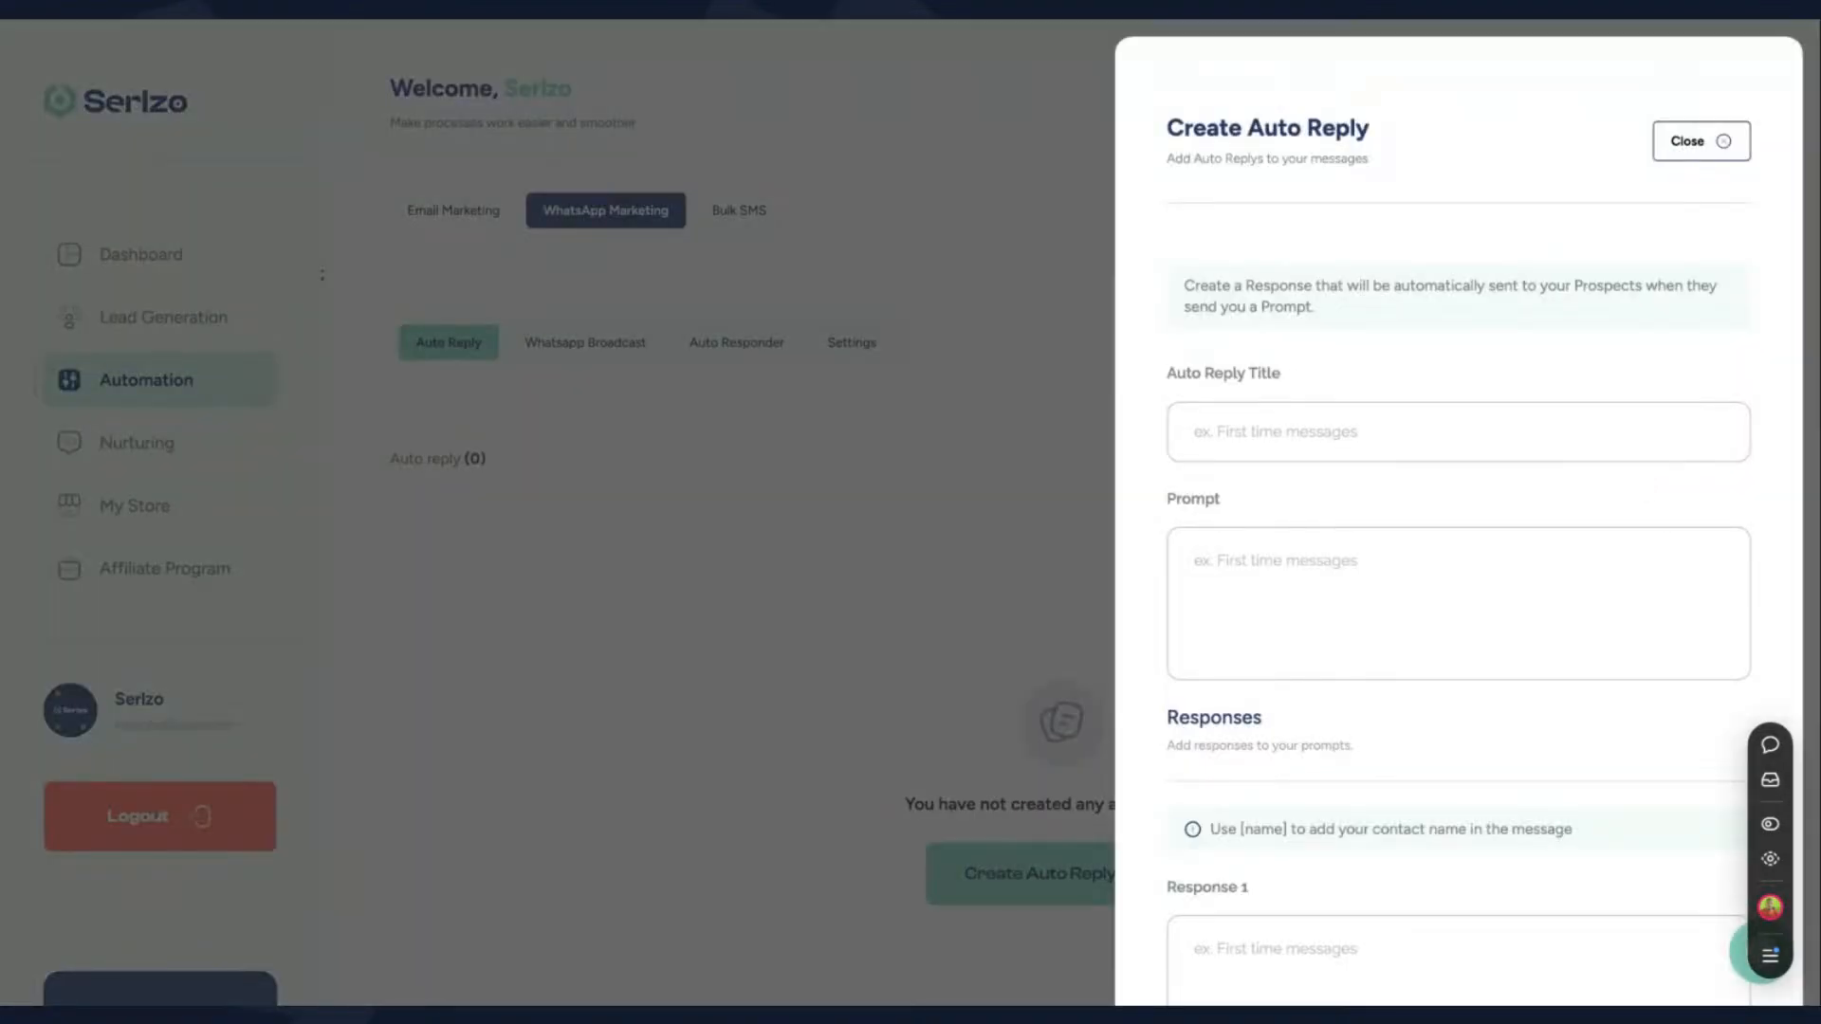
- Title the auto reply "Real Estate Reply" and set its prompt to "Hi I want to enquire about your properties"
{"action": "left_click", "coordinate": [1396, 421]}
{"action": "type", "text": "Real Estate Reply"}
{"action": "left_click", "coordinate": [1390, 572]}
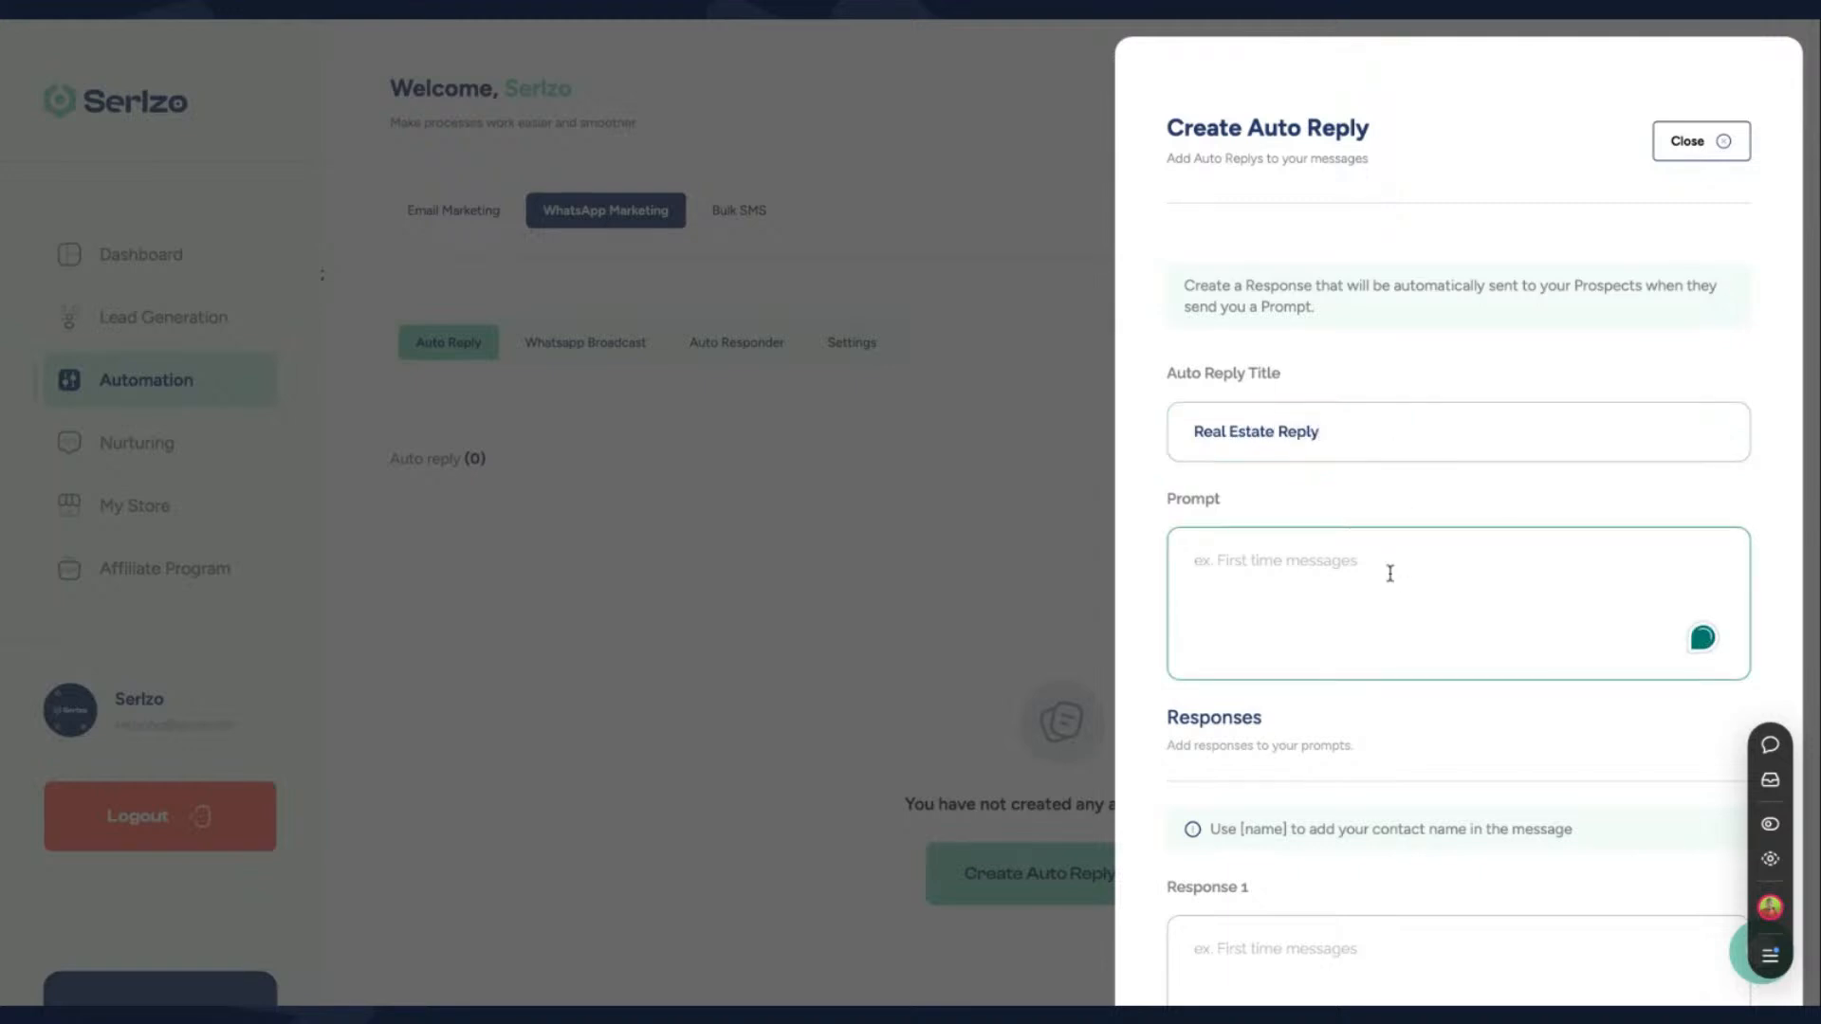
{"action": "key", "text": "ctrl+v"}
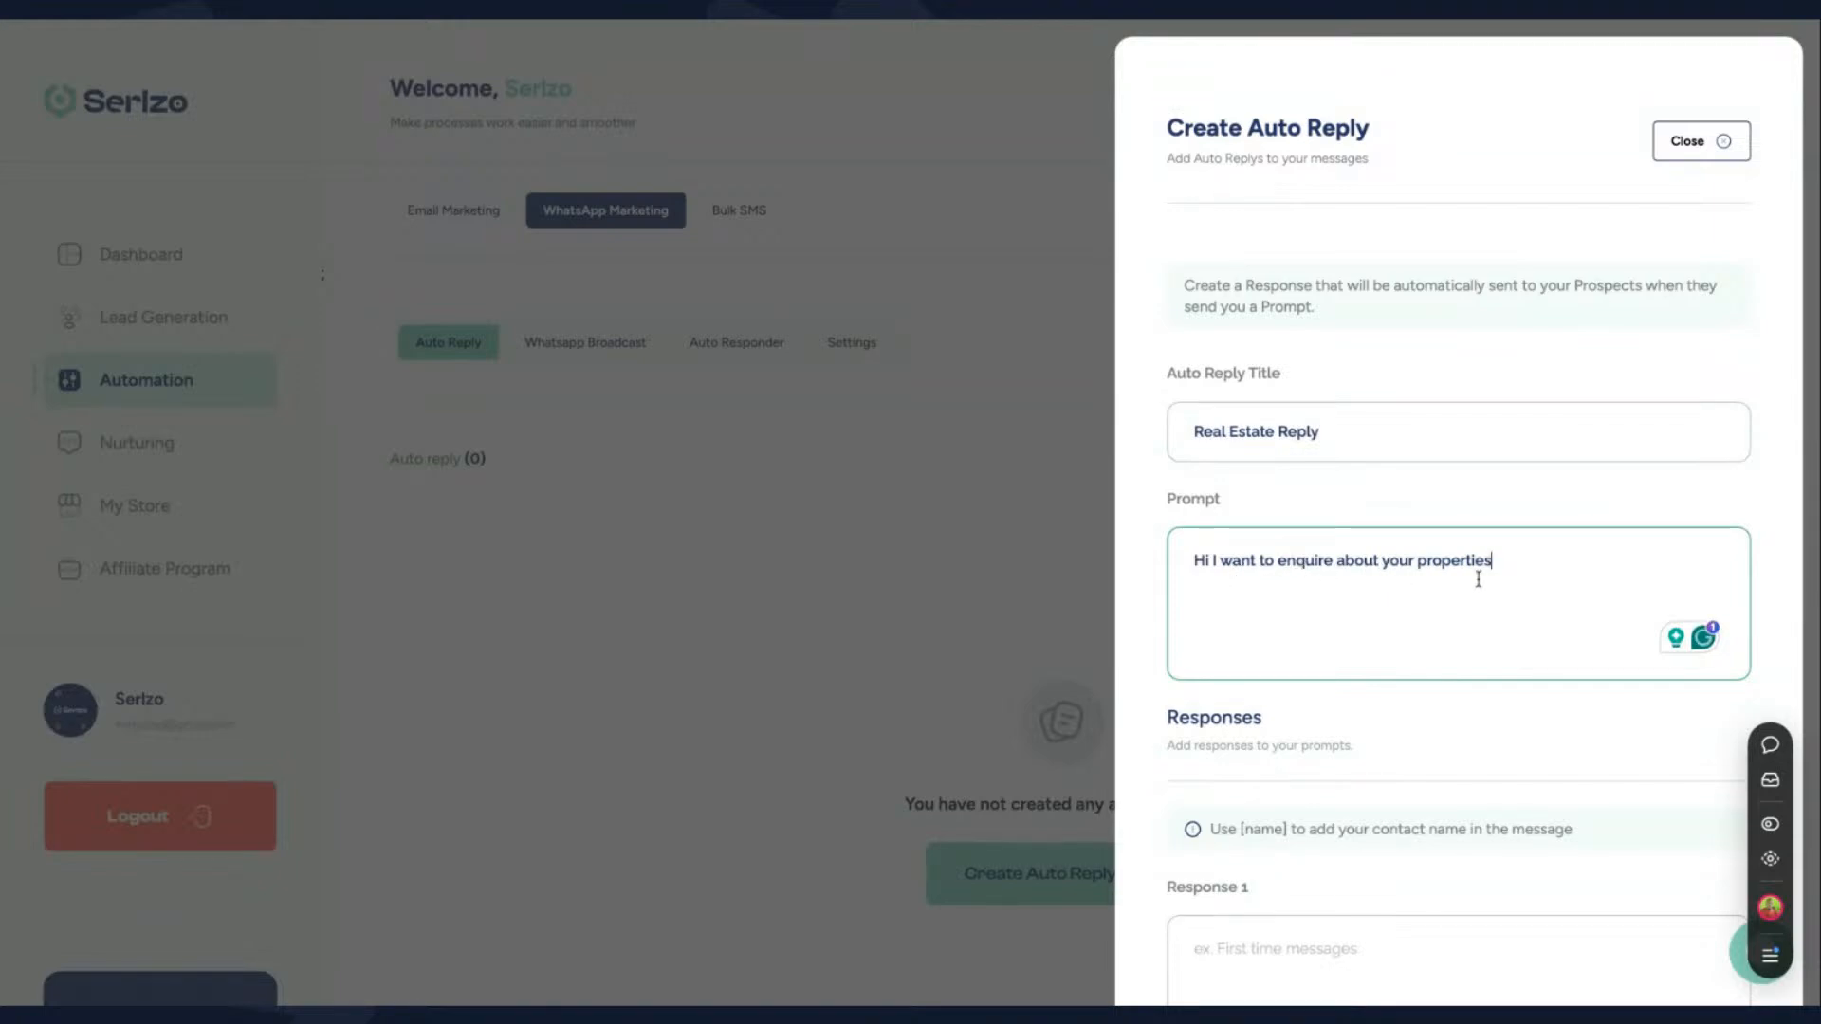
- Enter "Great, our properties are as follows:" as the auto reply's first response
{"action": "scroll", "coordinate": [1300, 760], "scroll_direction": "down", "scroll_amount": 3}
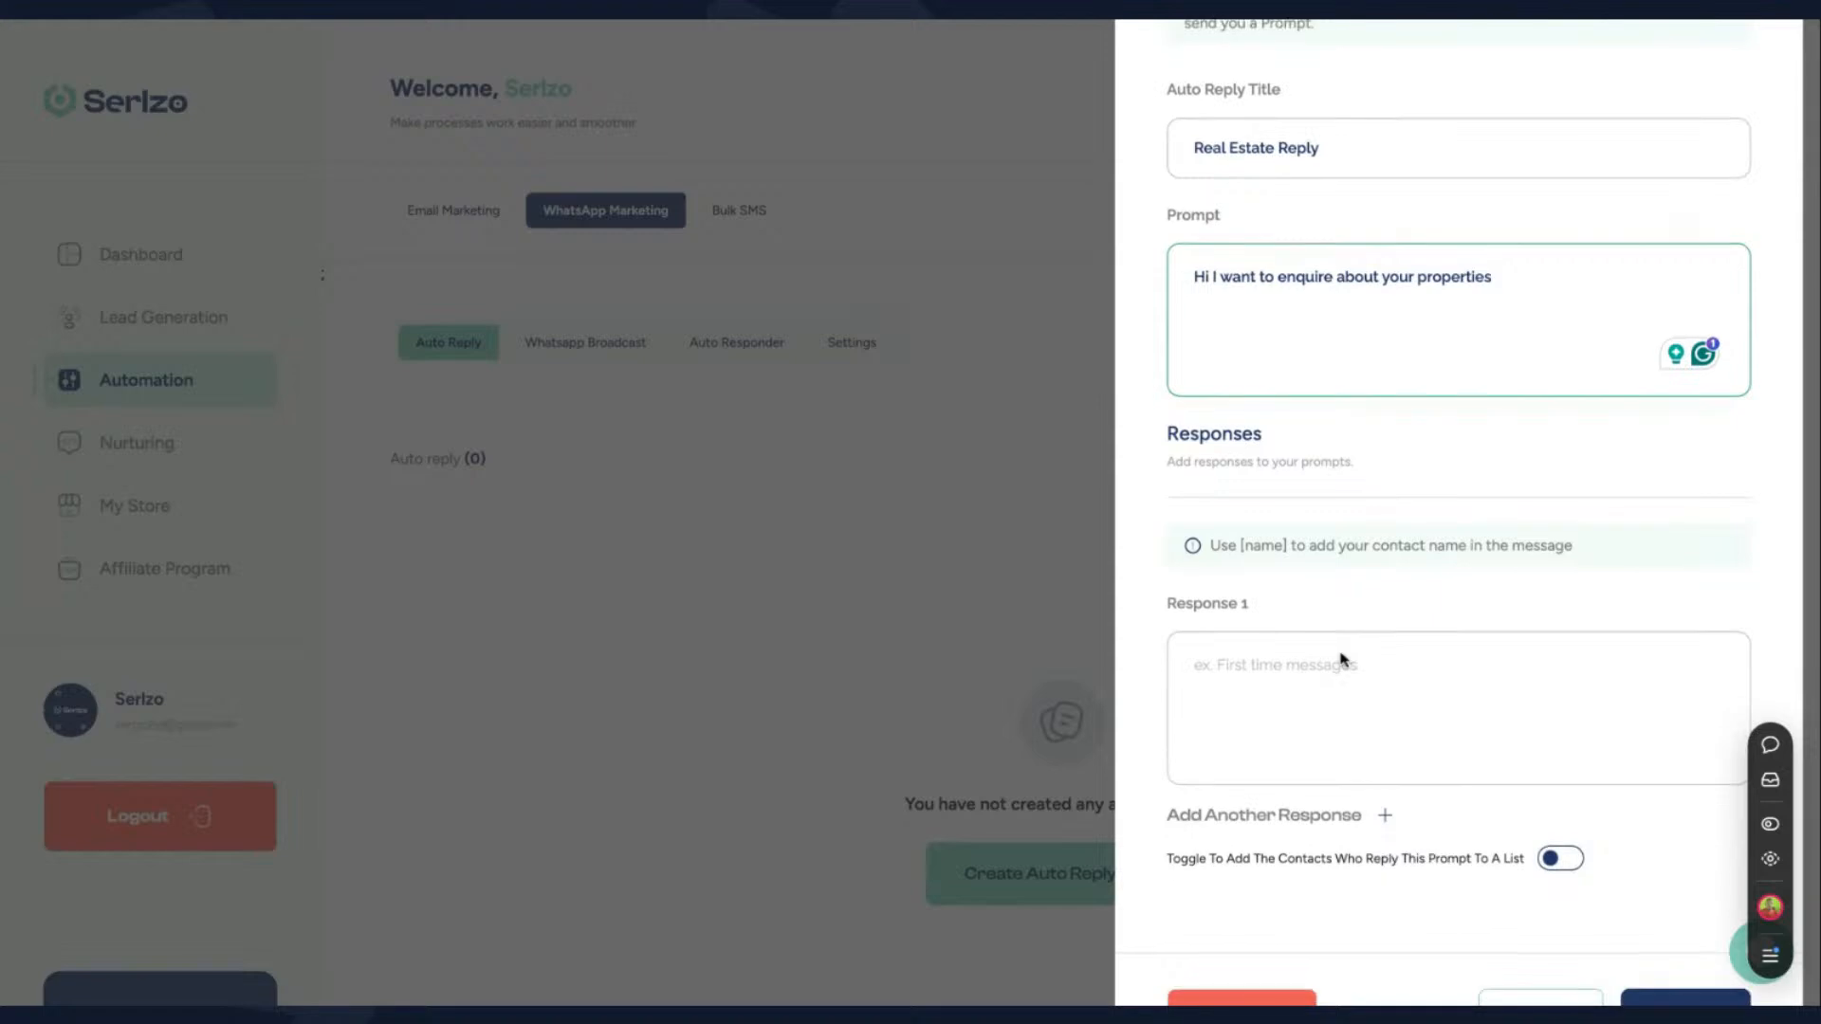
{"action": "scroll", "coordinate": [1341, 658], "scroll_direction": "down", "scroll_amount": 1}
{"action": "left_click", "coordinate": [1322, 572]}
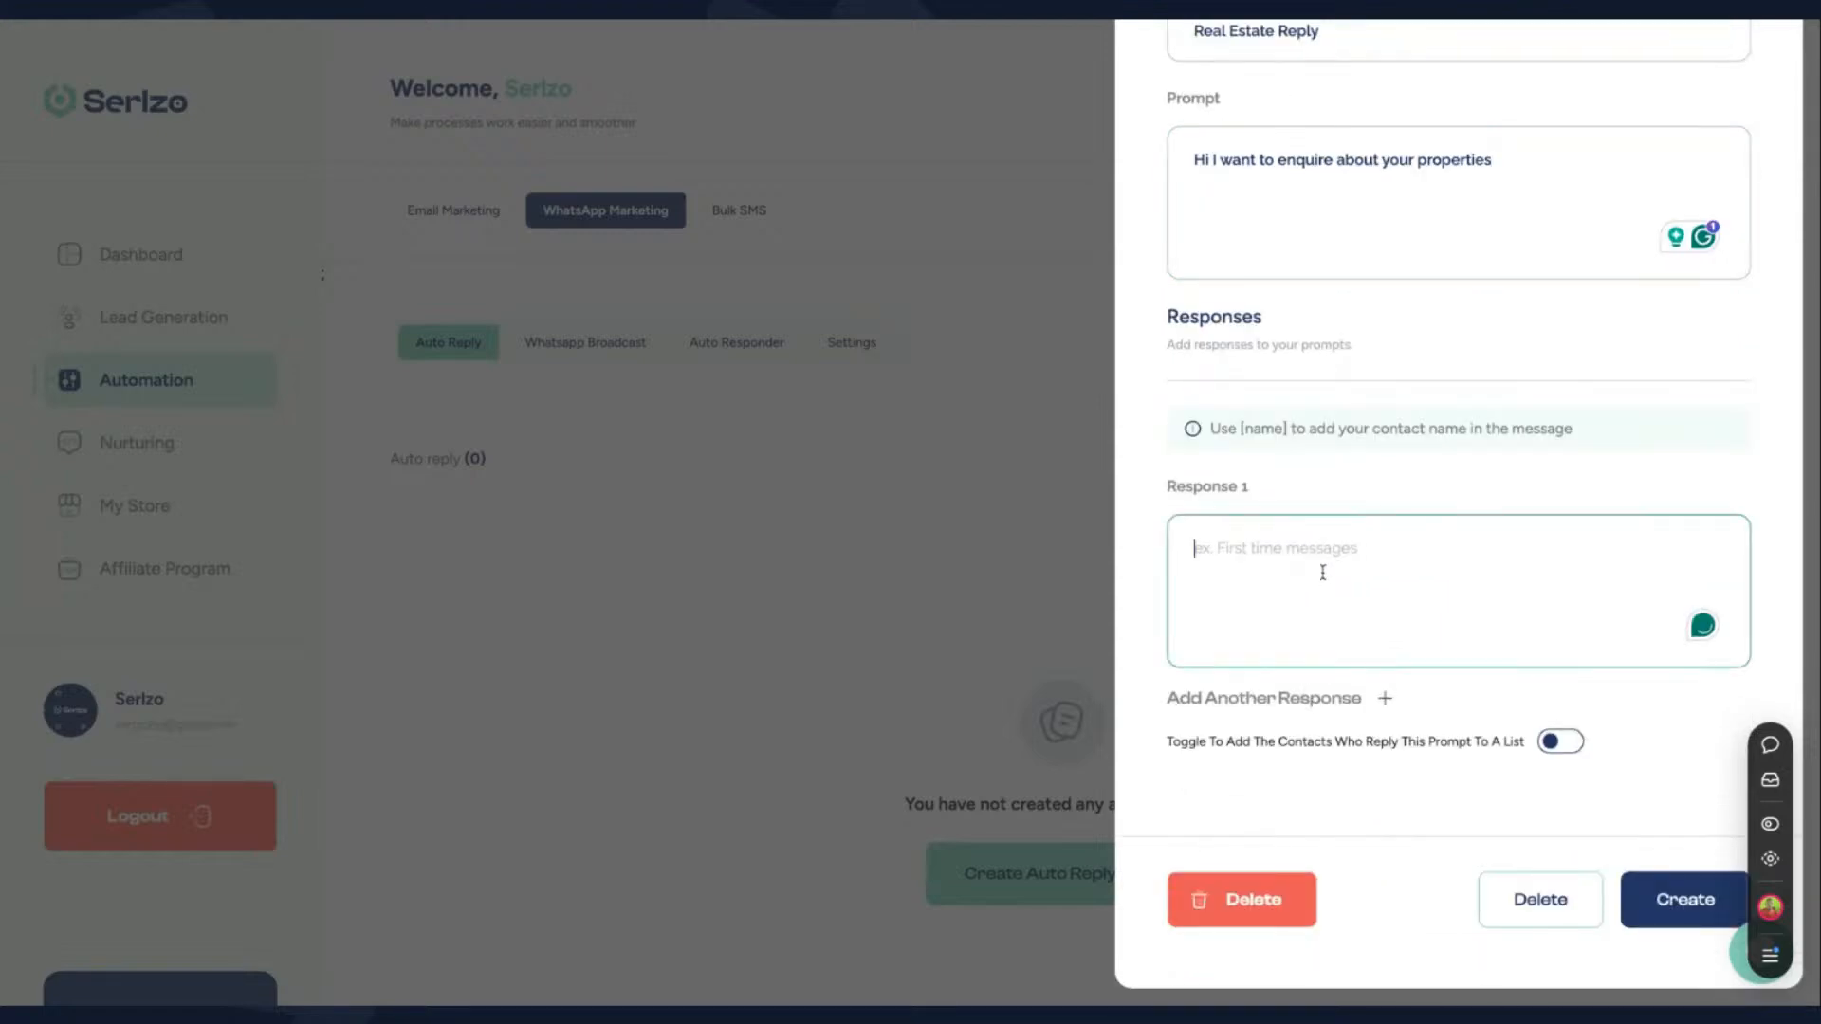
{"action": "type", "text": "Grea"}
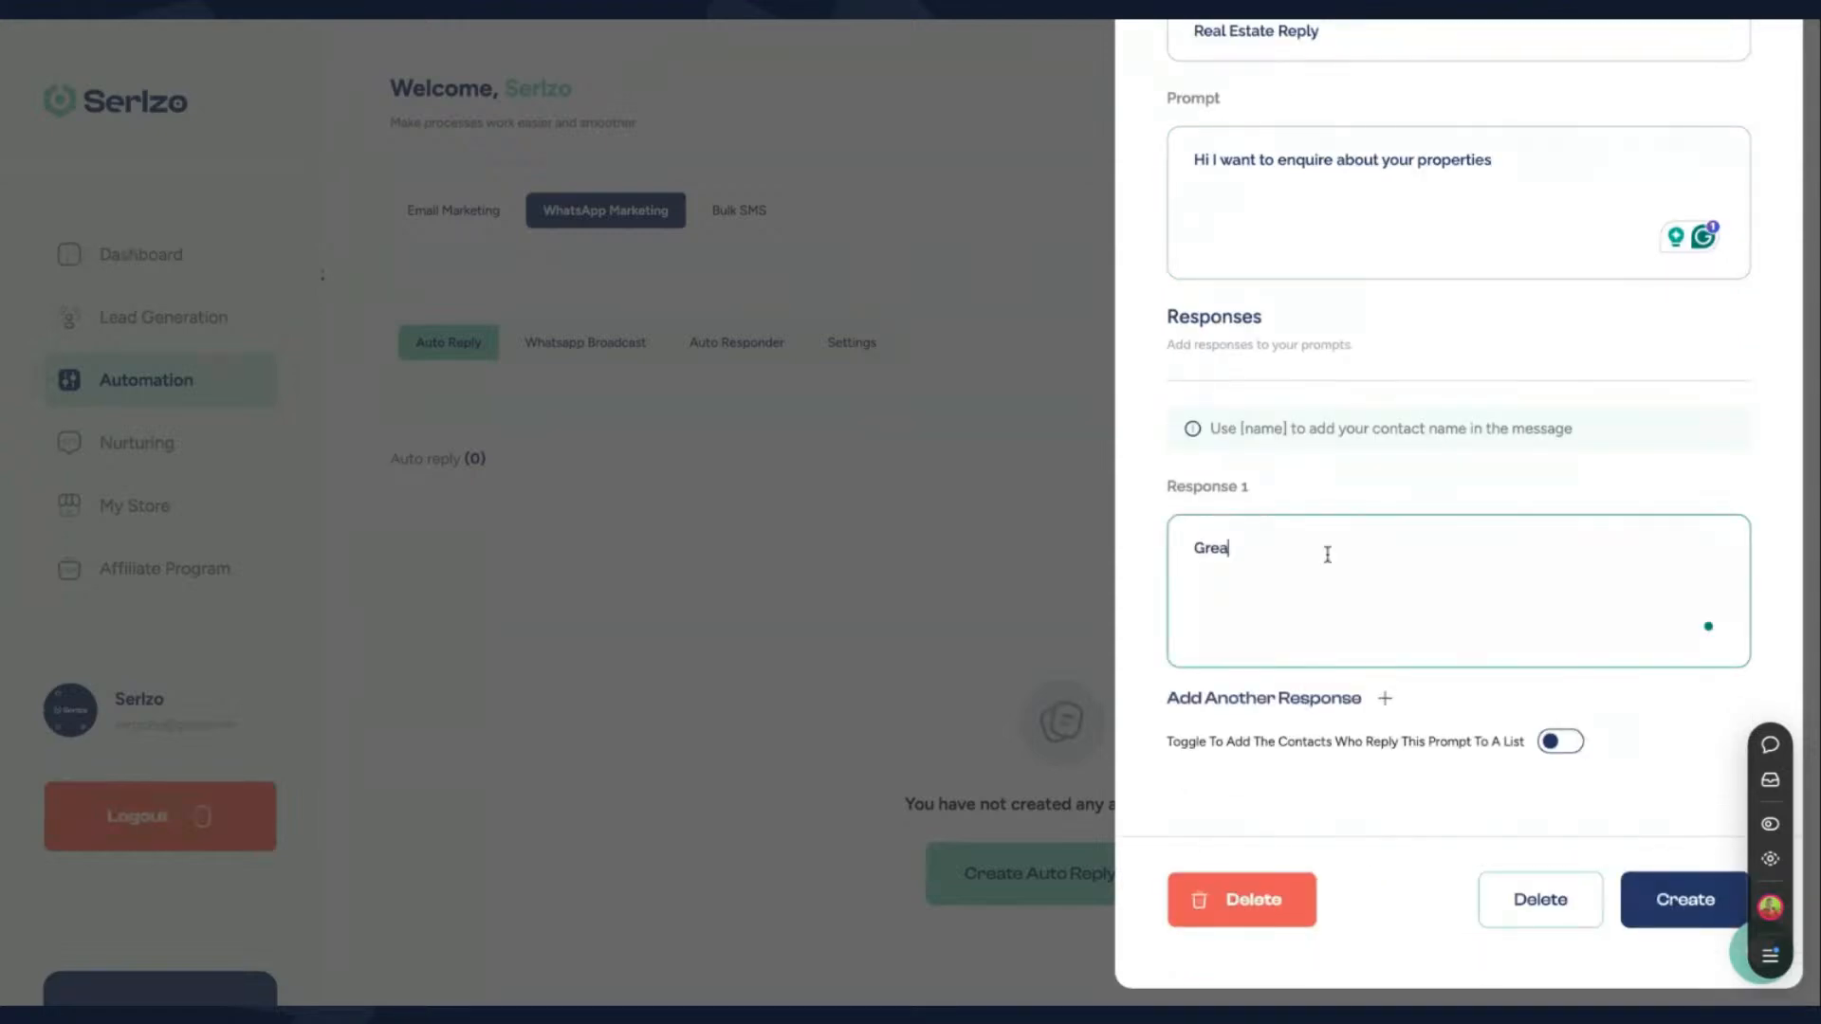
{"action": "type", "text": "t, our properties are as follows:"}
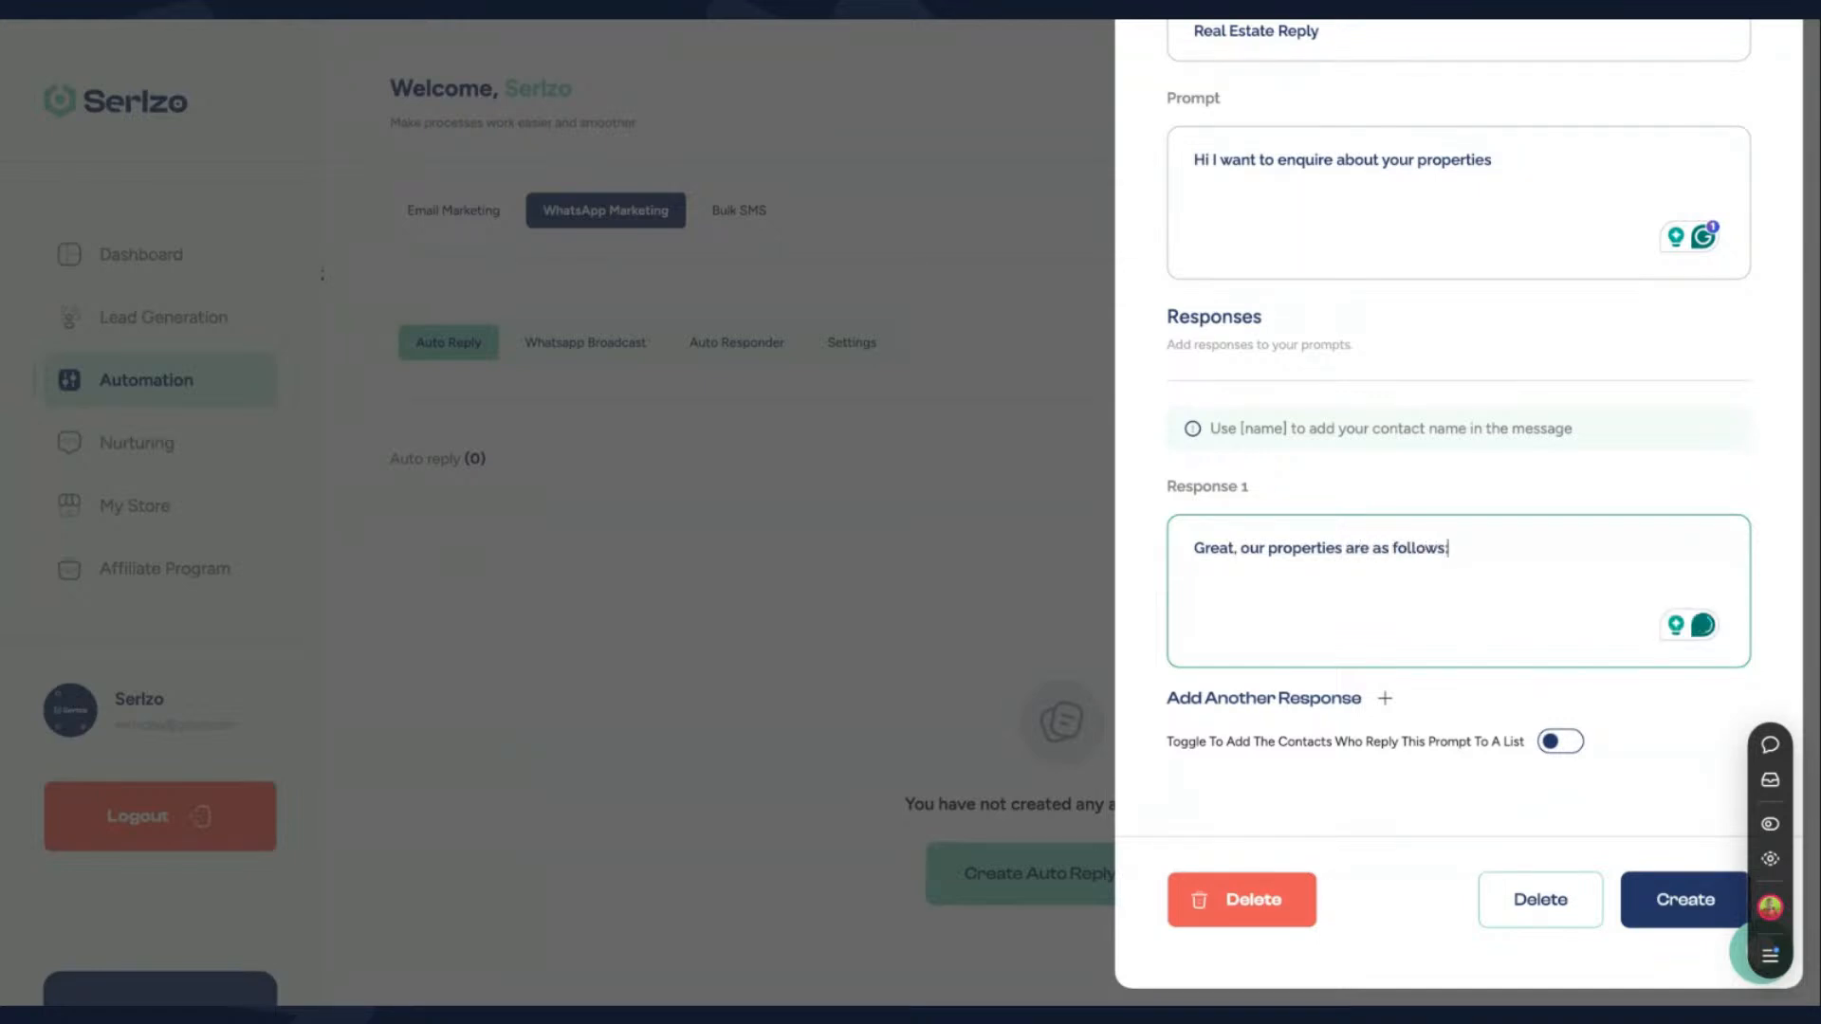
- Insert the [name] placeholder after "Great" in the first response and point out the placeholder hint, keeping the reply form open
{"action": "left_click", "coordinate": [1232, 548]}
{"action": "type", "text": "[name]"}
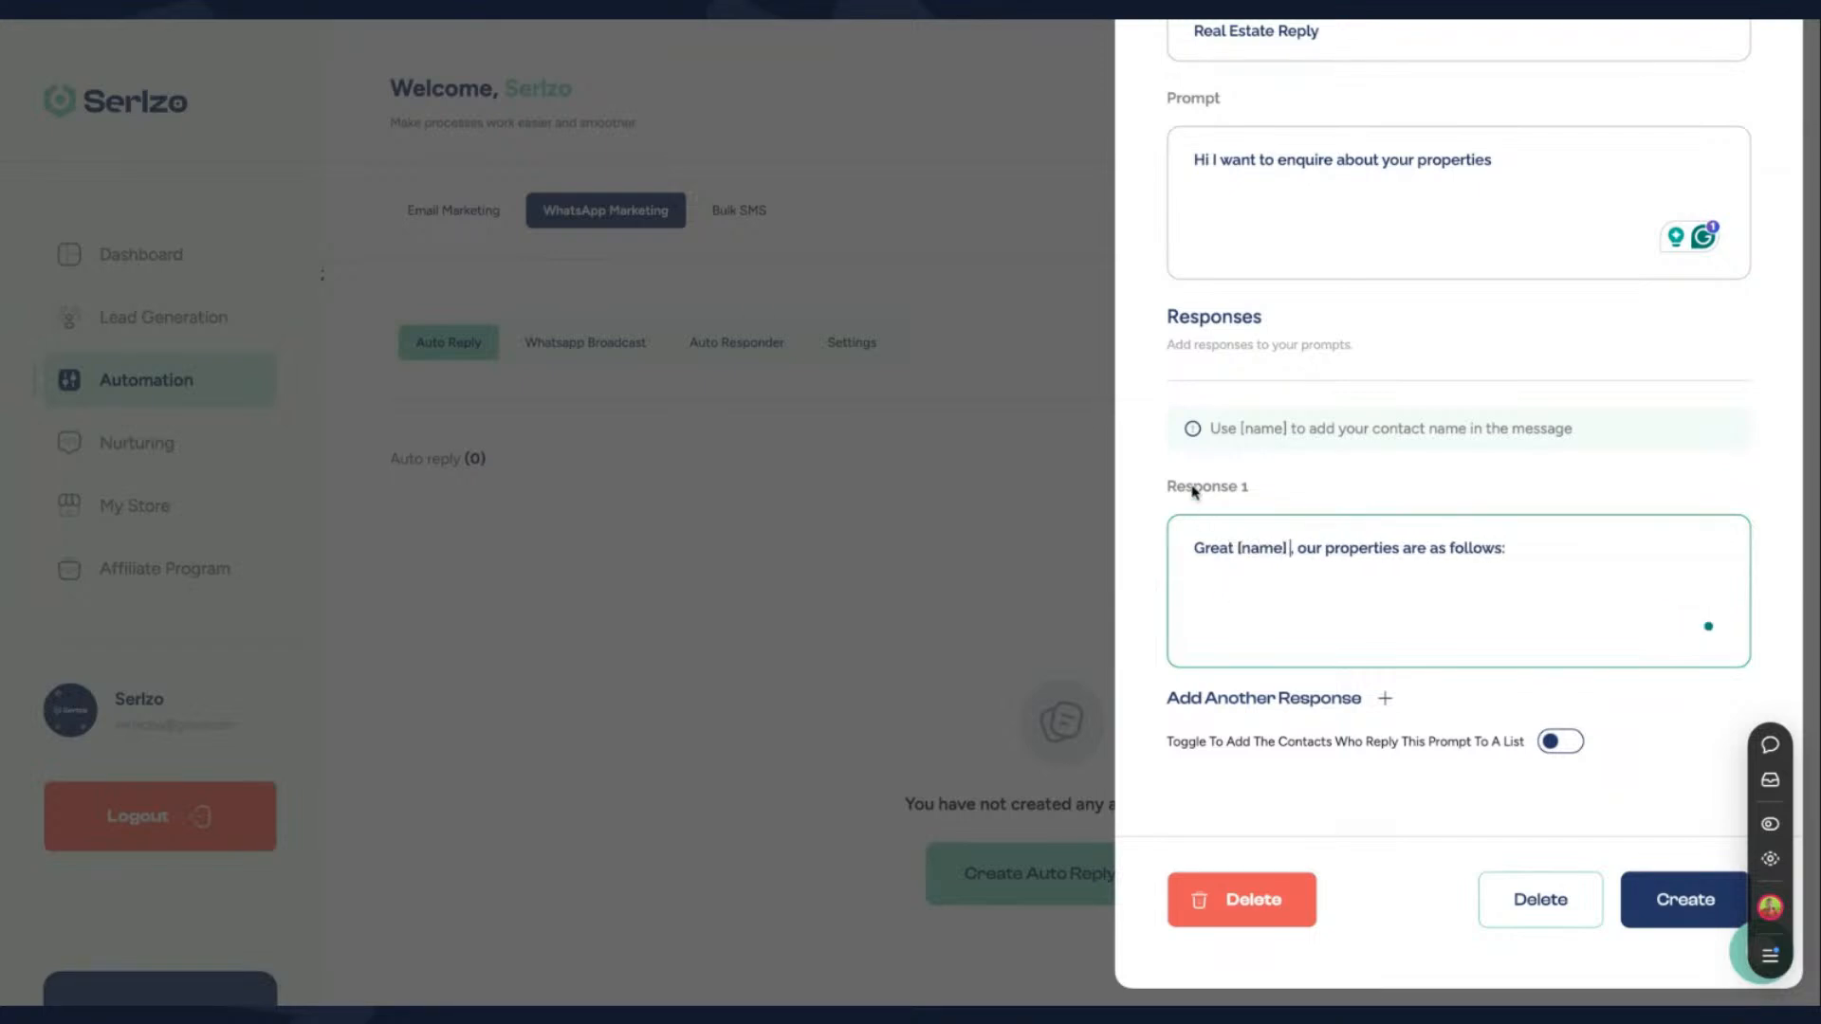
{"action": "left_click", "coordinate": [1276, 429]}
{"action": "left_click_drag", "start_coordinate": [1210, 429], "coordinate": [1538, 432]}
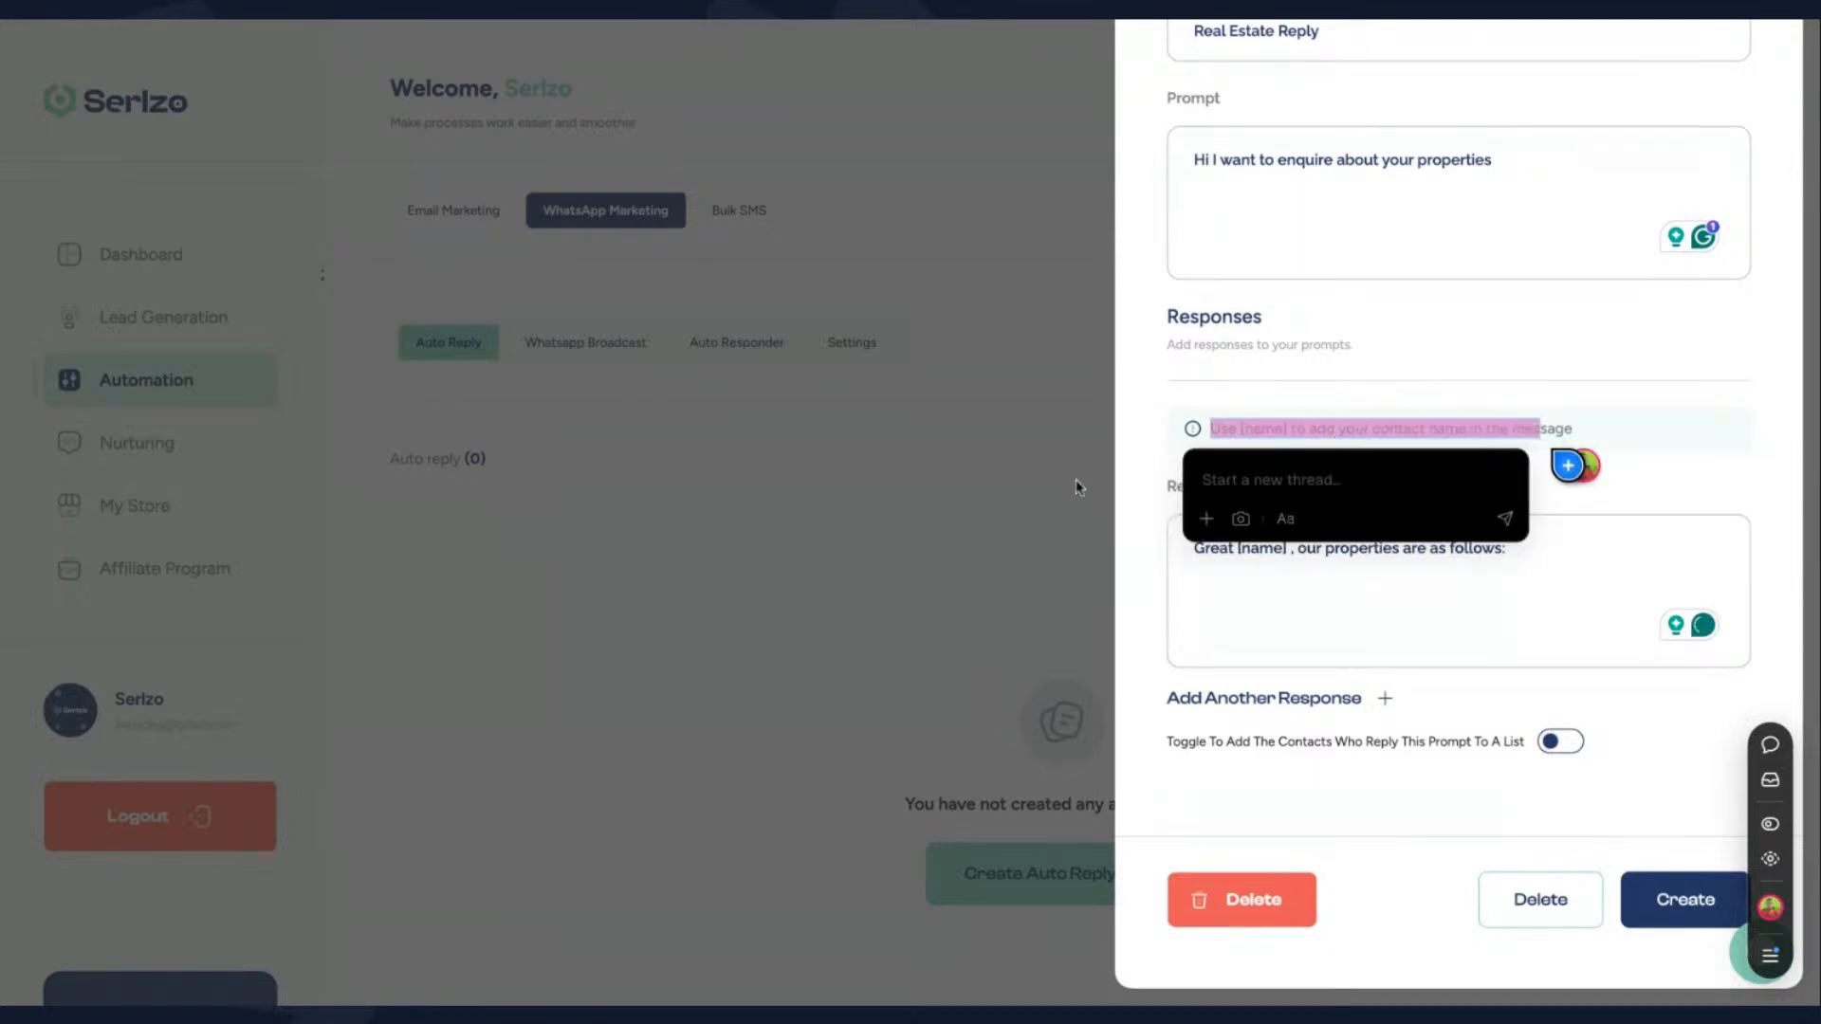
{"action": "left_click", "coordinate": [979, 536]}
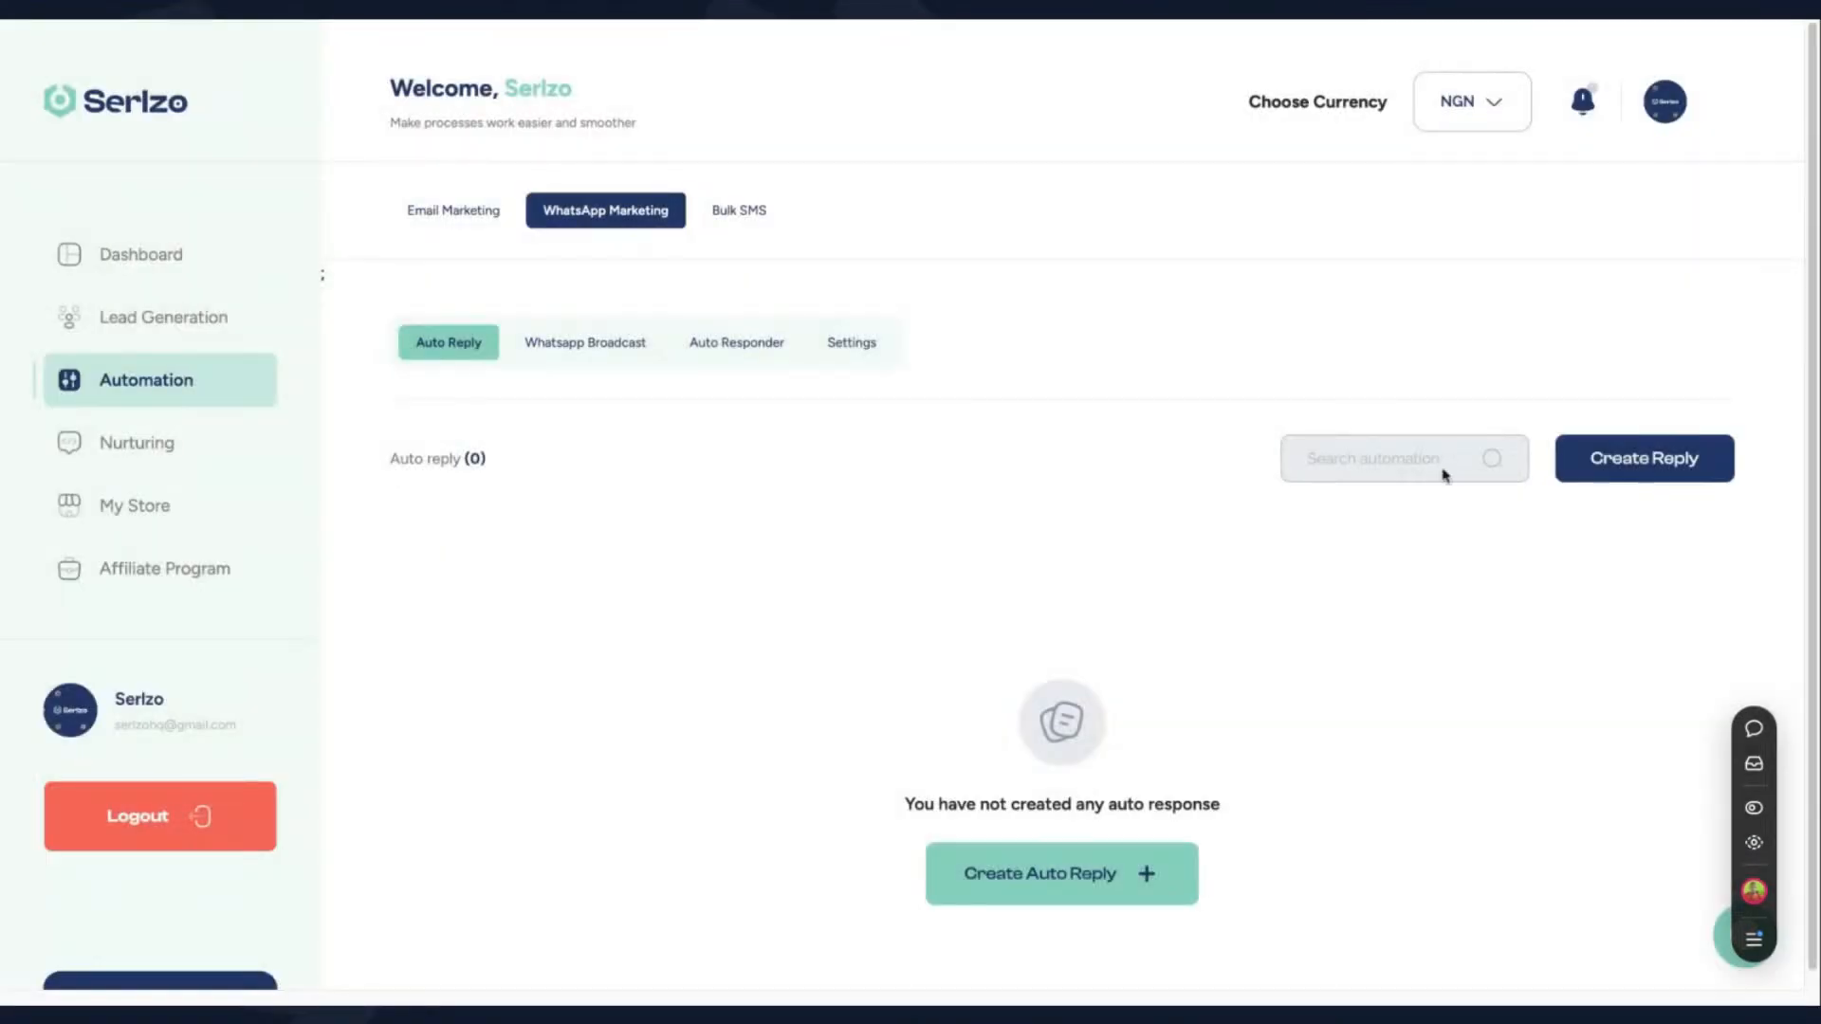
{"action": "left_click", "coordinate": [1585, 476]}
{"action": "scroll", "coordinate": [1375, 711], "scroll_direction": "down", "scroll_amount": 3}
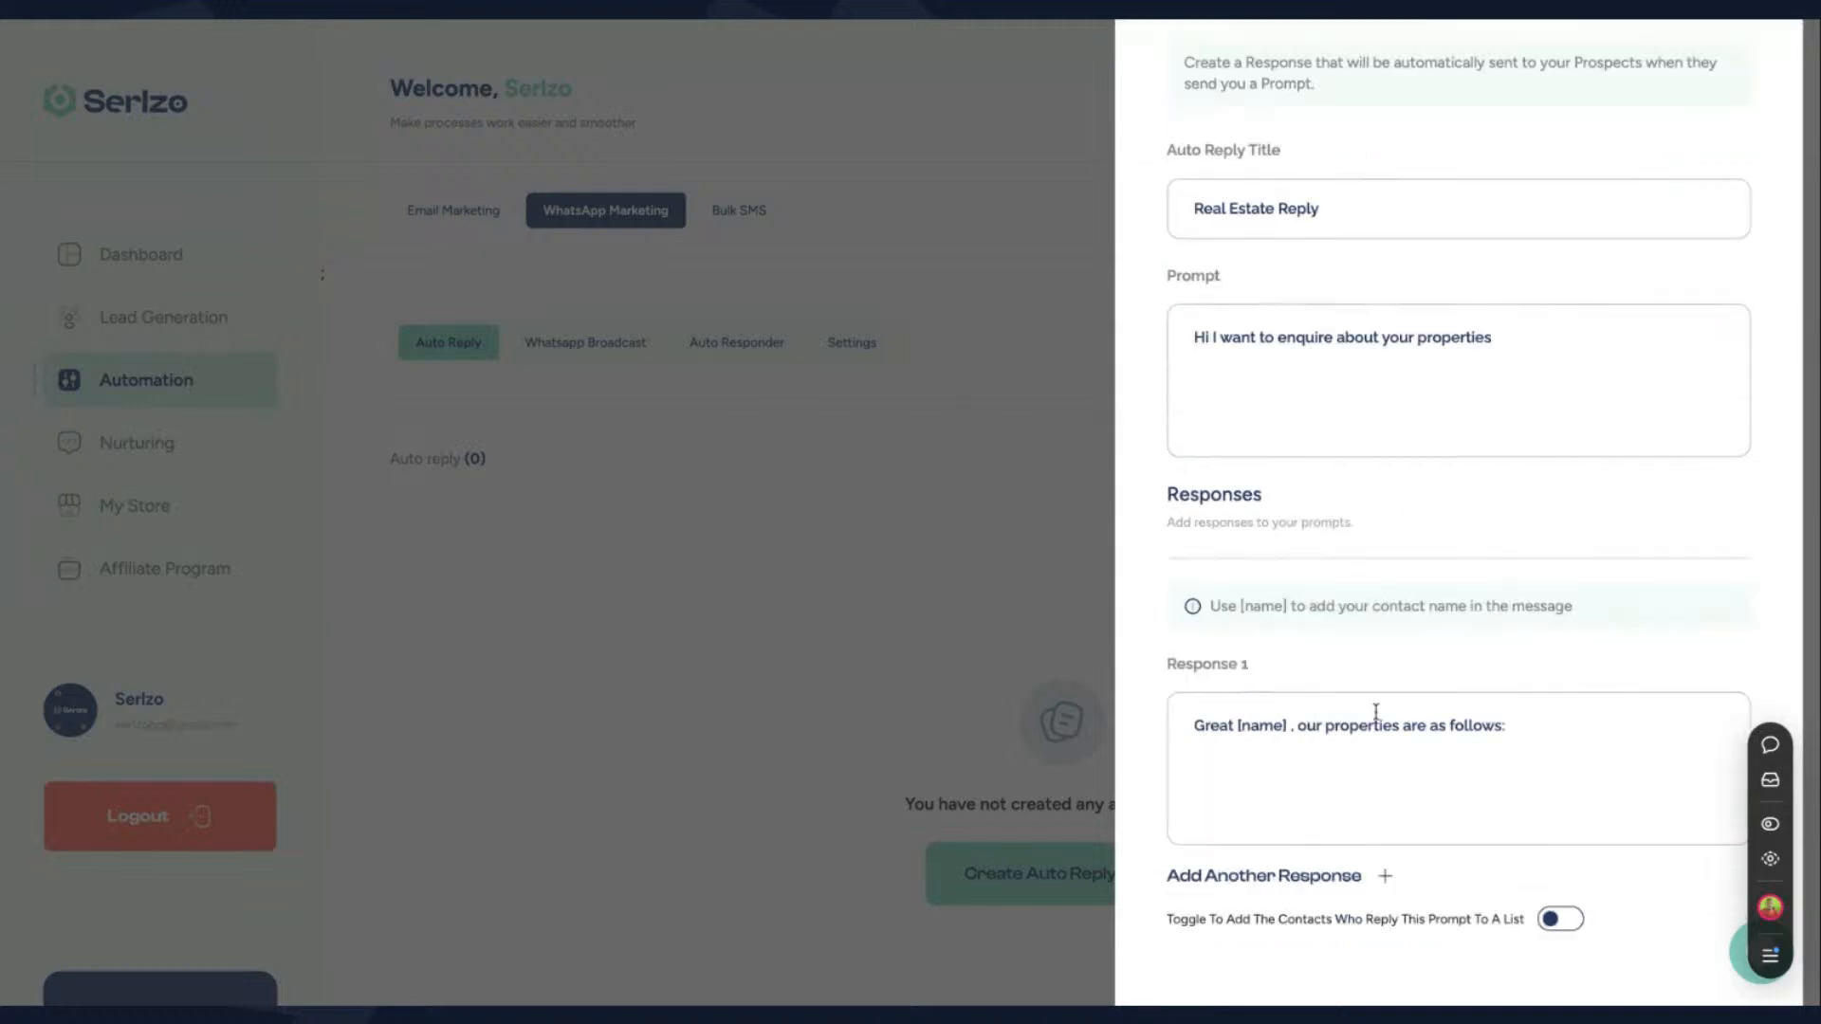
- Replace "our properties are as follows:" in the first response with "Welcome message"
{"action": "left_click", "coordinate": [1506, 635]}
{"action": "left_click_drag", "start_coordinate": [1506, 635], "coordinate": [1300, 638]}
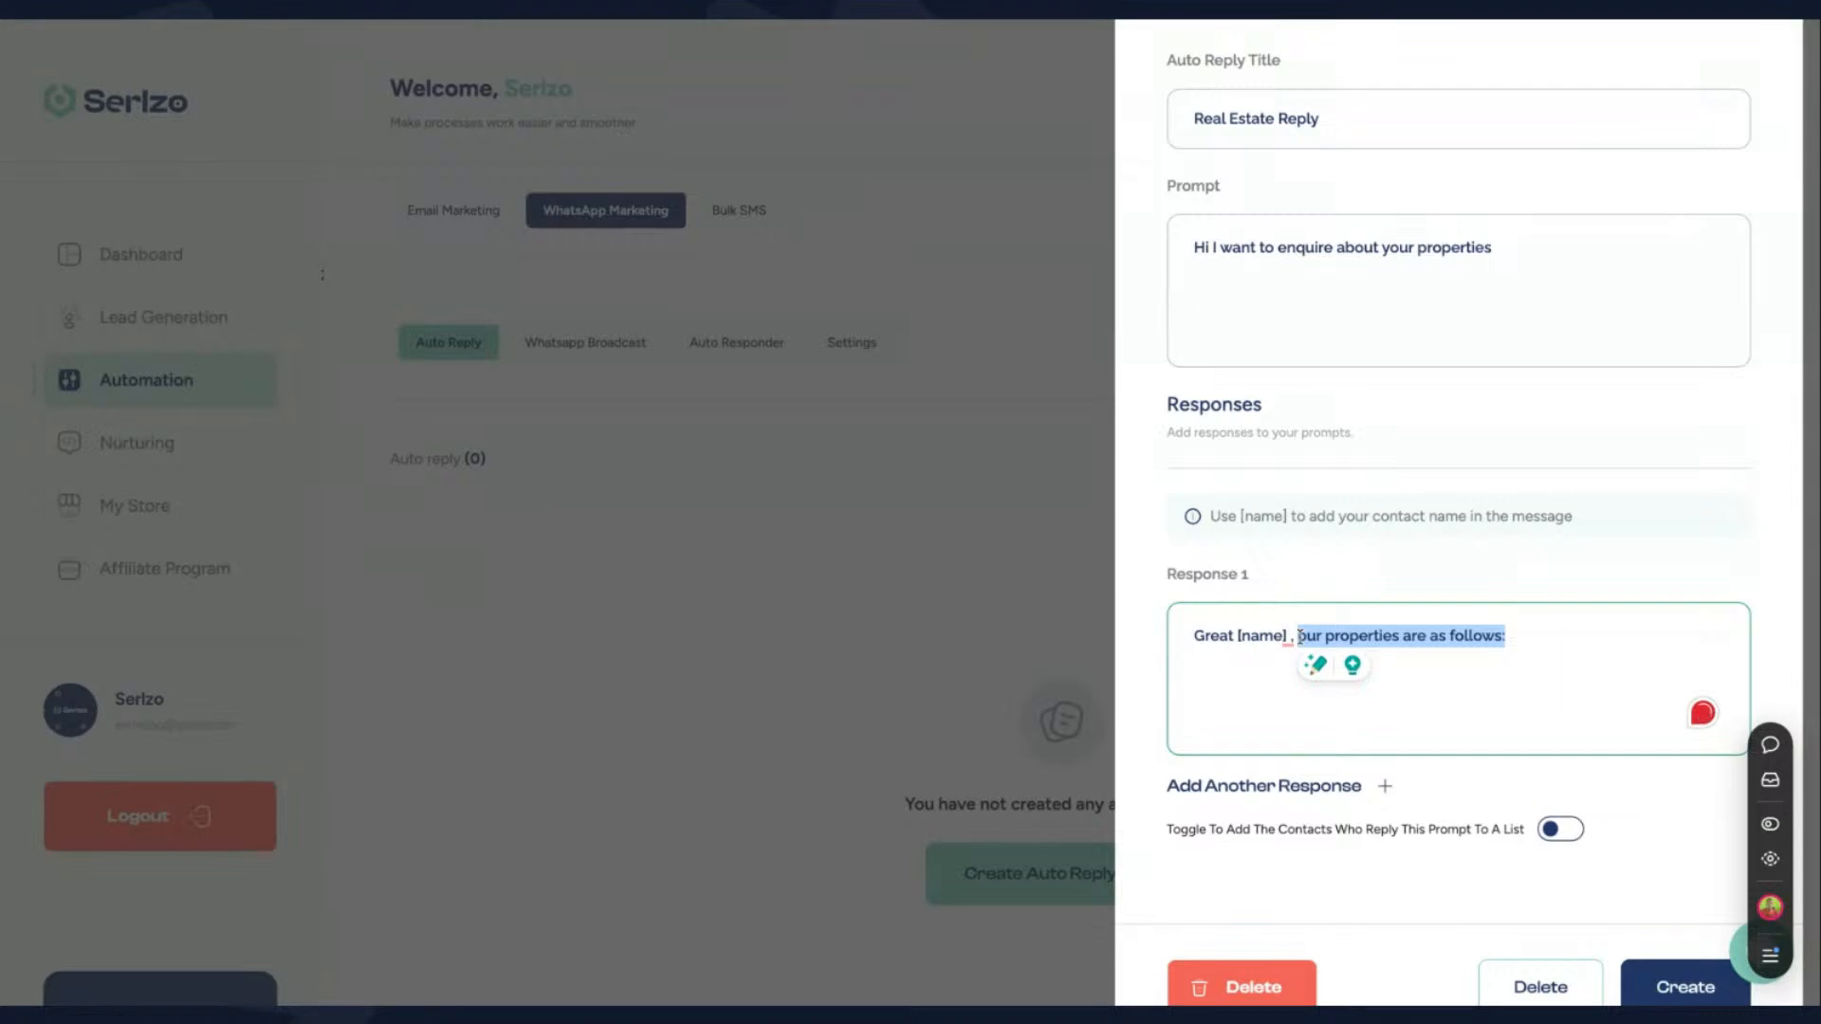
{"action": "type", "text": "Welcome message"}
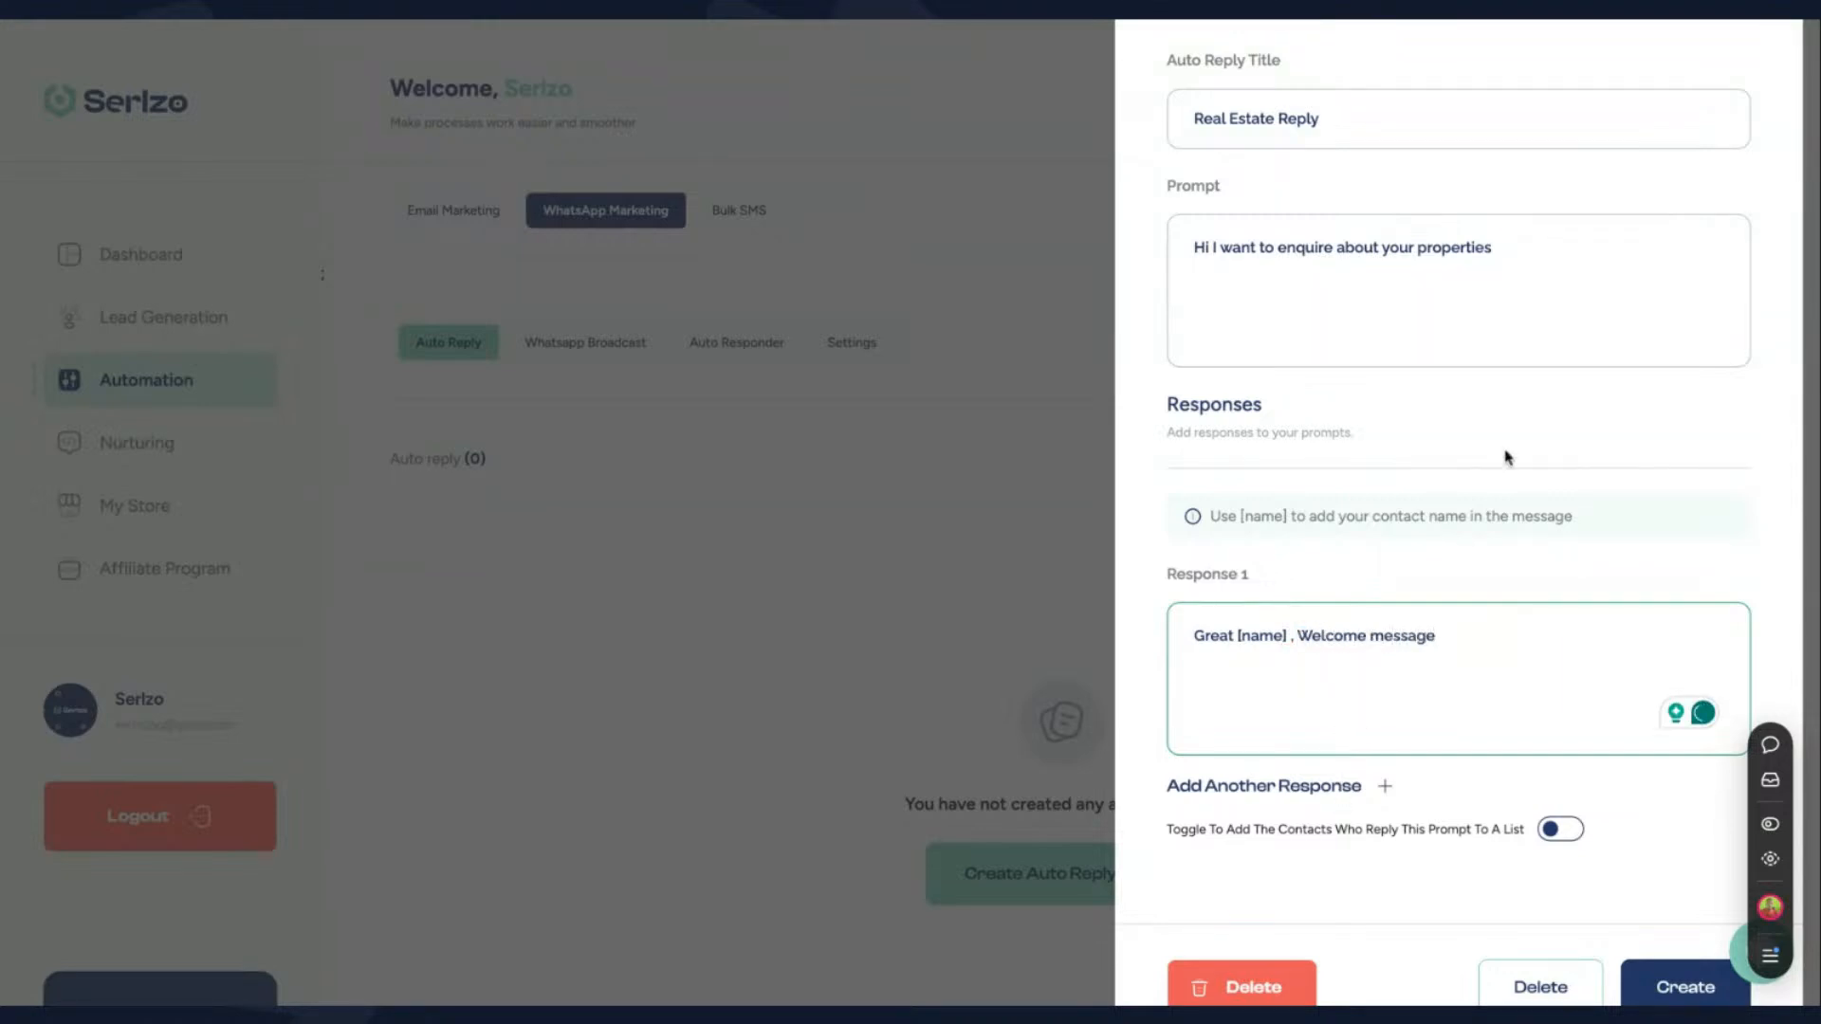
- Enable adding contacts who reply to this prompt to a list and choose "Demo list" as the recipient list
{"action": "scroll", "coordinate": [1508, 457], "scroll_direction": "down", "scroll_amount": 2}
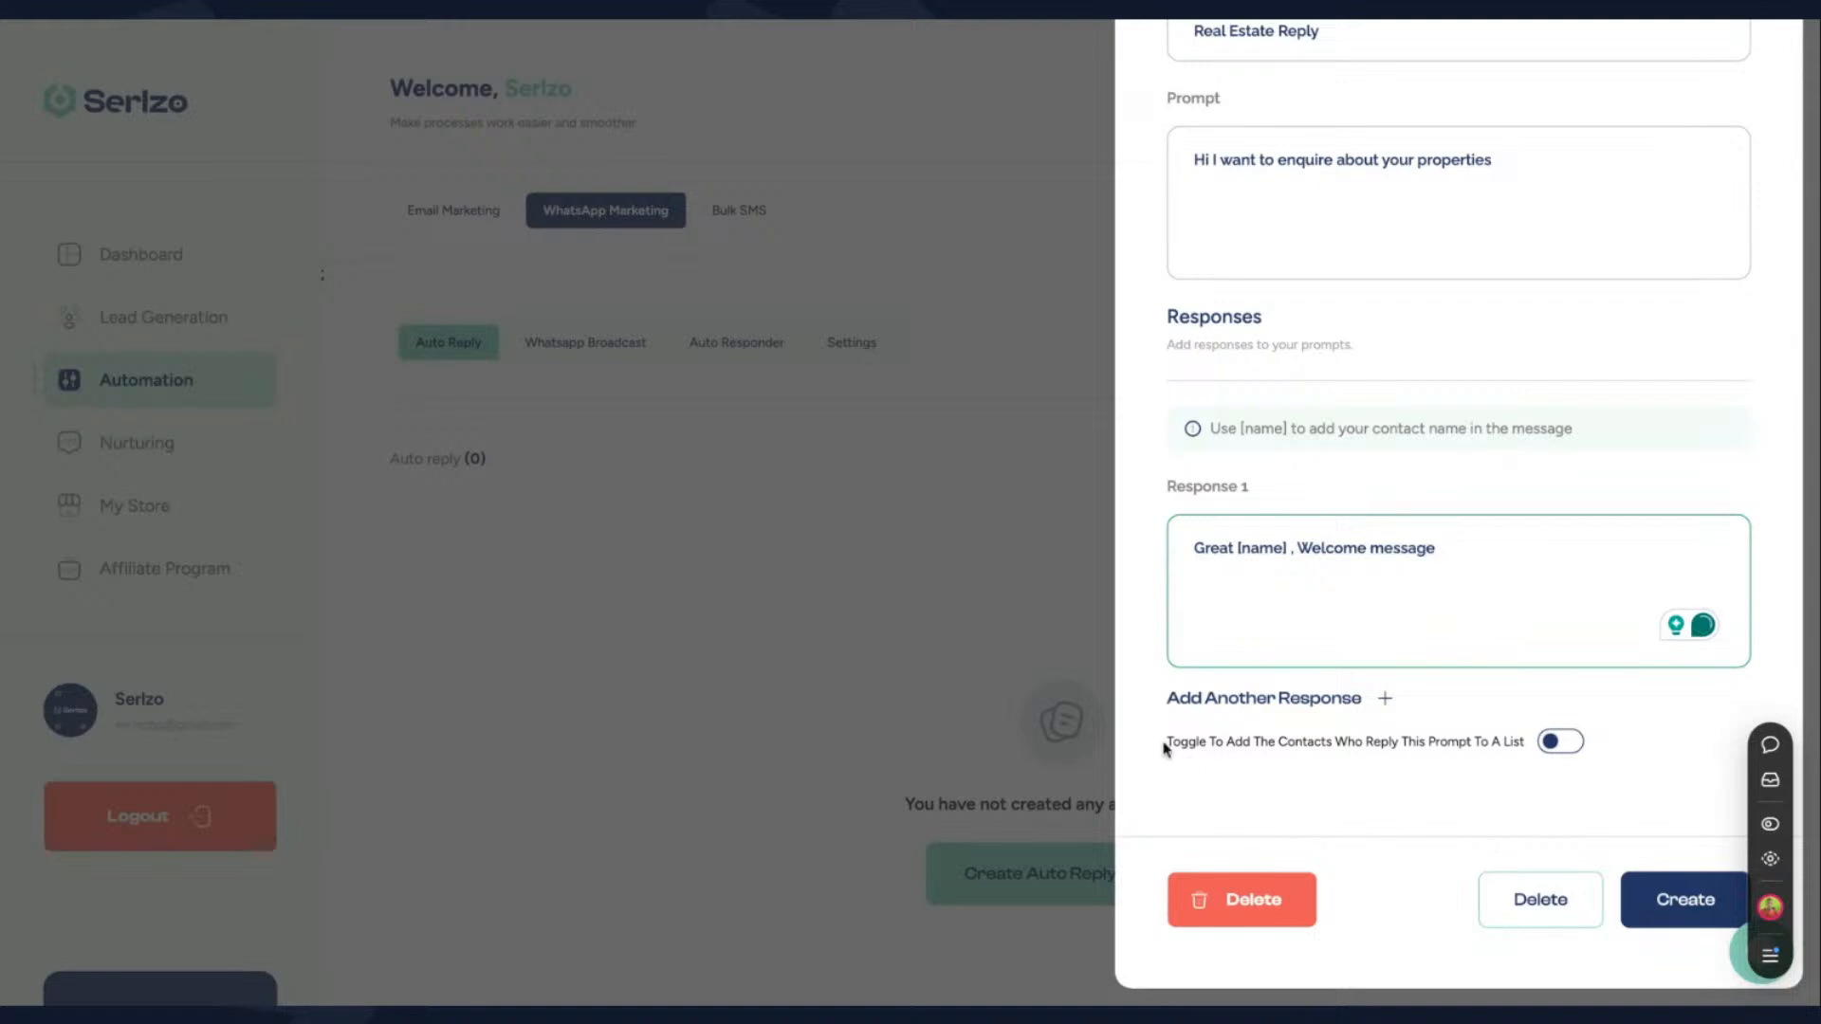
{"action": "left_click_drag", "start_coordinate": [1170, 743], "coordinate": [1277, 740]}
{"action": "left_click", "coordinate": [1482, 737]}
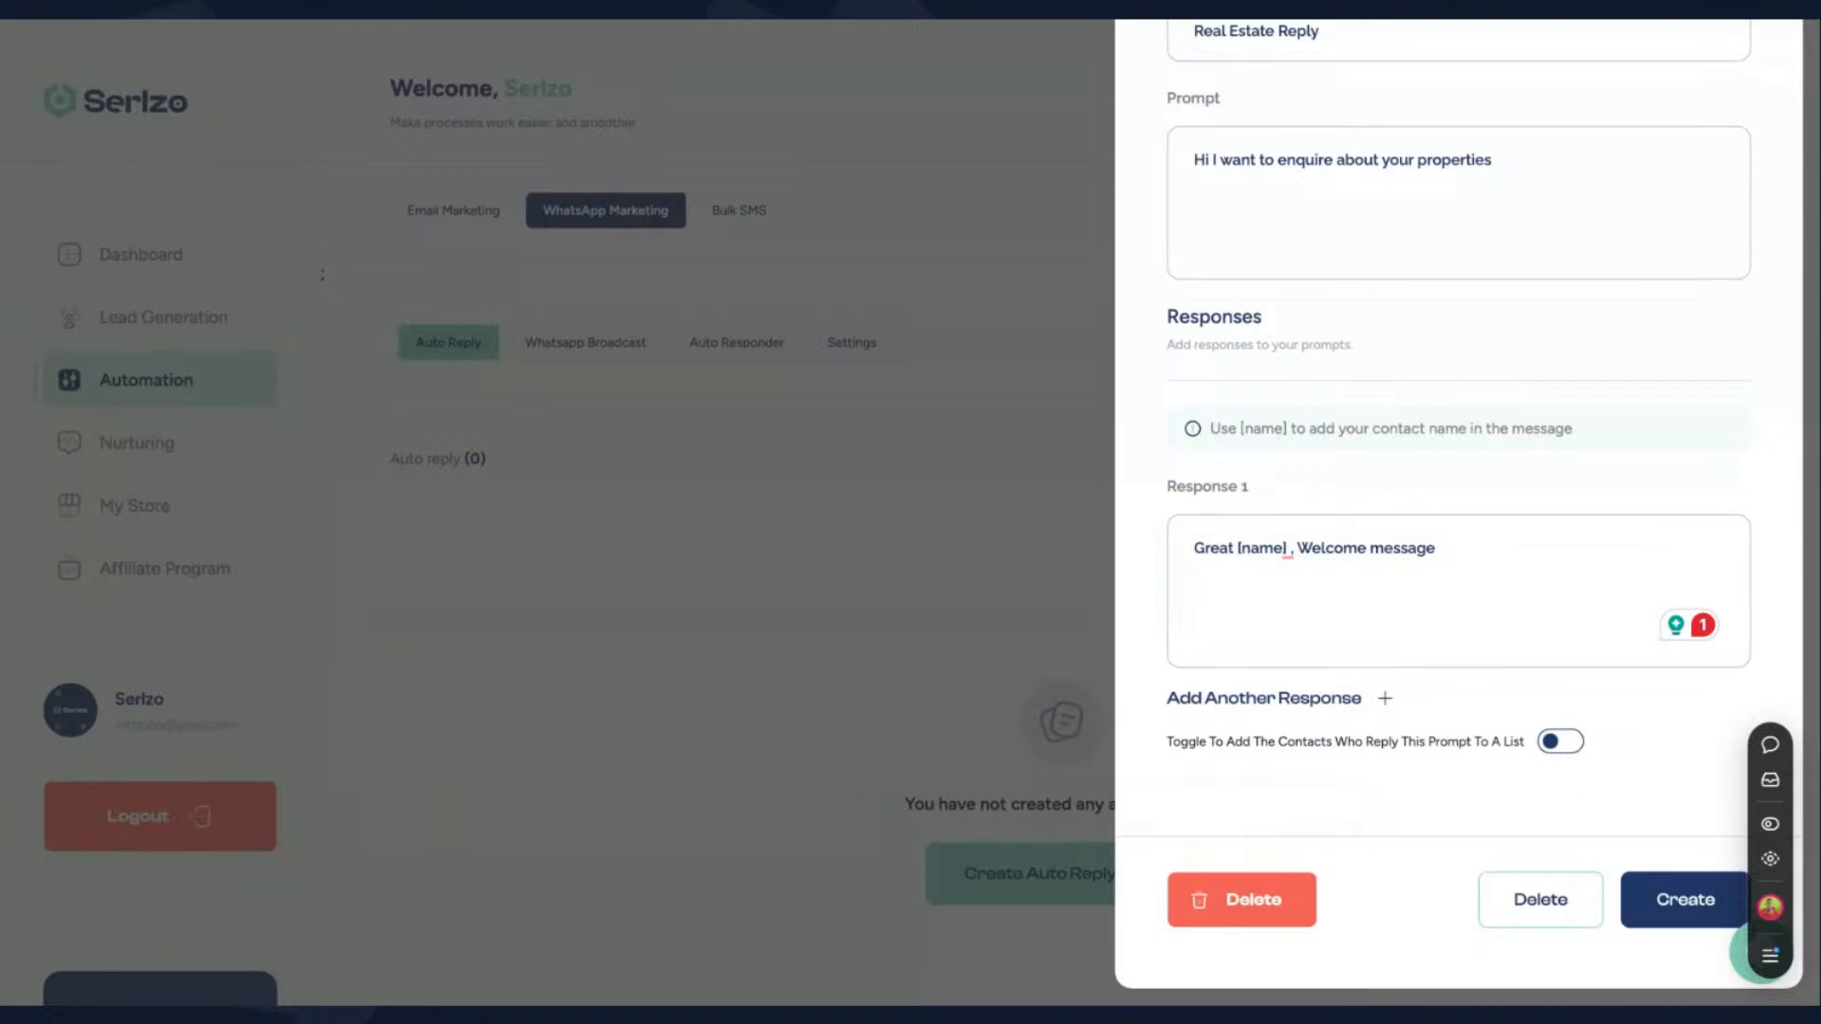
{"action": "left_click", "coordinate": [1560, 742]}
{"action": "scroll", "coordinate": [1373, 762], "scroll_direction": "down", "scroll_amount": 1}
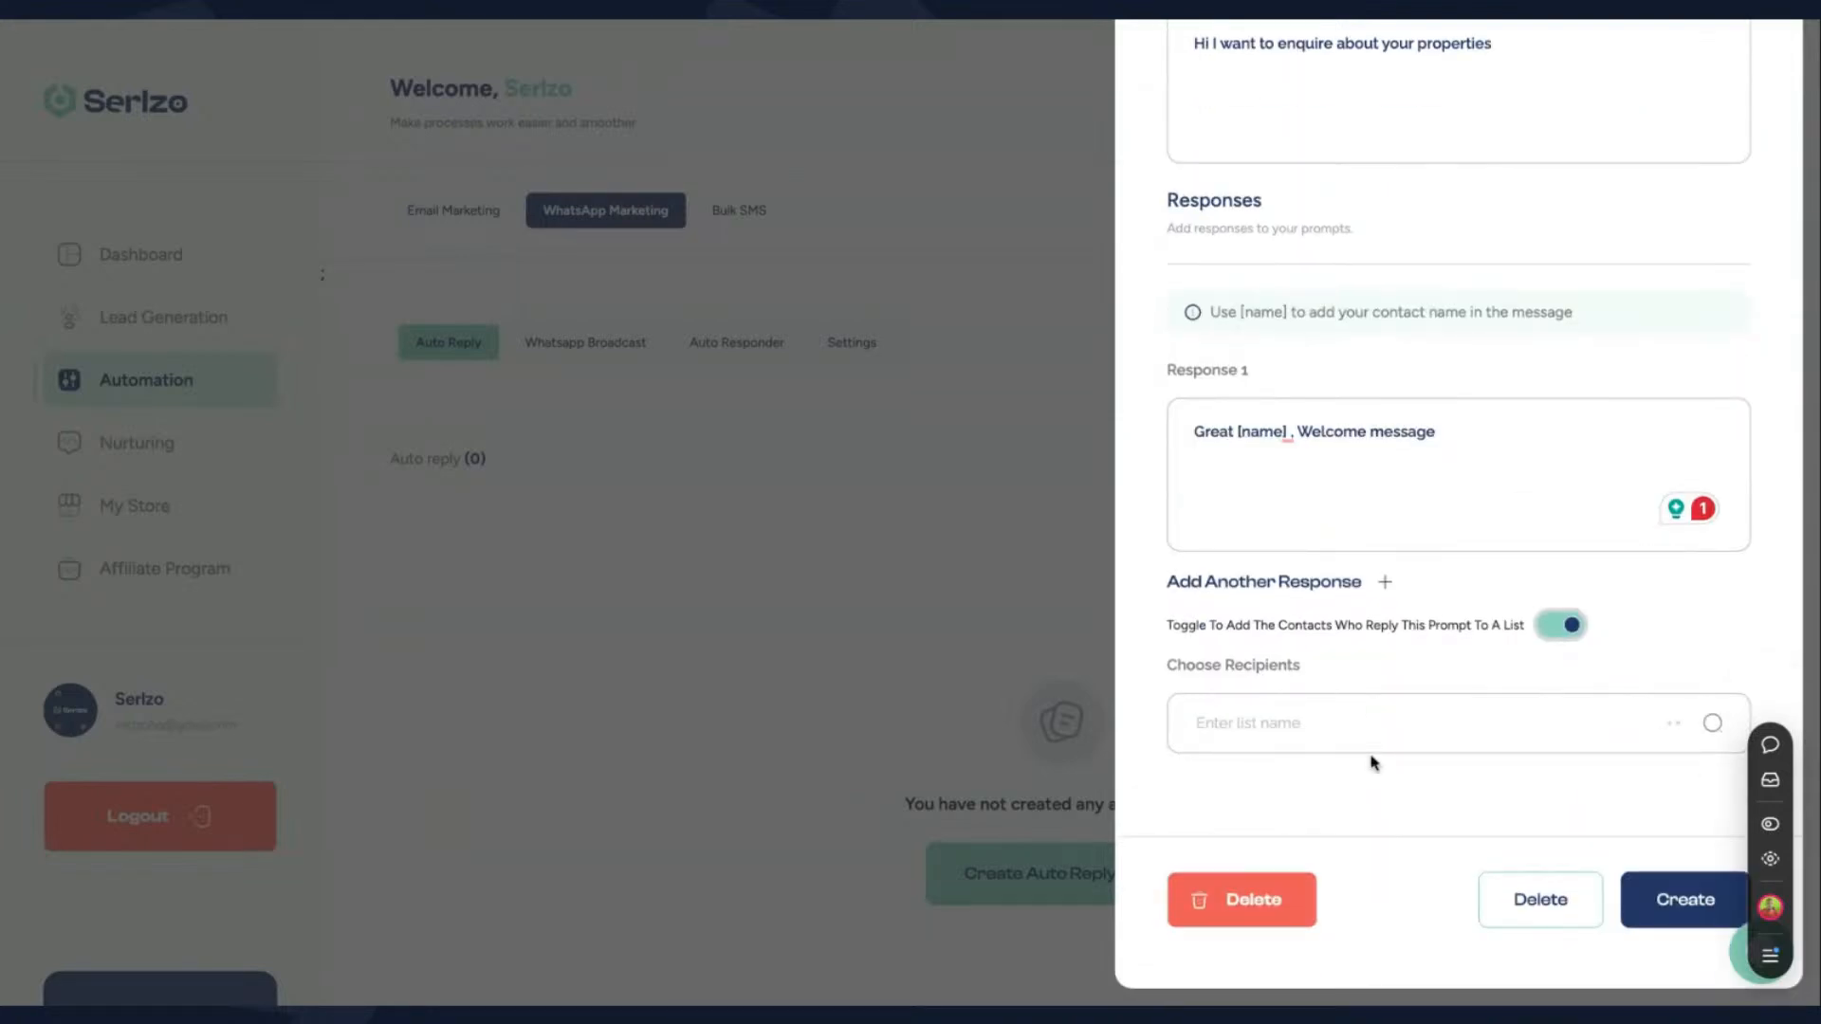
{"action": "left_click", "coordinate": [1345, 726]}
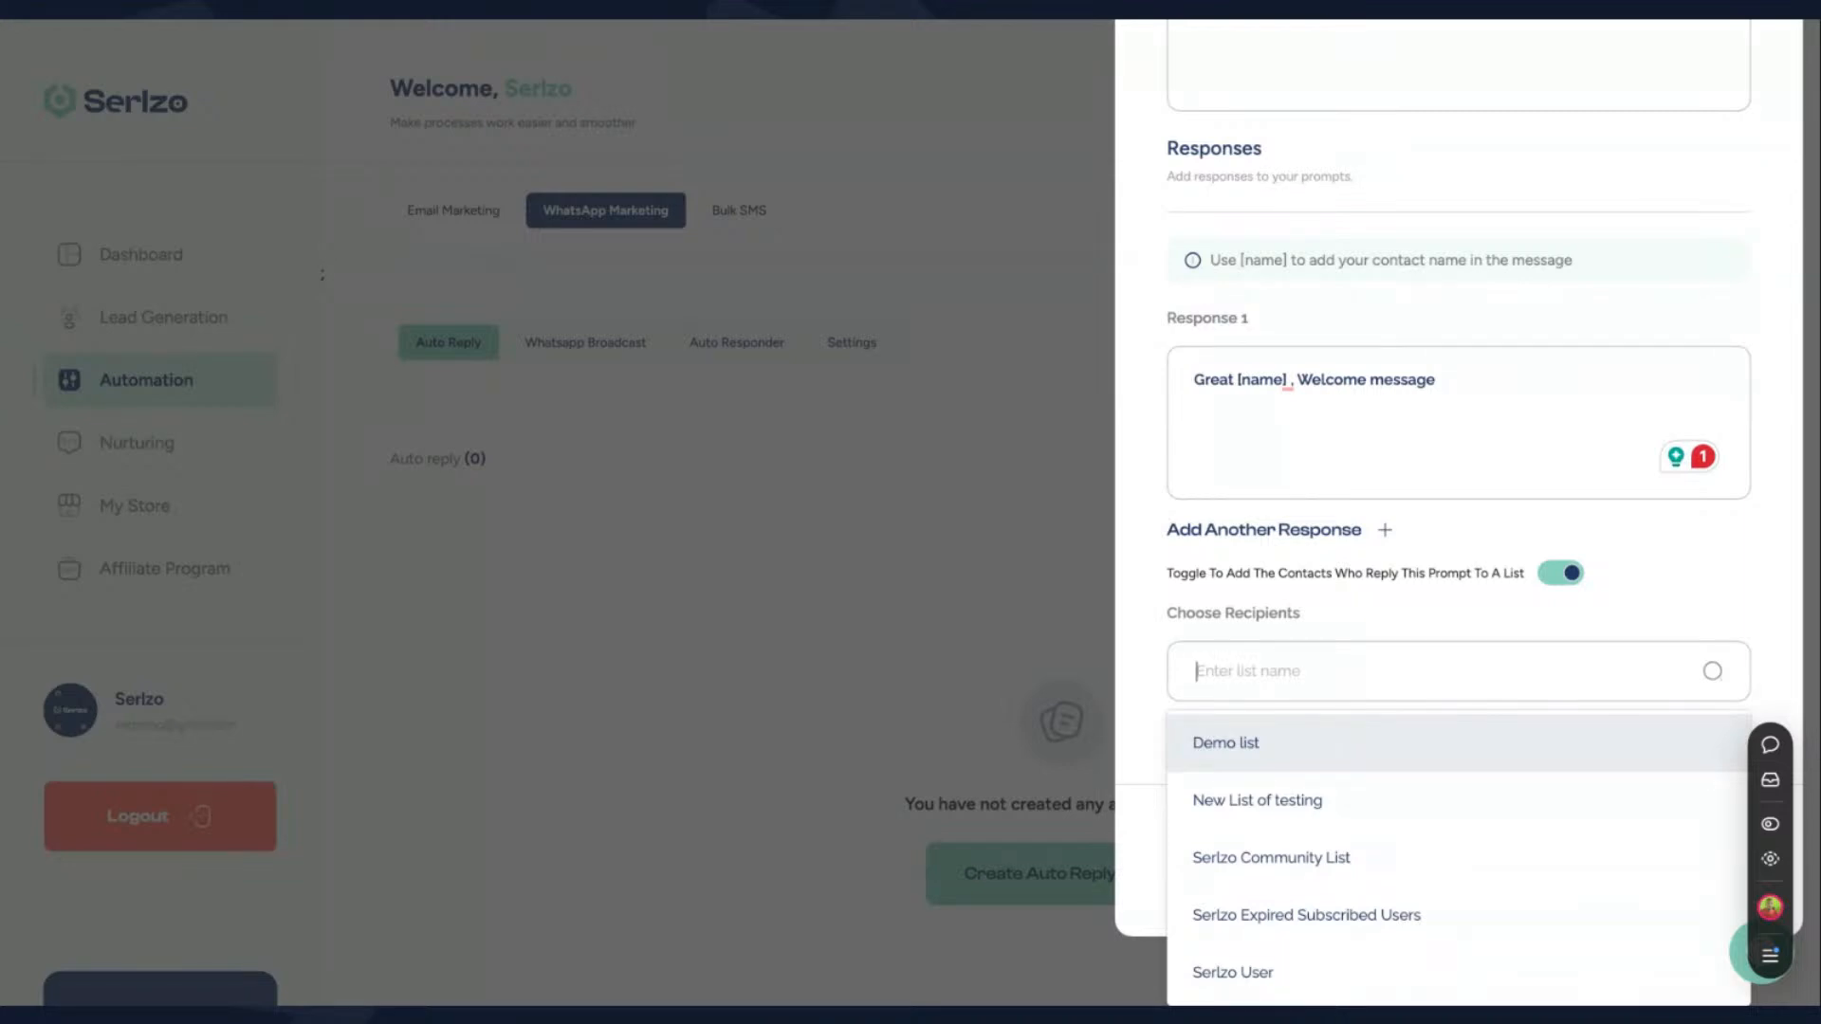
{"action": "key", "text": "Return"}
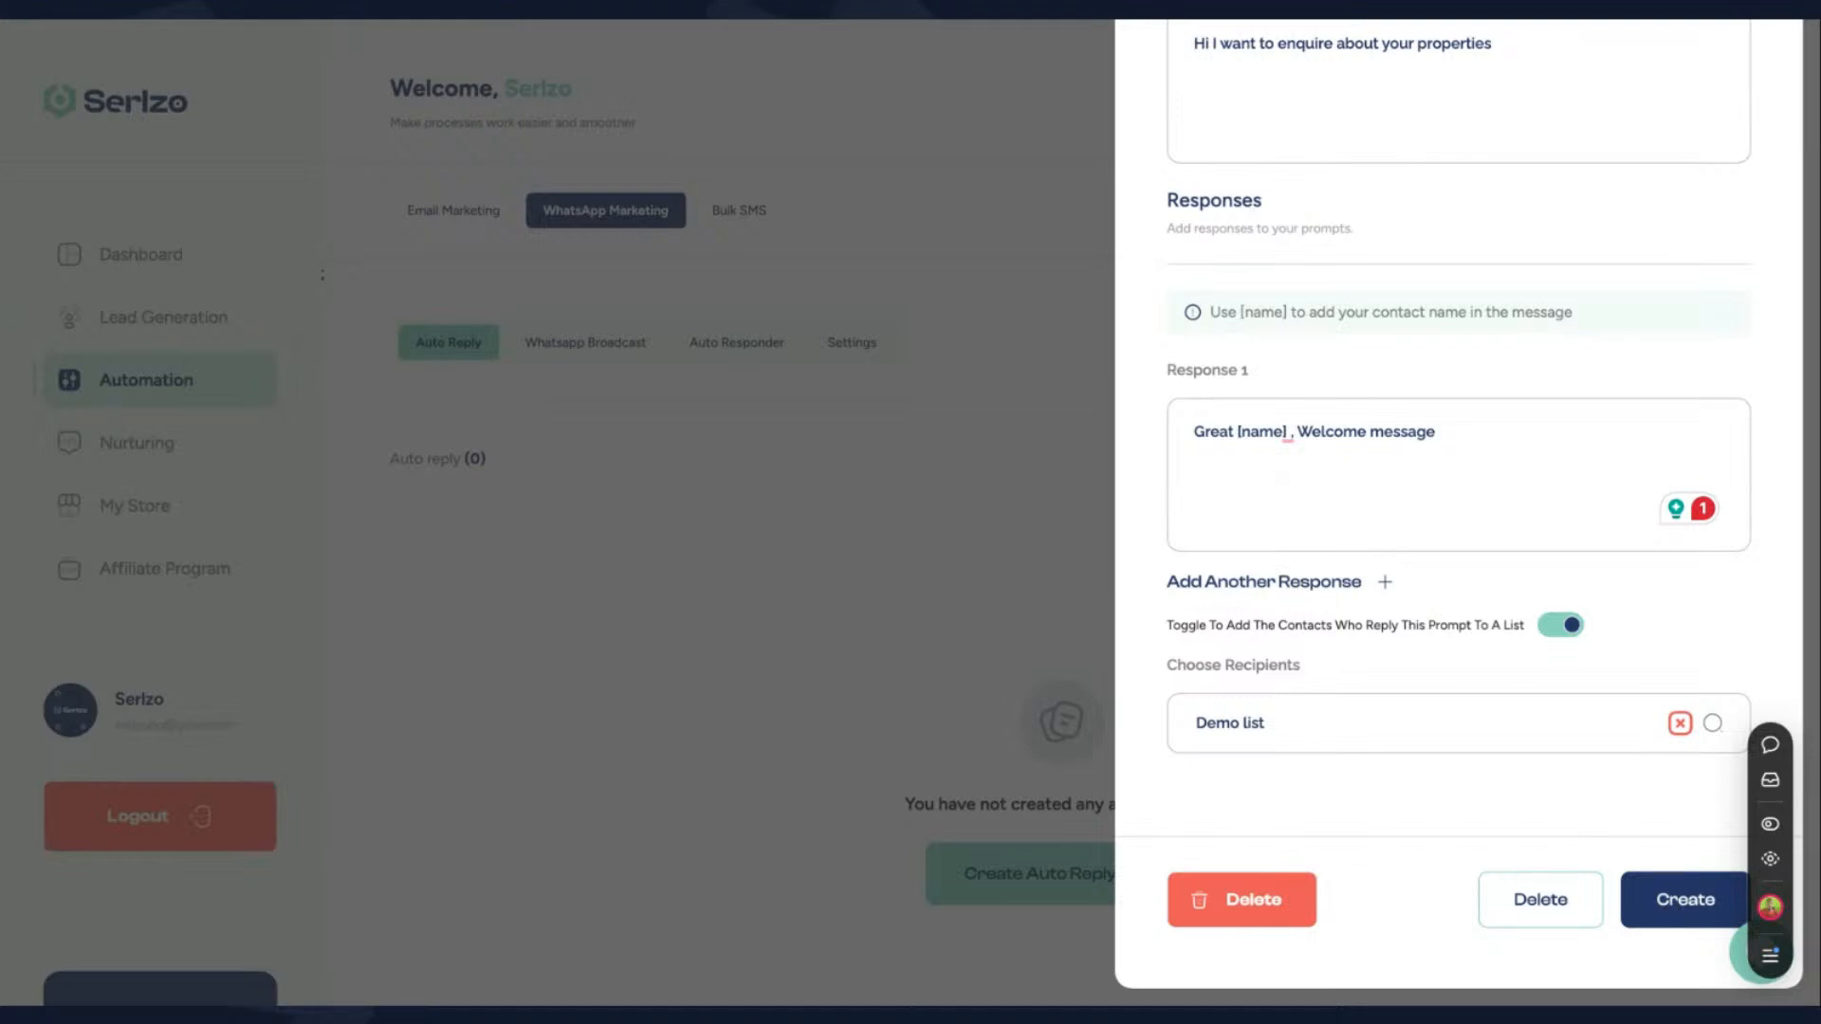
- Add an empty second response and try to create the auto reply
{"action": "left_click", "coordinate": [1334, 588]}
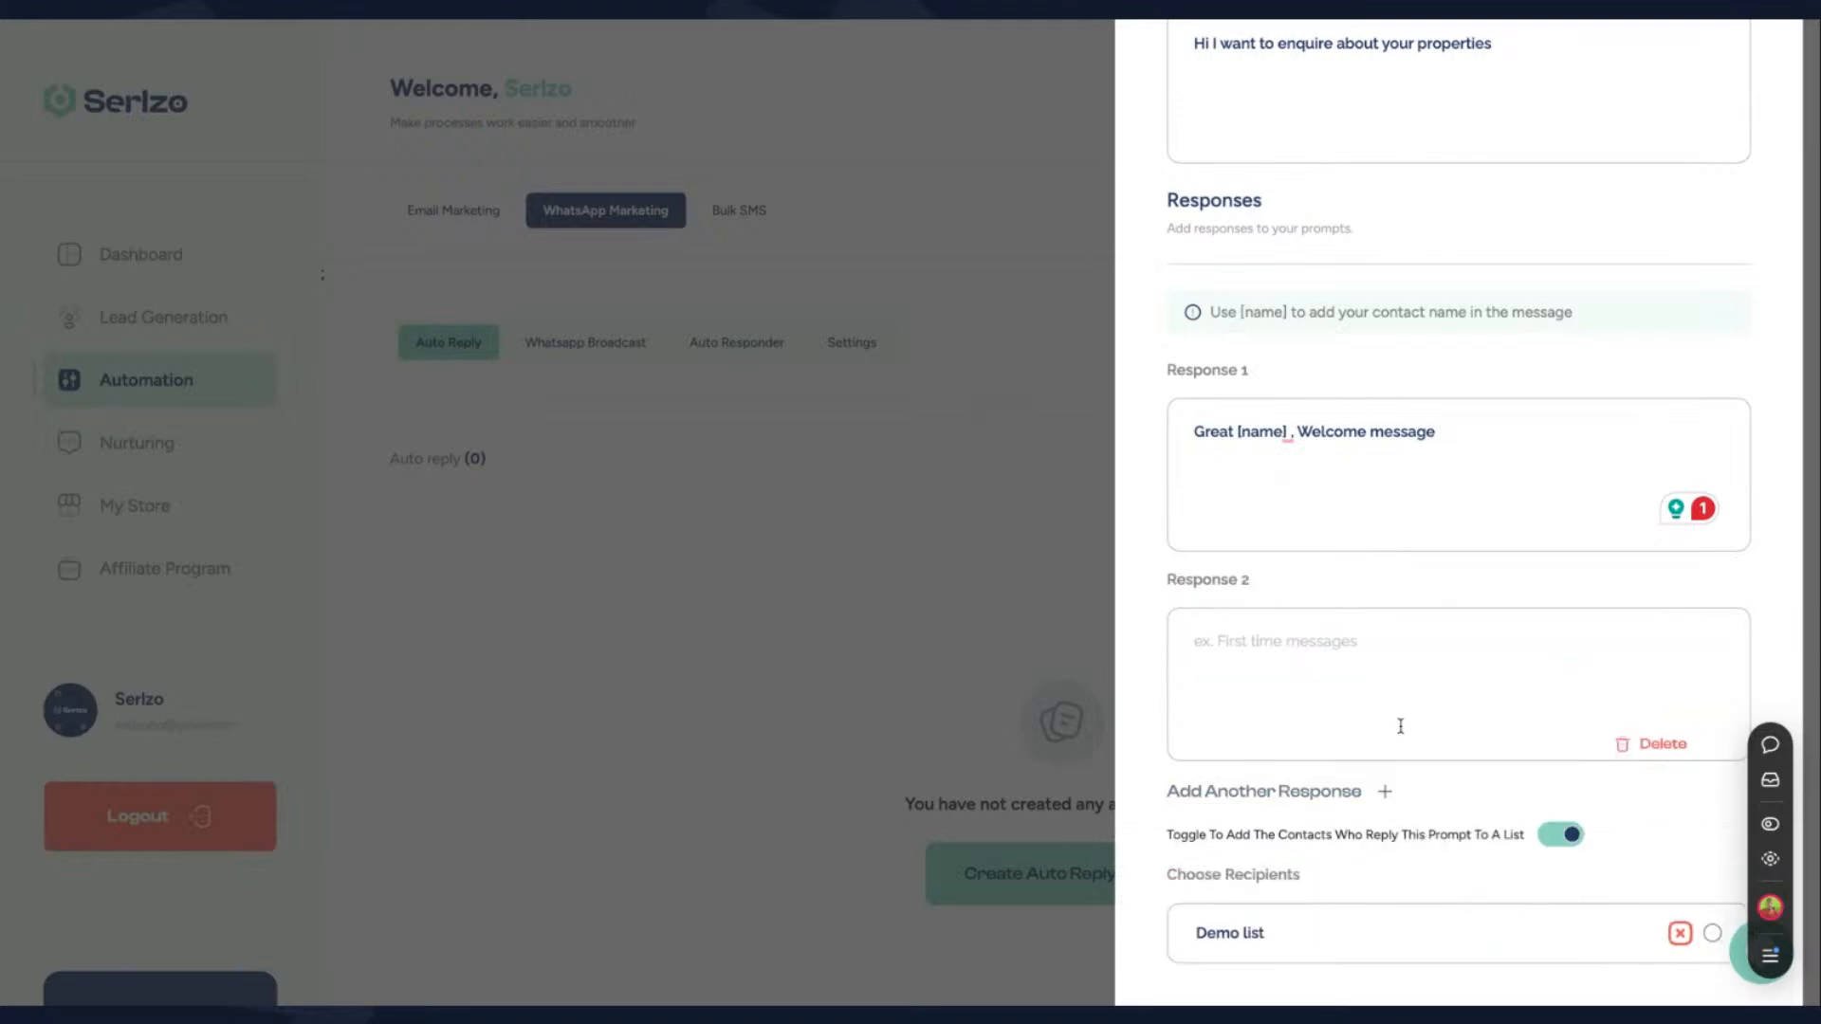
{"action": "scroll", "coordinate": [1400, 726], "scroll_direction": "down", "scroll_amount": 3}
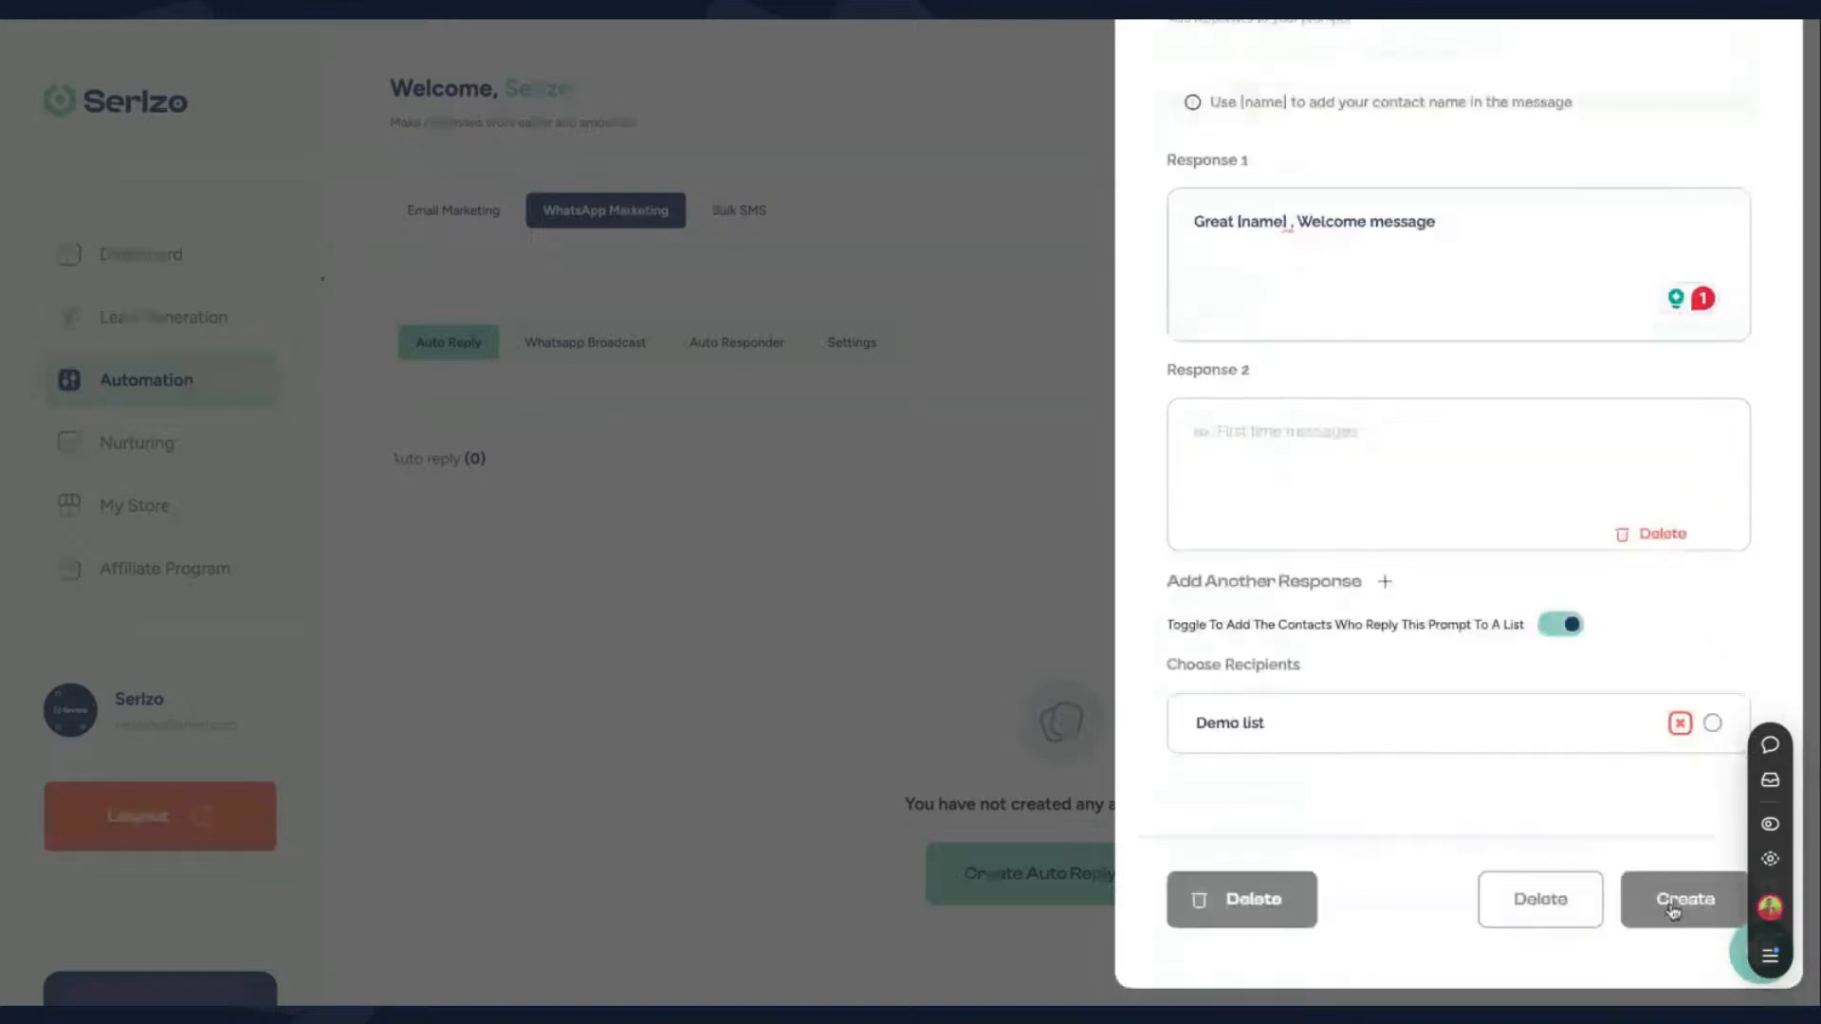
{"action": "left_click", "coordinate": [1680, 899]}
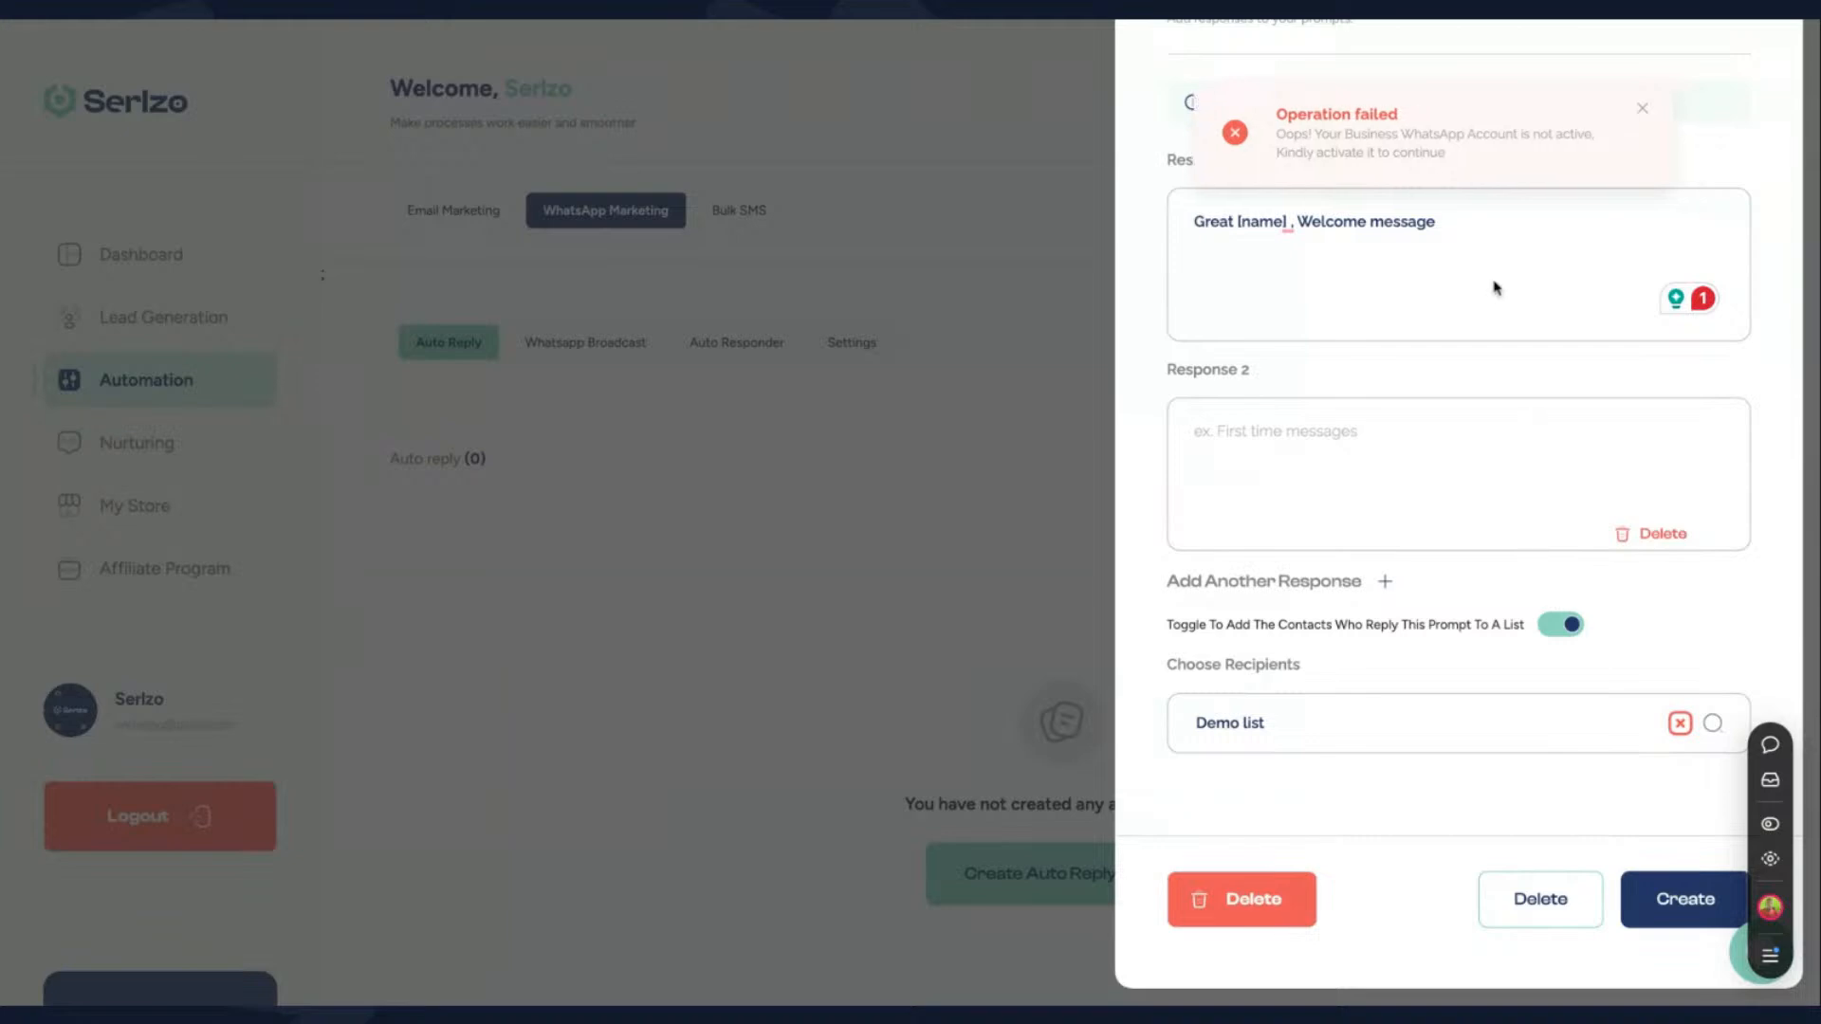
- Close the auto reply form and reload the page, dismissing the prompt to link a WhatsApp account
{"action": "scroll", "coordinate": [1422, 196], "scroll_direction": "up", "scroll_amount": 10}
{"action": "left_click", "coordinate": [1685, 139]}
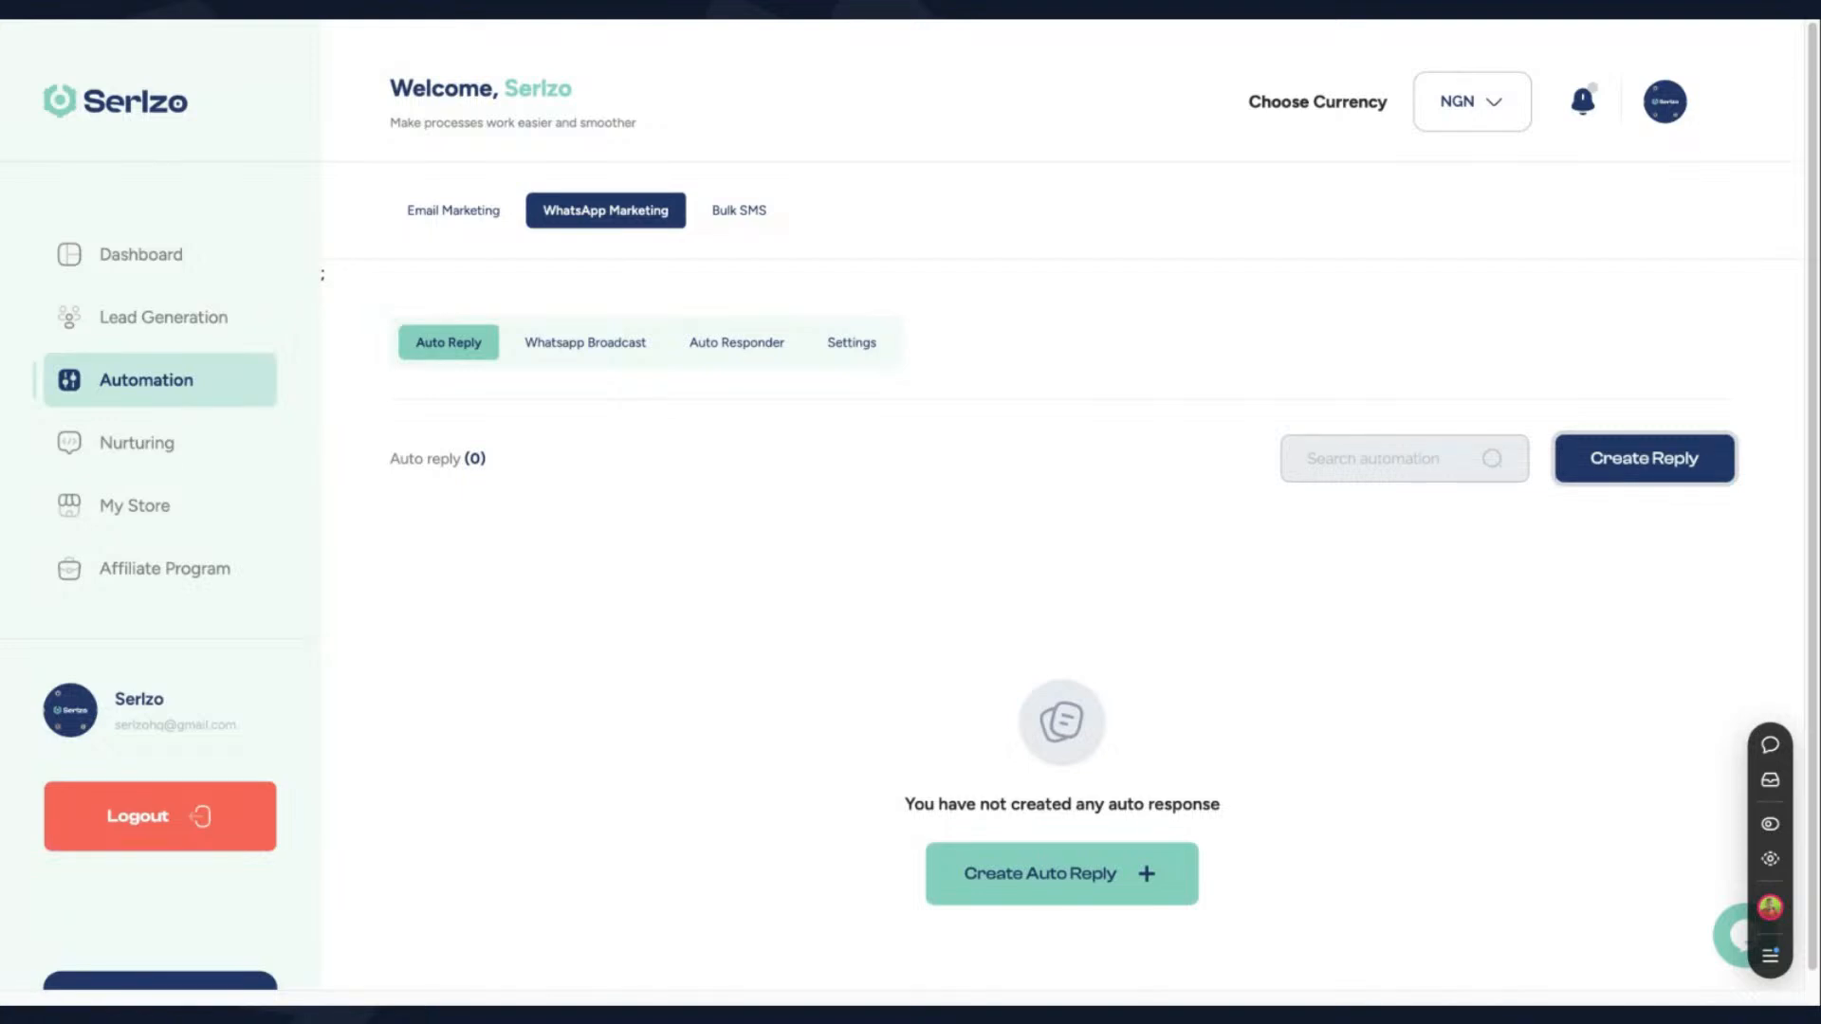
{"action": "key", "text": "super+r"}
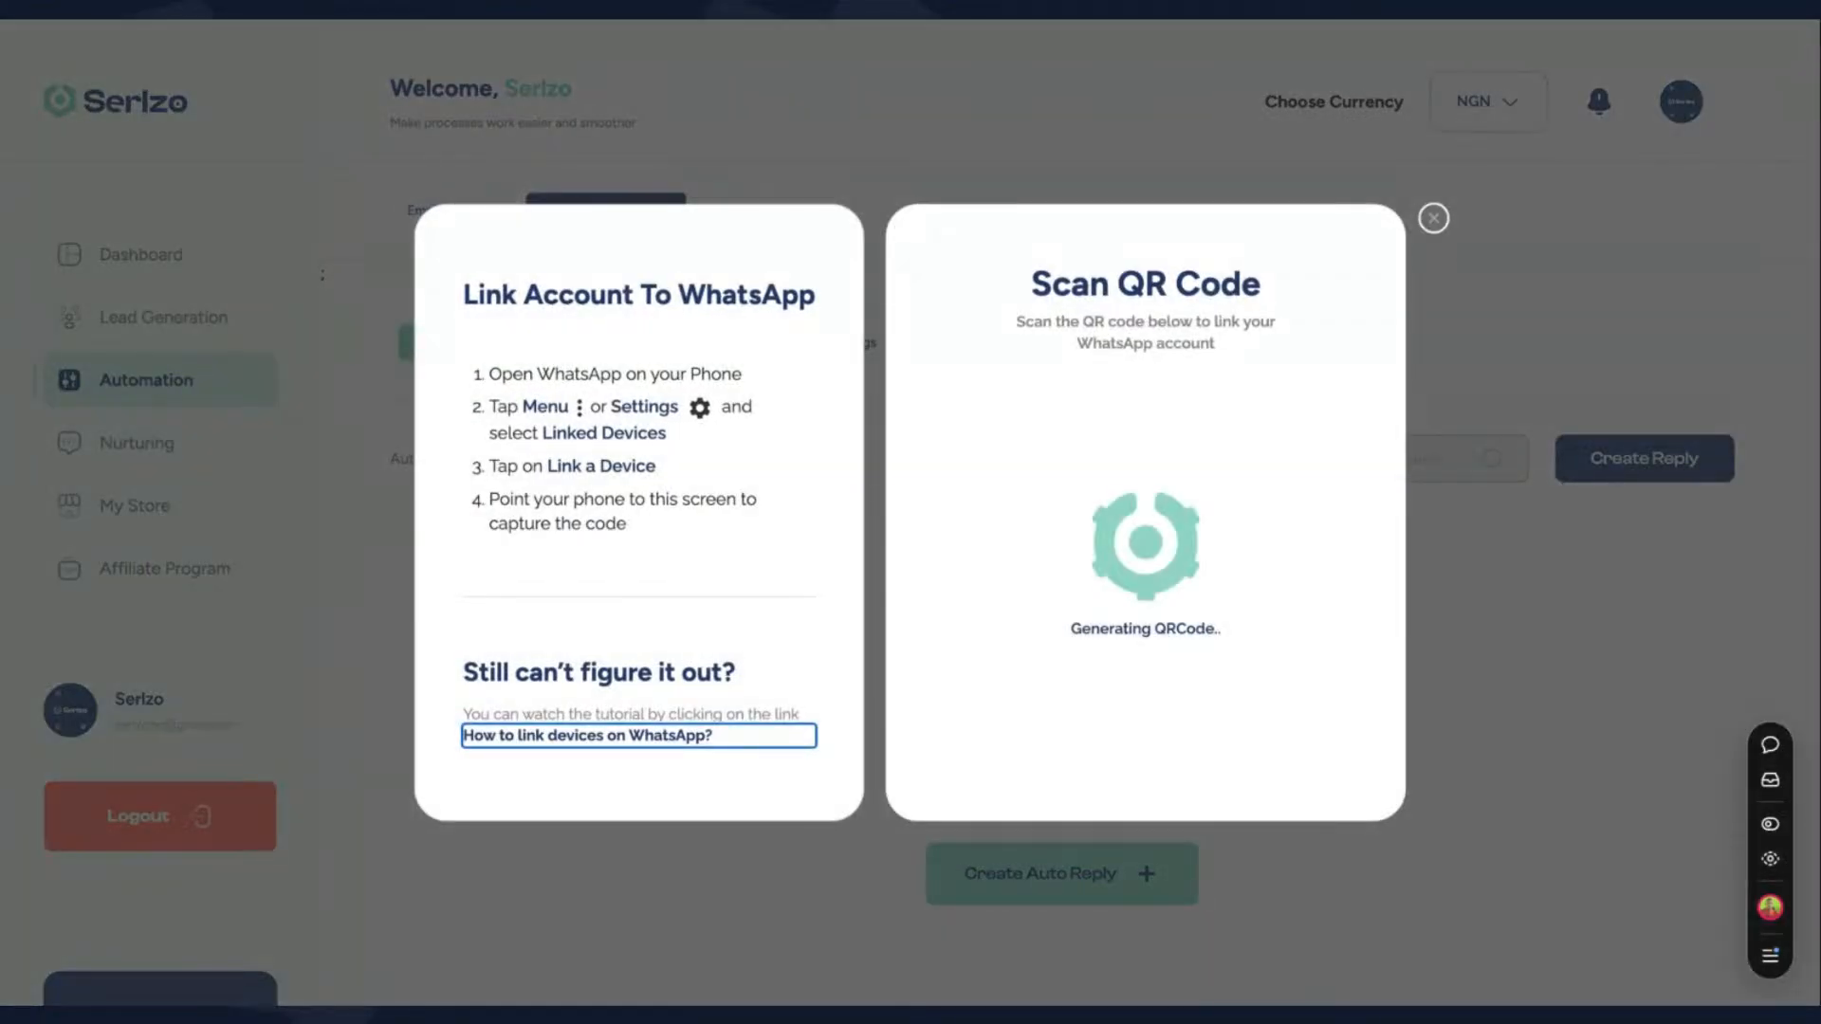
{"action": "left_click", "coordinate": [1435, 220]}
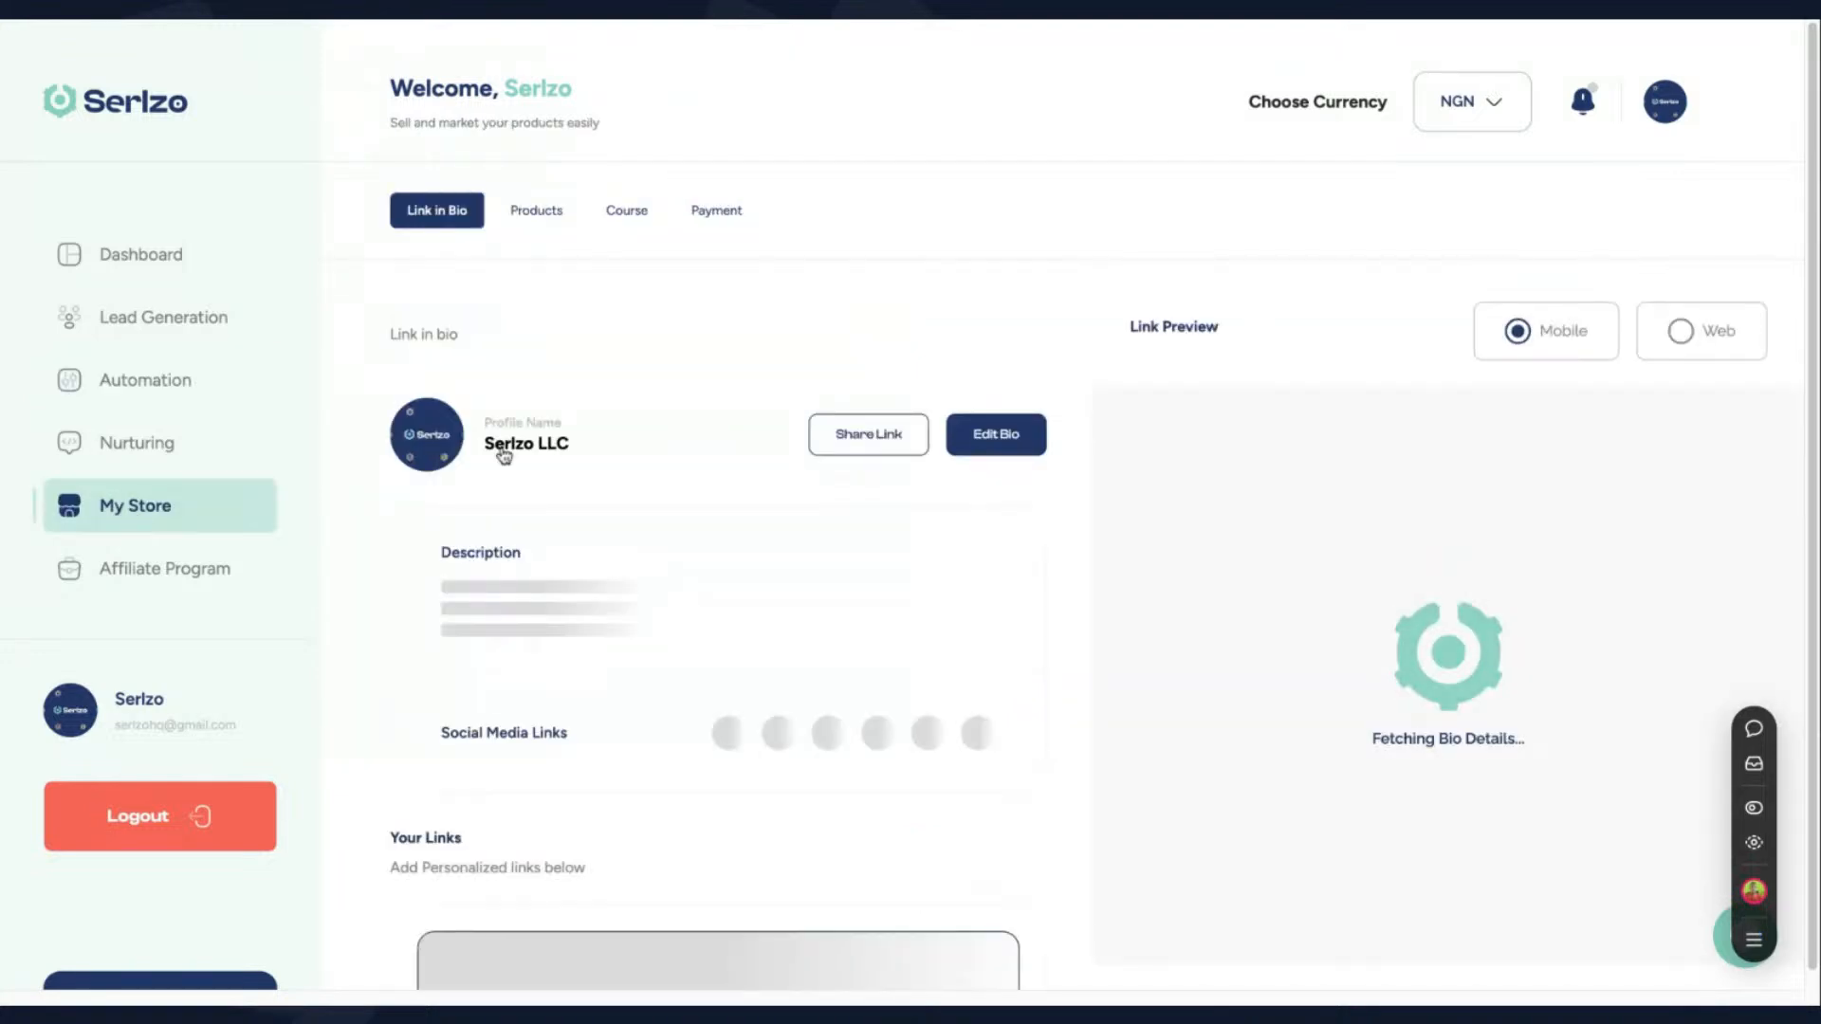
- Start a new personalized link in the Link in Bio and title it "CLick to Inquire about Evolve Estate"
{"action": "scroll", "coordinate": [736, 639], "scroll_direction": "down", "scroll_amount": 3}
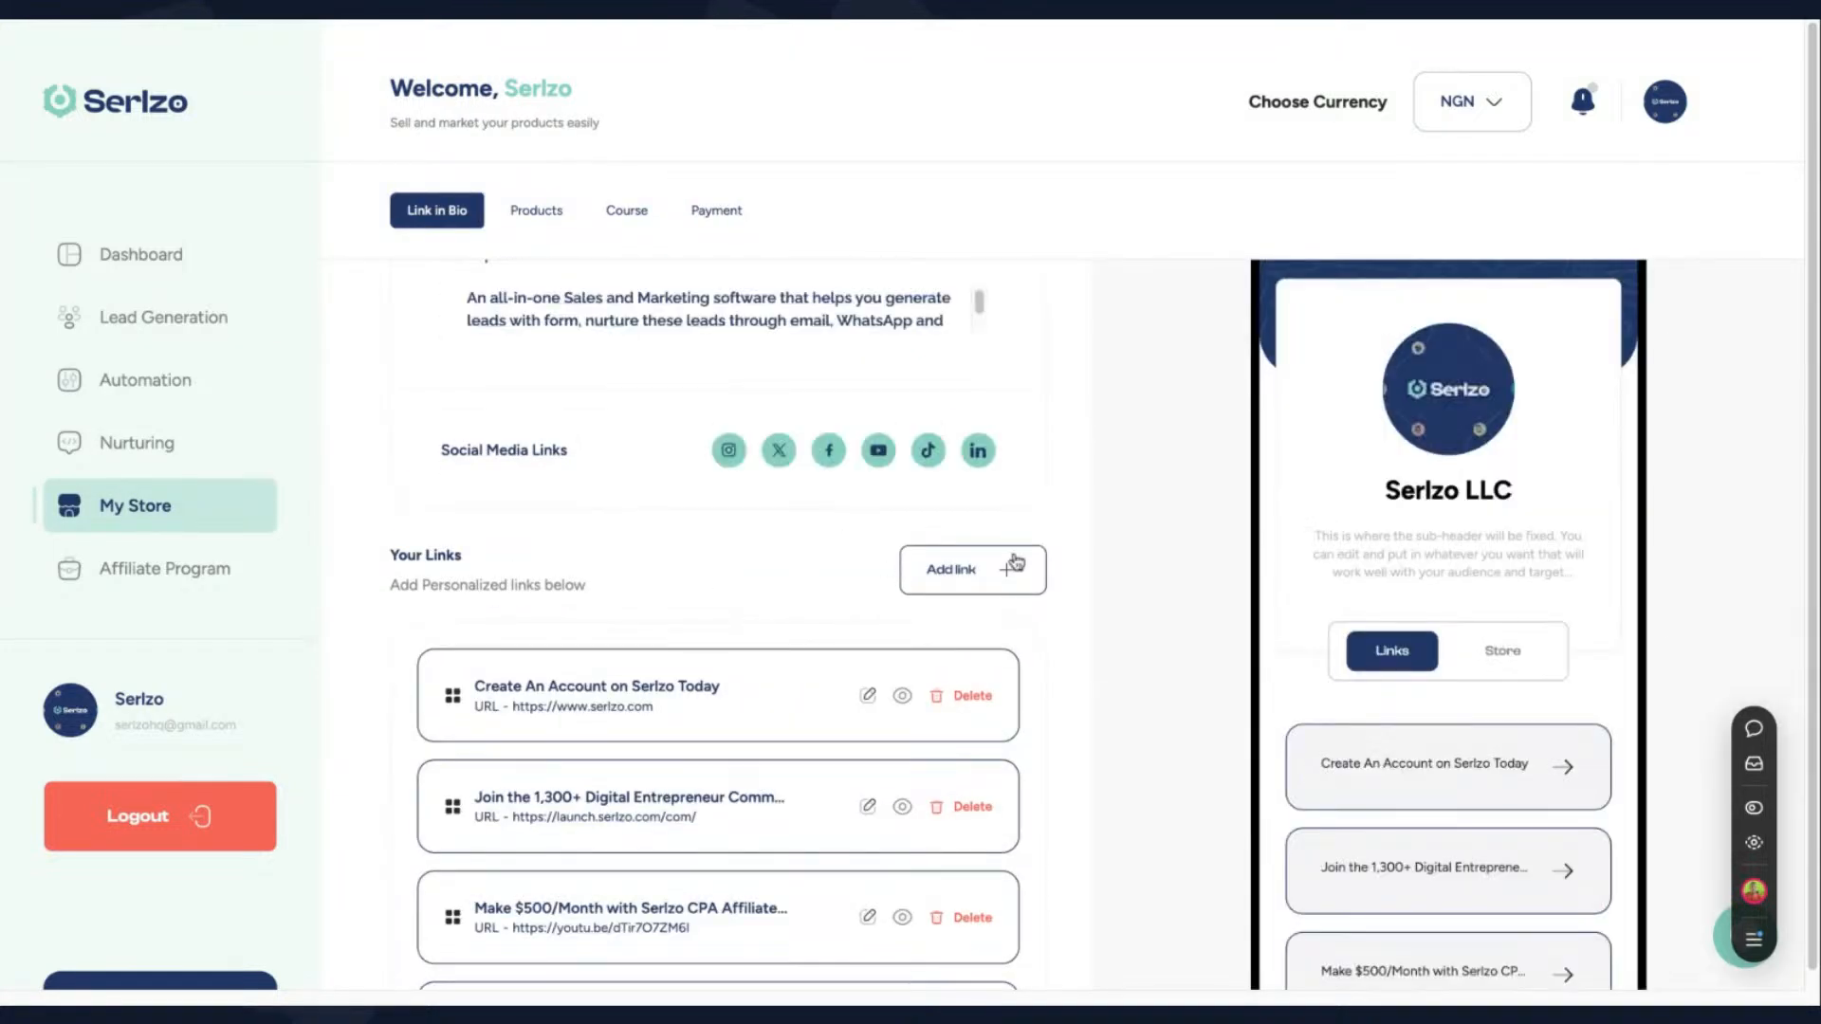
{"action": "left_click", "coordinate": [986, 570]}
{"action": "left_click", "coordinate": [1225, 294]}
{"action": "type", "text": "CLick"}
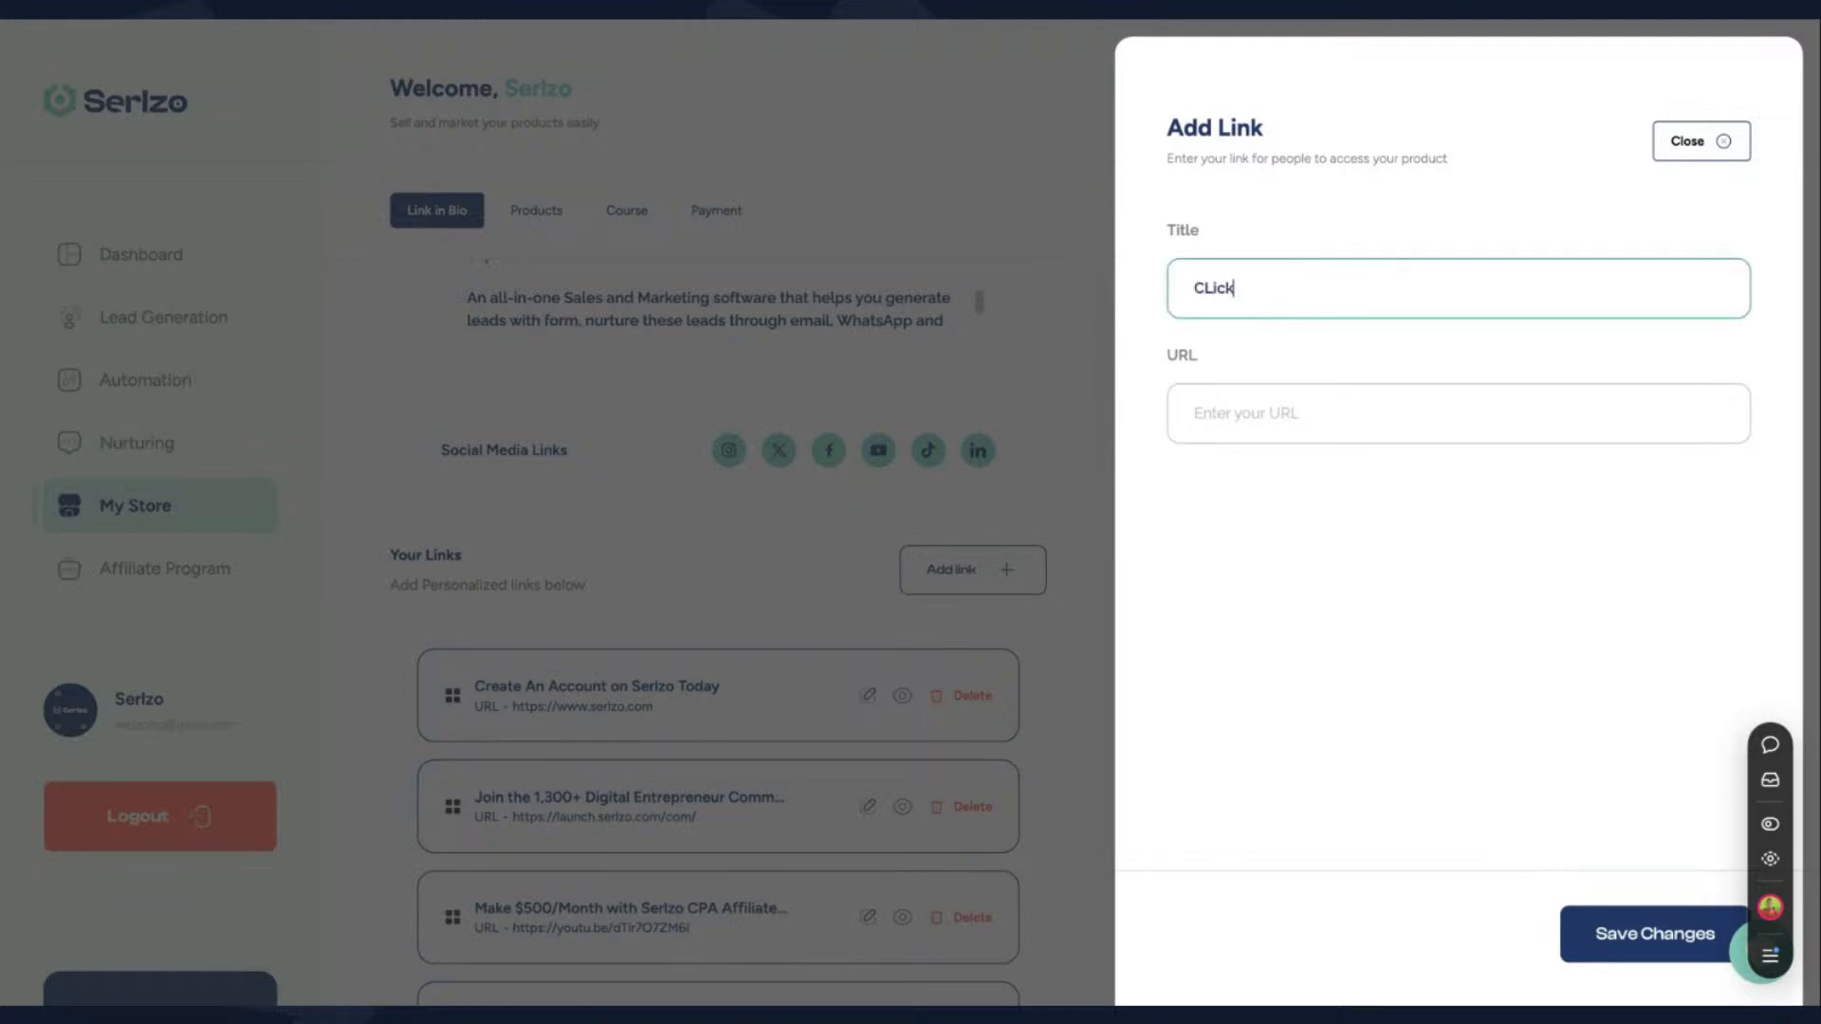
{"action": "type", "text": " to Inquire ab"}
{"action": "type", "text": "out "}
{"action": "type", "text": "Ed"}
{"action": "key", "text": "BackSpace"}
{"action": "type", "text": "lvo"}
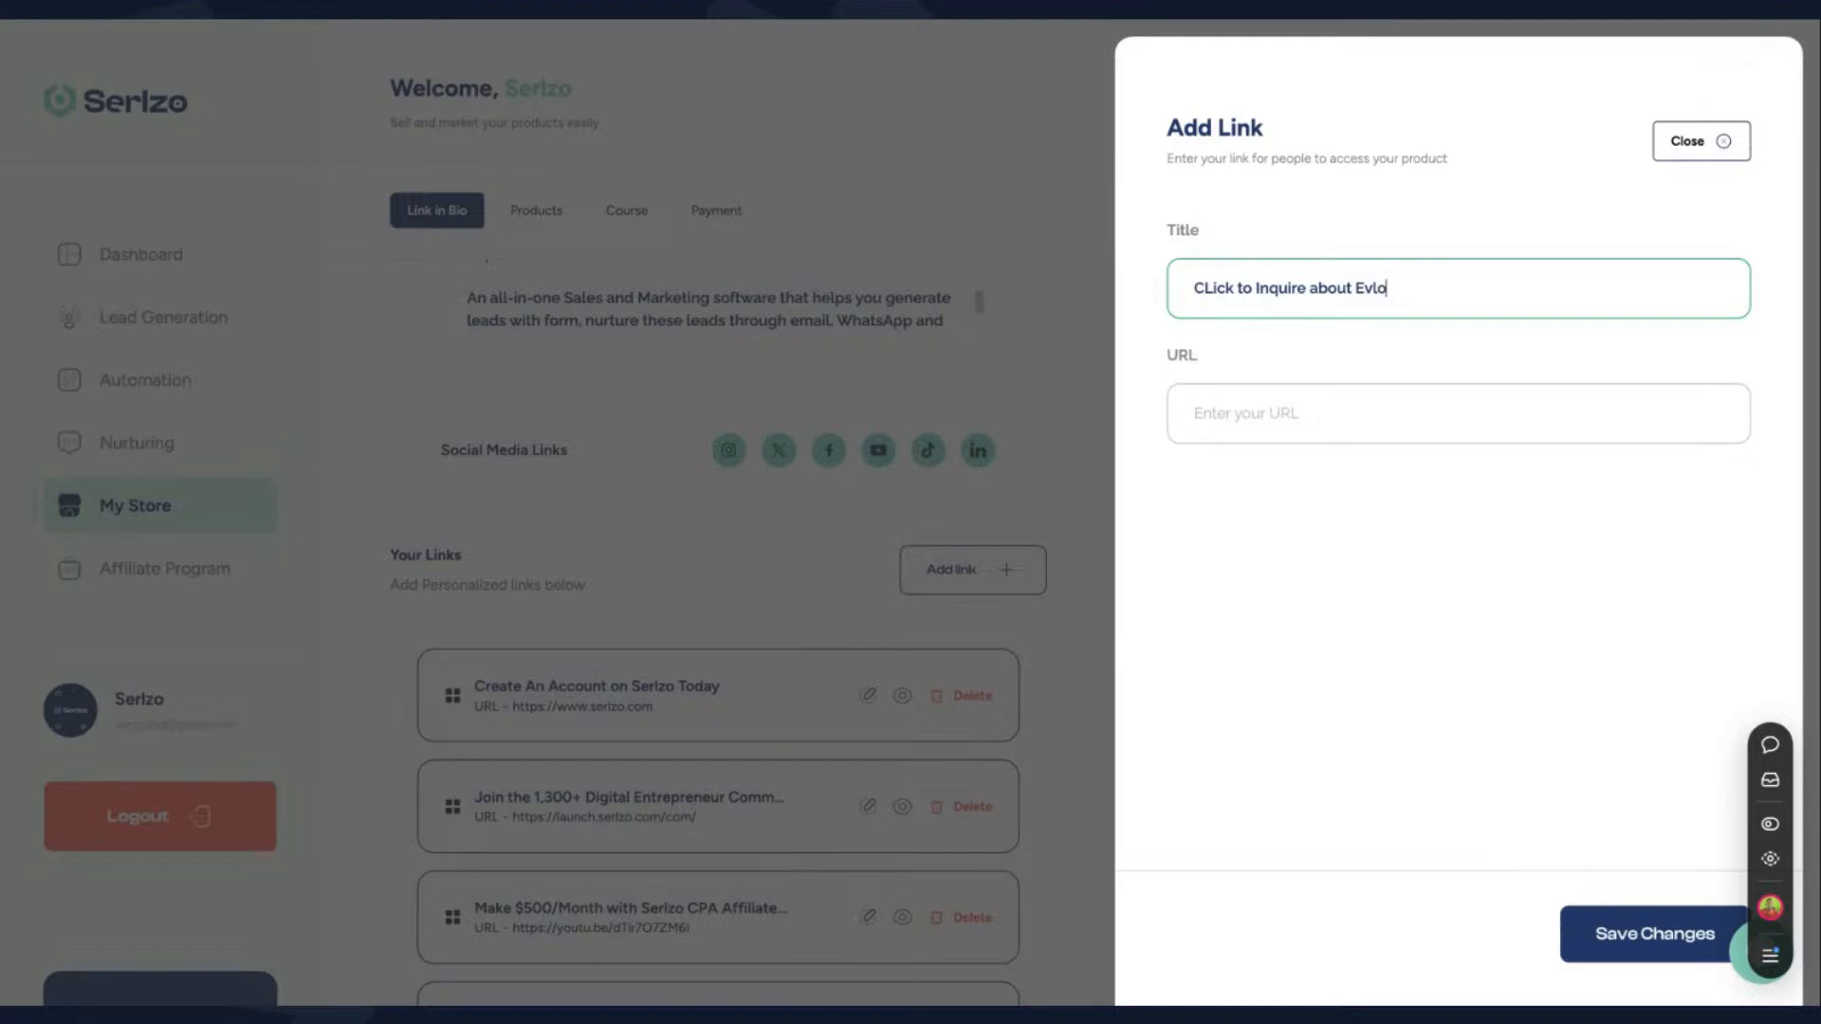
{"action": "type", "text": "ve"}
{"action": "key", "text": "BackSpace"}
{"action": "key", "text": "BackSpace"}
{"action": "key", "text": "BackSpace"}
{"action": "key", "text": "BackSpace"}
{"action": "key", "text": "BackSpace"}
{"action": "type", "text": "lveove"}
{"action": "type", "text": "vlv"}
{"action": "key", "text": "BackSpace"}
{"action": "type", "text": "ove Es"}
{"action": "type", "text": "at"}
{"action": "key", "text": "BackSpace"}
{"action": "key", "text": "BackSpace"}
{"action": "key", "text": "BackSpace"}
{"action": "type", "text": "state"}
{"action": "double_click", "coordinate": [1392, 285]}
{"action": "type", "text": "Evolve"}
- Select the new link's empty URL field, then close the form without saving the link
{"action": "left_click", "coordinate": [1423, 406]}
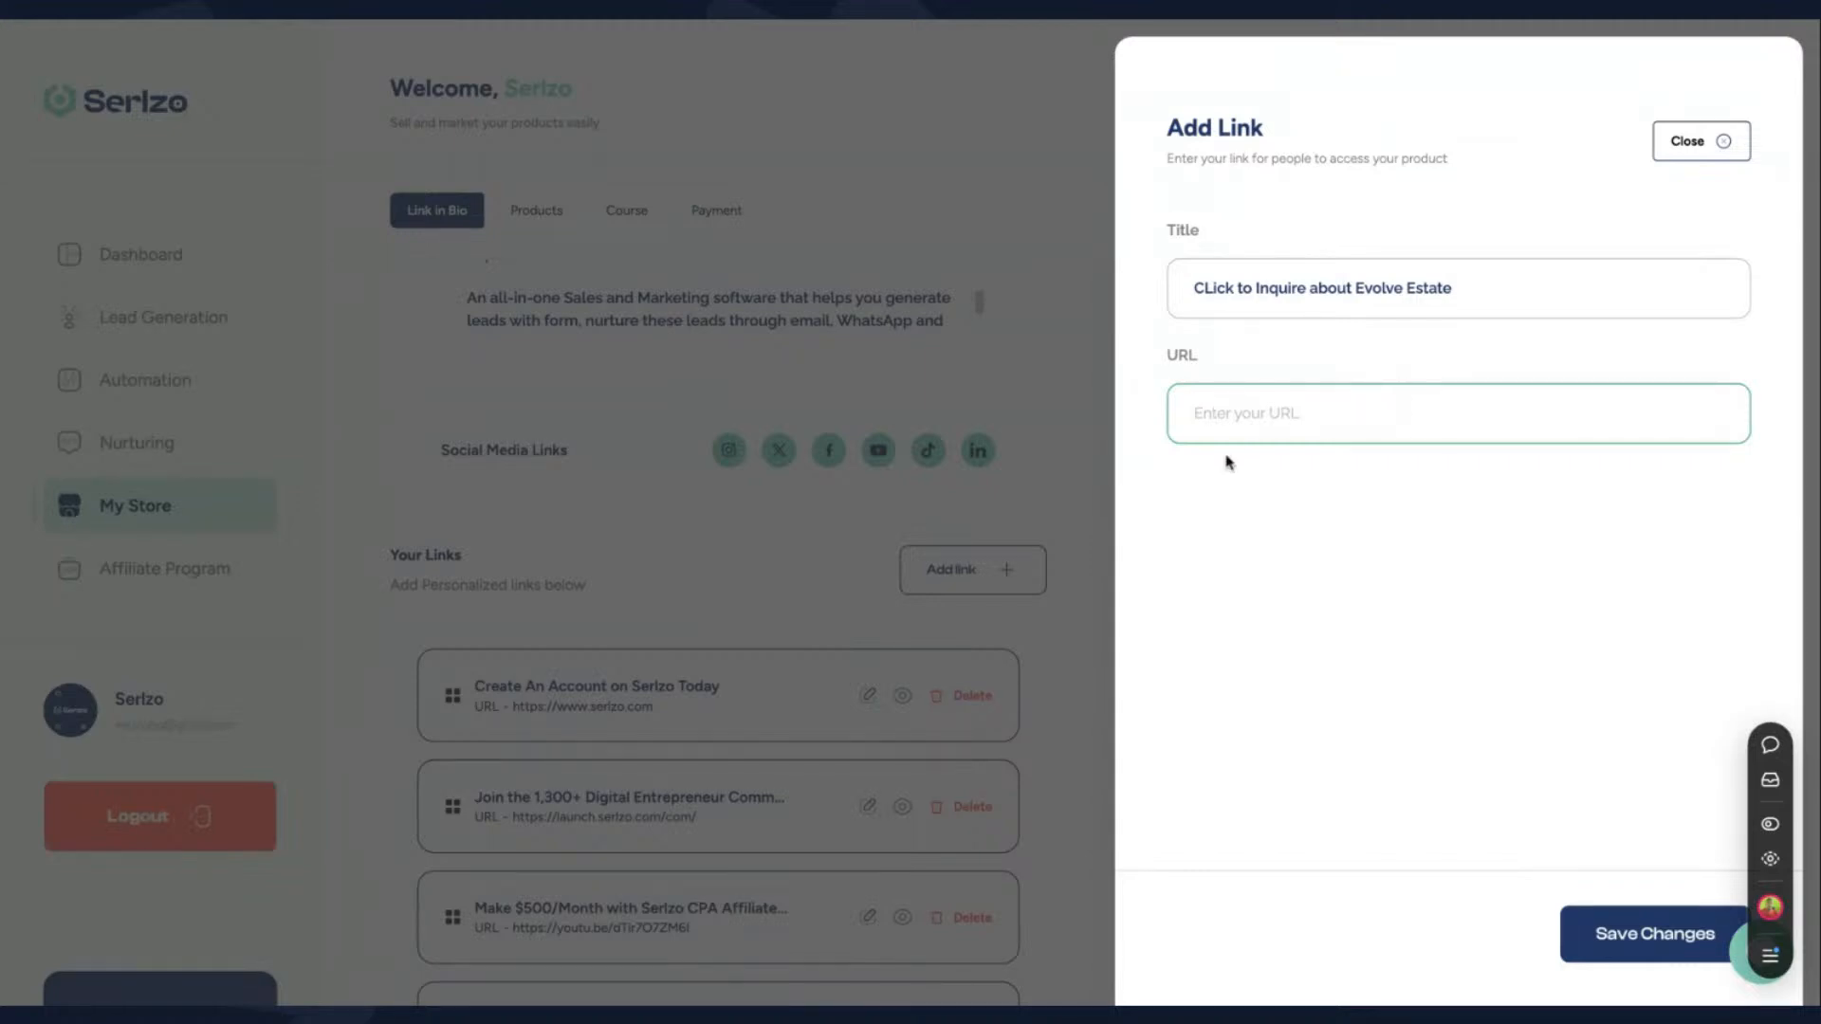
{"action": "left_click", "coordinate": [918, 21]}
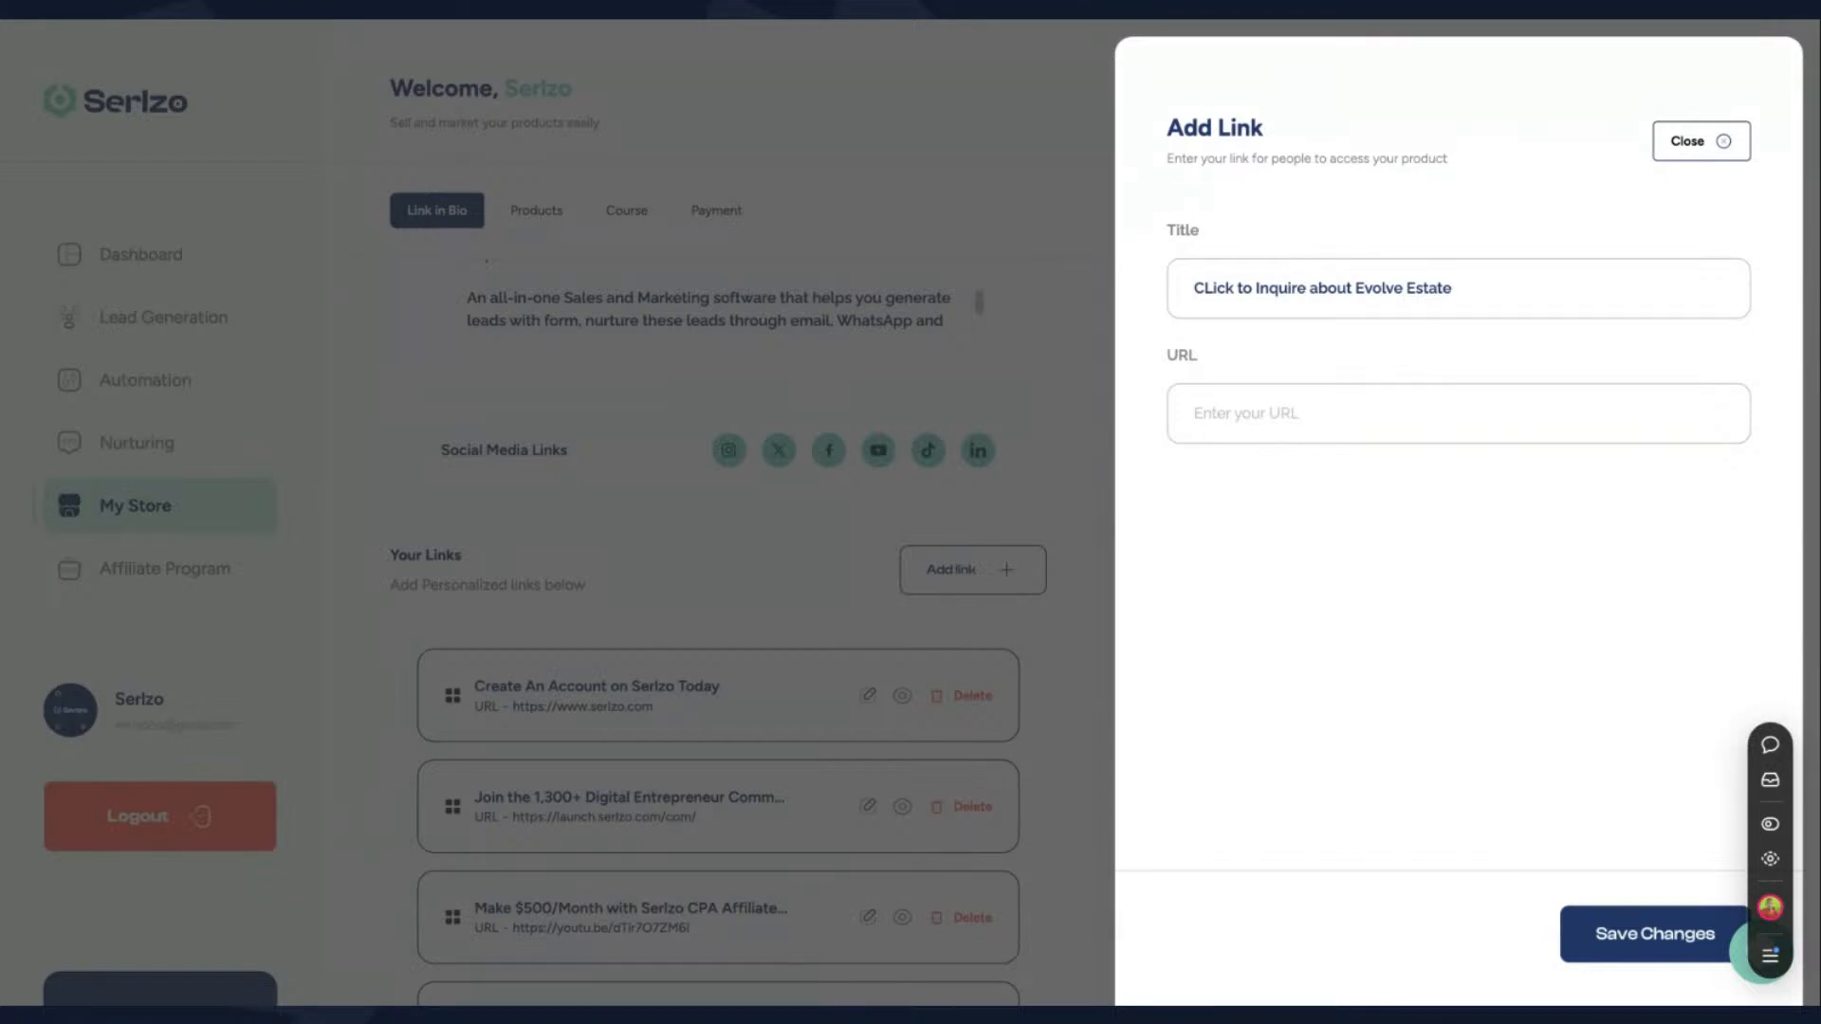
{"action": "left_click", "coordinate": [1252, 408]}
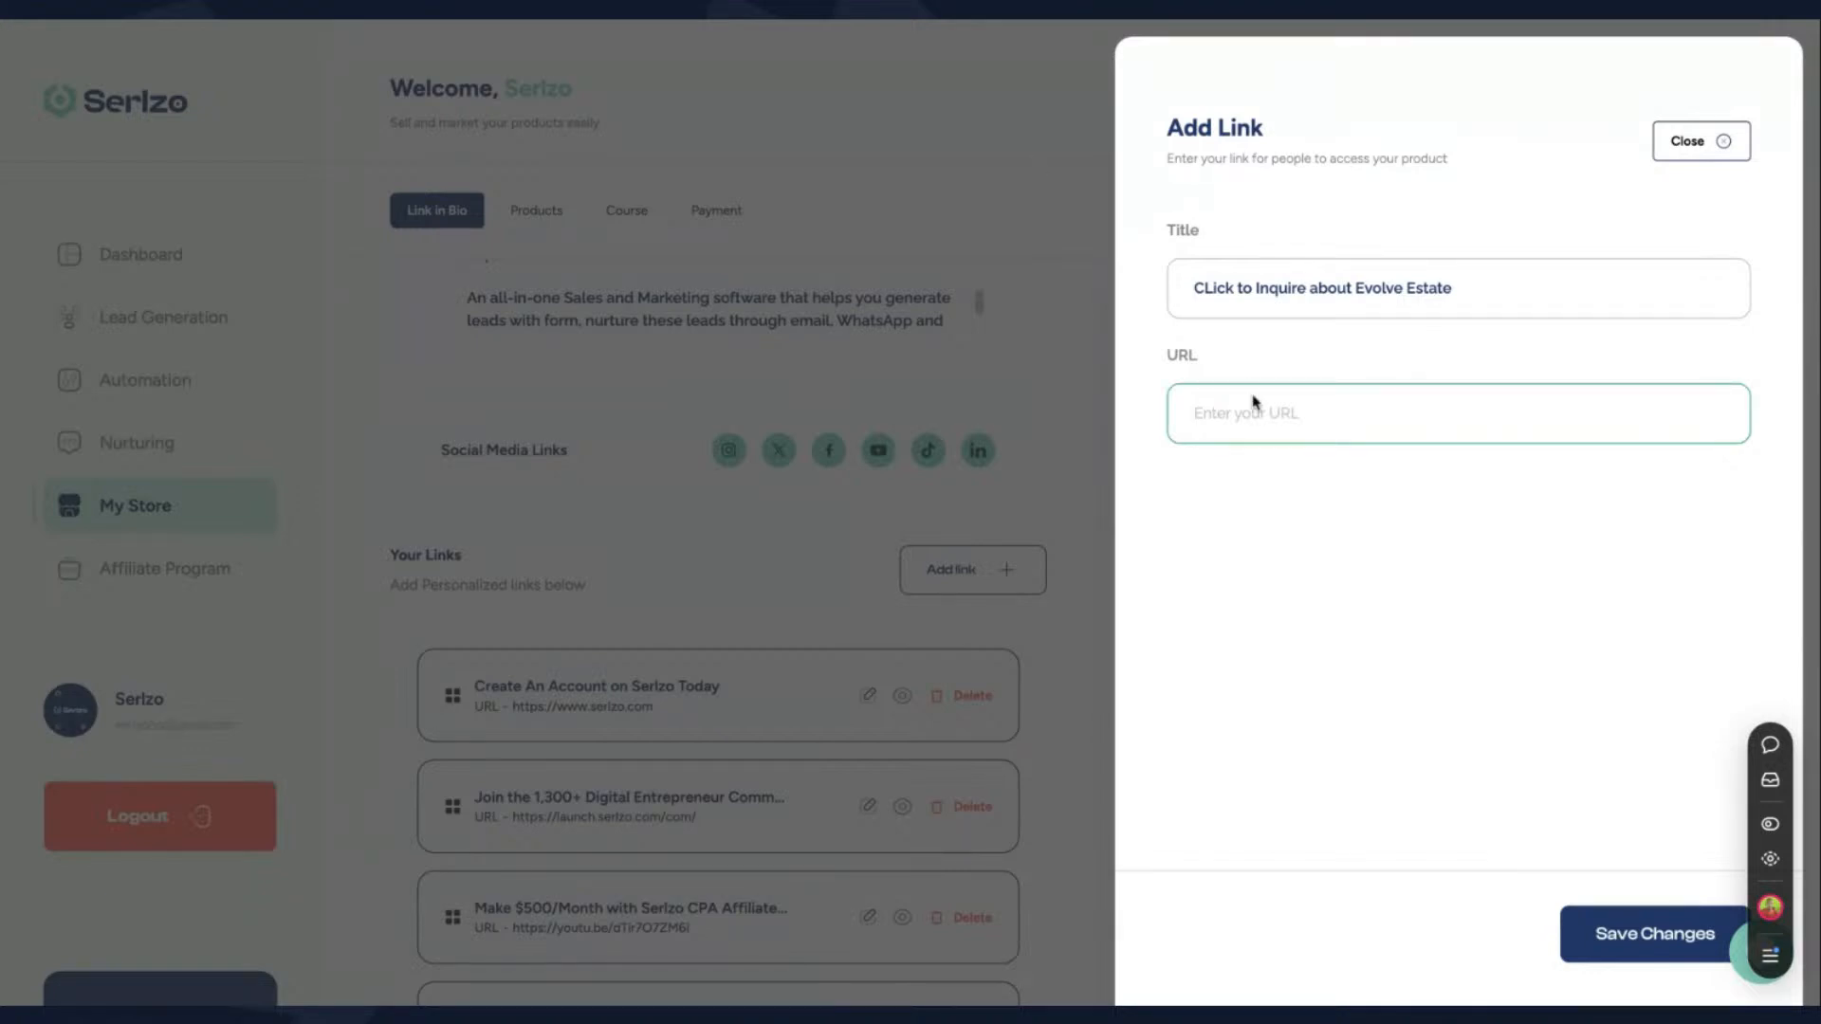
{"action": "left_click", "coordinate": [1707, 142]}
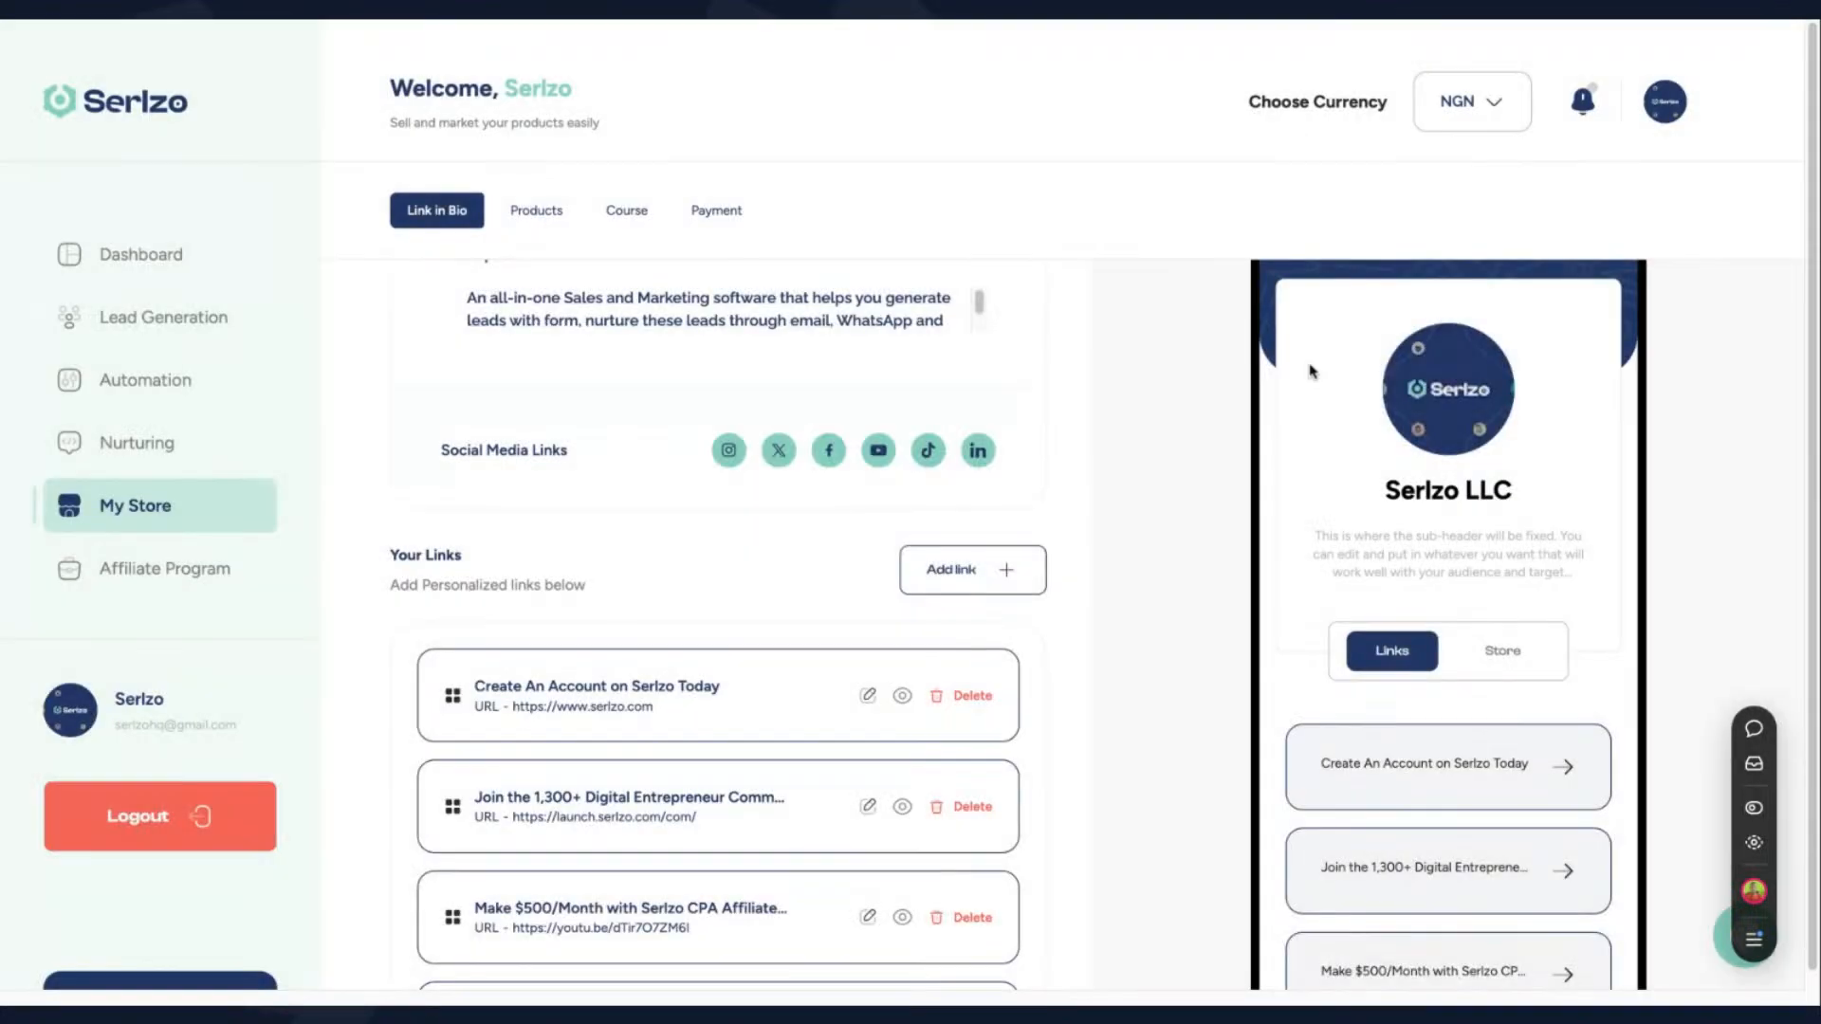
- Open the WhatsApp Broadcast section of the WhatsApp Marketing automation, dismissing the prompt to link a WhatsApp account
{"action": "scroll", "coordinate": [982, 645], "scroll_direction": "down", "scroll_amount": 2}
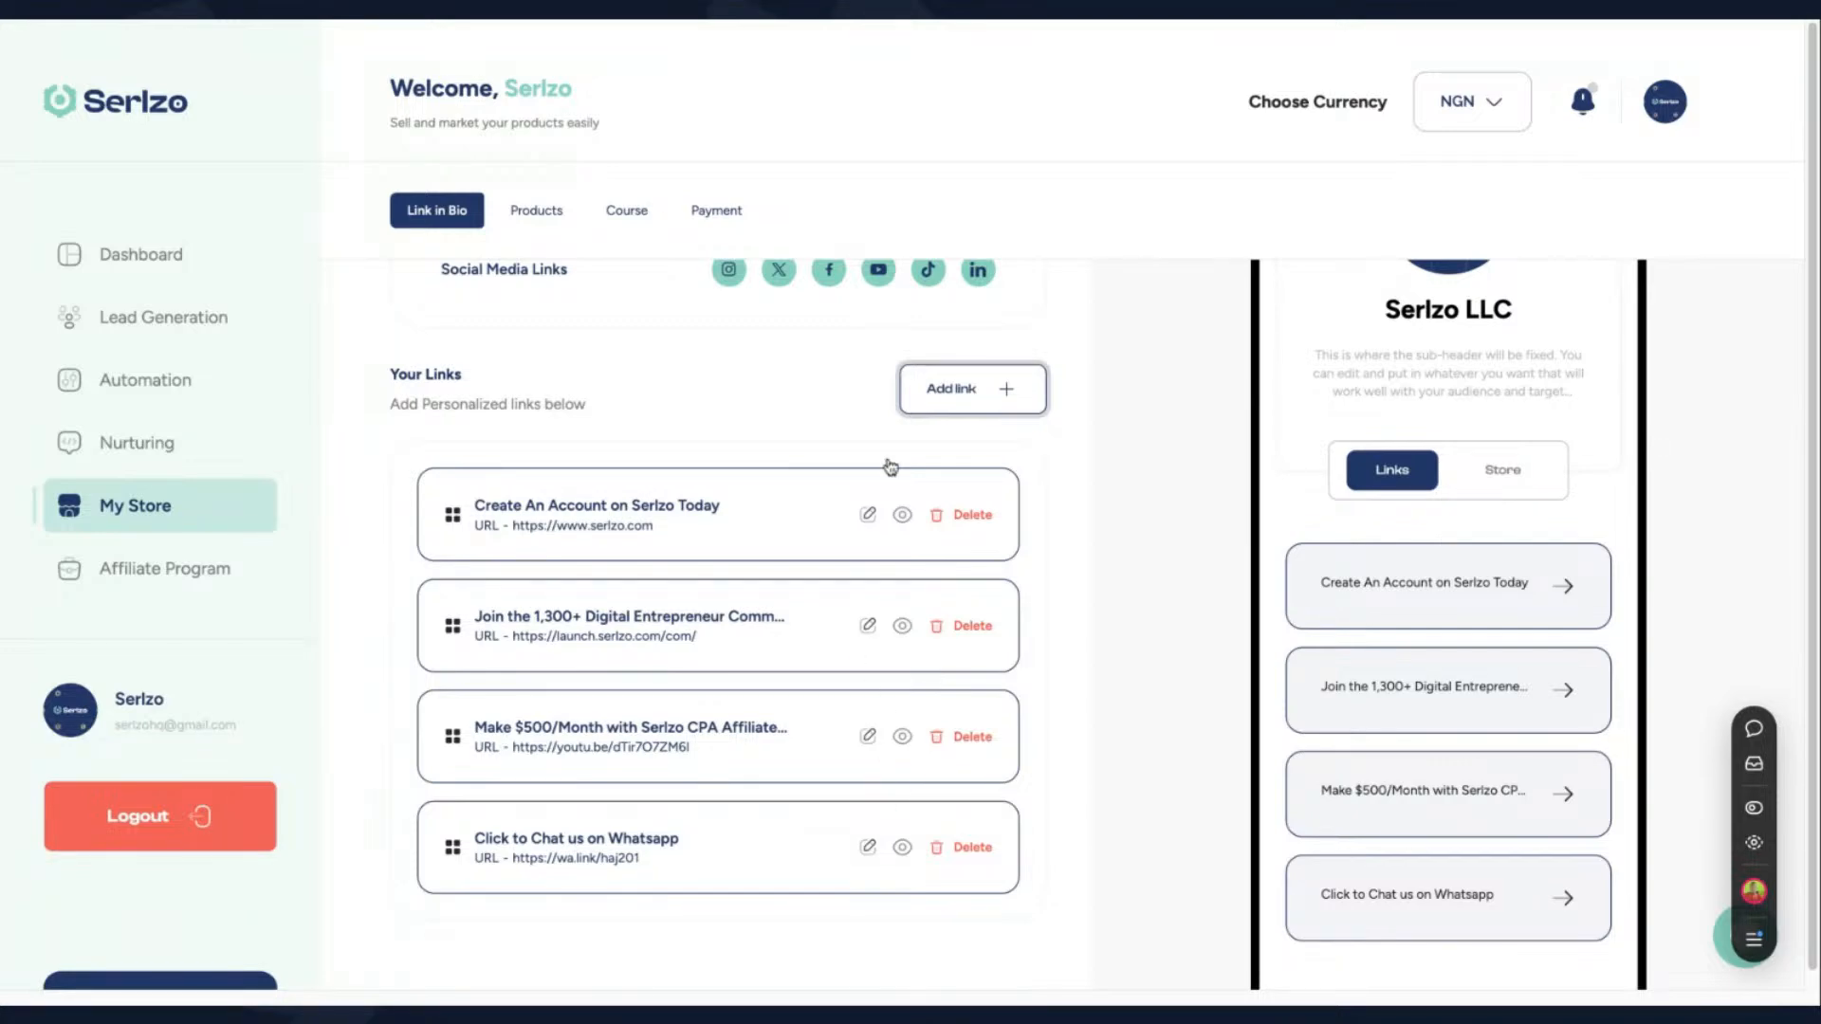
{"action": "left_click", "coordinate": [192, 331]}
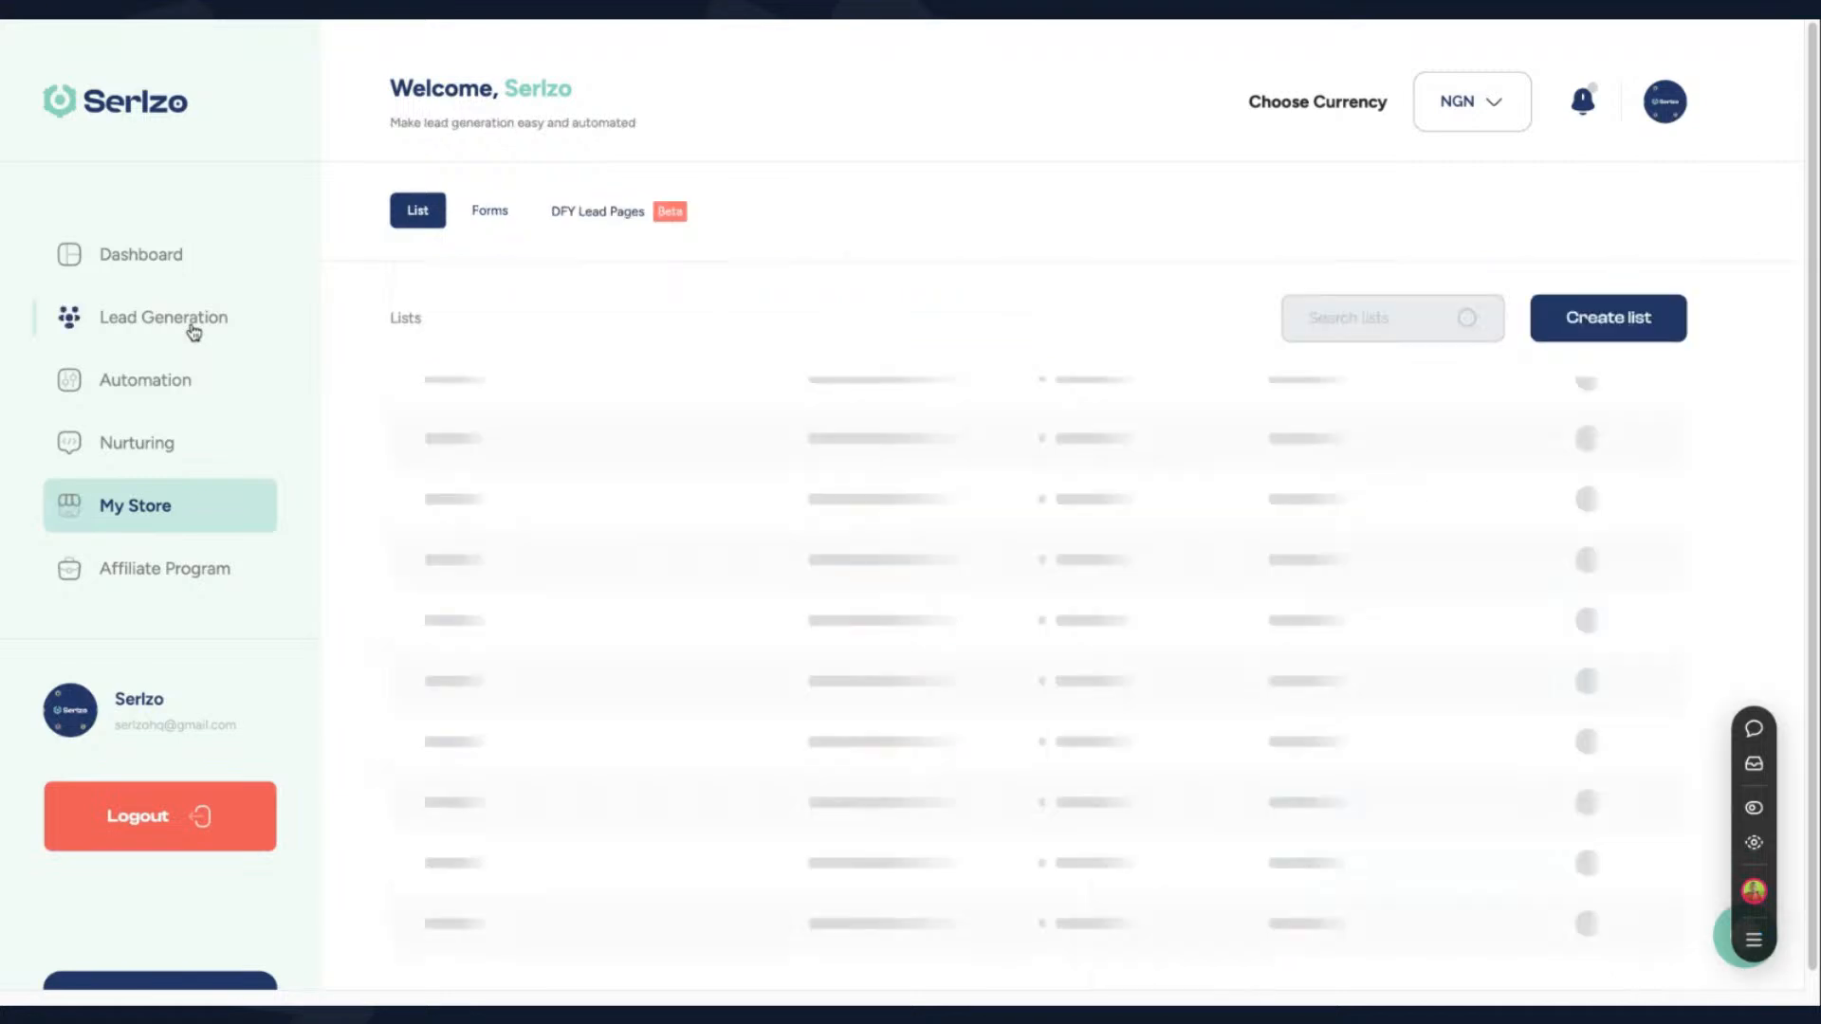
{"action": "left_click", "coordinate": [177, 388]}
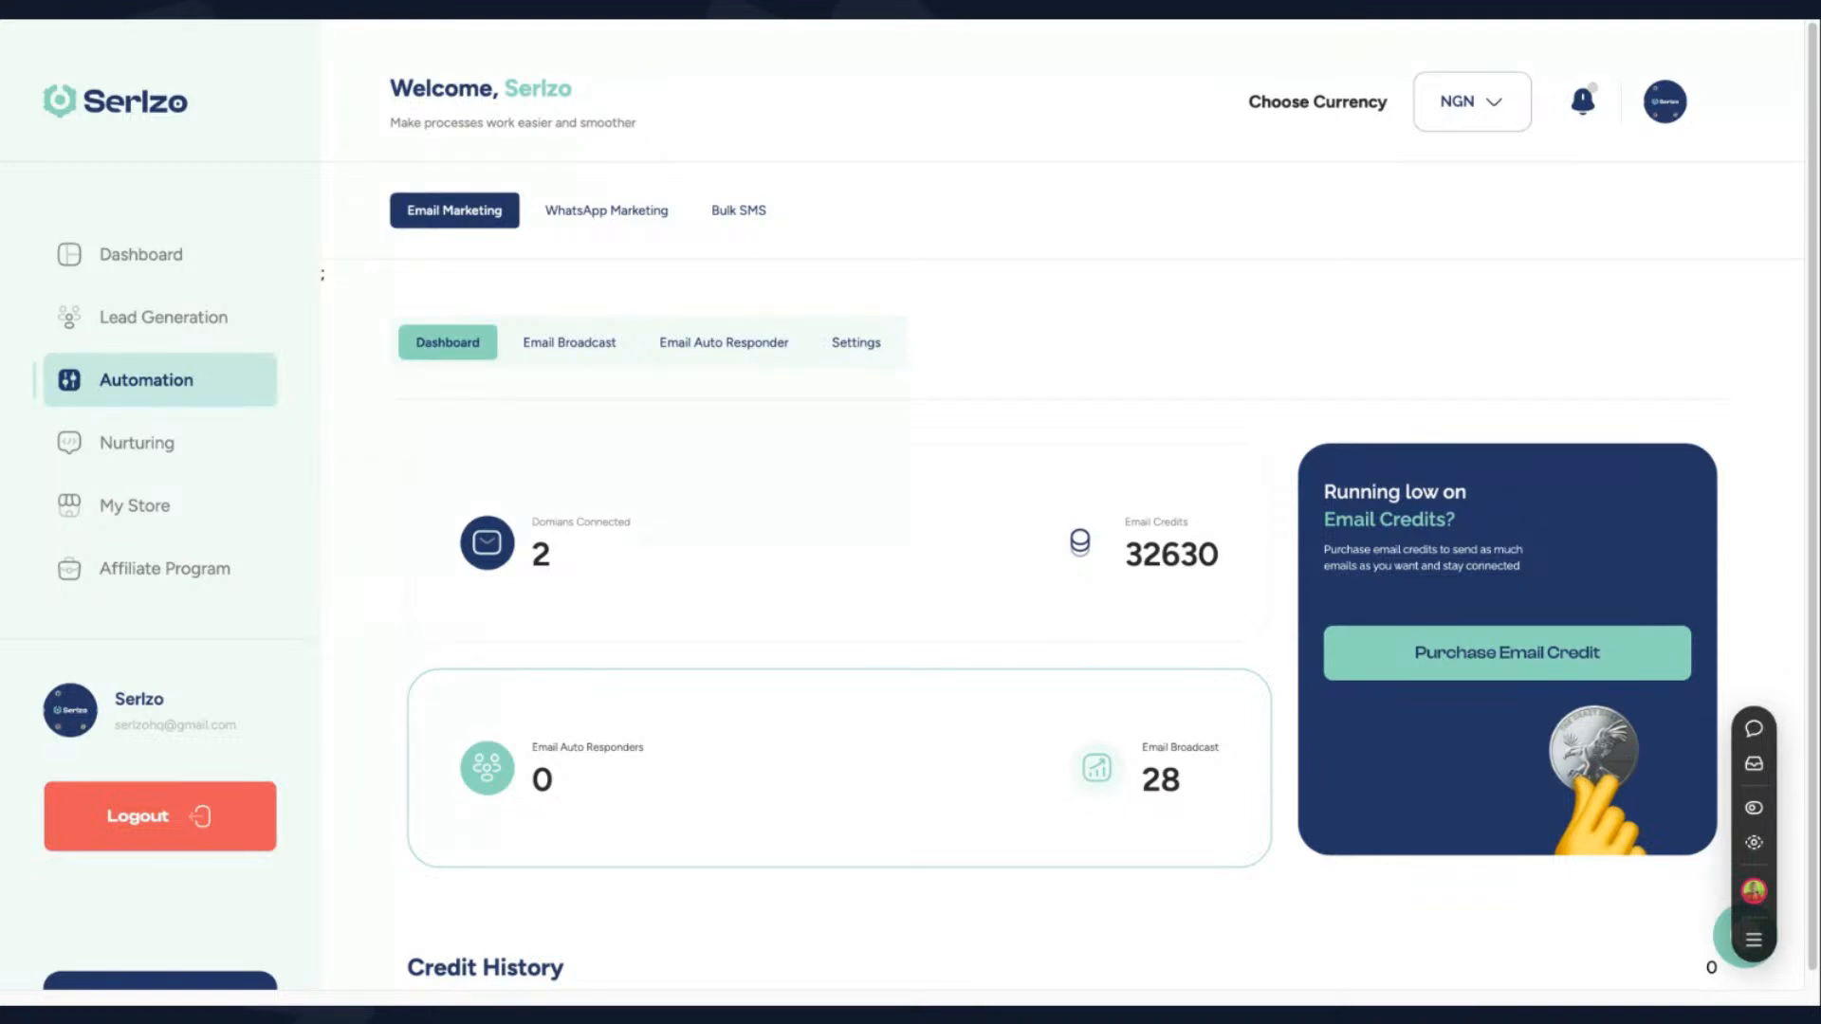
{"action": "left_click", "coordinate": [606, 212]}
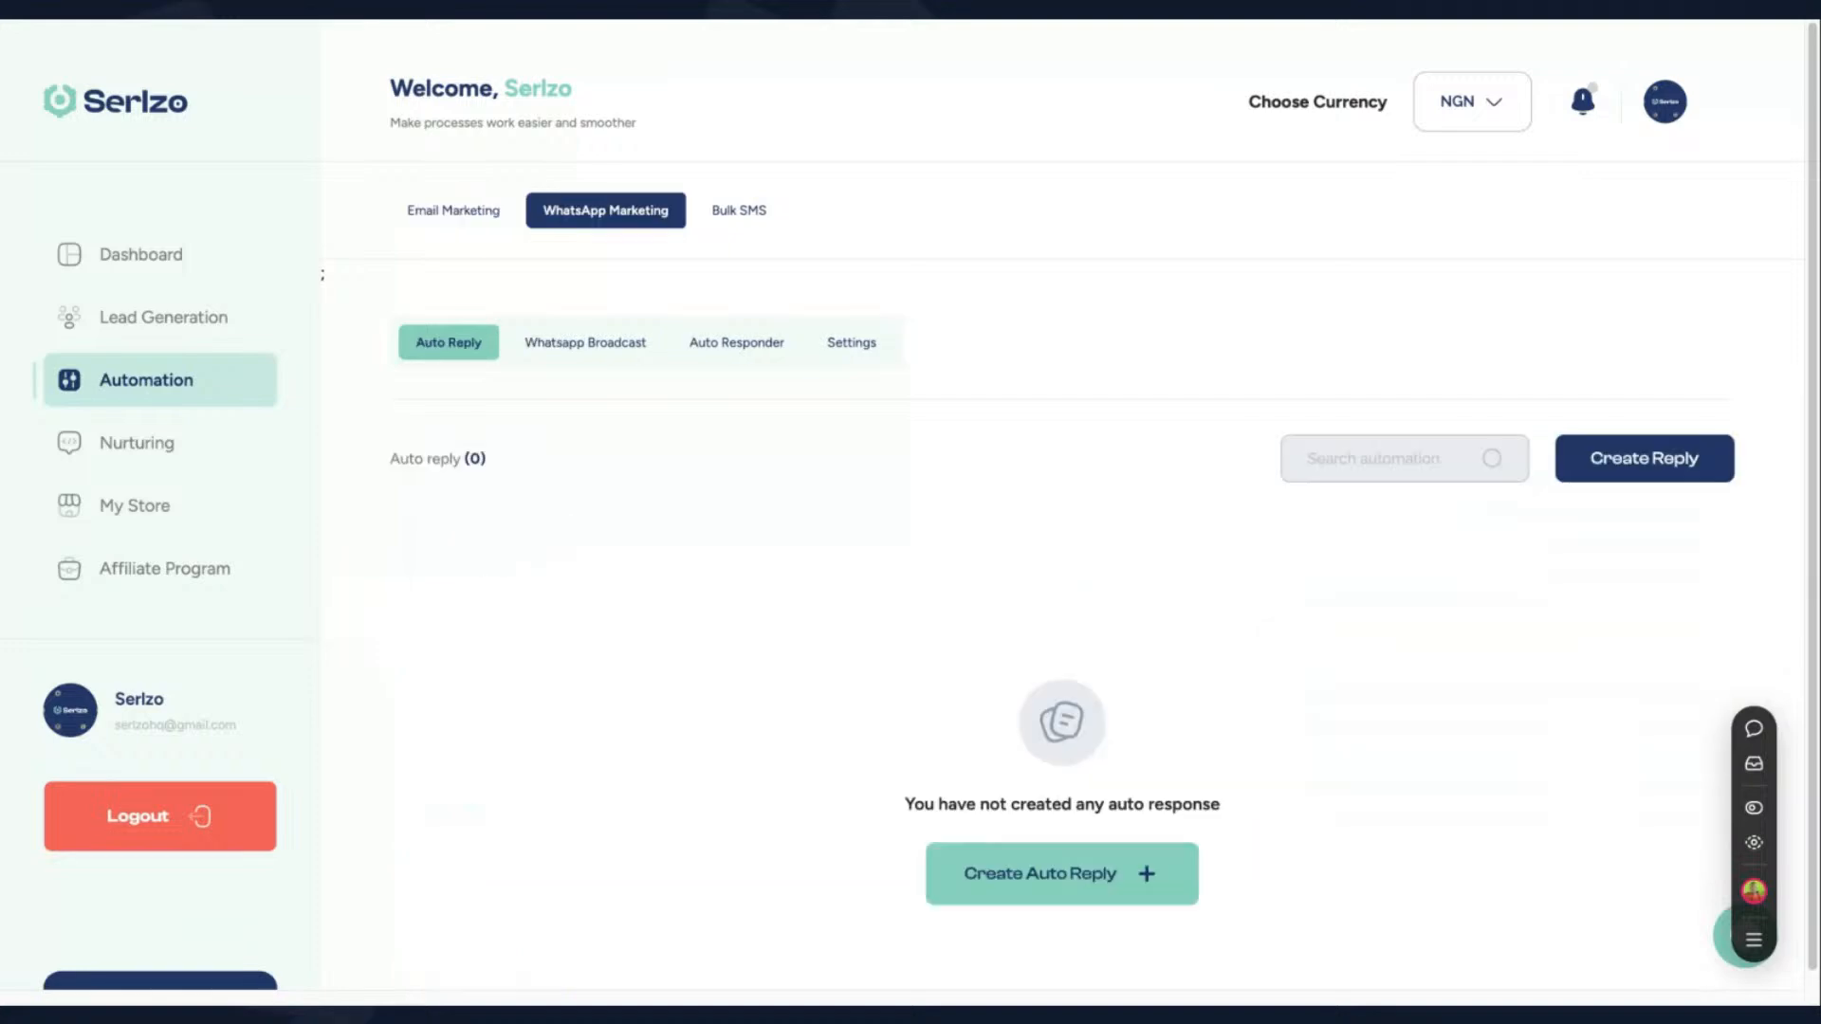
{"action": "left_click", "coordinate": [588, 349]}
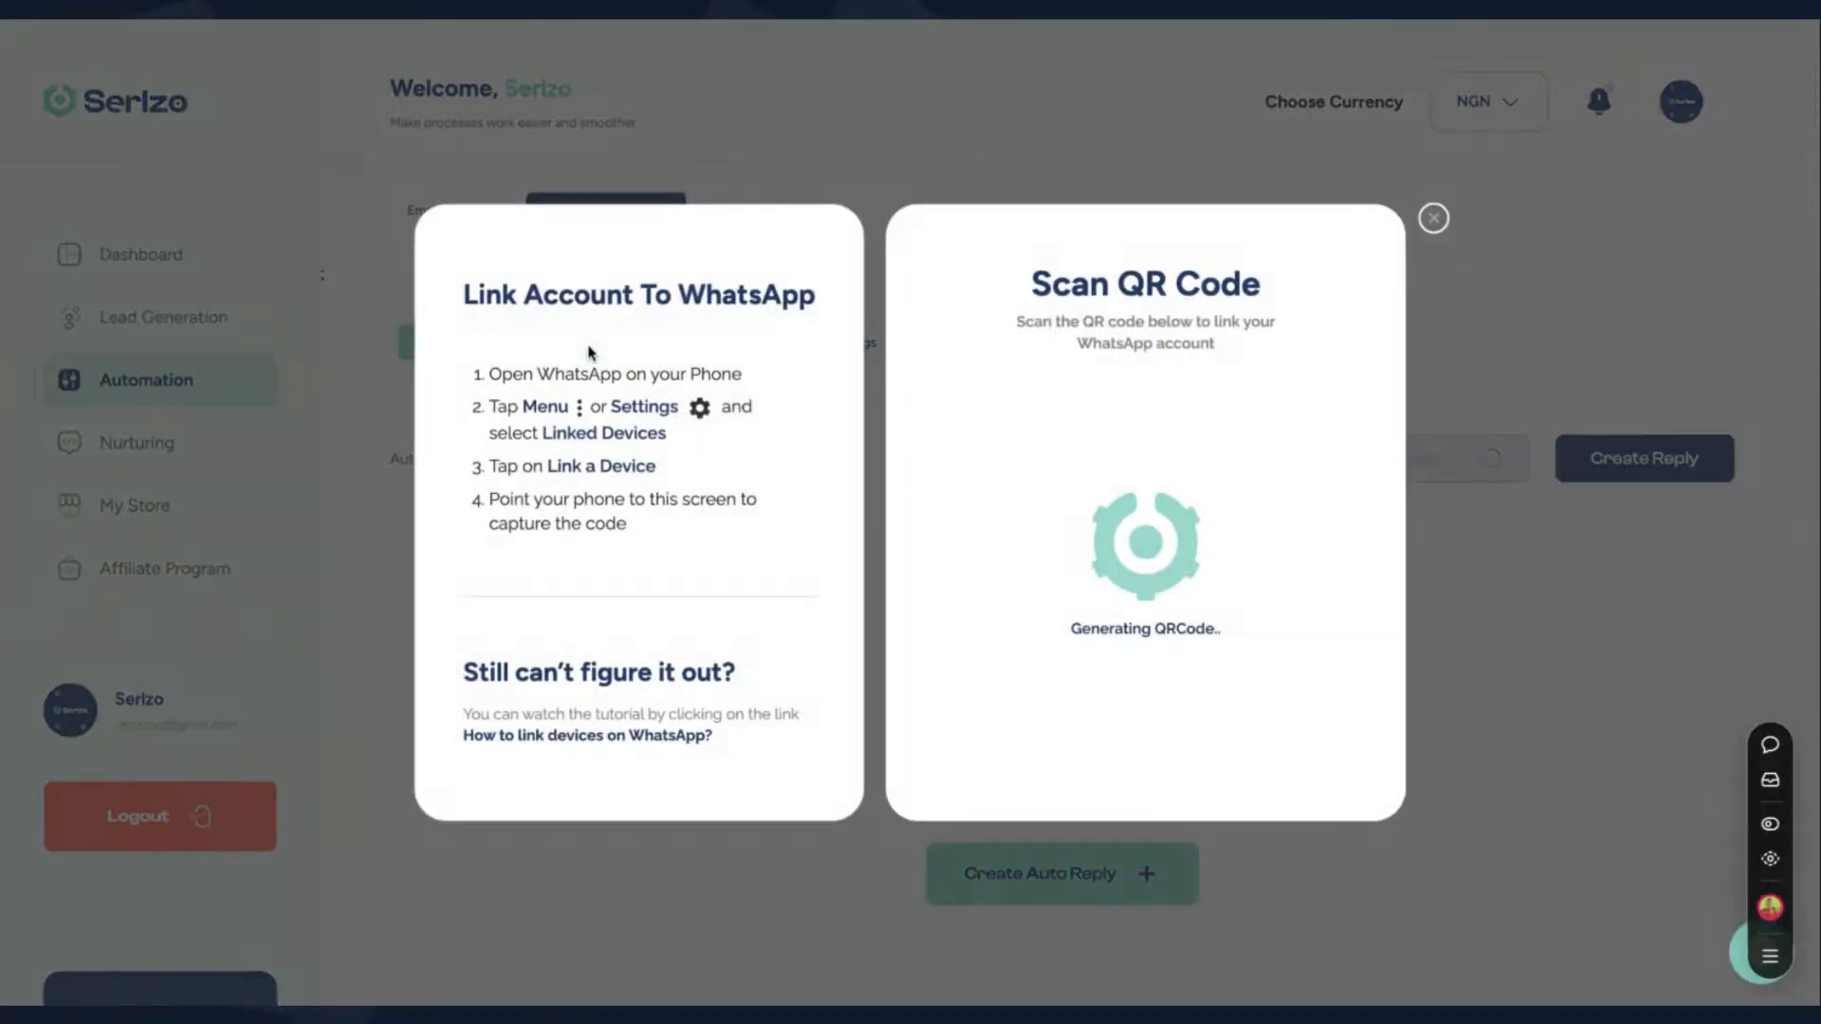
{"action": "left_click", "coordinate": [1438, 221]}
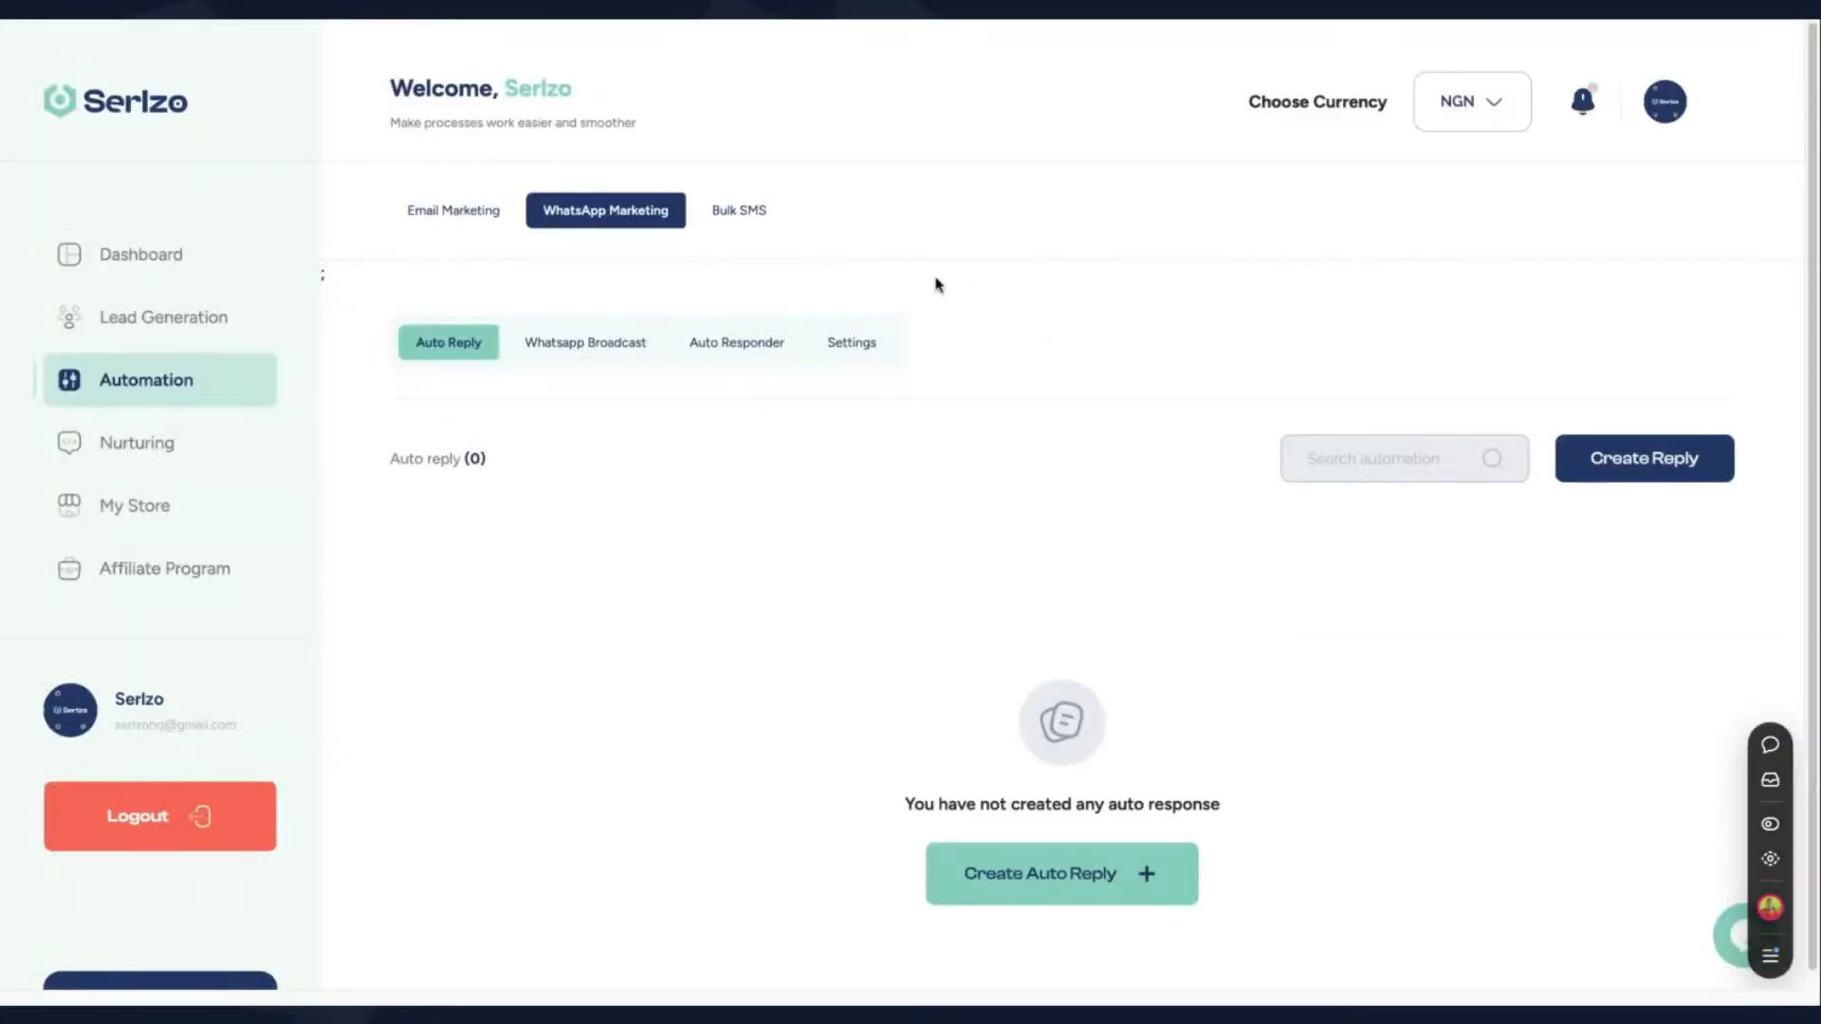
{"action": "left_click", "coordinate": [617, 347]}
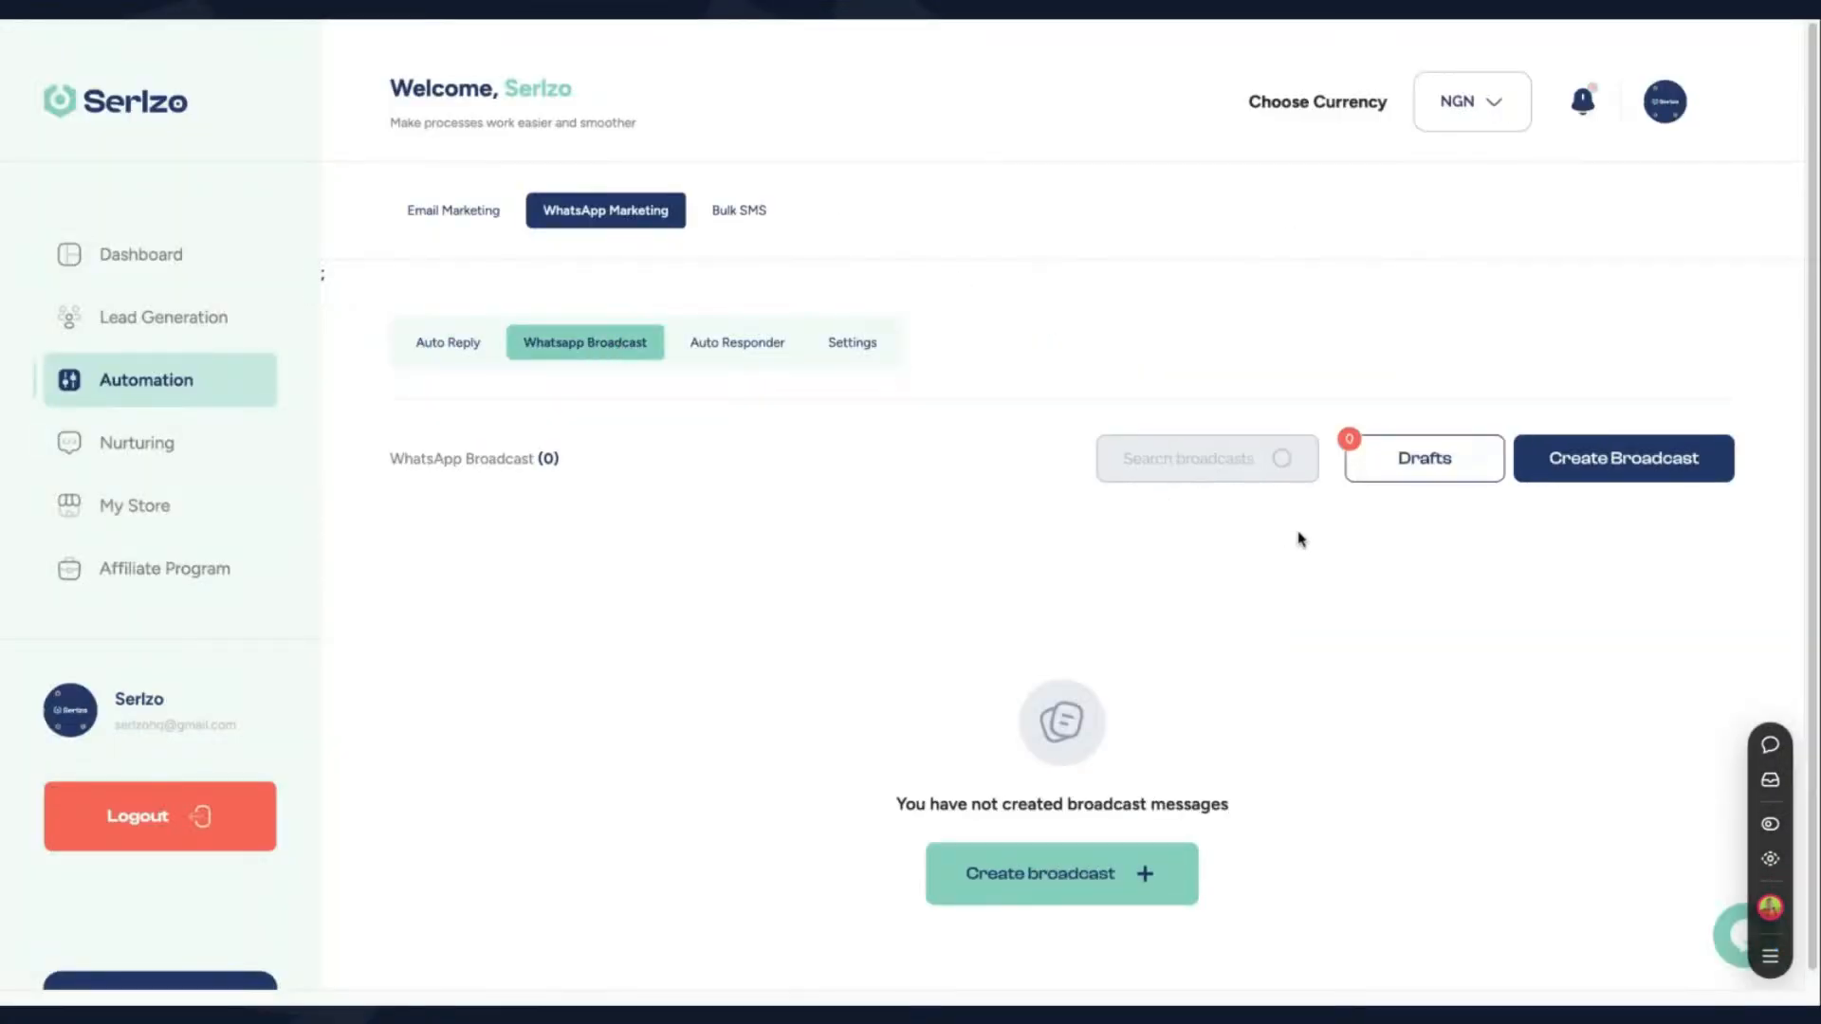
- Create a new WhatsApp broadcast and write the message "hi" followed by the recipient's first-name placeholder
{"action": "left_click", "coordinate": [1638, 465]}
{"action": "scroll", "coordinate": [1424, 501], "scroll_direction": "down", "scroll_amount": 2}
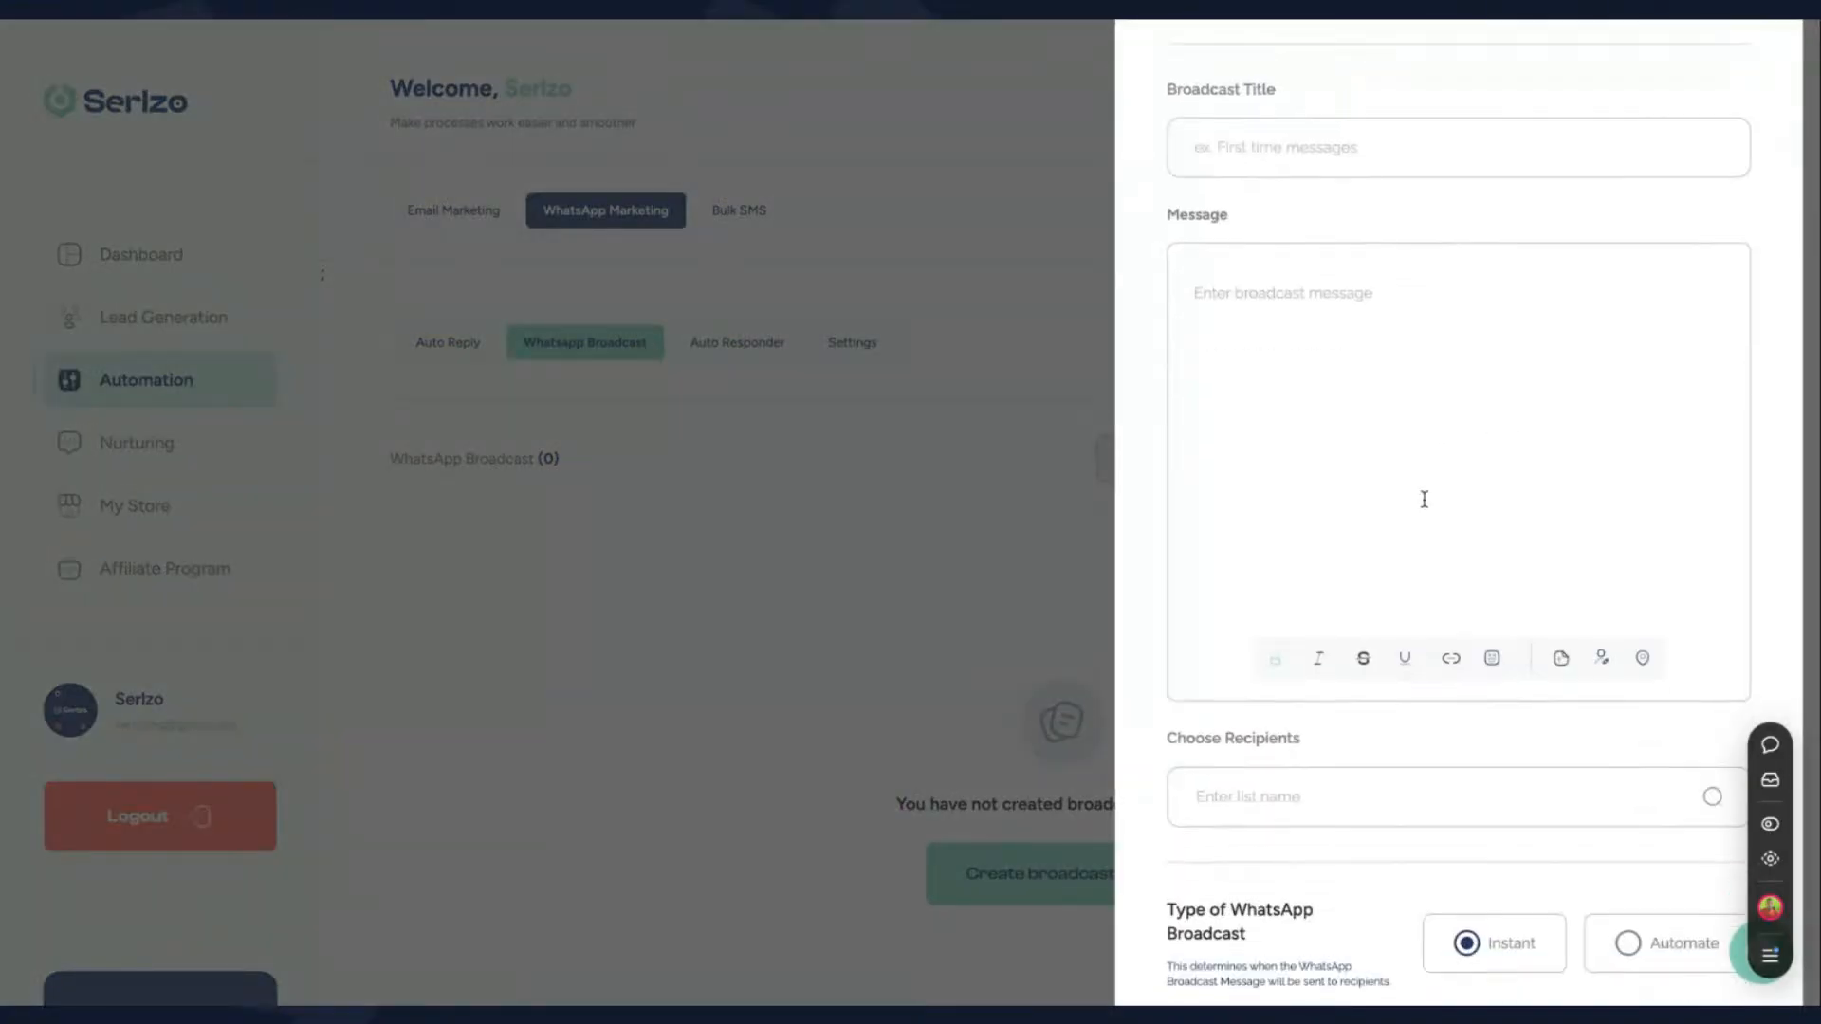
{"action": "type", "text": "hi"}
{"action": "left_click", "coordinate": [1603, 659]}
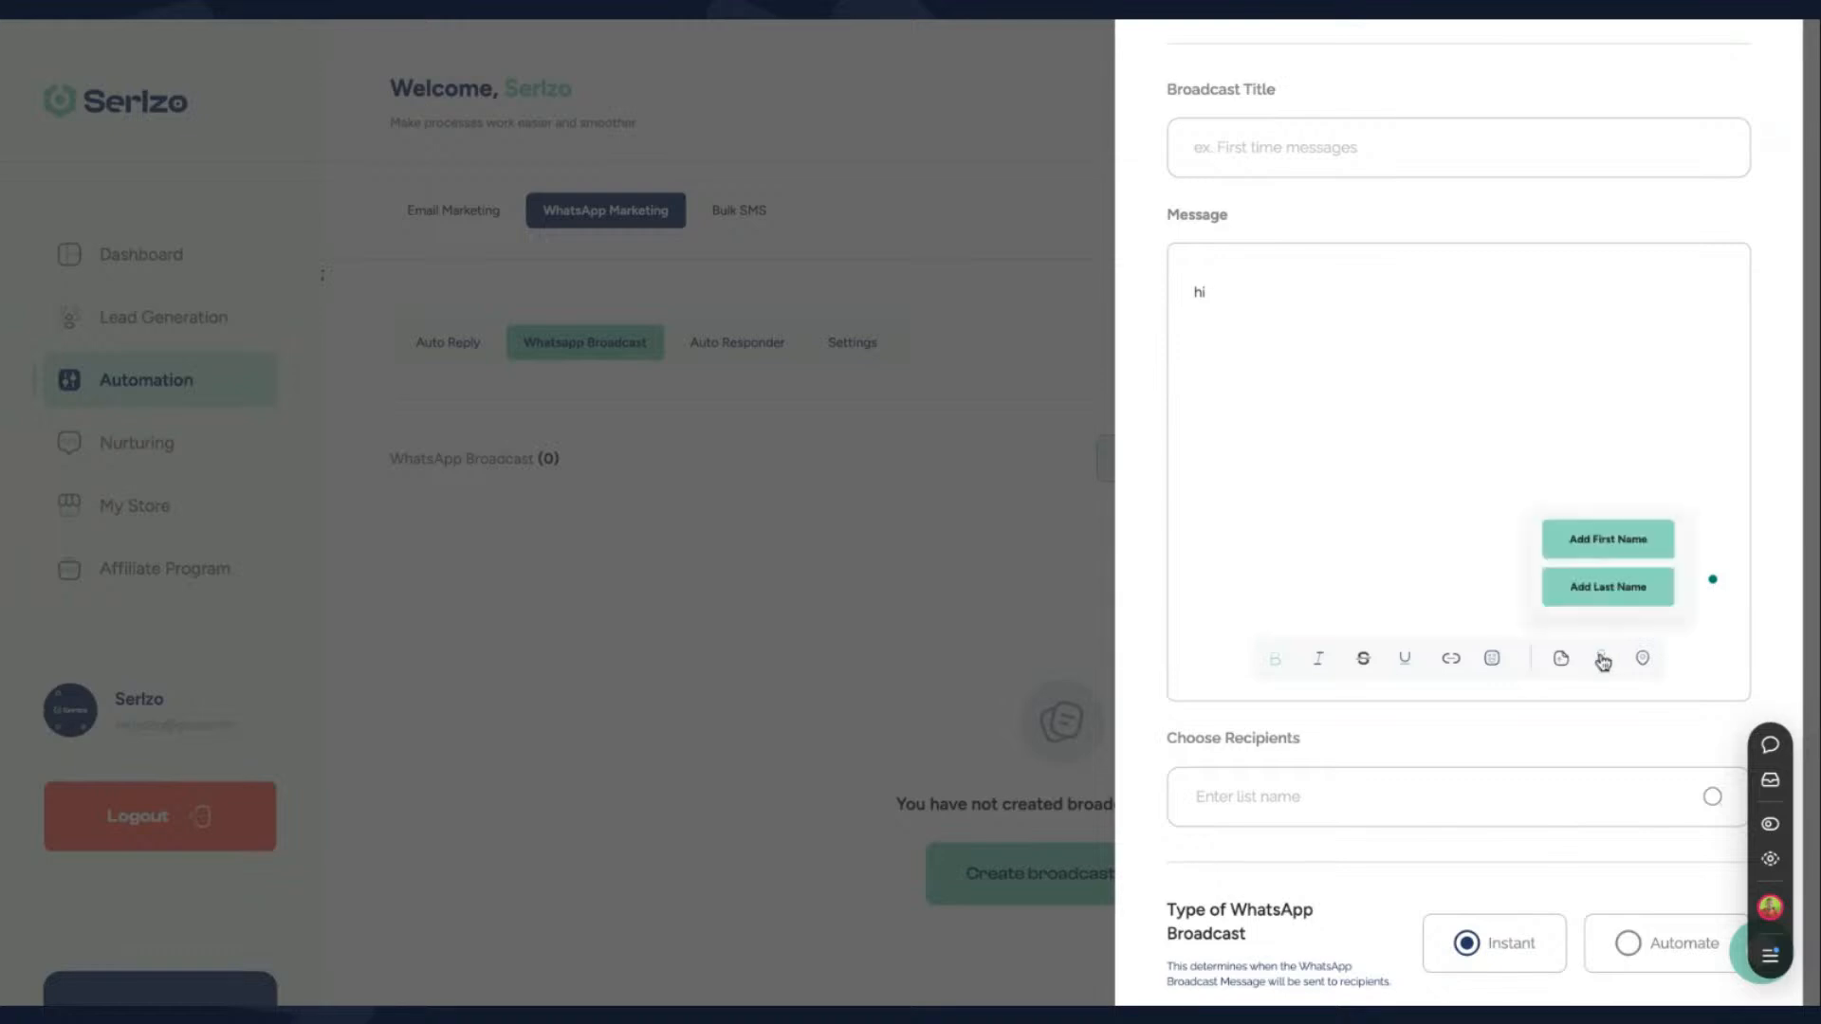
{"action": "left_click", "coordinate": [1606, 541]}
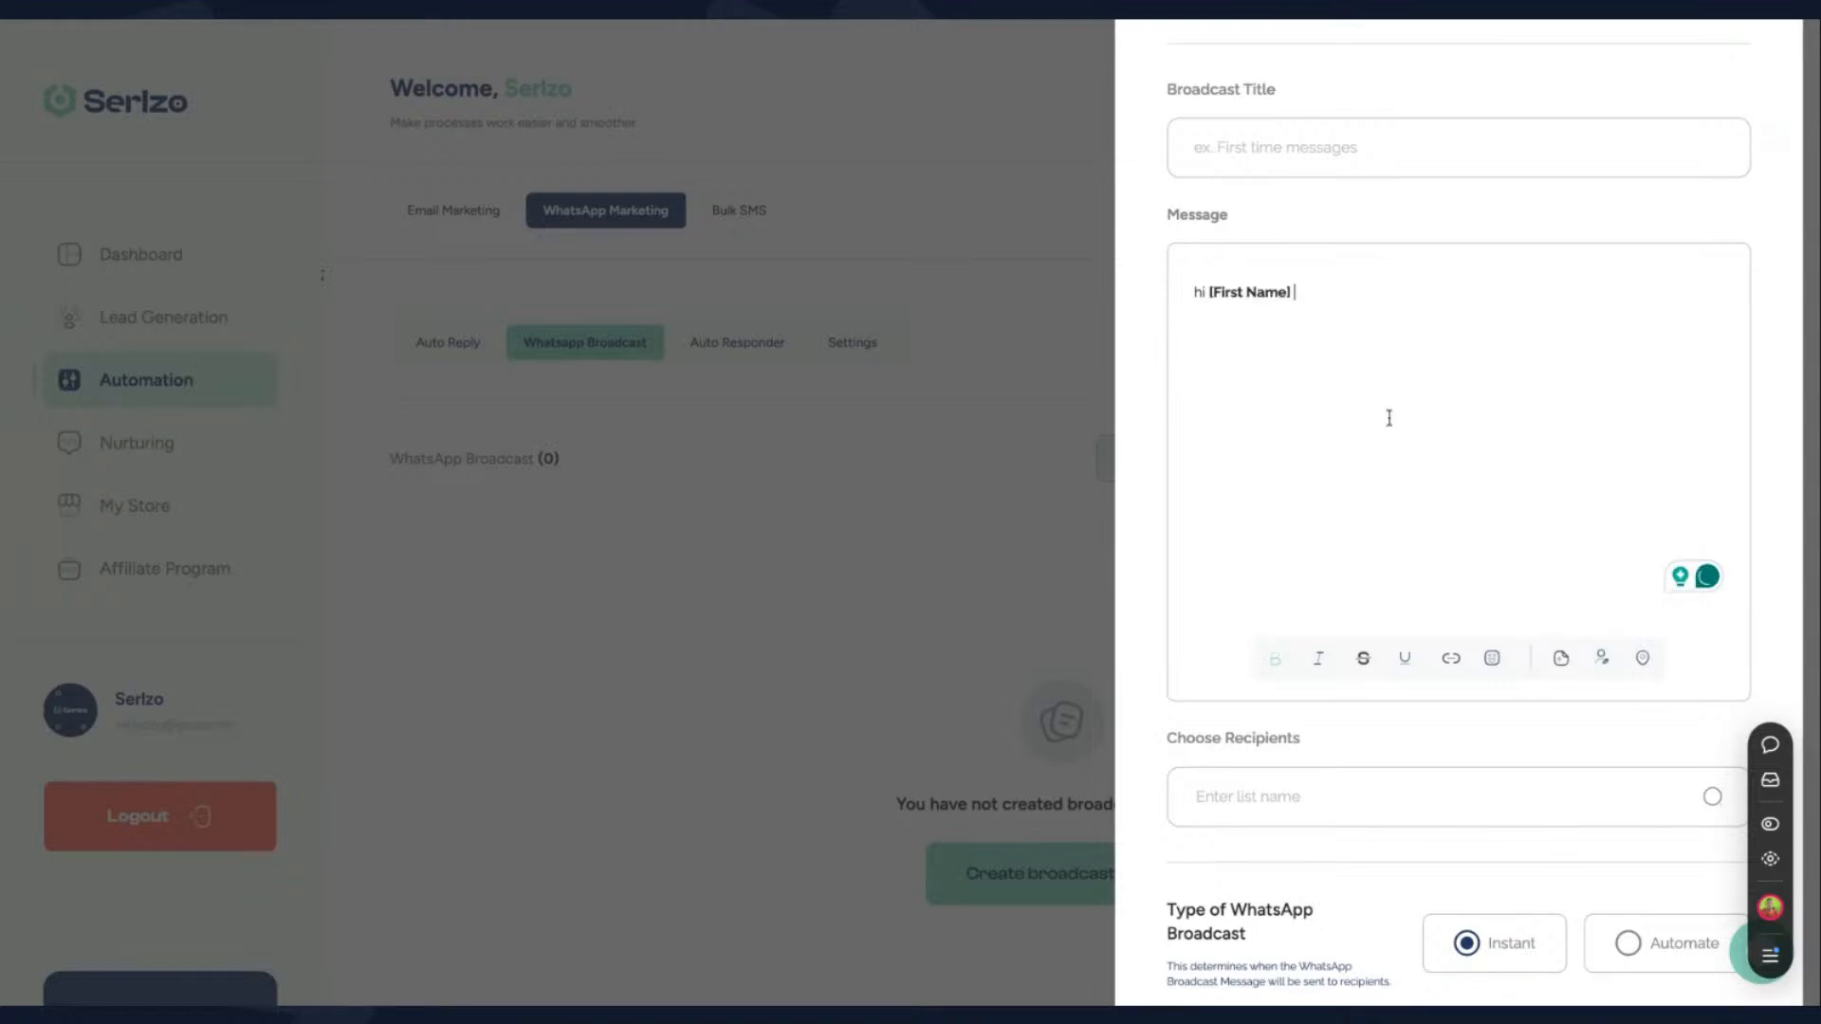
{"action": "key", "text": "Return"}
{"action": "type", "text": "reas"}
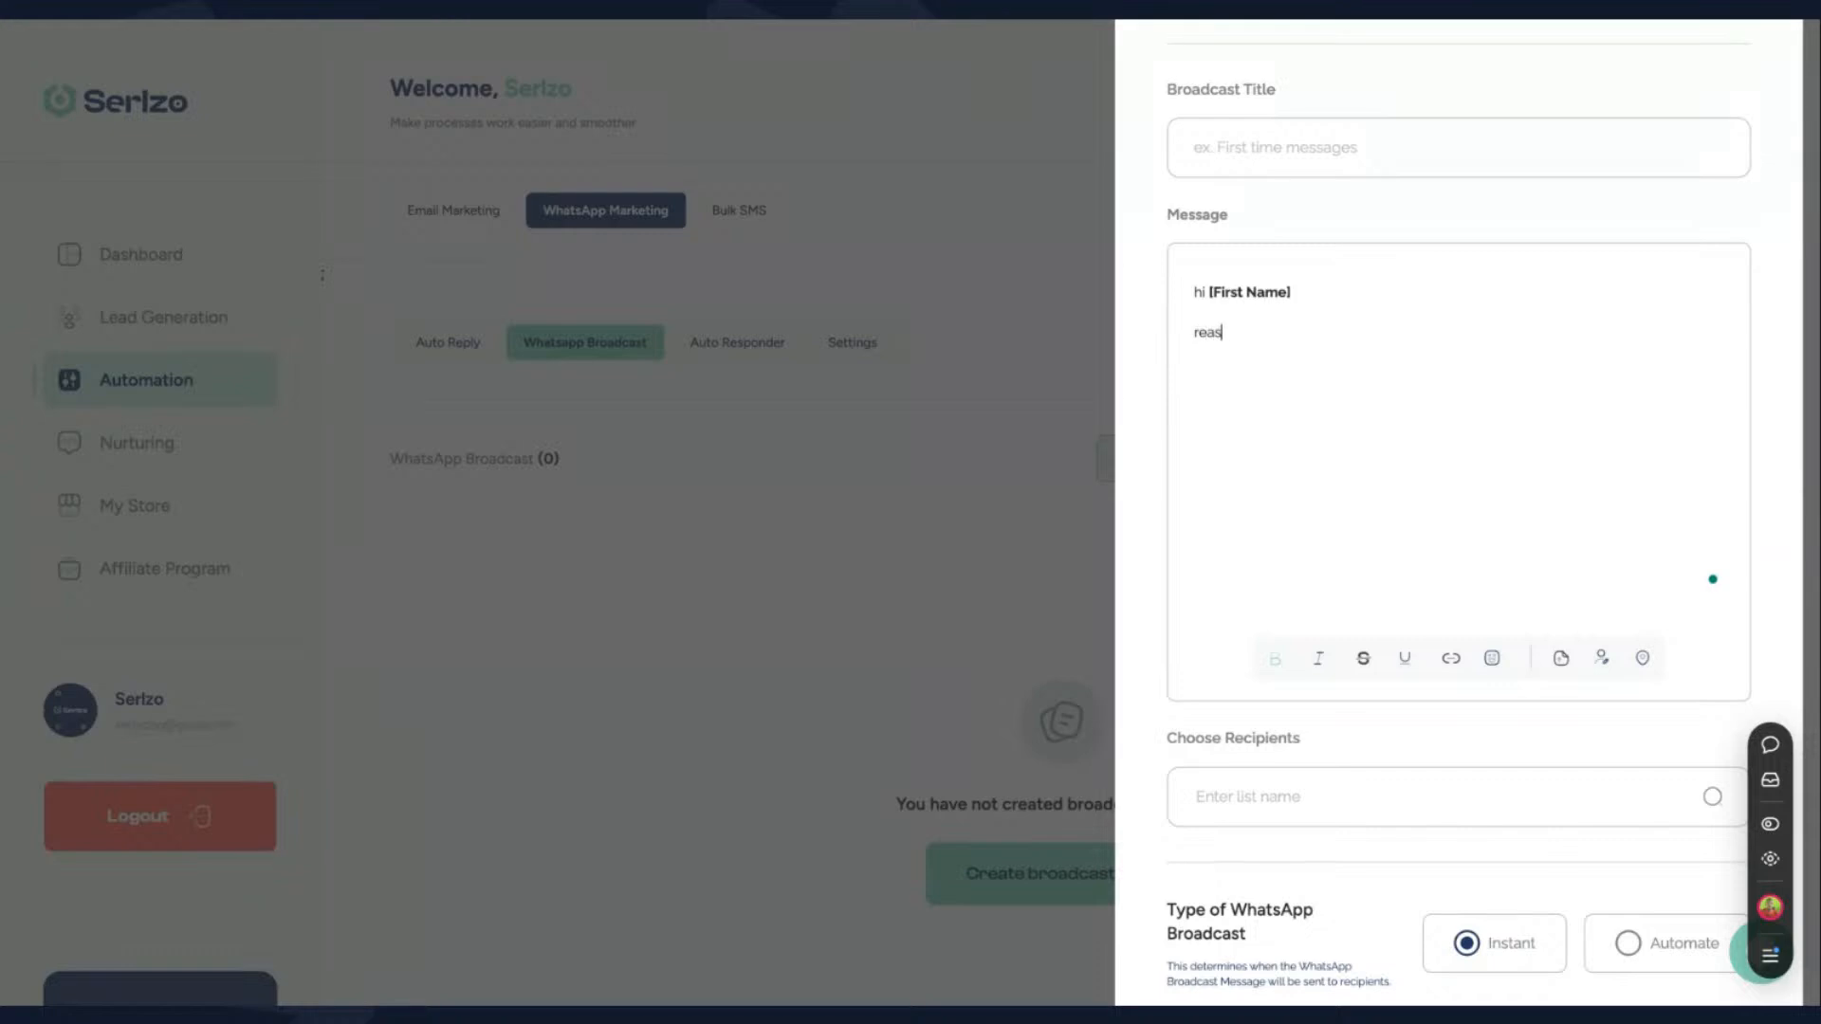
{"action": "type", "text": "t t"}
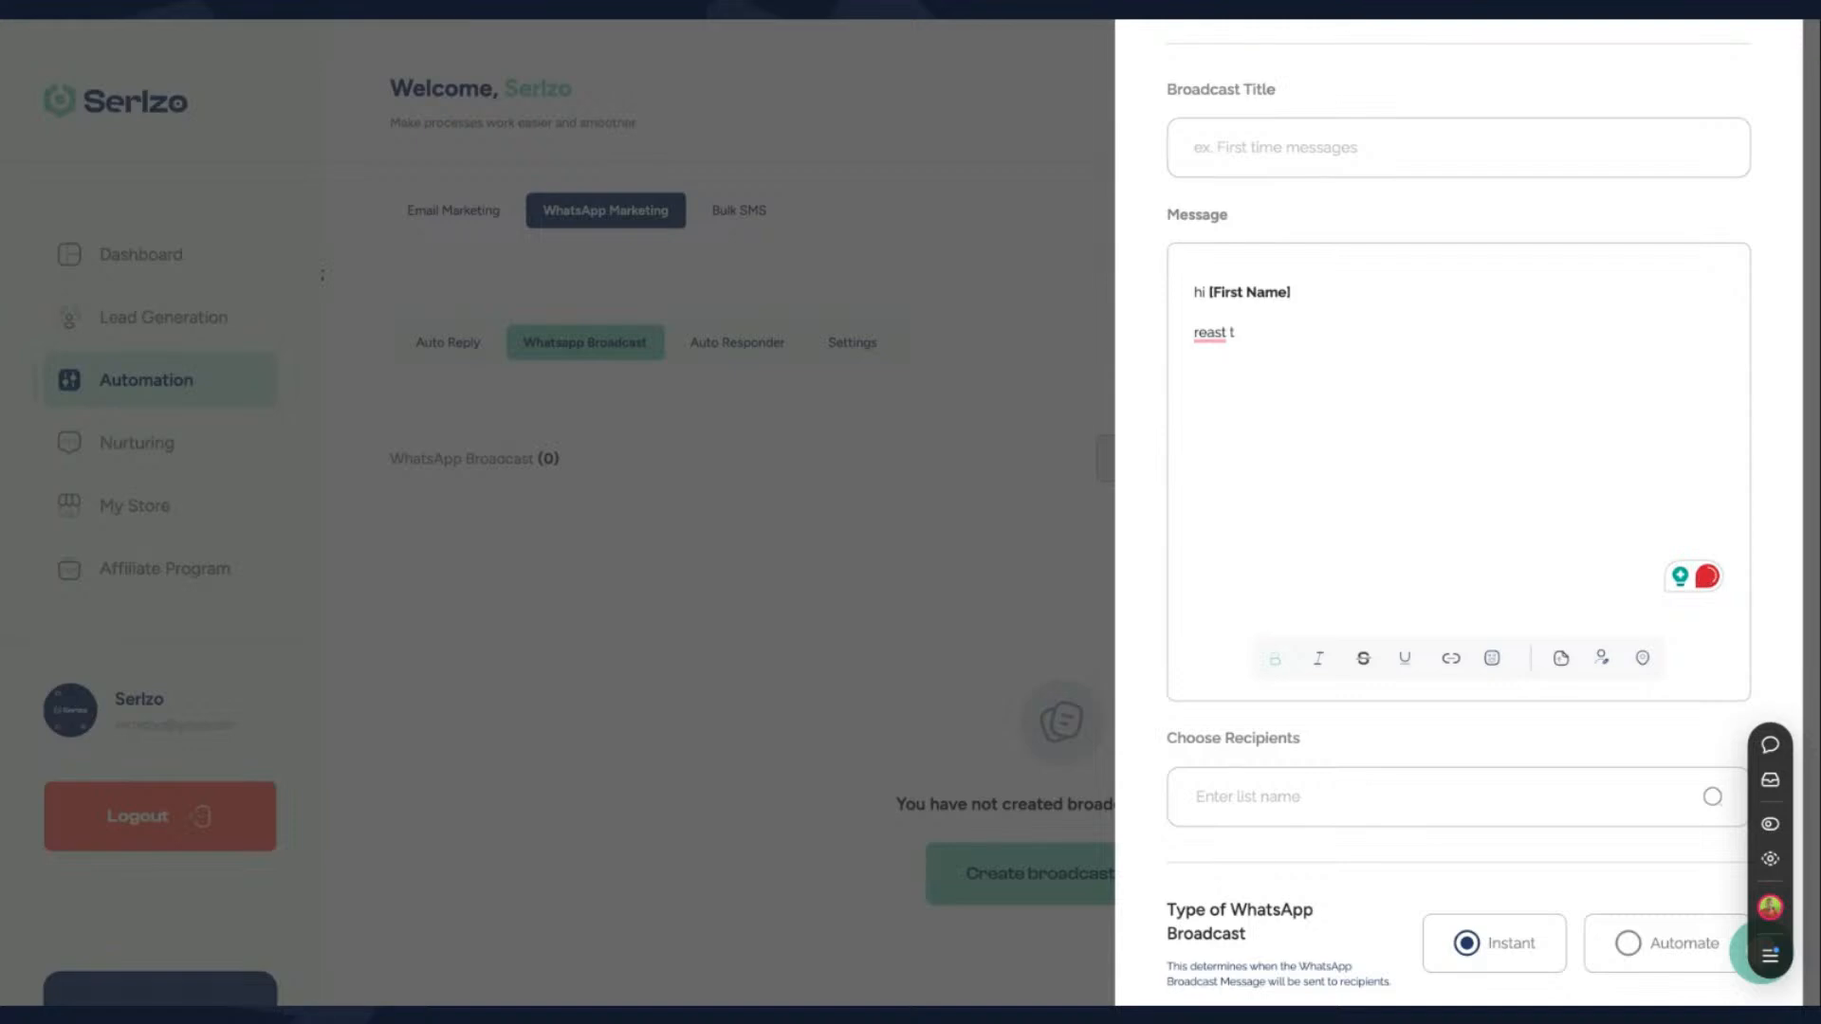
{"action": "type", "text": "500k"}
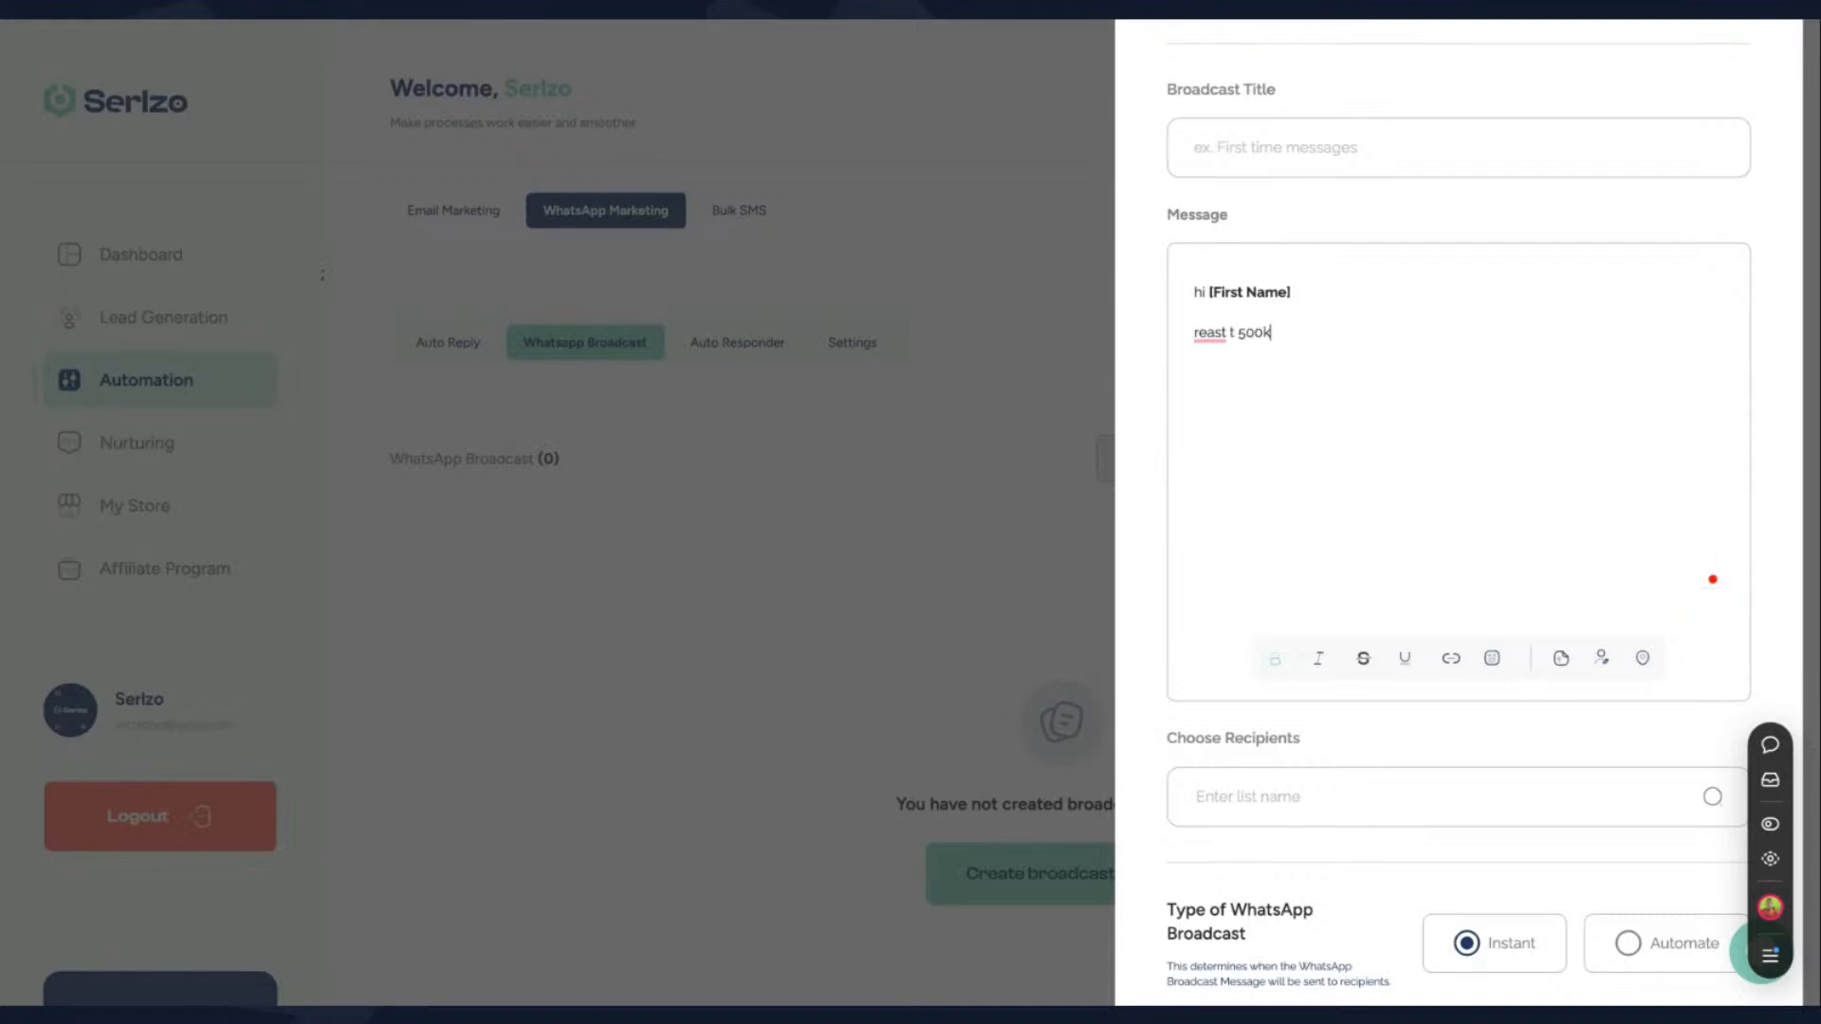
{"action": "key", "text": "BackSpace"}
{"action": "key", "text": "BackSpace"}
{"action": "key", "text": "BackSpace"}
{"action": "key", "text": "BackSpace"}
{"action": "key", "text": "BackSpace"}
{"action": "type", "text": "5,00,000"}
{"action": "left_click_drag", "start_coordinate": [1285, 332], "coordinate": [1191, 337]}
{"action": "key", "text": "BackSpace"}
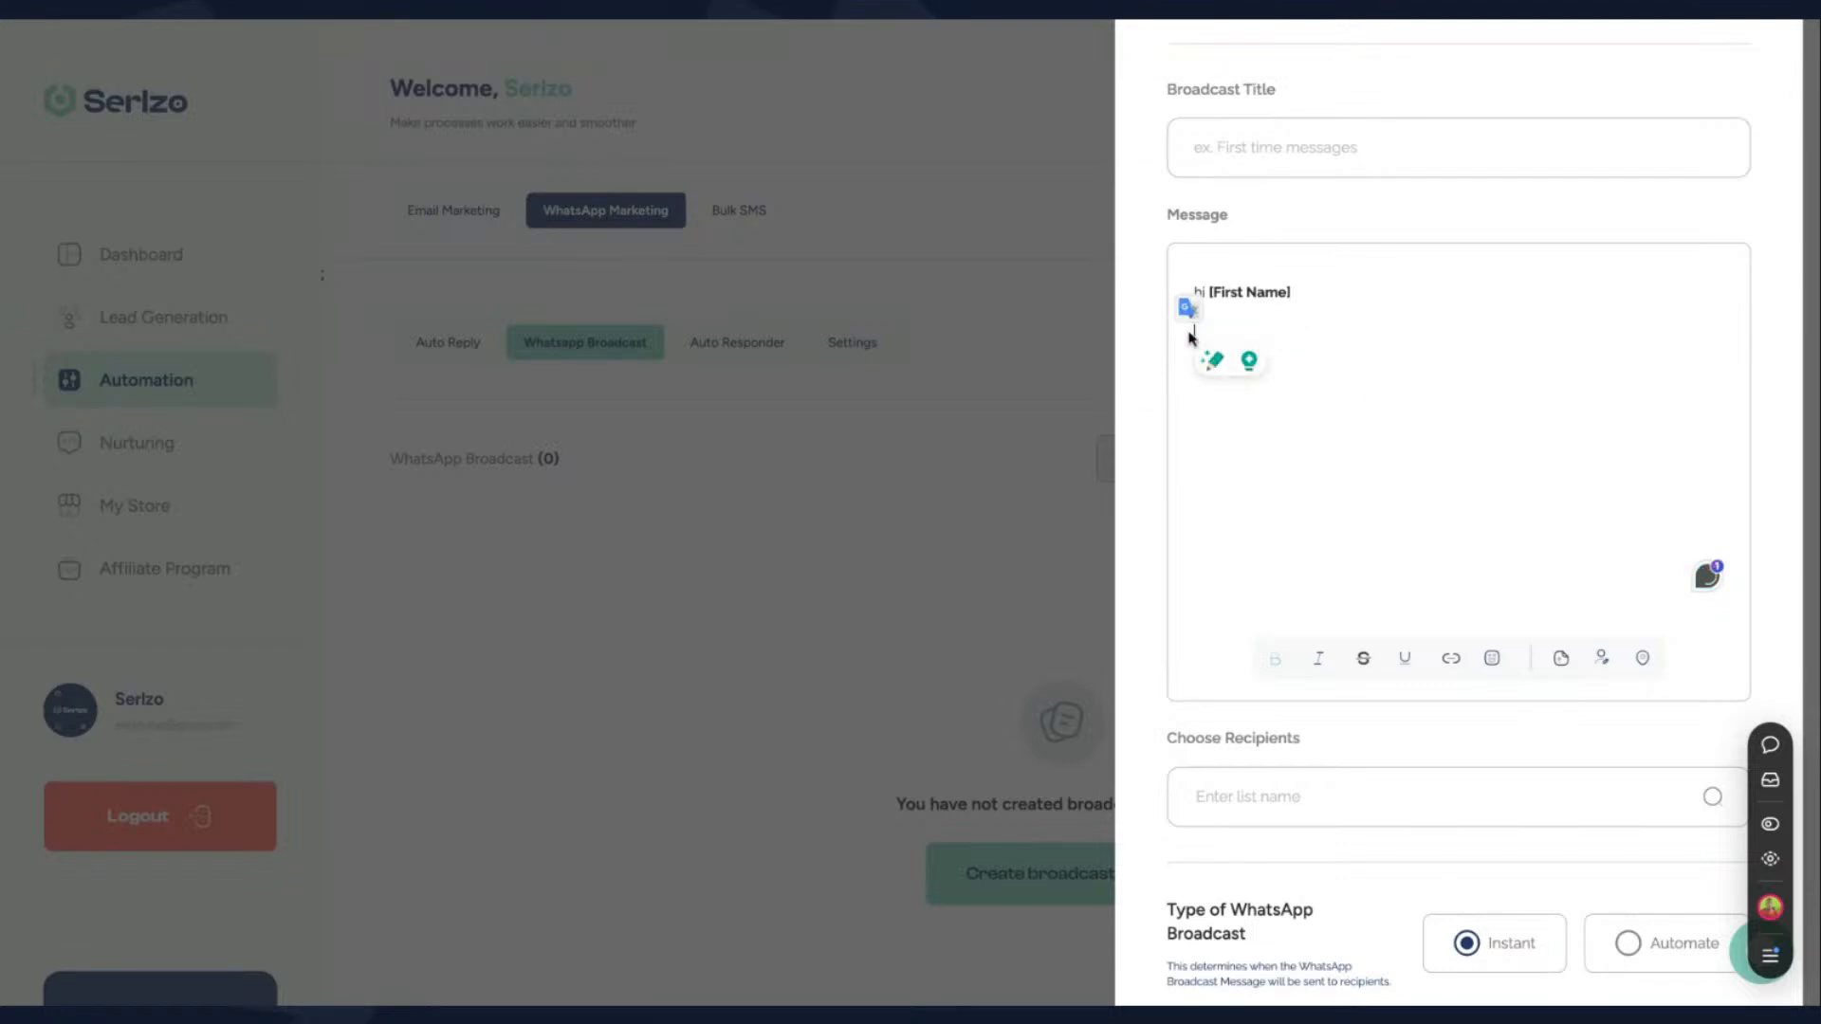
- Choose "Demo list" as the recipients of the WhatsApp broadcast and review the rest of the form
{"action": "left_click", "coordinate": [1579, 801]}
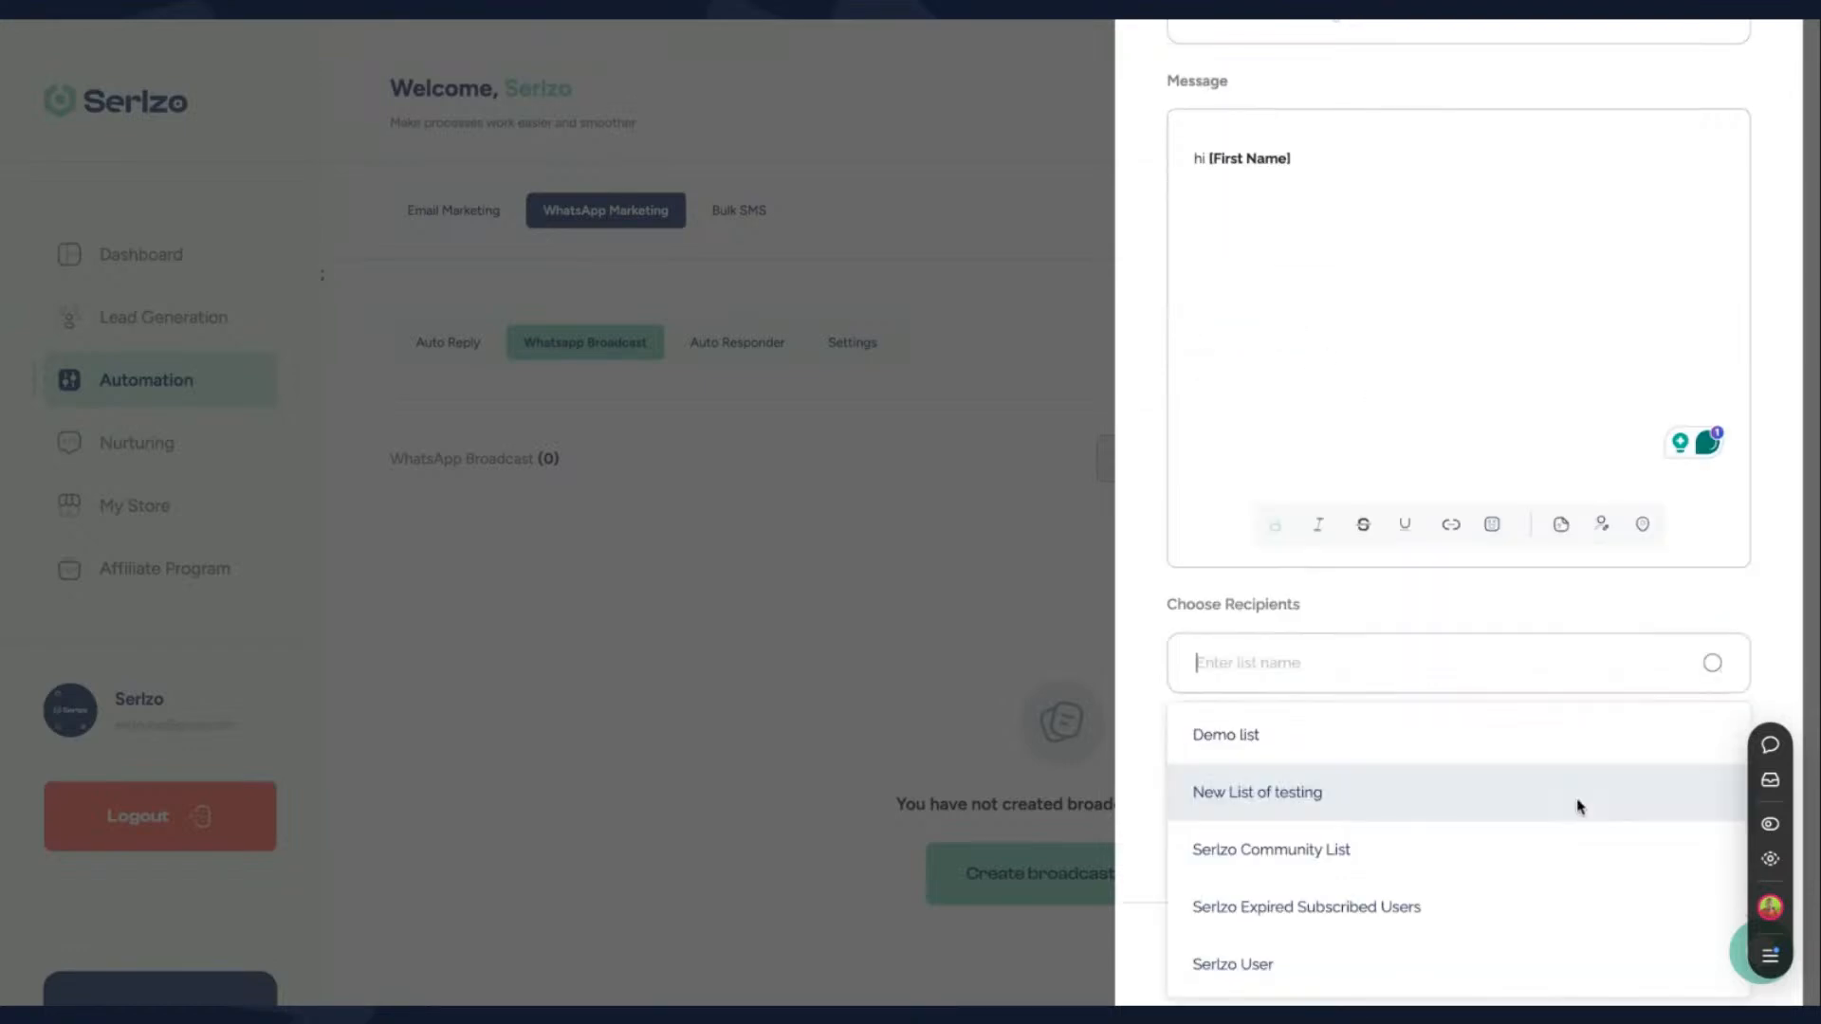
{"action": "left_click", "coordinate": [1376, 738]}
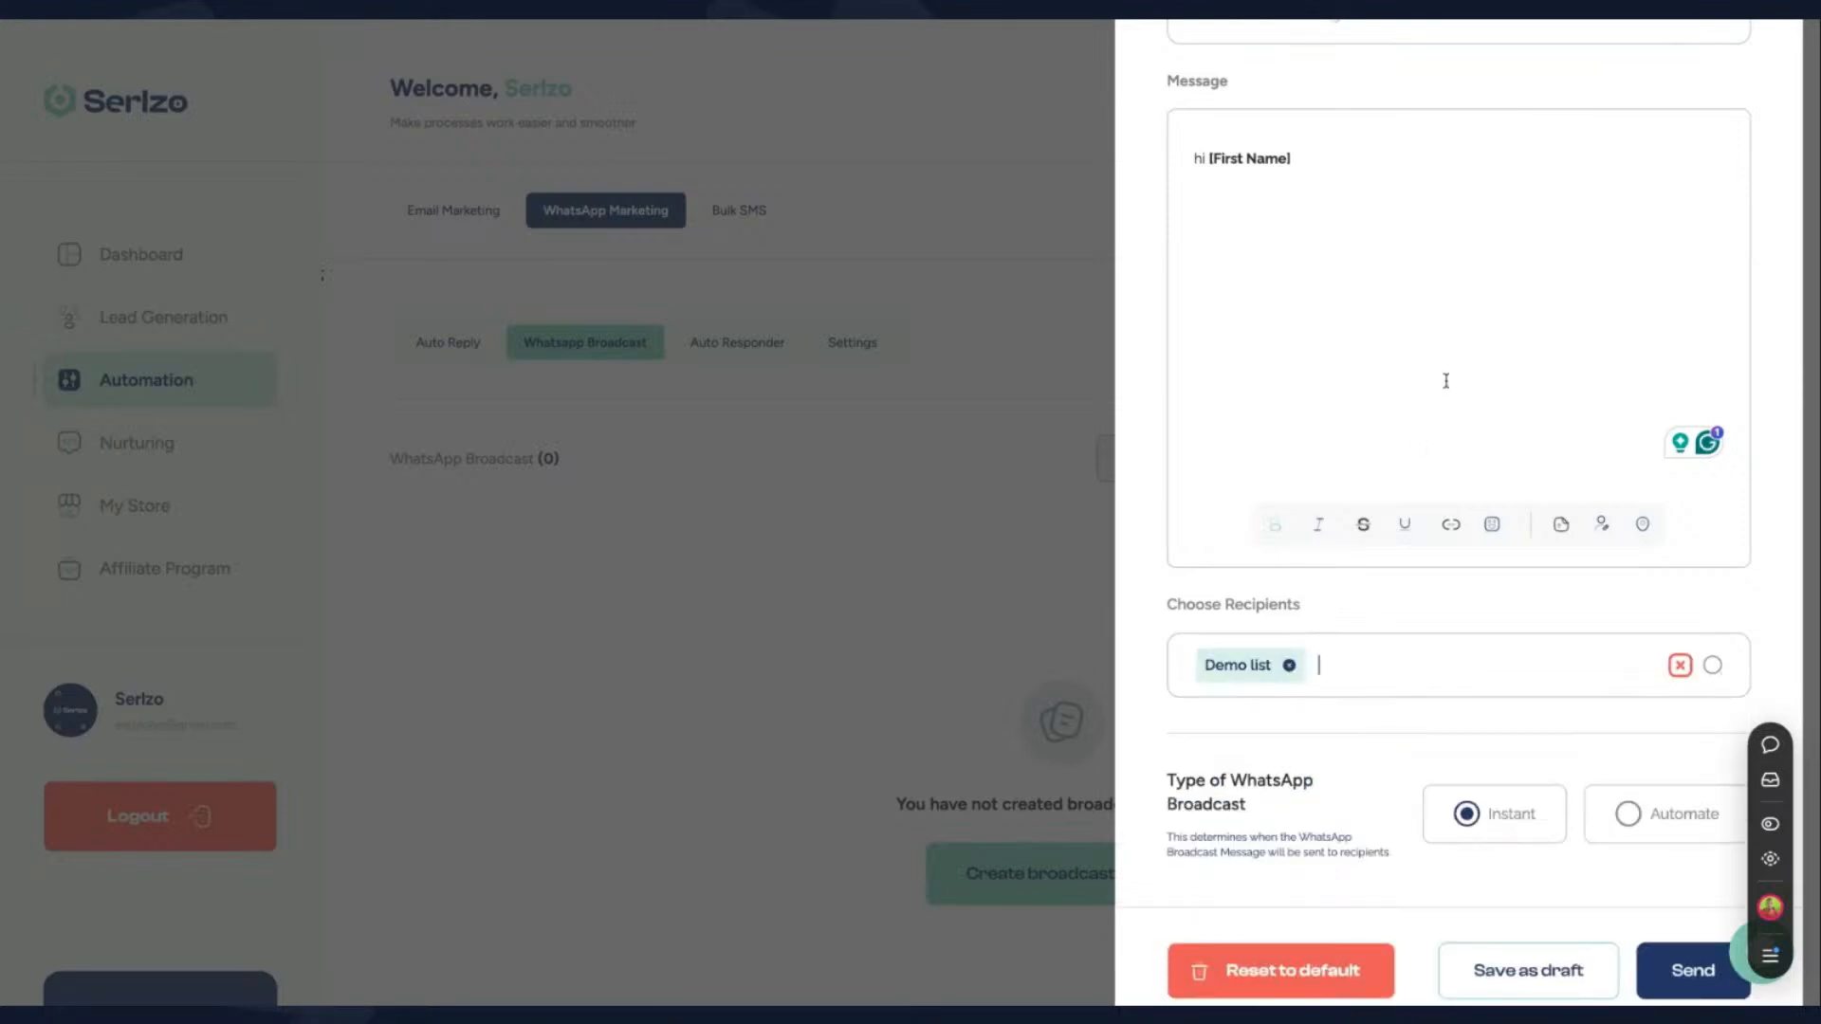
{"action": "scroll", "coordinate": [1459, 512], "scroll_direction": "down", "scroll_amount": 1}
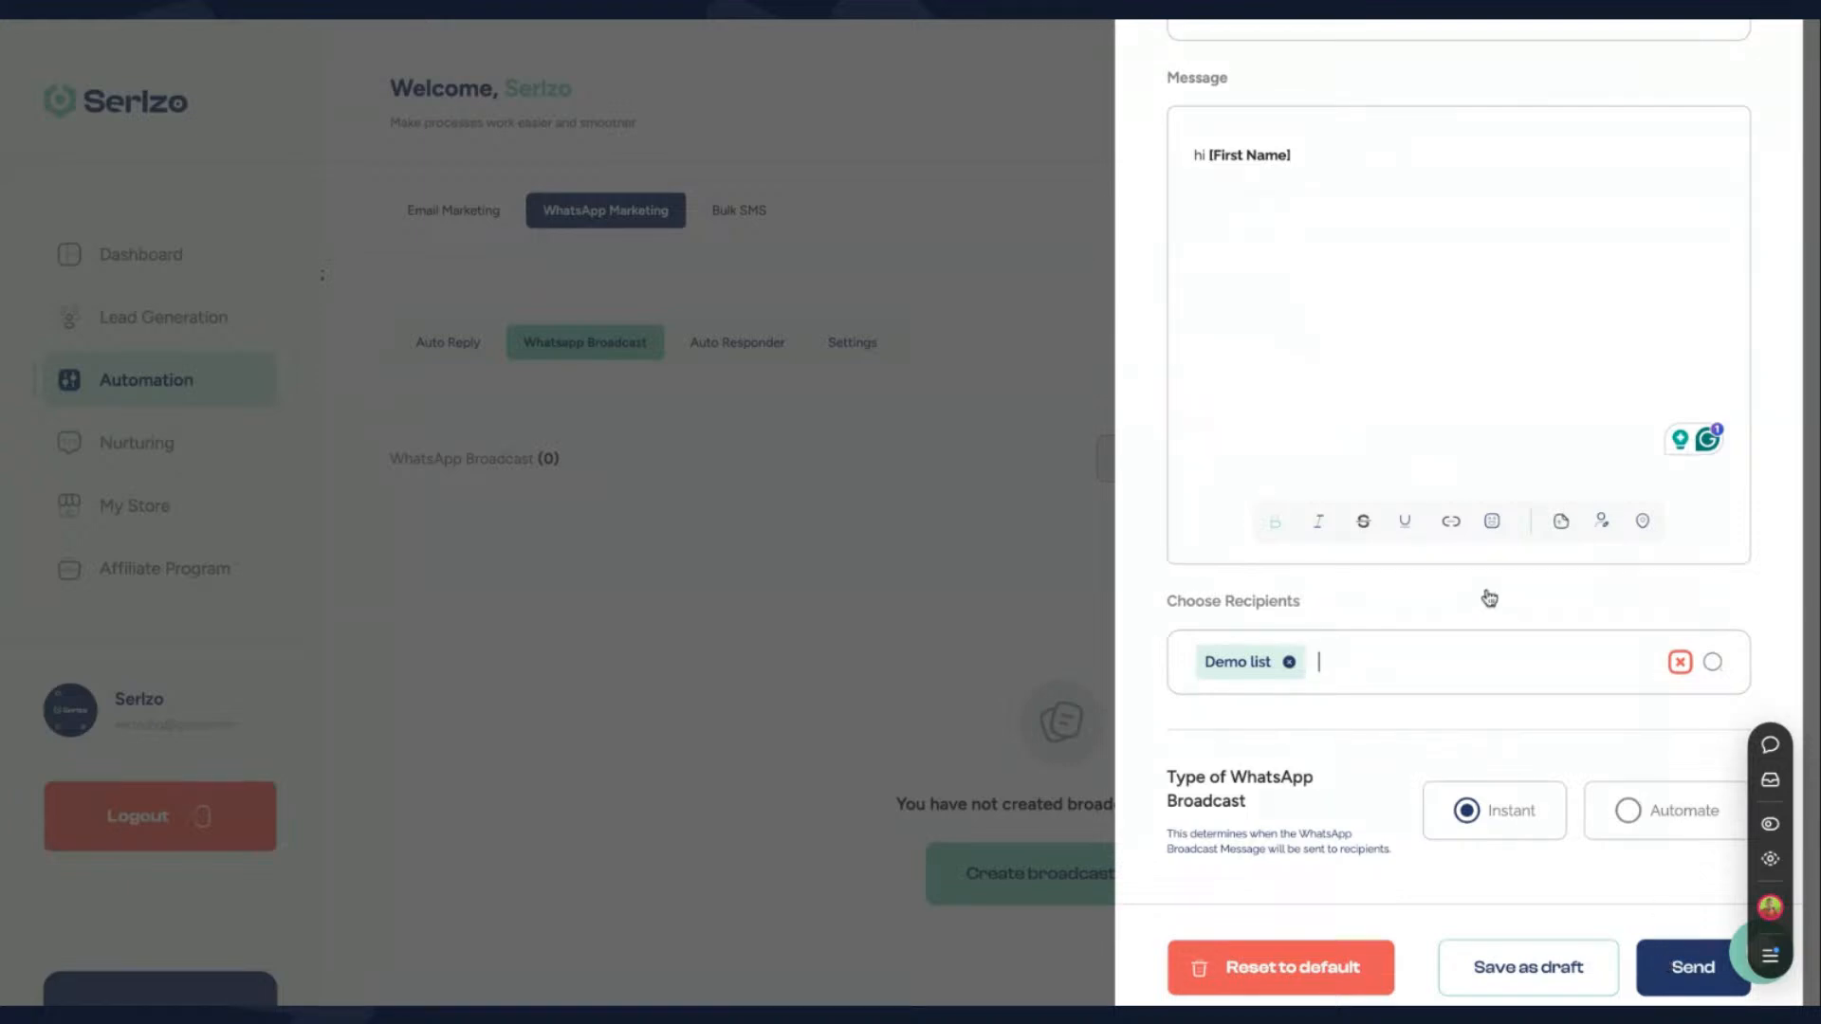
{"action": "scroll", "coordinate": [1484, 569], "scroll_direction": "up", "scroll_amount": 3}
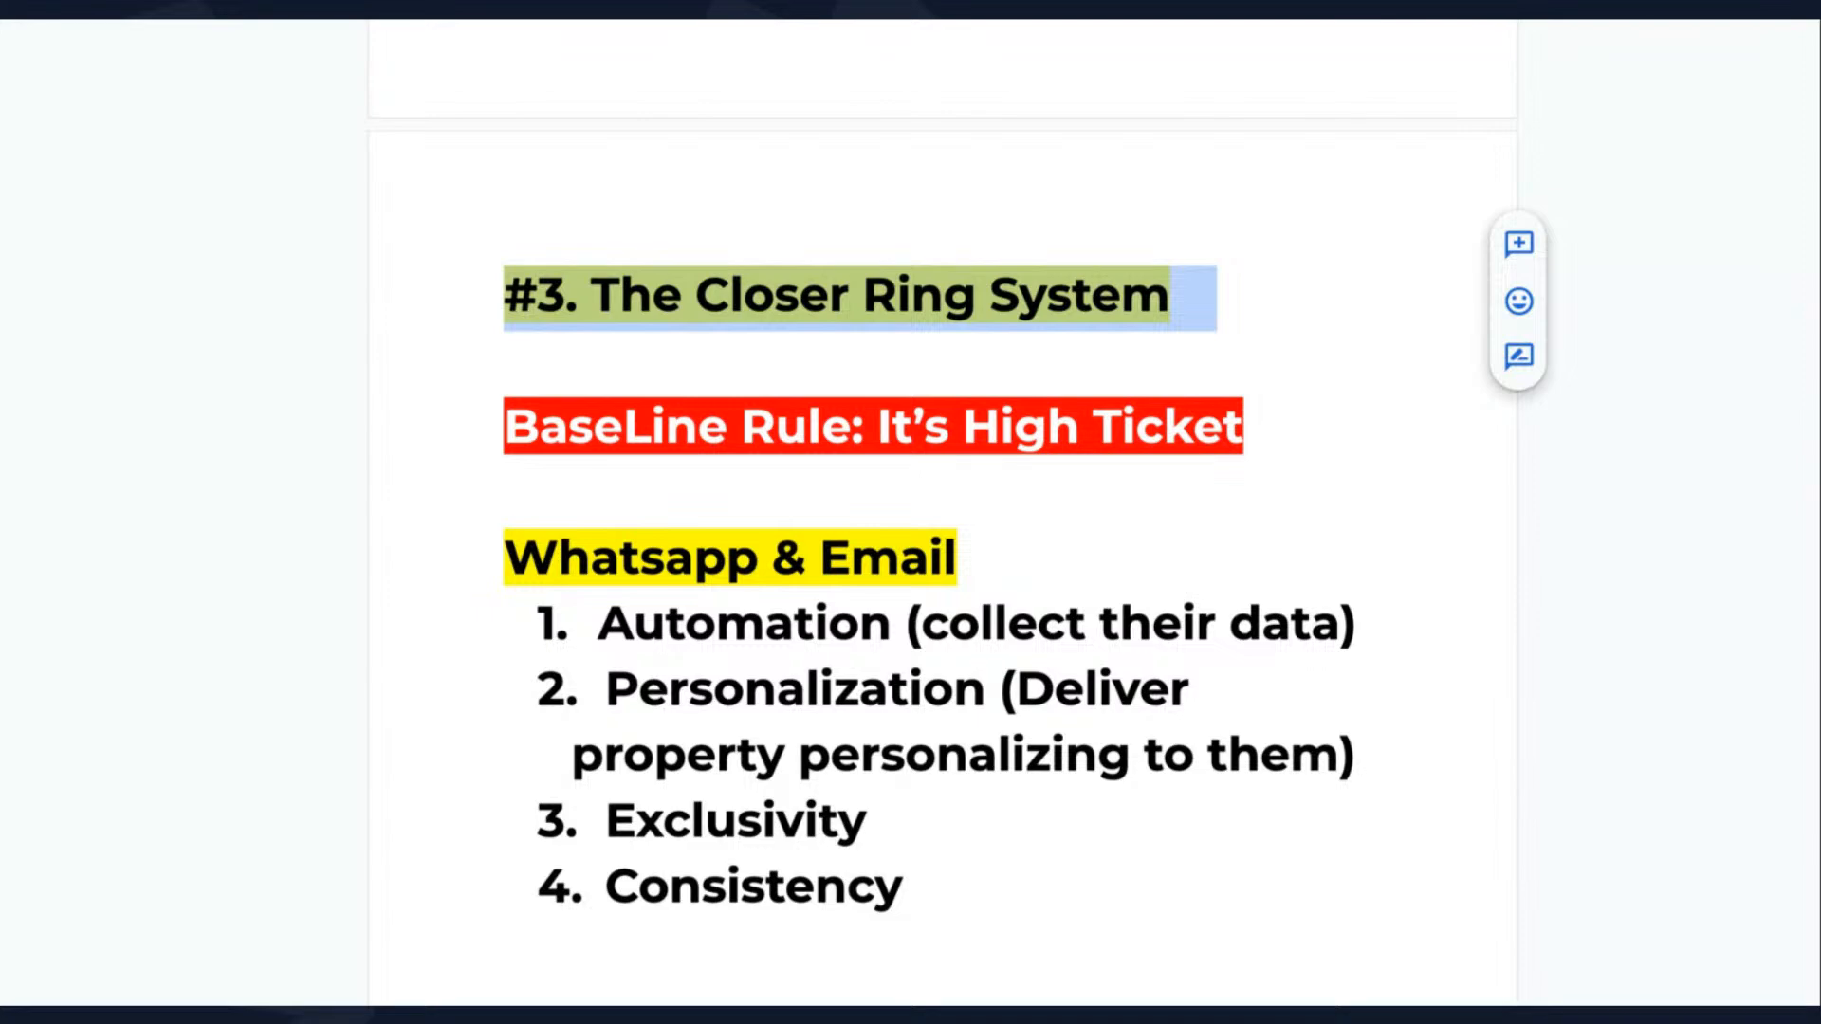
{"action": "left_click", "coordinate": [700, 23]}
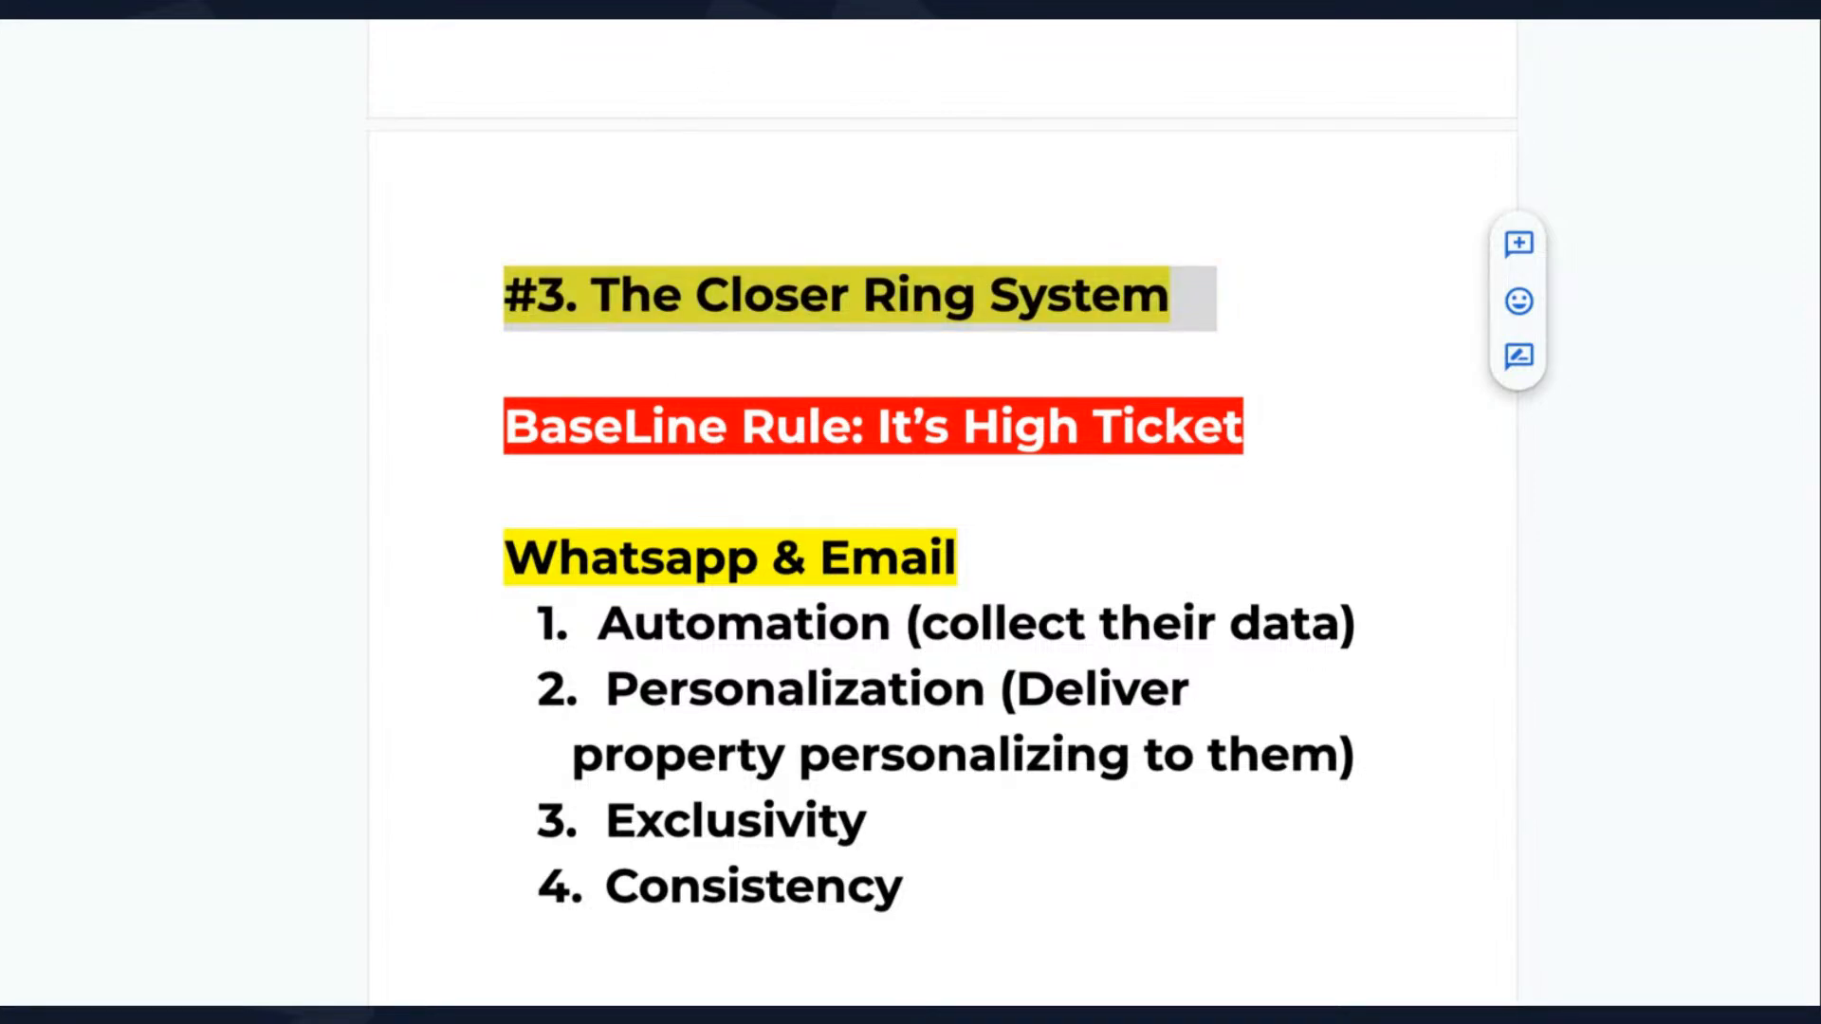